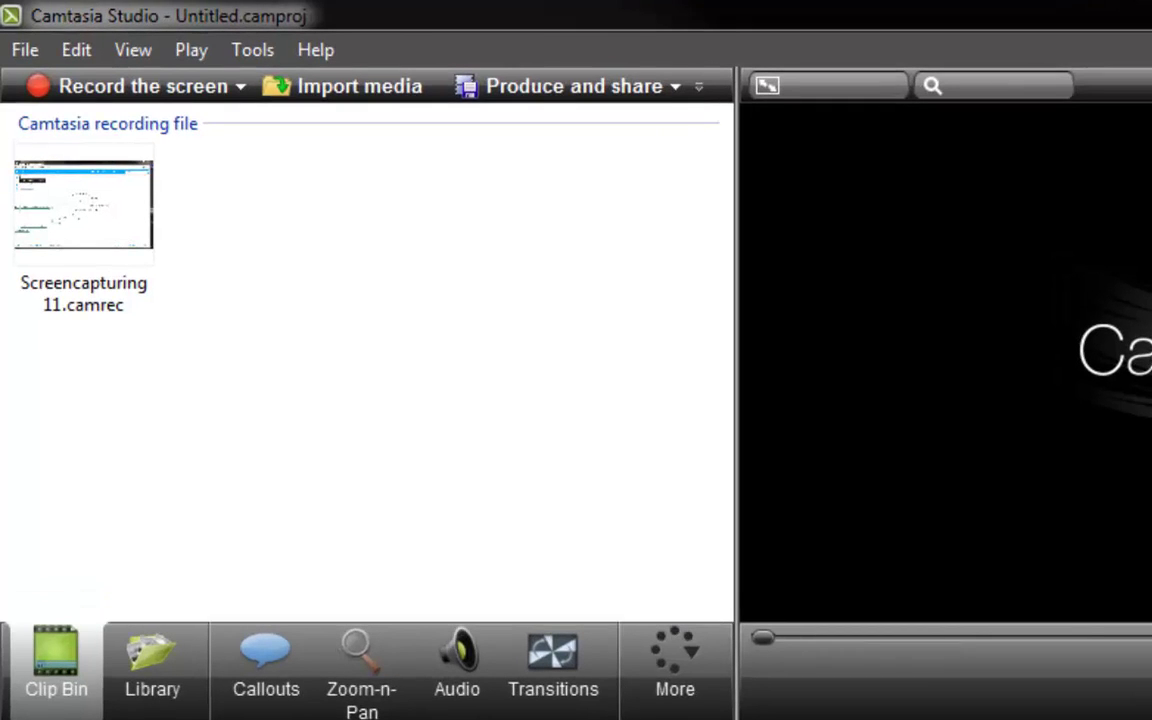
Step: Add the Screencapturing 11.camrec recording to the timeline at the playhead
click(80, 230)
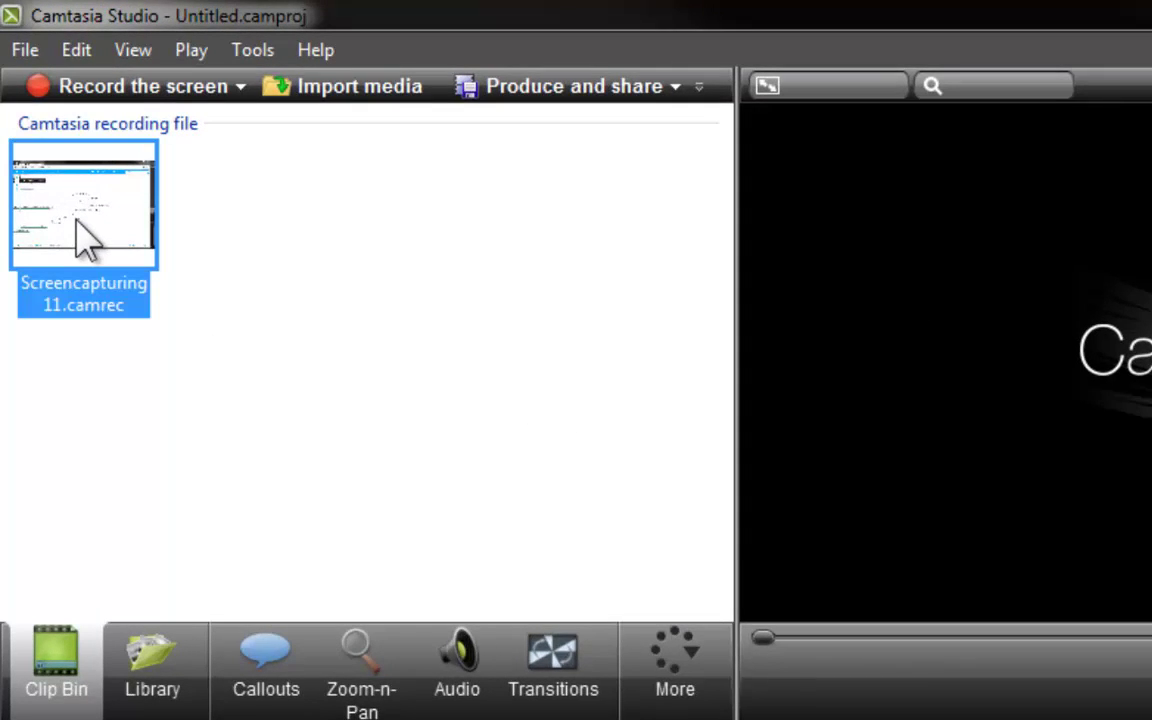
right_click(84, 238)
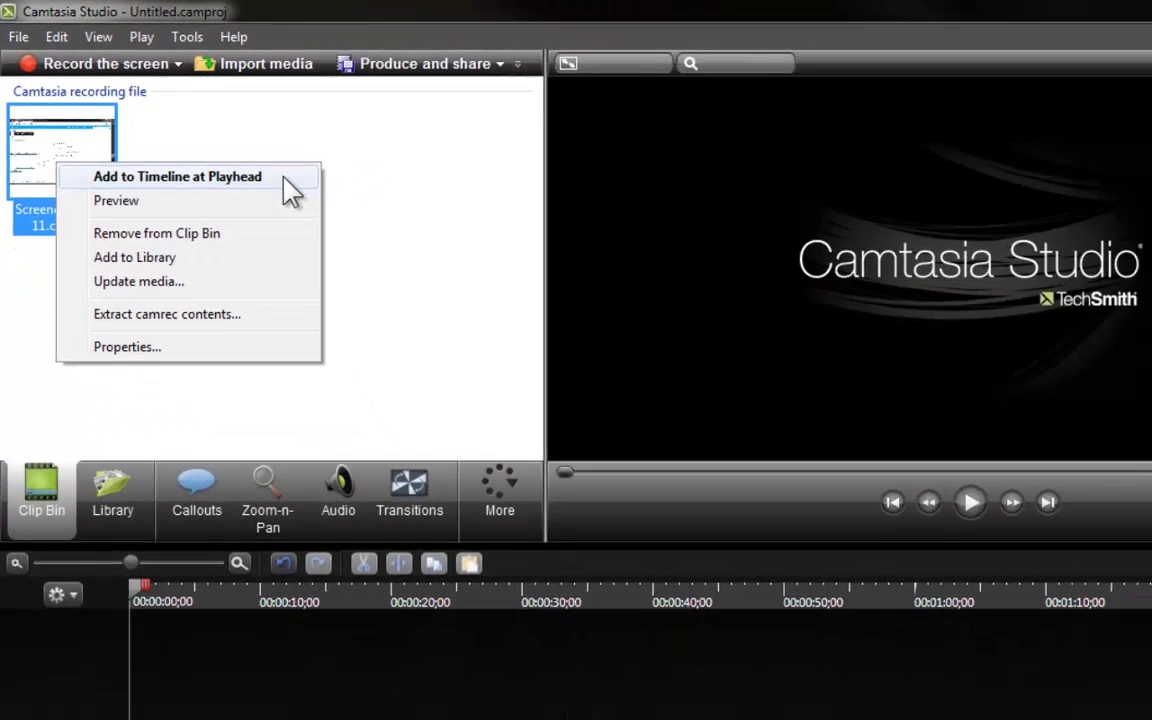
click(358, 224)
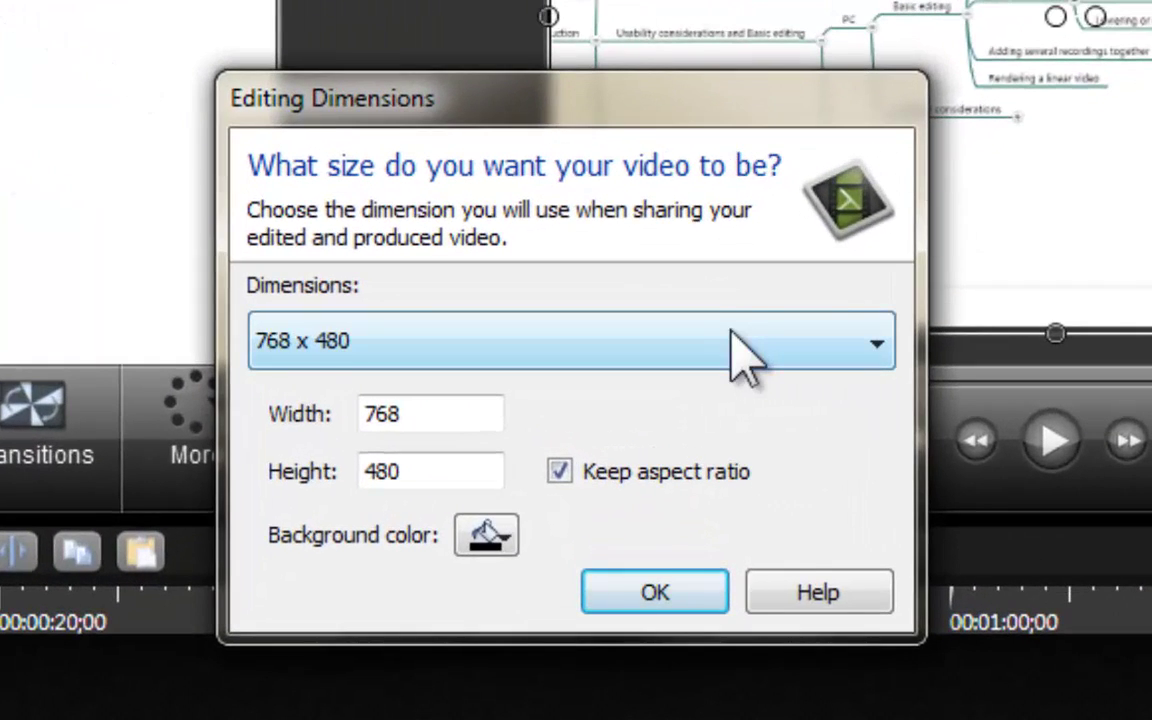
Step: Set the video's editing dimensions to the recording dimensions, 1280 x 800
click(707, 359)
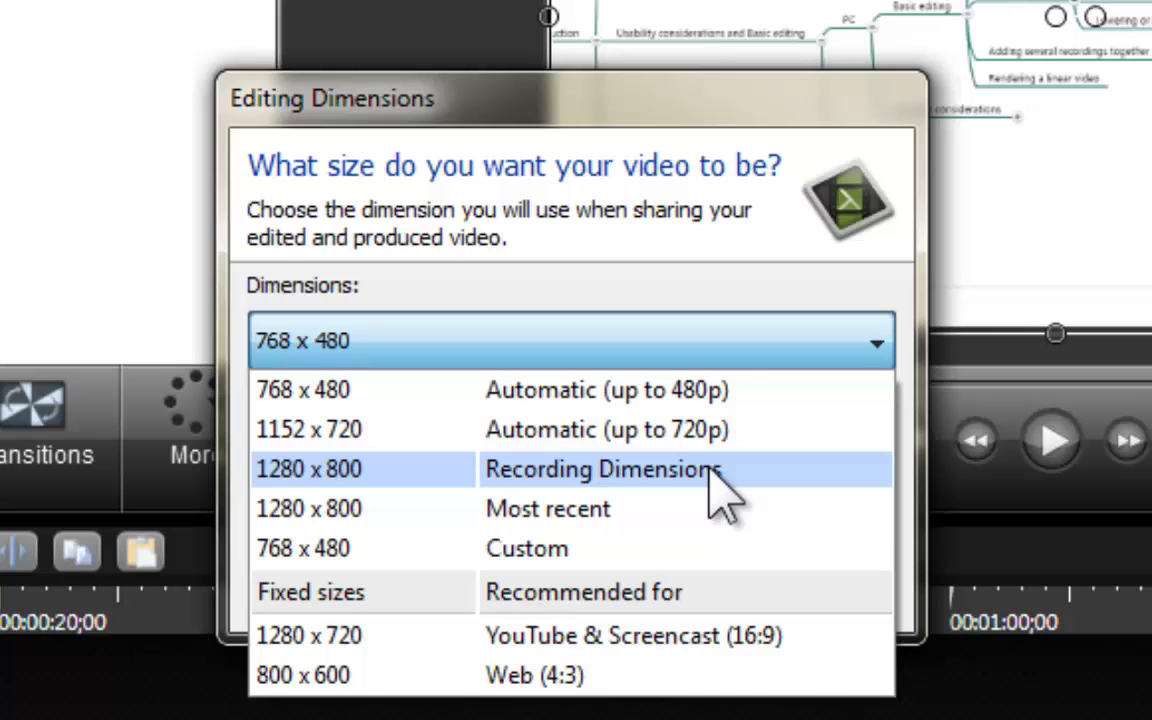
click(790, 478)
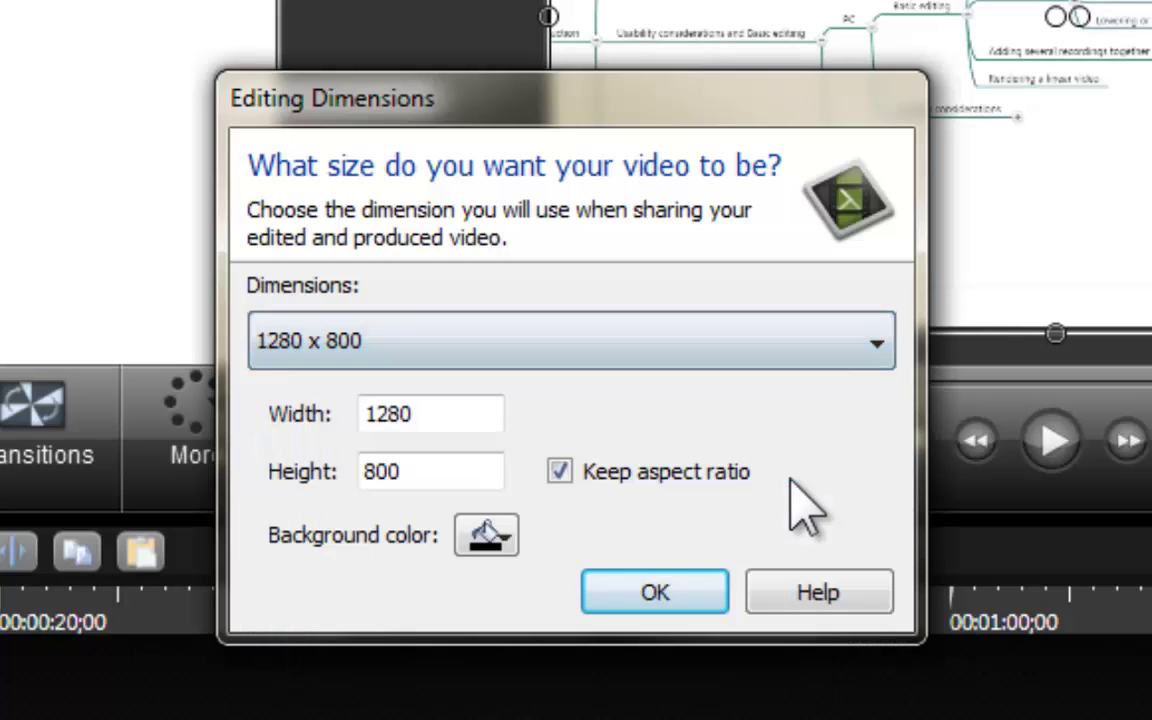
click(655, 593)
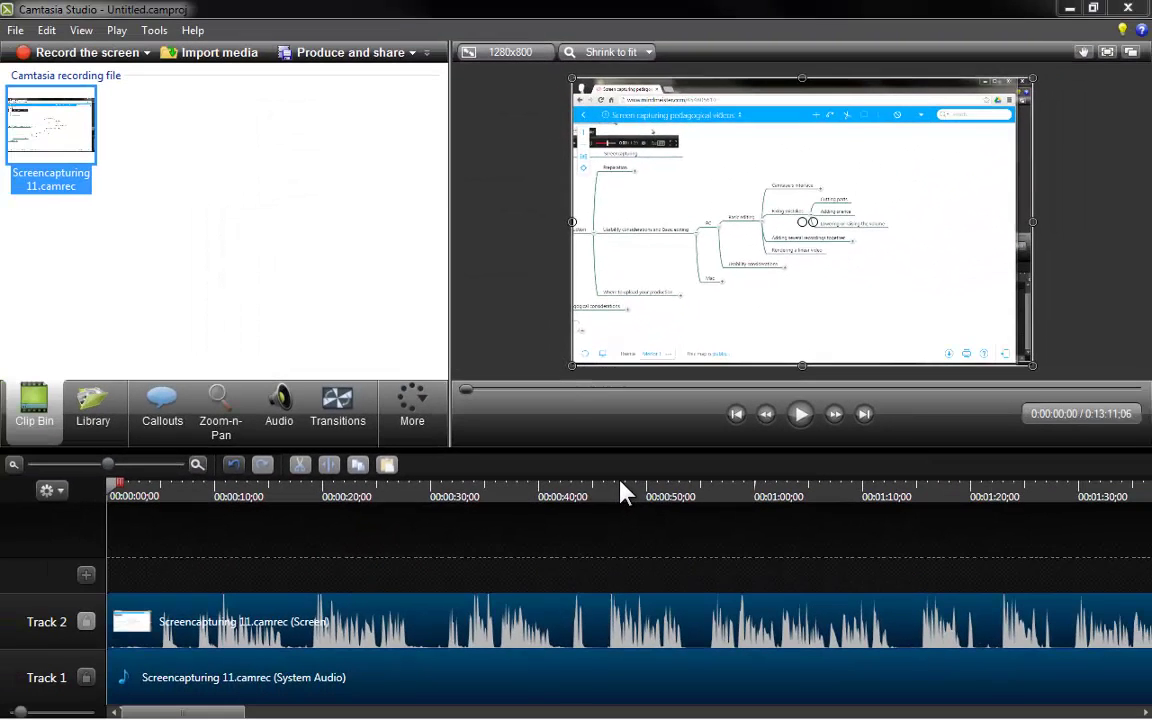
Step: Play and scrub through the first minute of the recording to review its opening
click(800, 416)
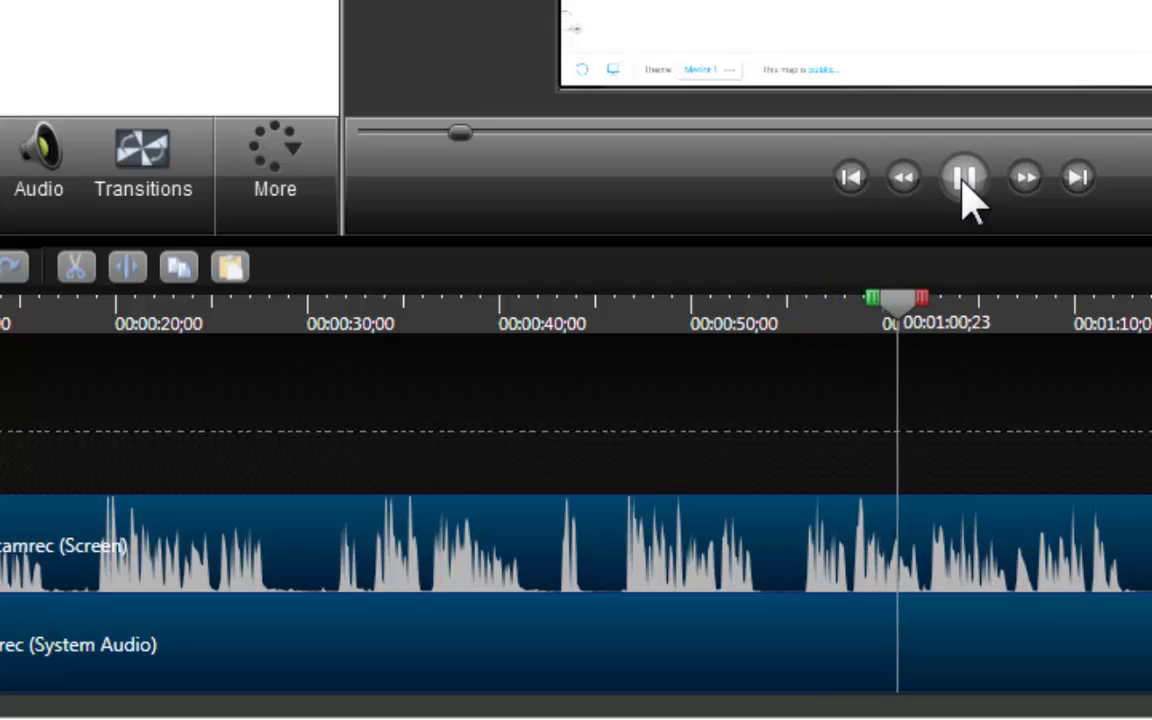
click(964, 182)
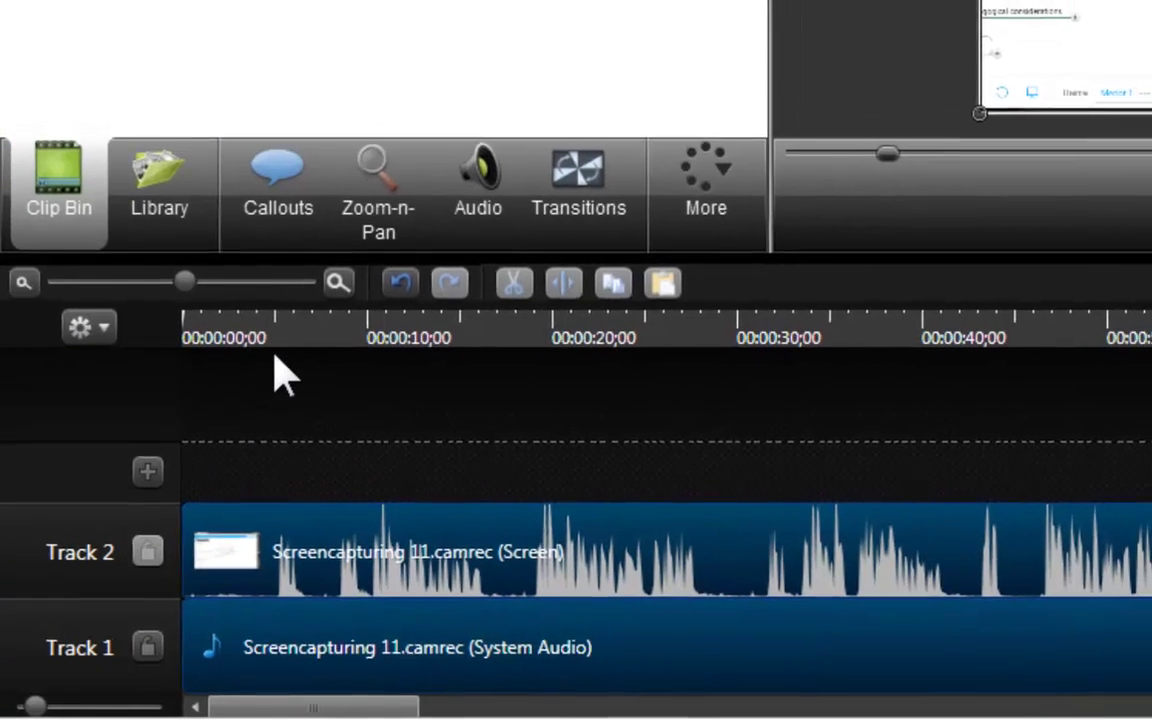
click(287, 320)
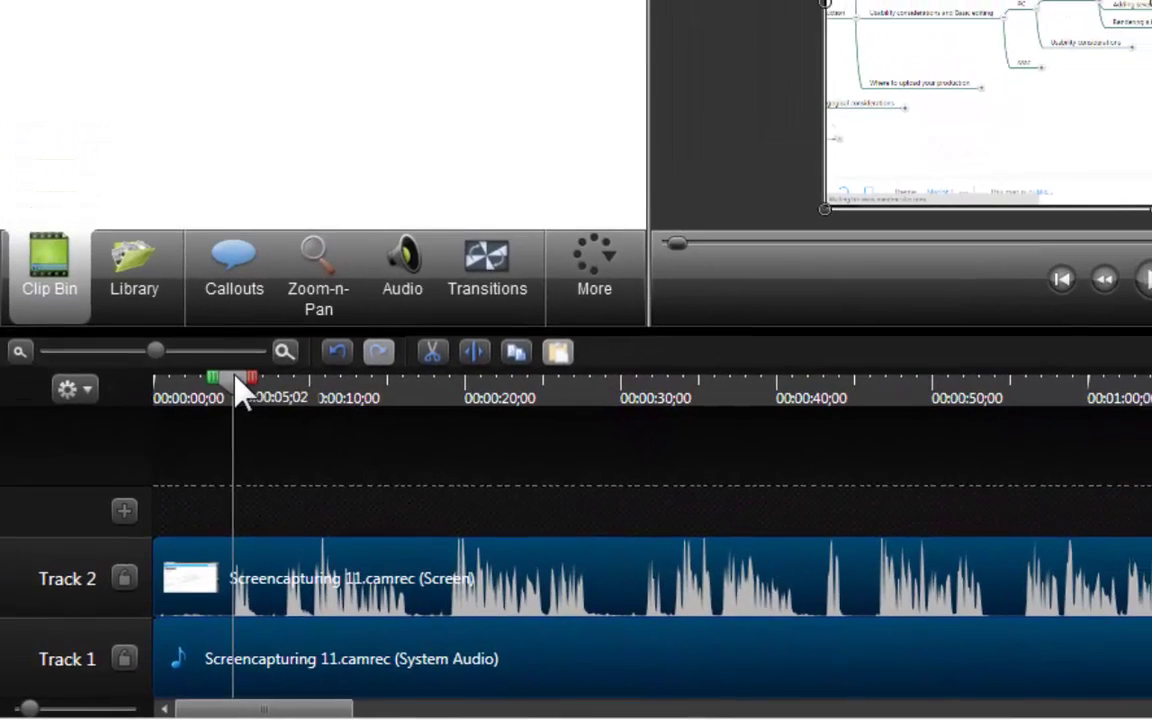
drag(281, 345, 446, 355)
drag(372, 418, 393, 440)
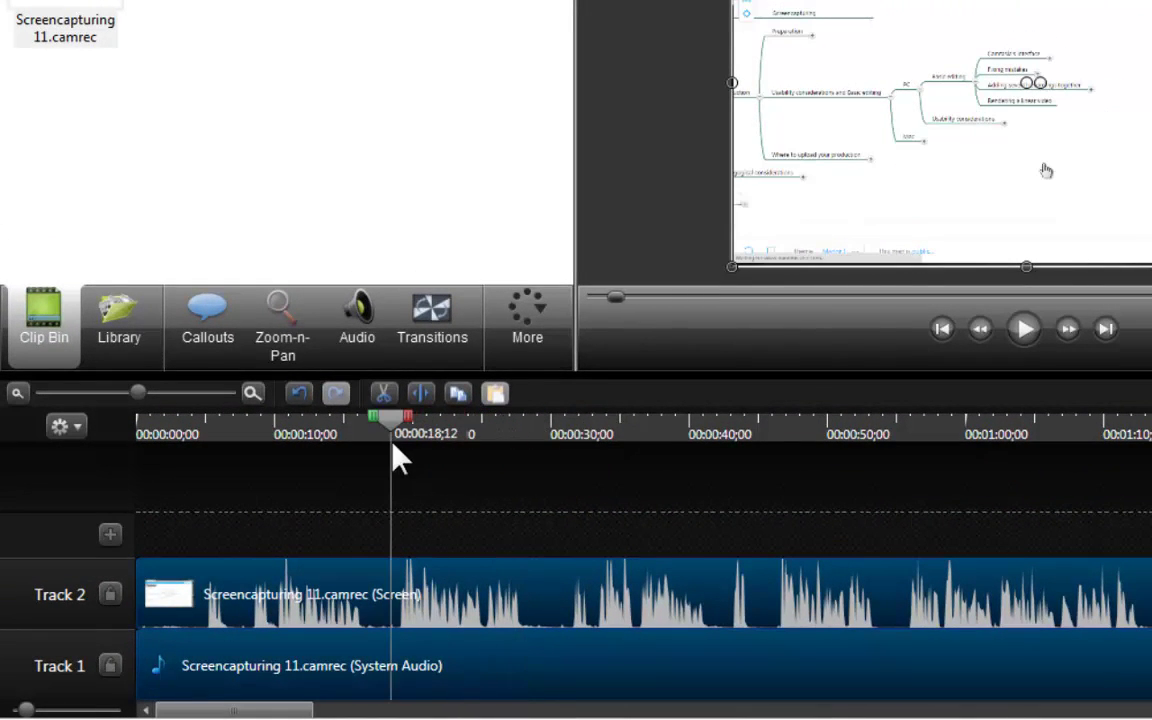
click(1024, 330)
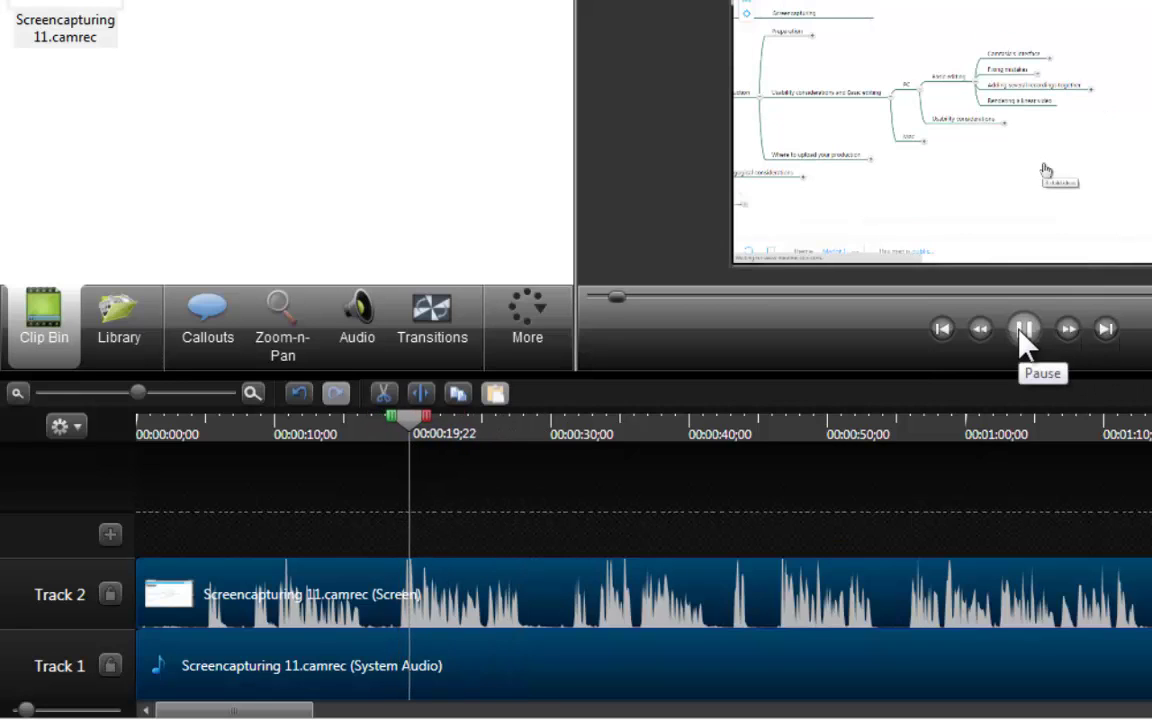
Step: Cut about the first 8 seconds from both tracks, and cut about 23 more seconds from the new beginning
drag(256, 436, 108, 432)
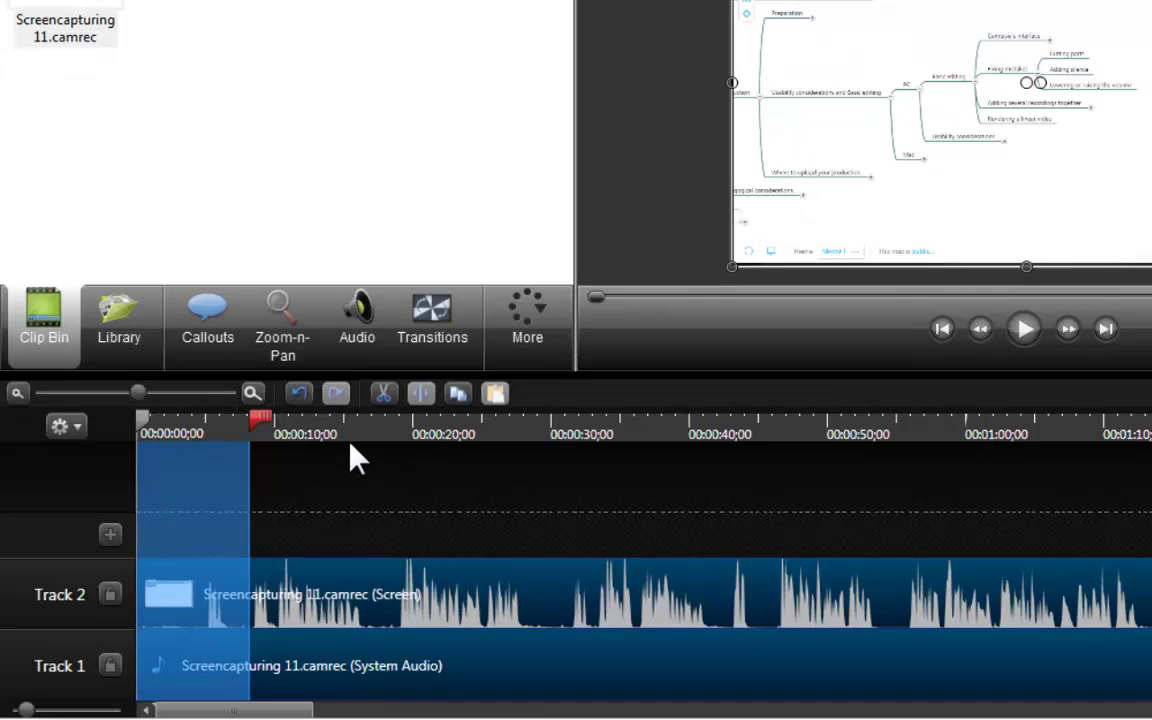
click(384, 394)
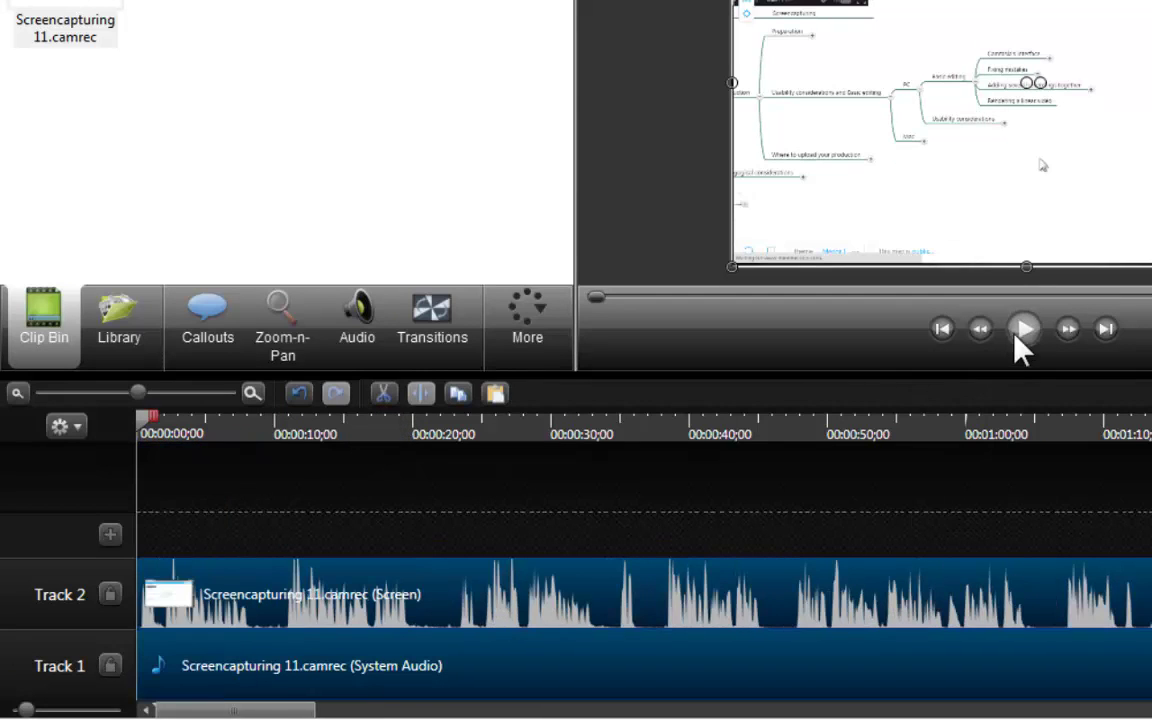
click(542, 425)
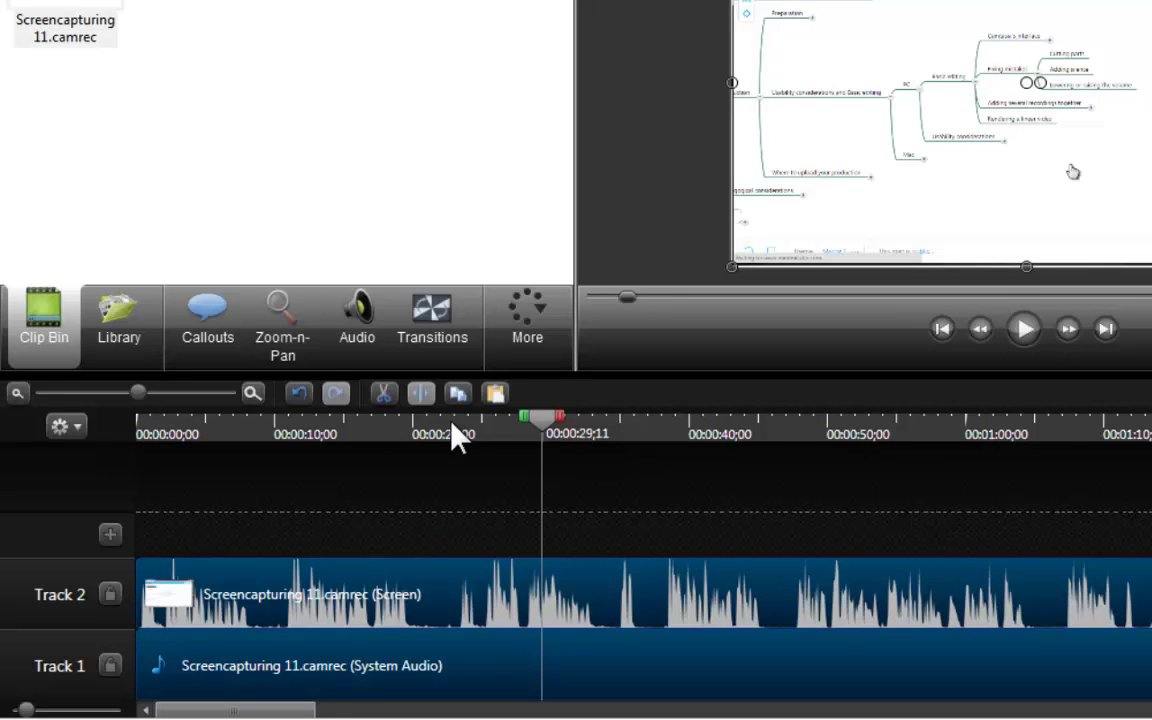
click(457, 426)
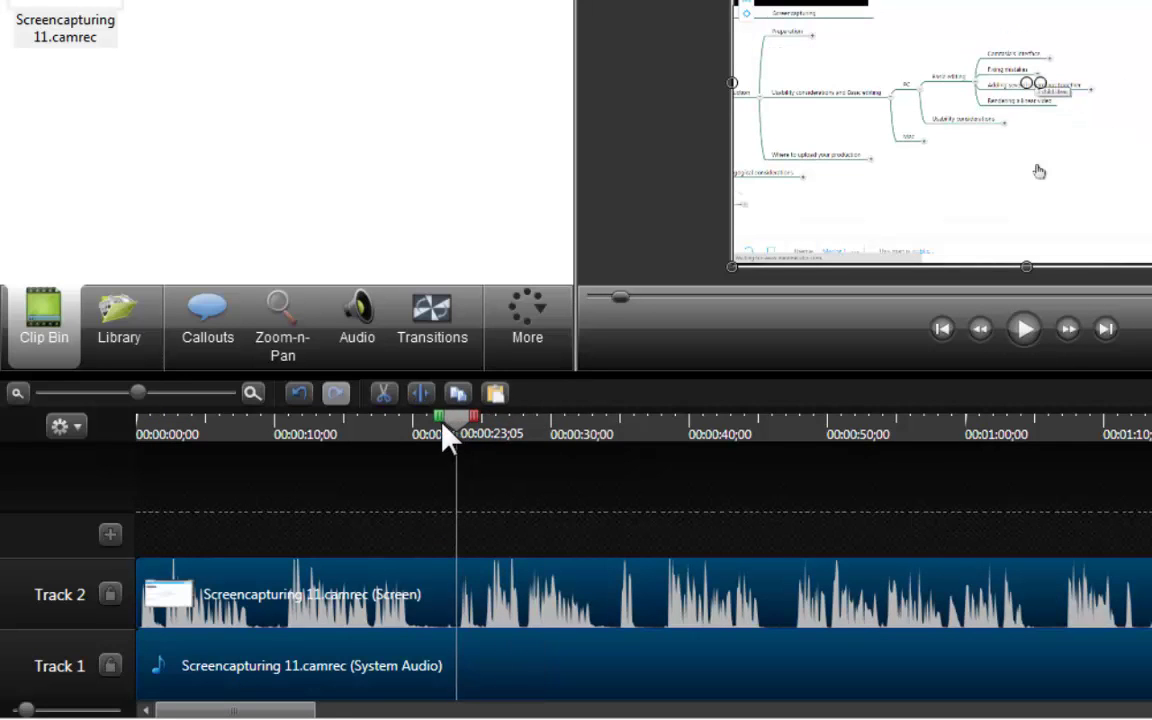
drag(442, 427, 13, 442)
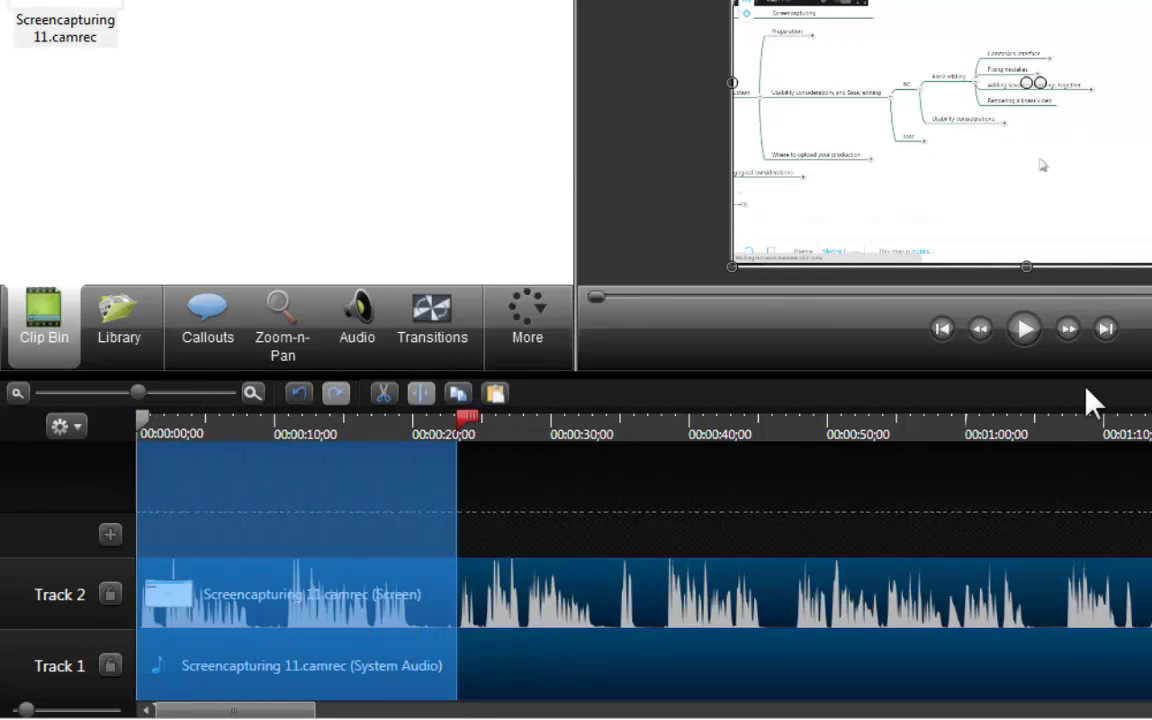
click(384, 394)
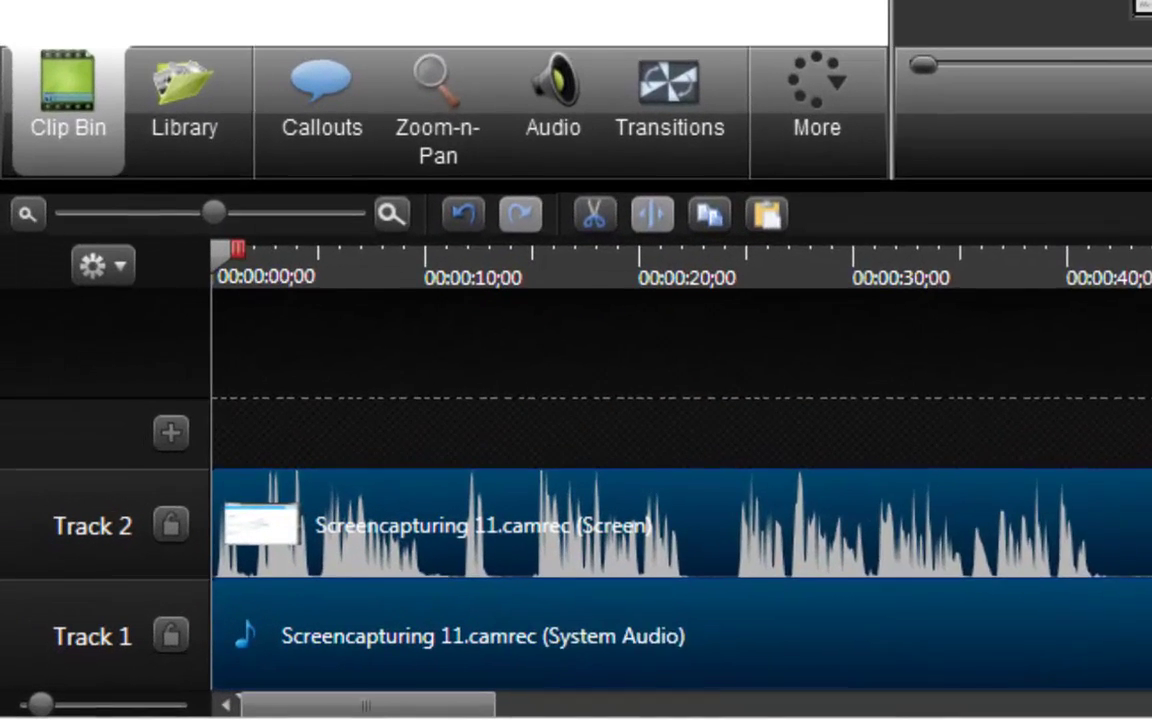
Step: Add a Zoom-n-Pan at the start of the timeline that frames the mind map's PC branch at the centre of the recording
click(1024, 328)
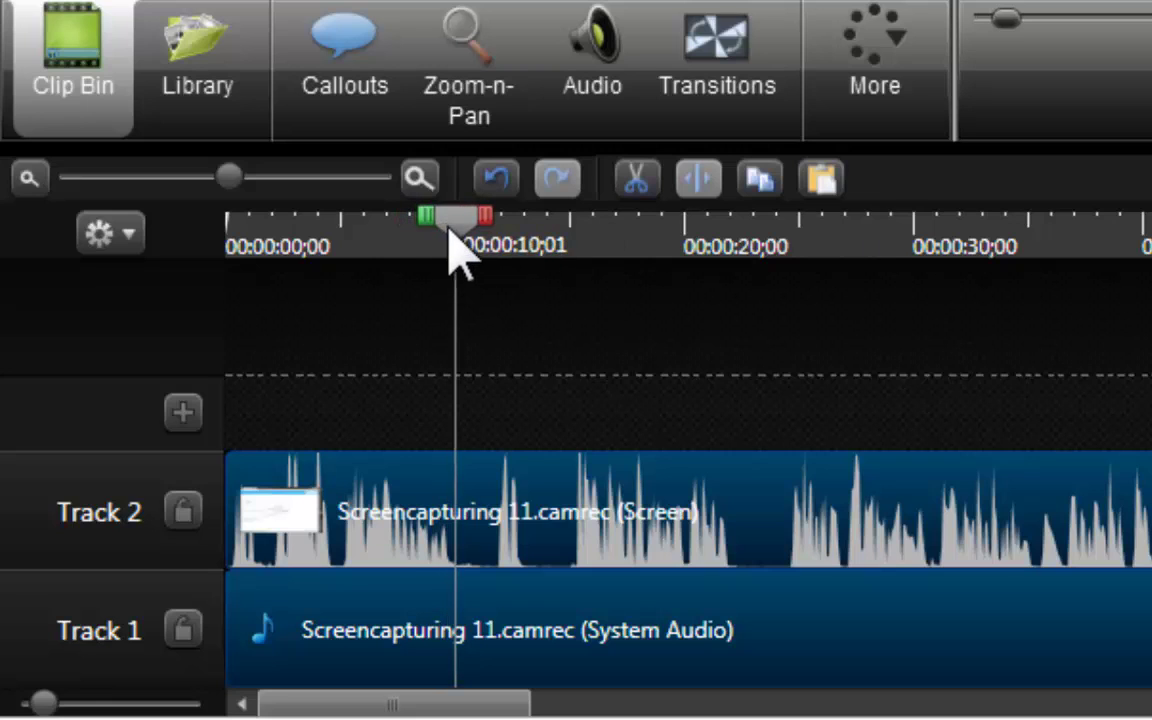
drag(450, 222, 205, 236)
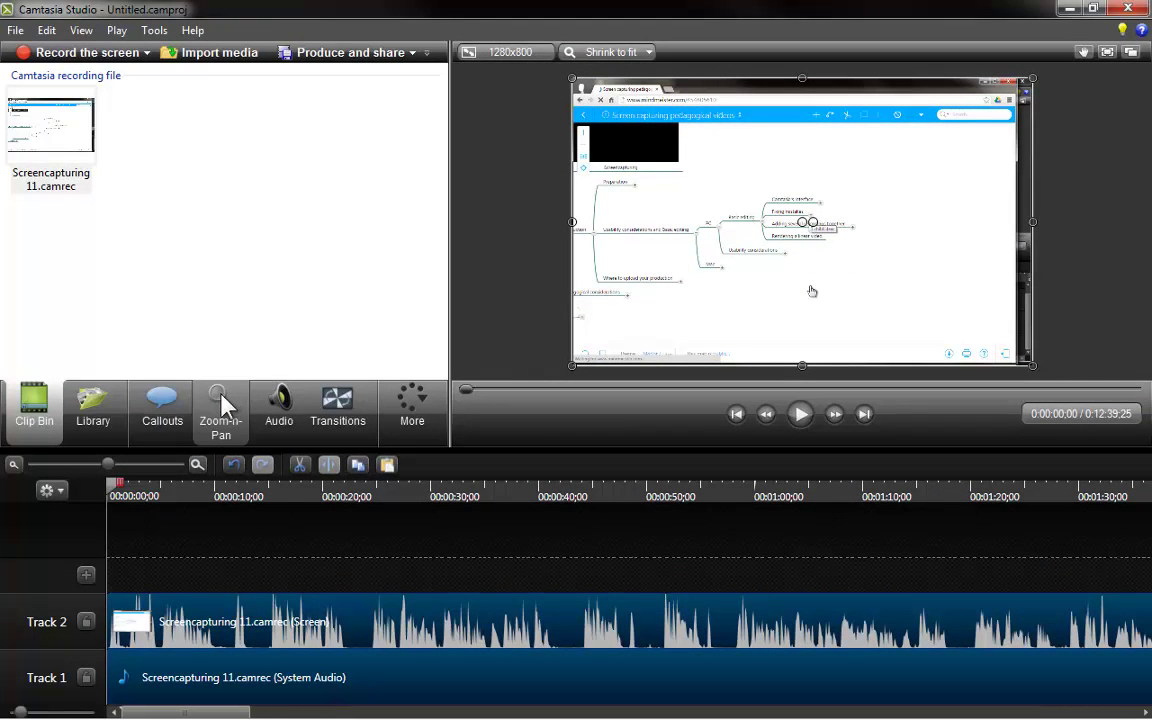
click(222, 395)
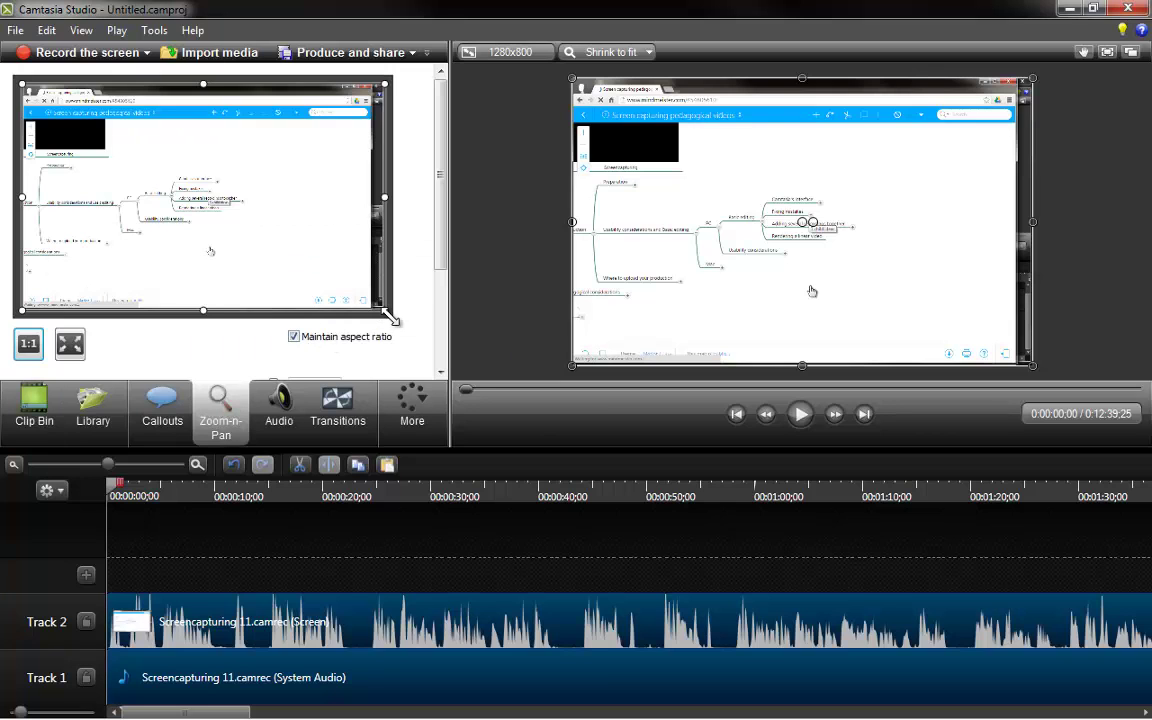
drag(392, 318, 177, 181)
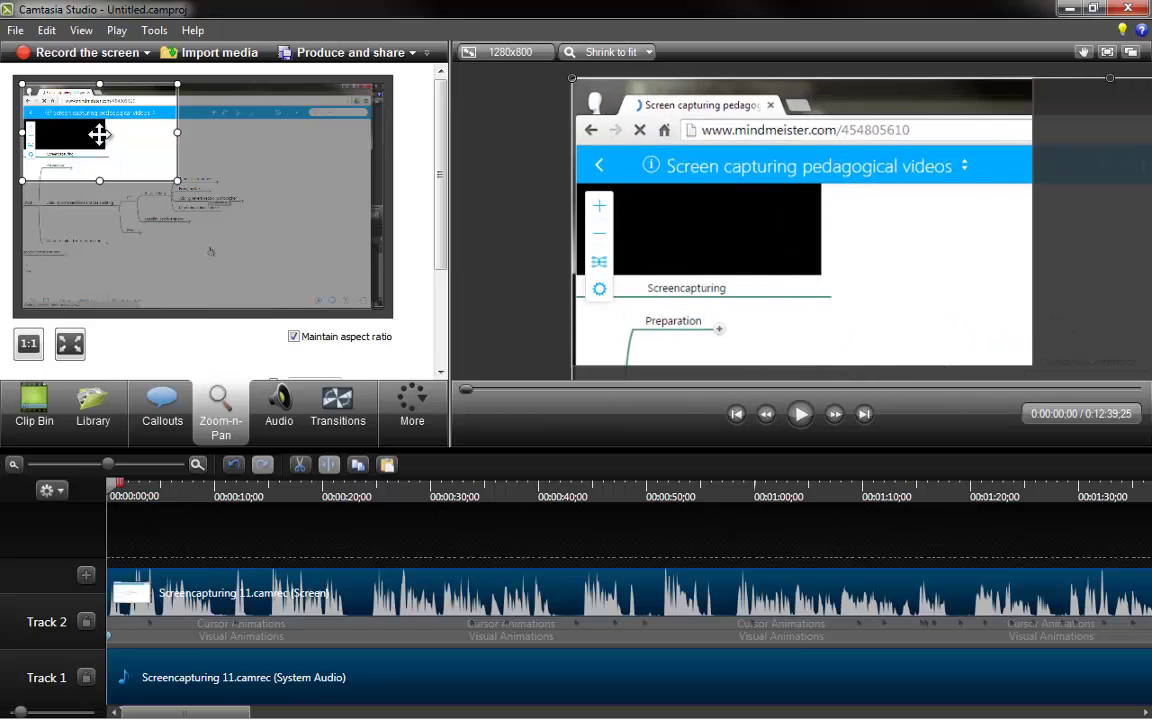
drag(99, 133, 226, 219)
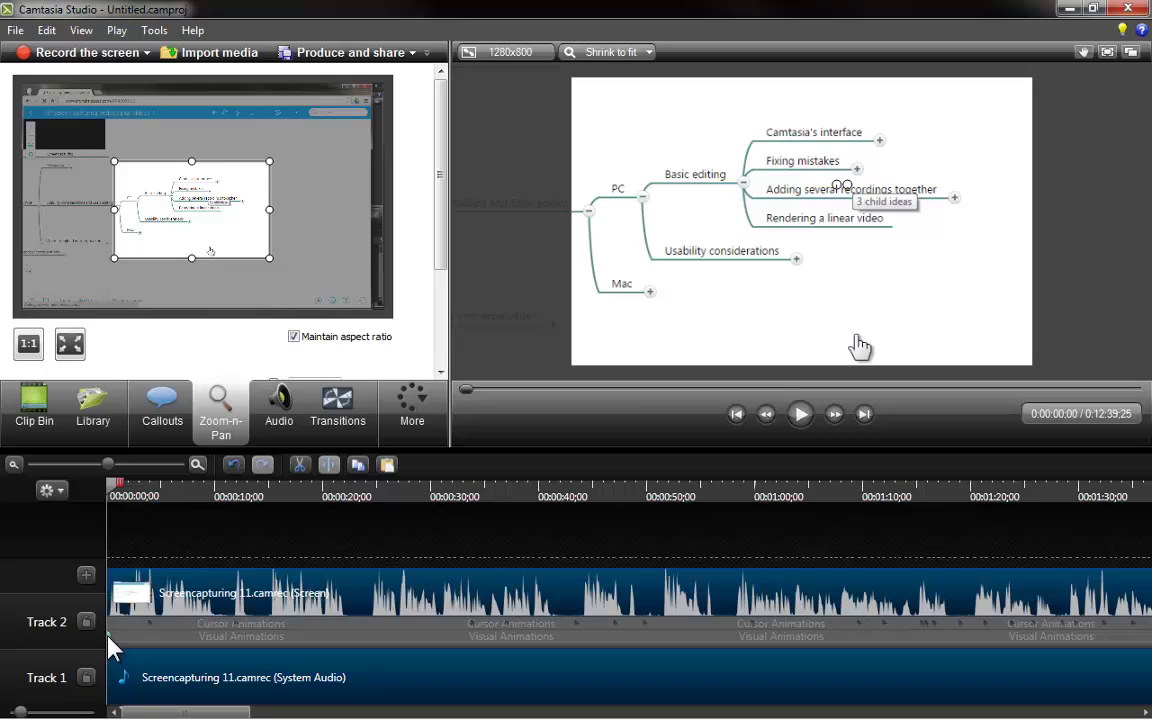
Step: Select the timeline passage from 00:00:10;00 to 00:00:15;06, around the short isolated burst of speech
click(801, 418)
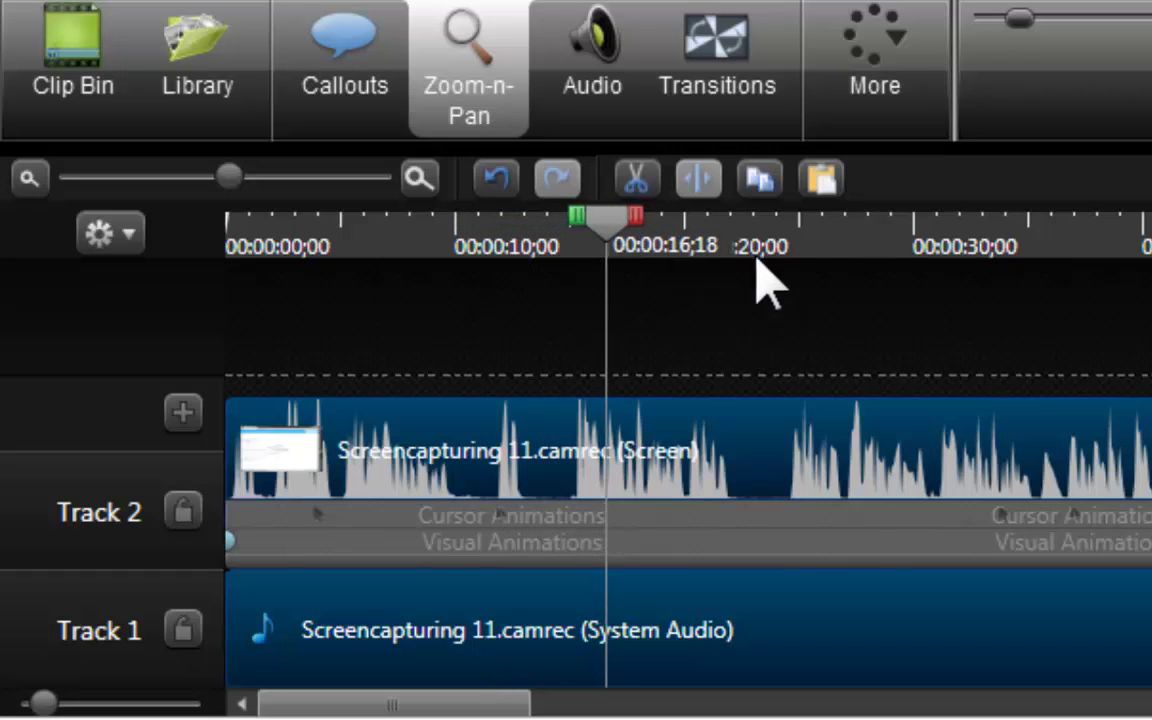
drag(806, 250, 780, 245)
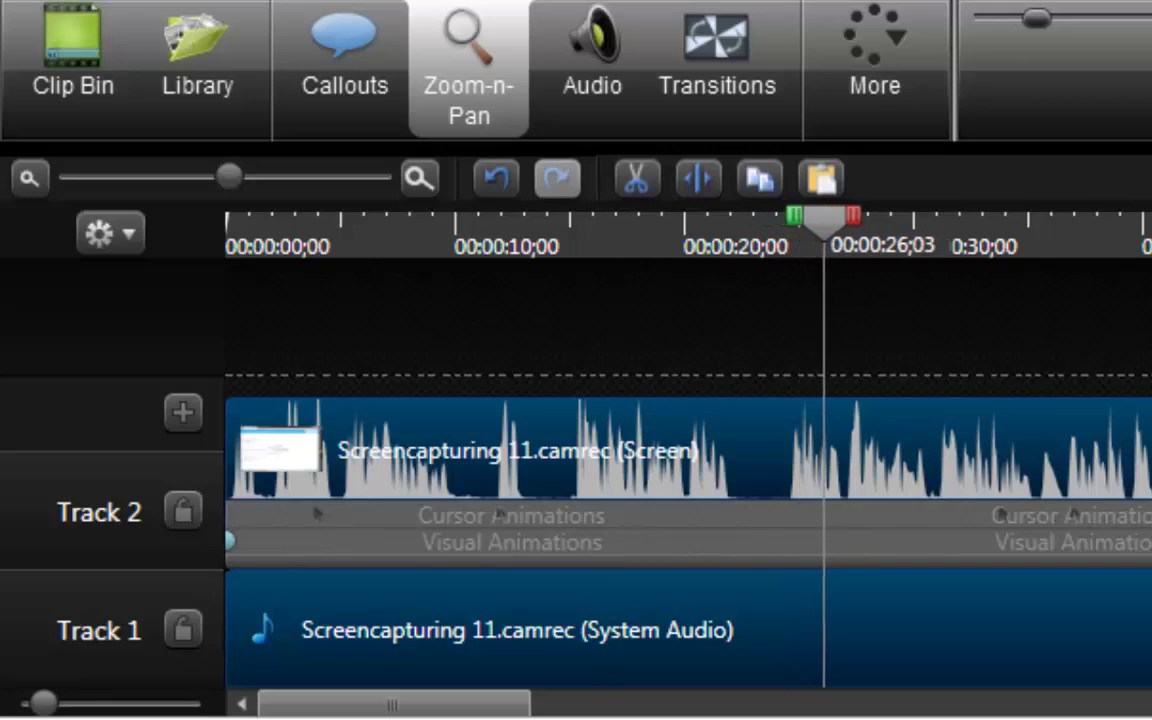
click(455, 245)
drag(451, 237, 461, 237)
click(418, 180)
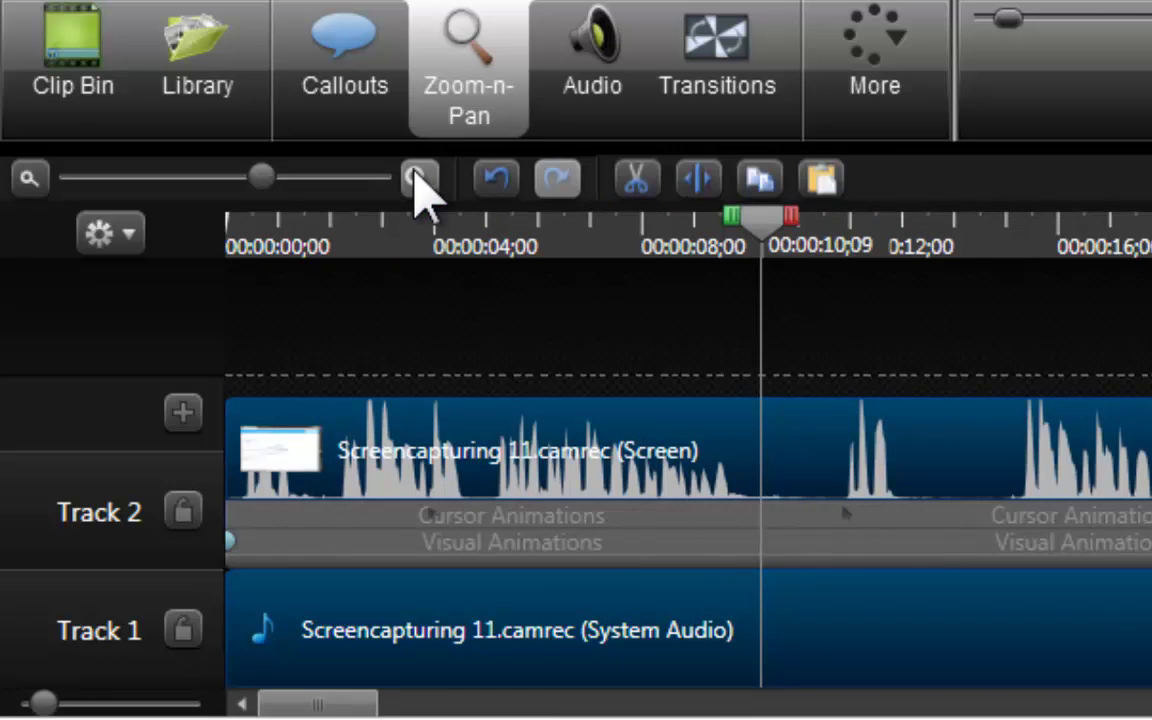
click(418, 180)
mouse_move(627, 490)
mouse_down()
mouse_move(609, 490)
mouse_move(880, 500)
mouse_up()
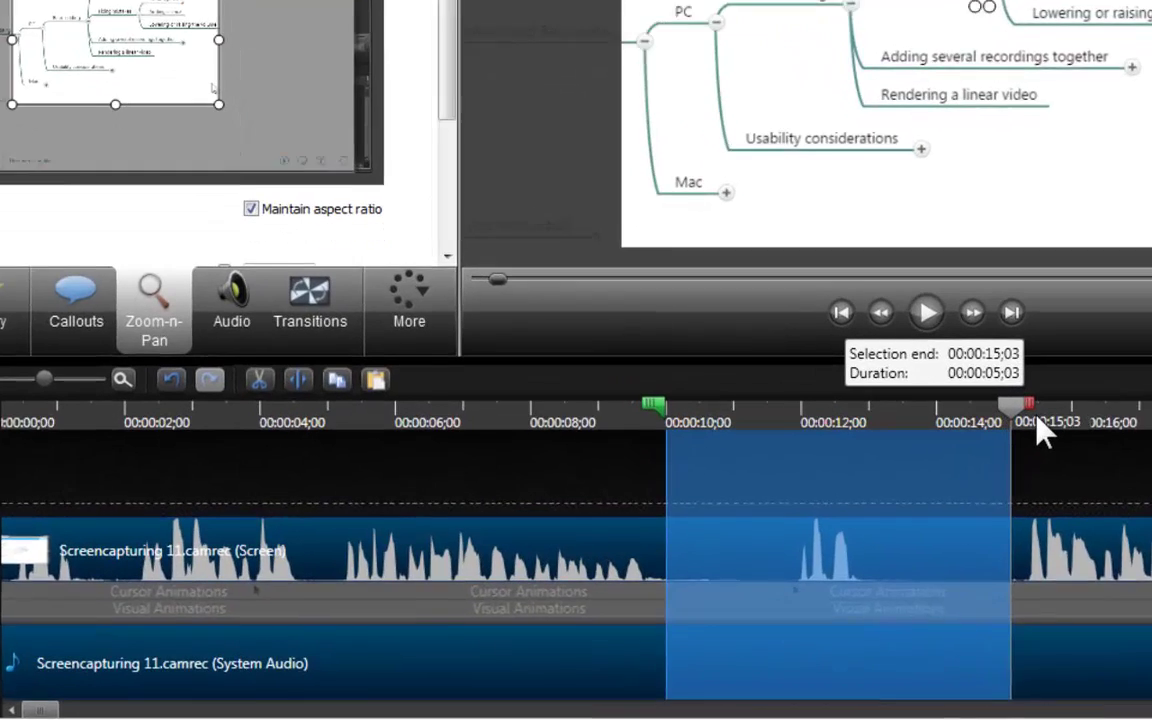
drag(1037, 419, 1095, 390)
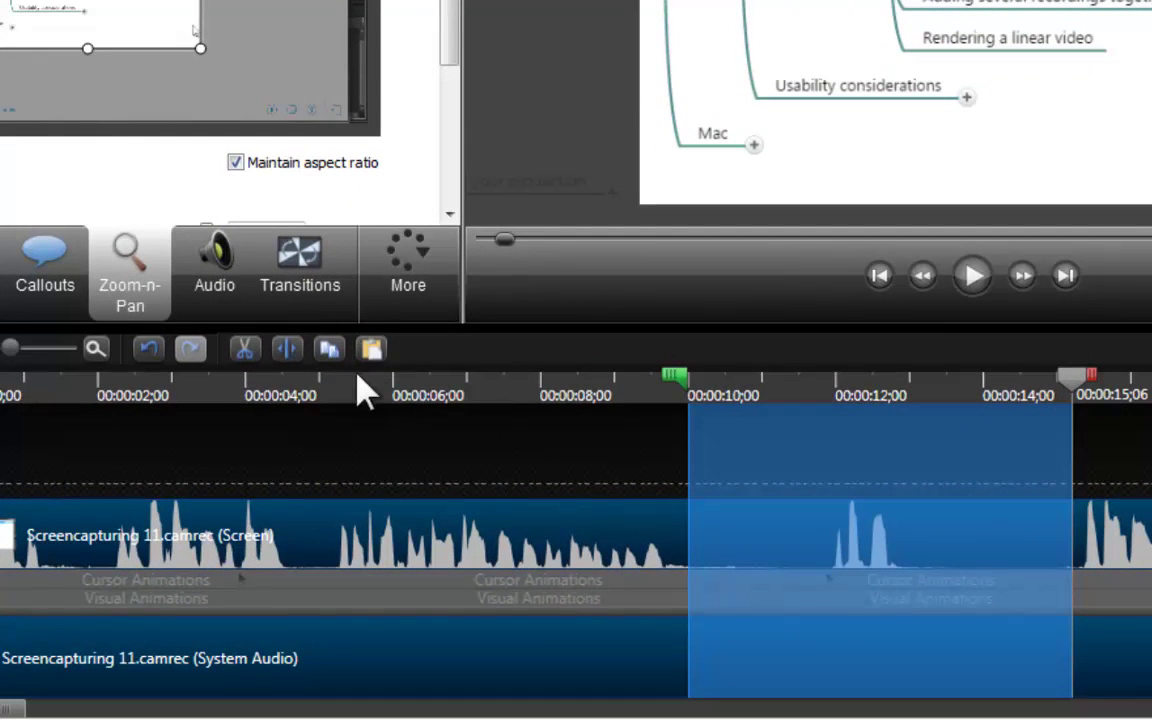
Step: Try cutting the selected passage, play across the join, and undo the cut
click(245, 349)
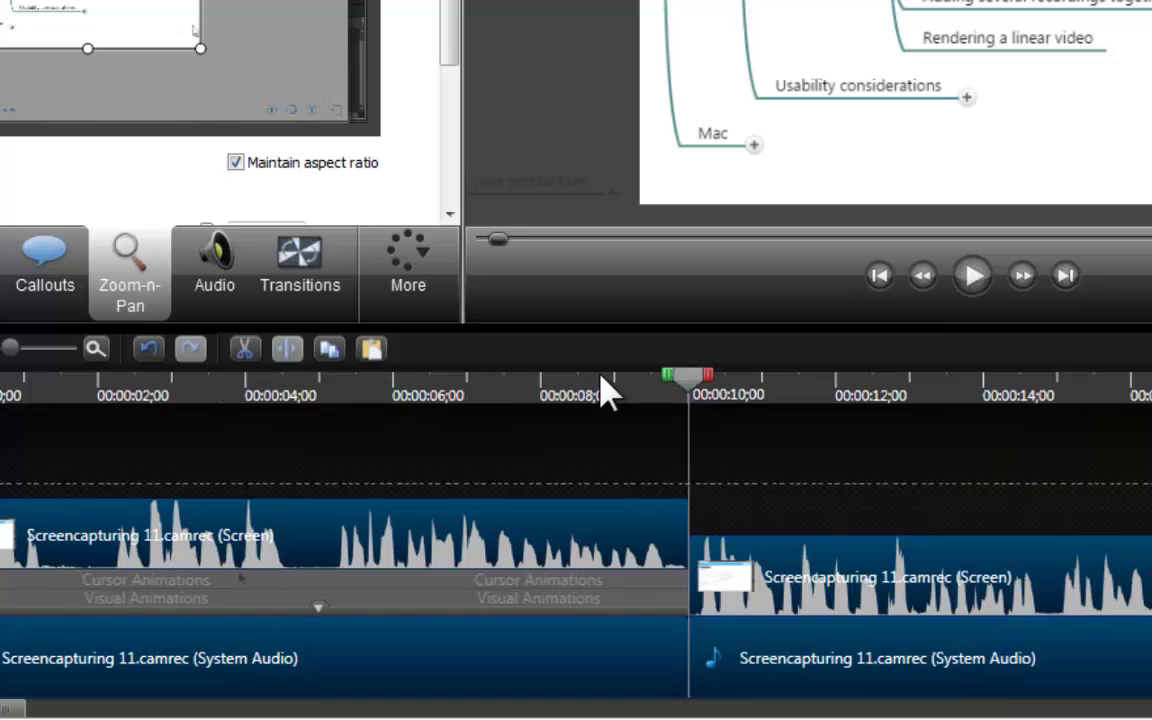
click(601, 380)
click(970, 280)
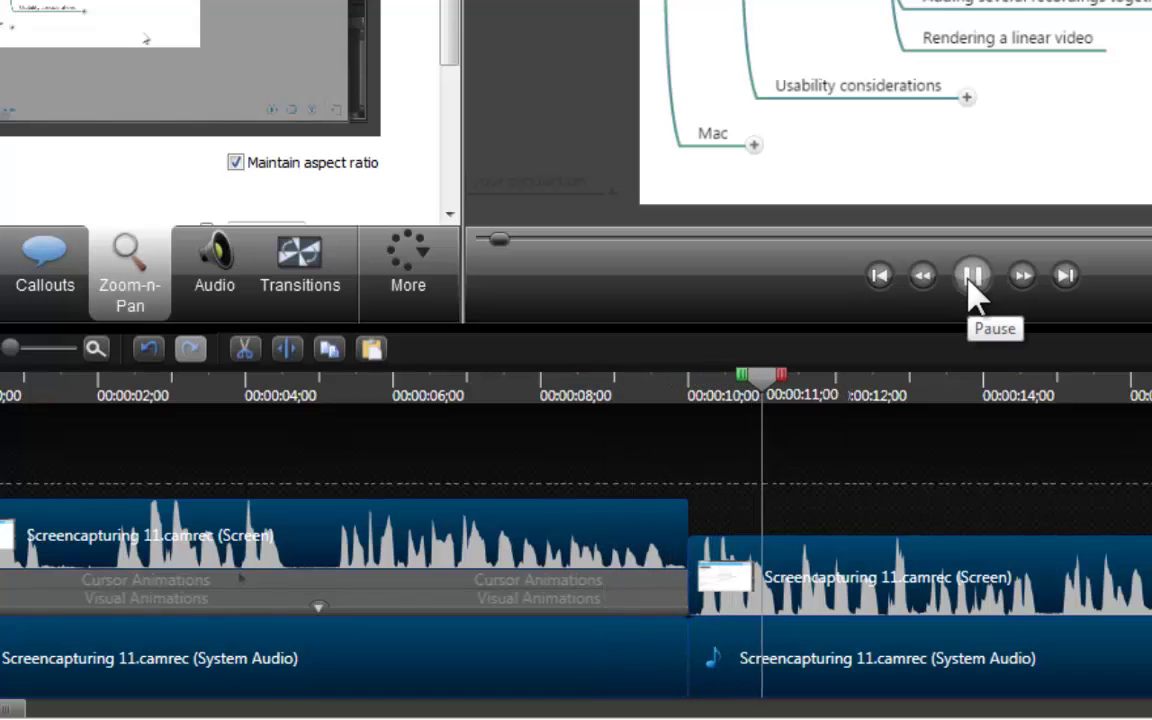
click(970, 280)
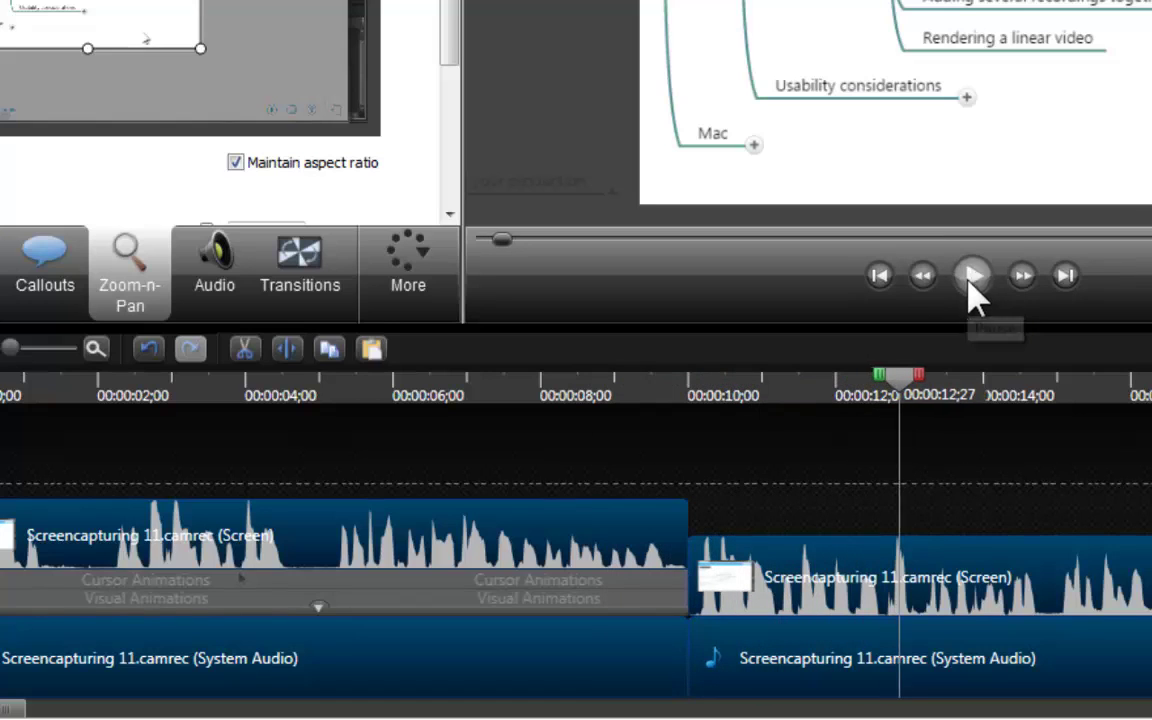
click(150, 362)
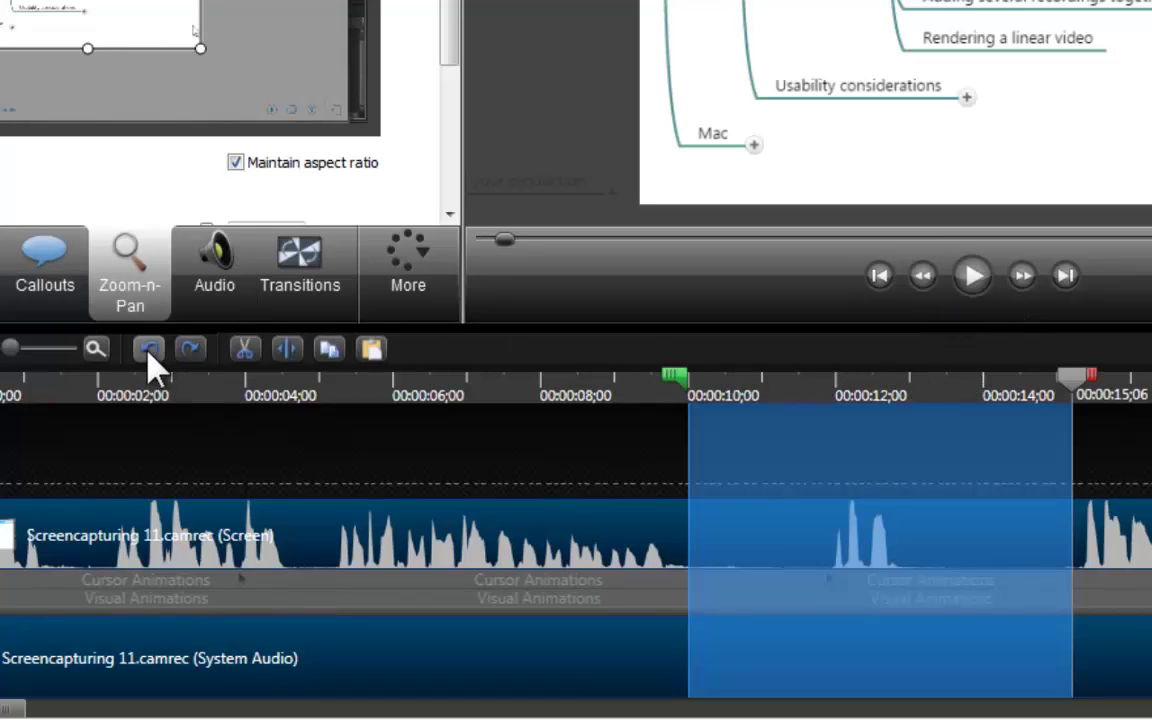
Step: Narrow the selection to 00:00:10;03 through 00:00:15;01, cut it from both tracks, and play across the join
drag(1091, 377, 1078, 378)
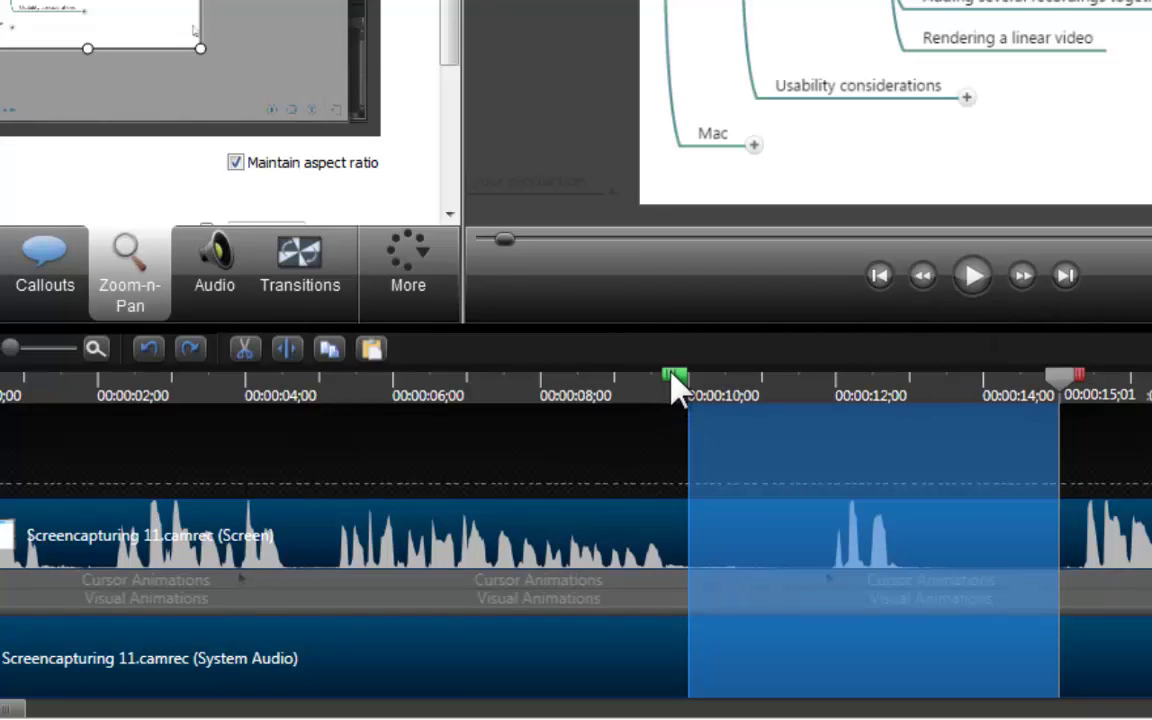
drag(673, 385, 686, 386)
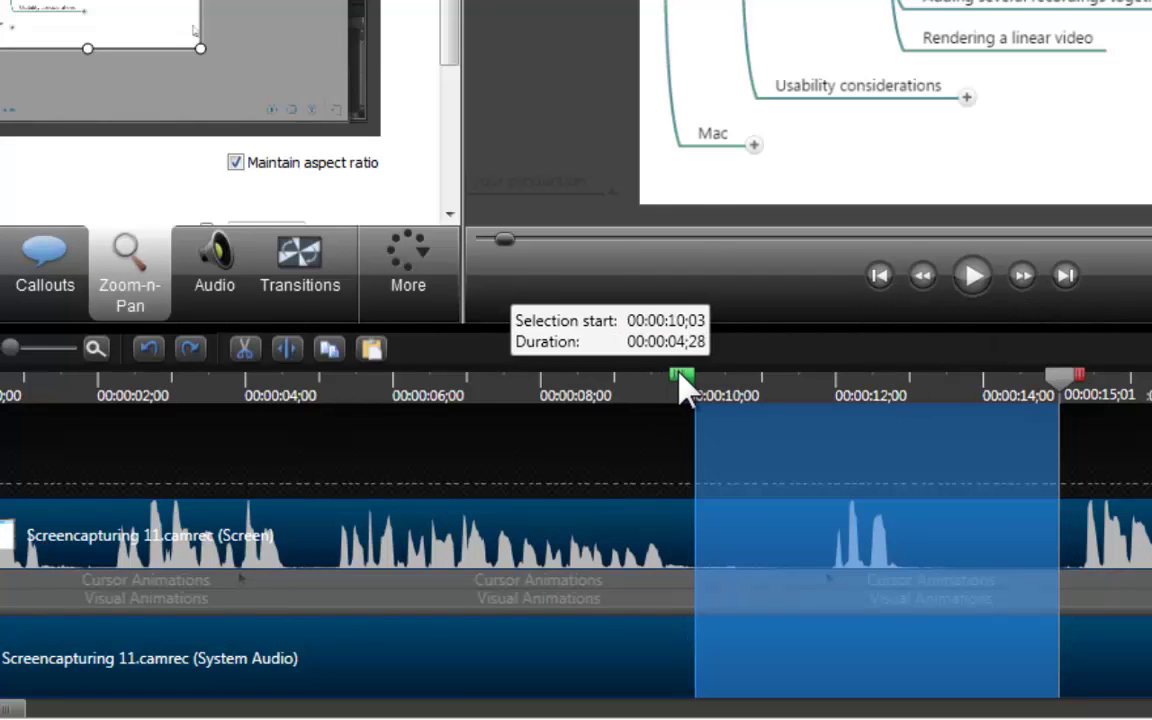
click(247, 347)
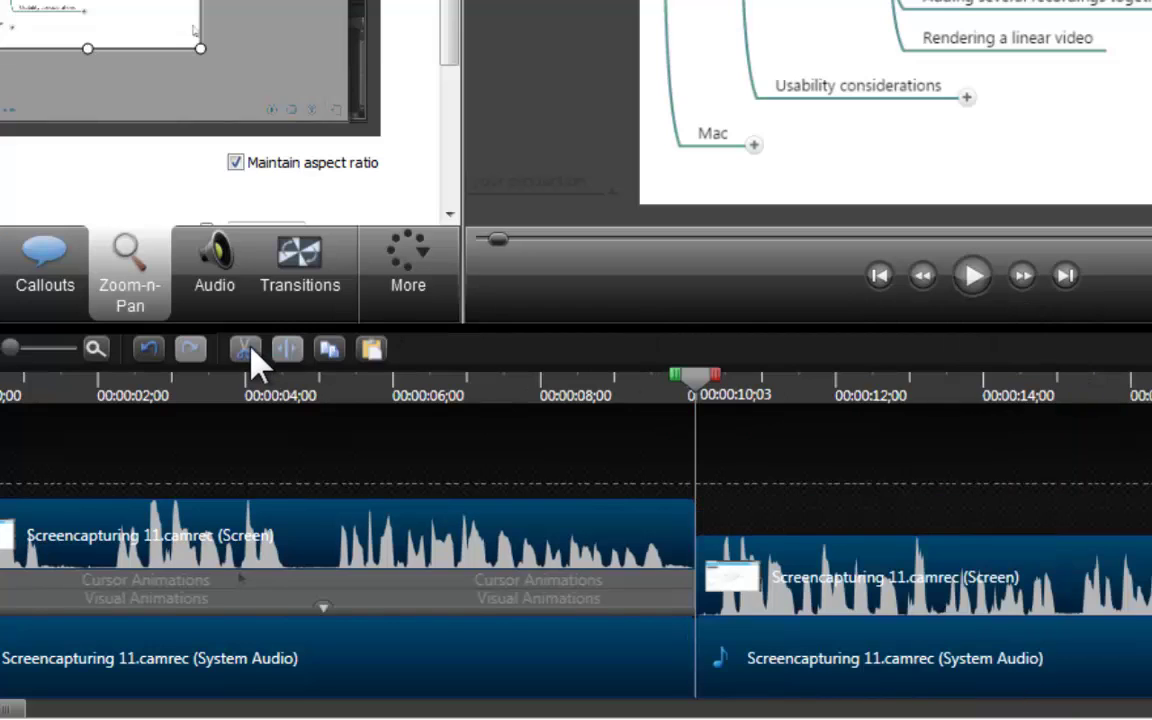
click(612, 398)
click(972, 275)
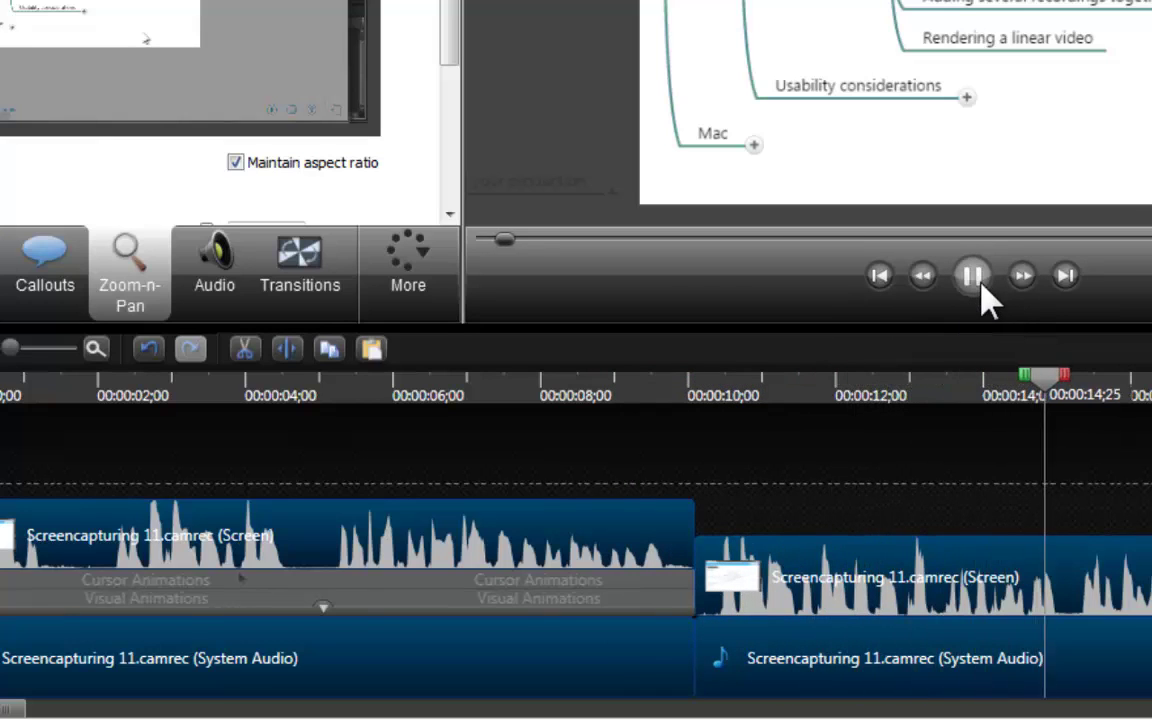
Step: Cut both tracks from 00:00:15;05 to just before speech resumes after the long pause, and play across the join
scroll(1030, 540, down, 2)
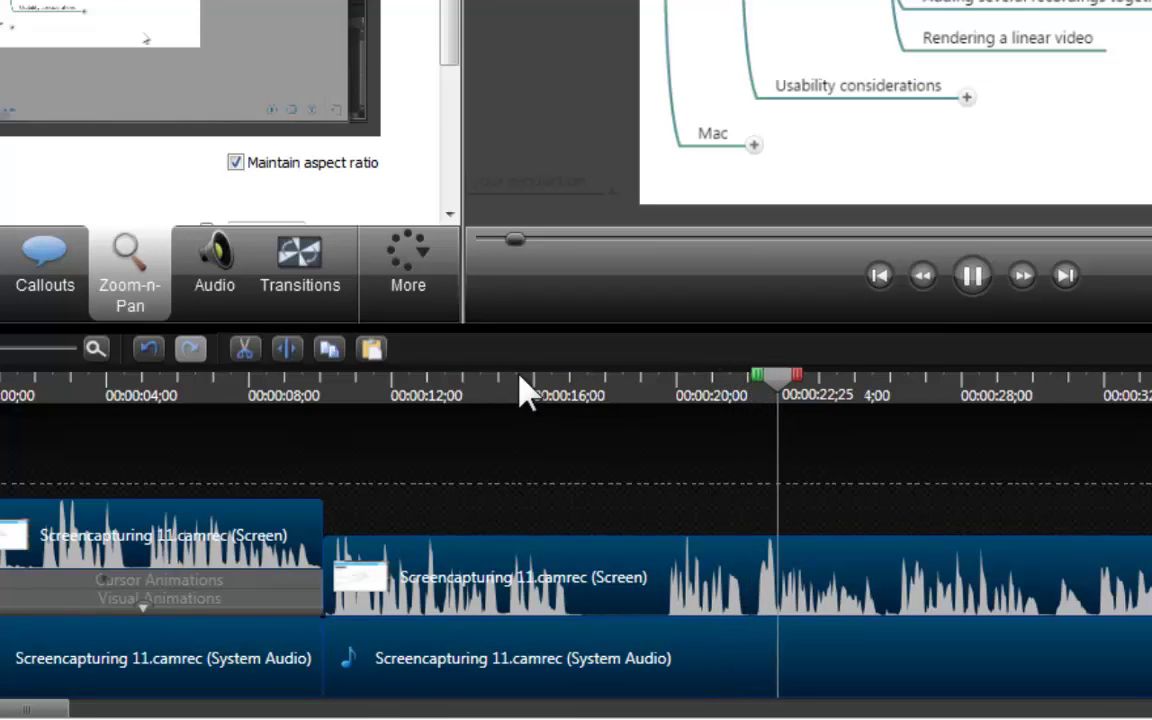
drag(522, 391, 506, 380)
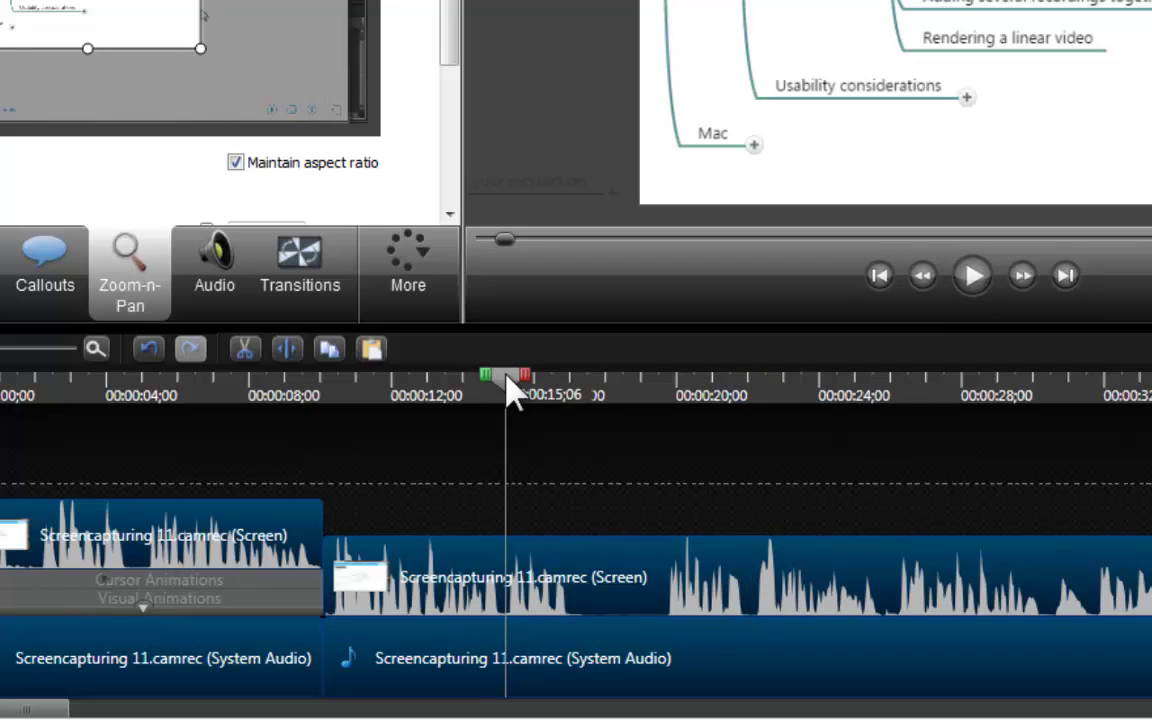
click(95, 350)
click(95, 350)
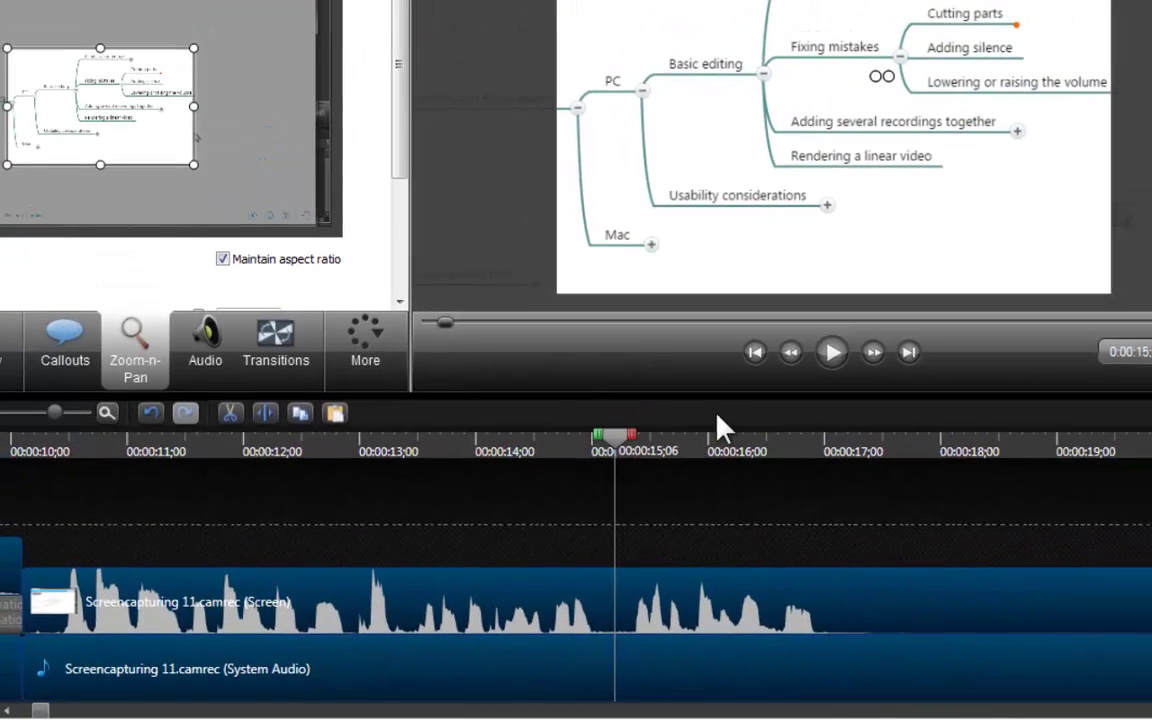
key(comma)
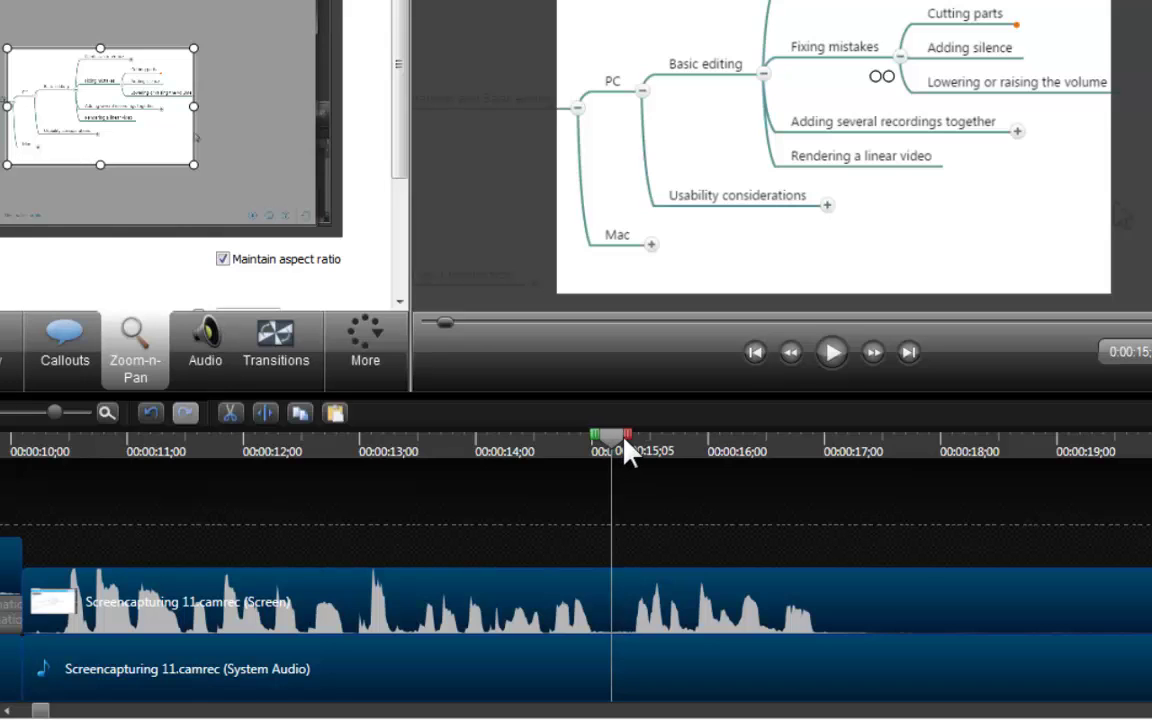
drag(628, 438, 1149, 481)
click(231, 413)
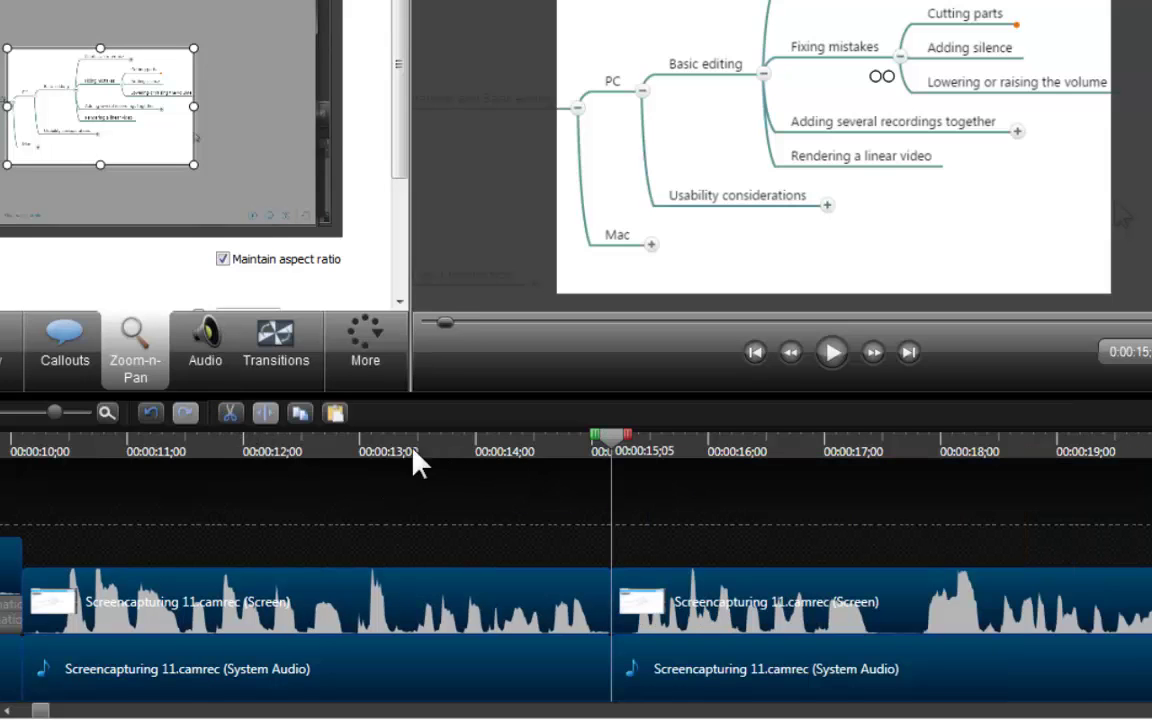
click(312, 445)
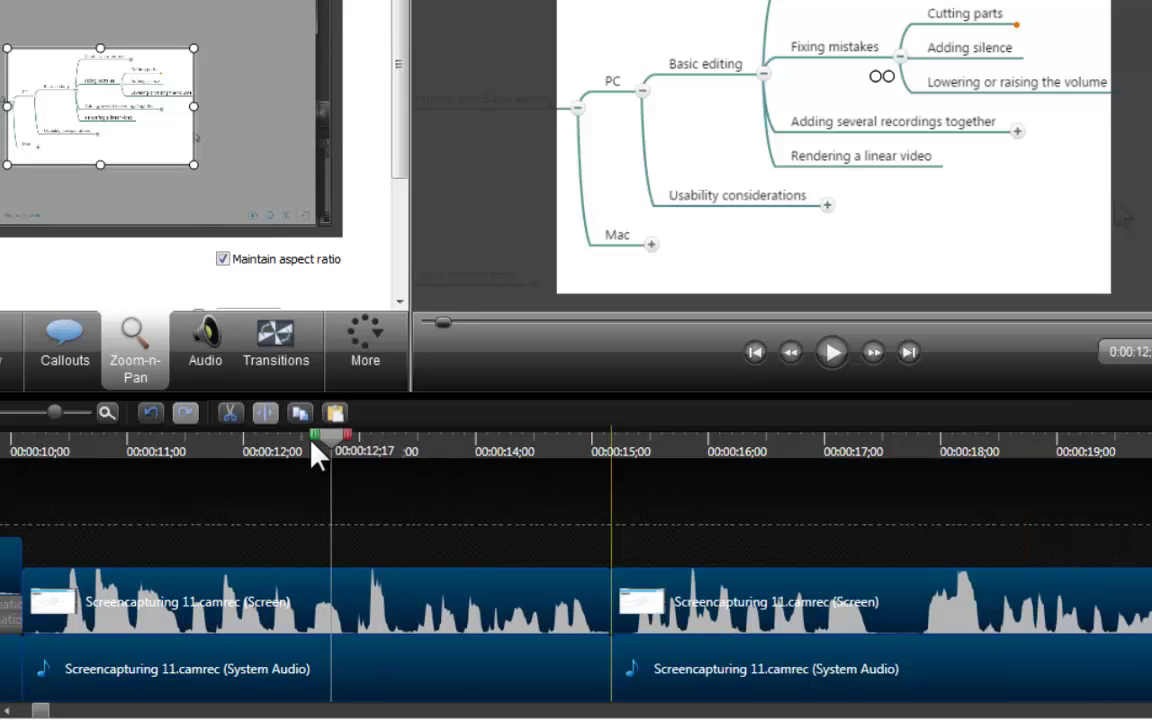
click(831, 354)
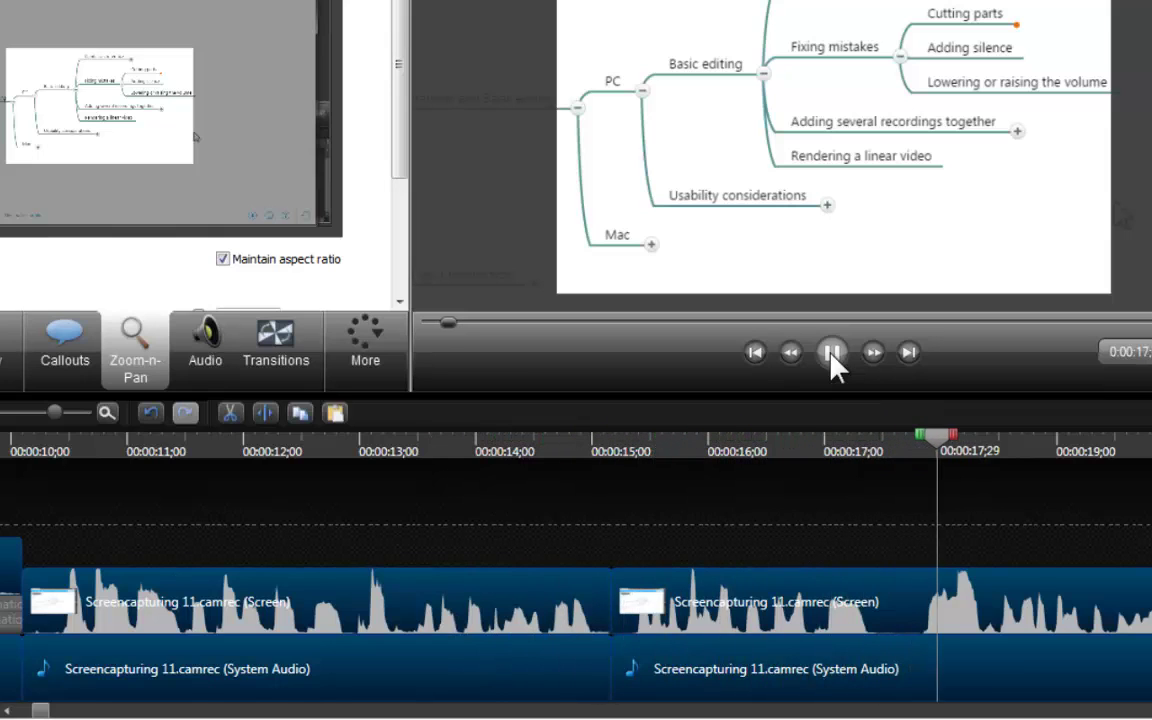
click(833, 355)
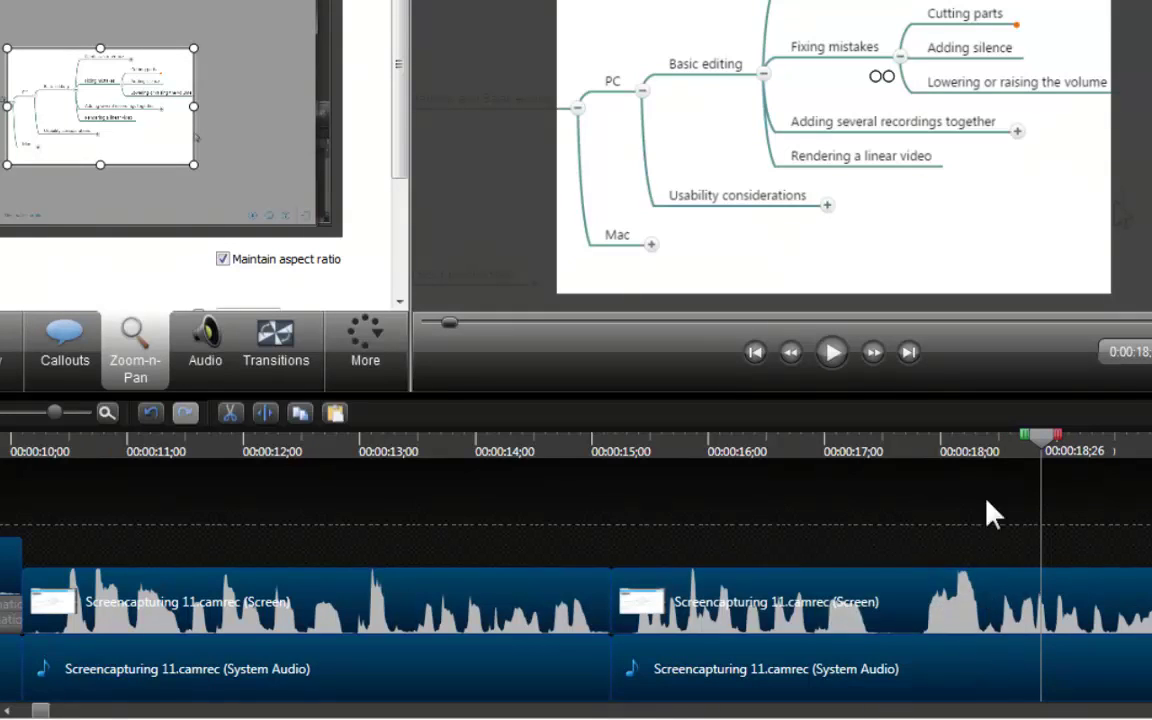
Step: Cut the isolated burst of speech from 00:00:17;23 to 00:00:18;15 out of both tracks, and play across the join
click(978, 444)
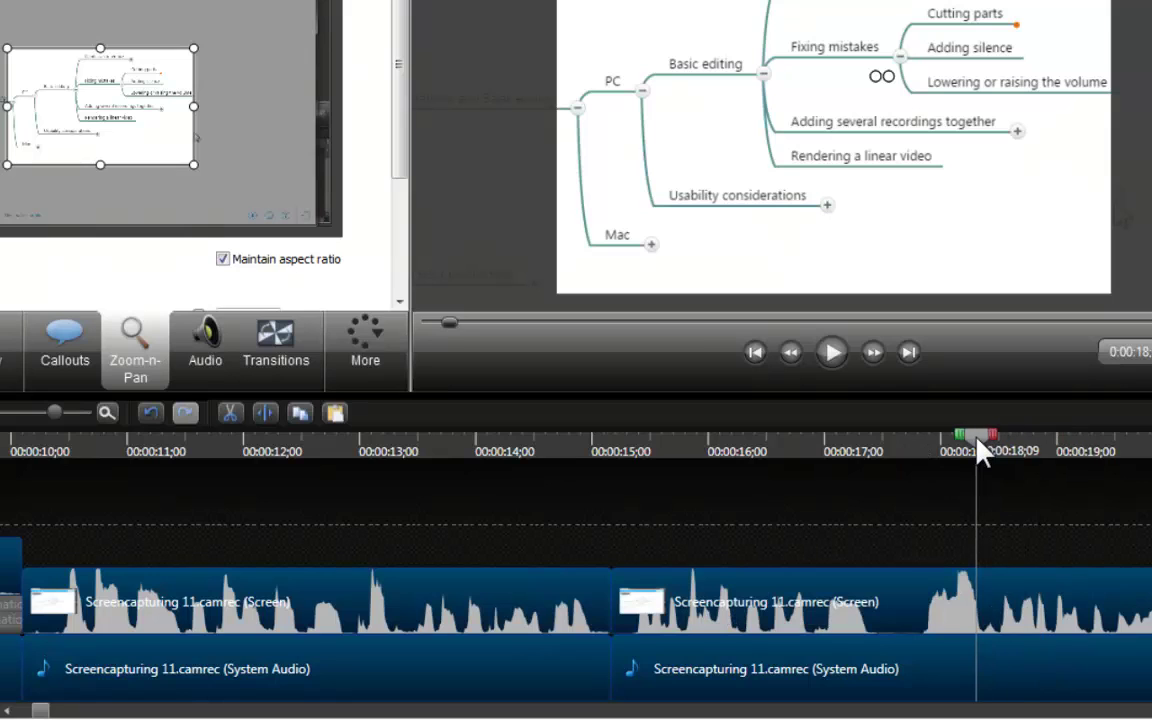
drag(978, 444, 998, 445)
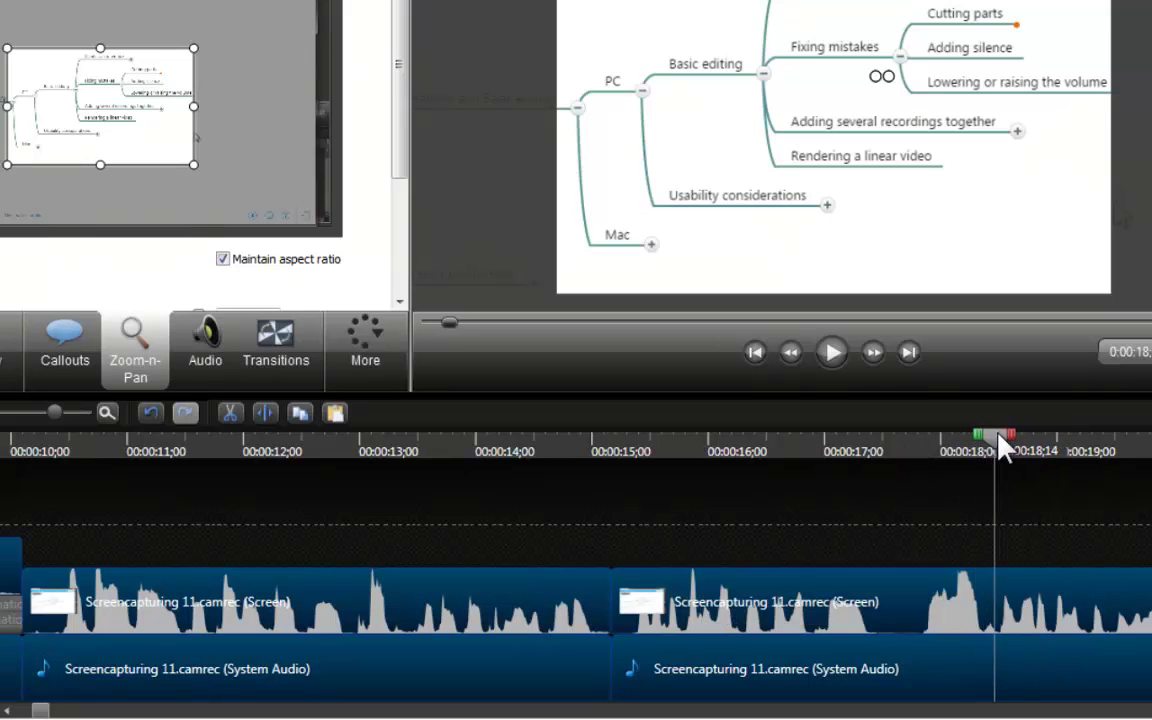
click(107, 413)
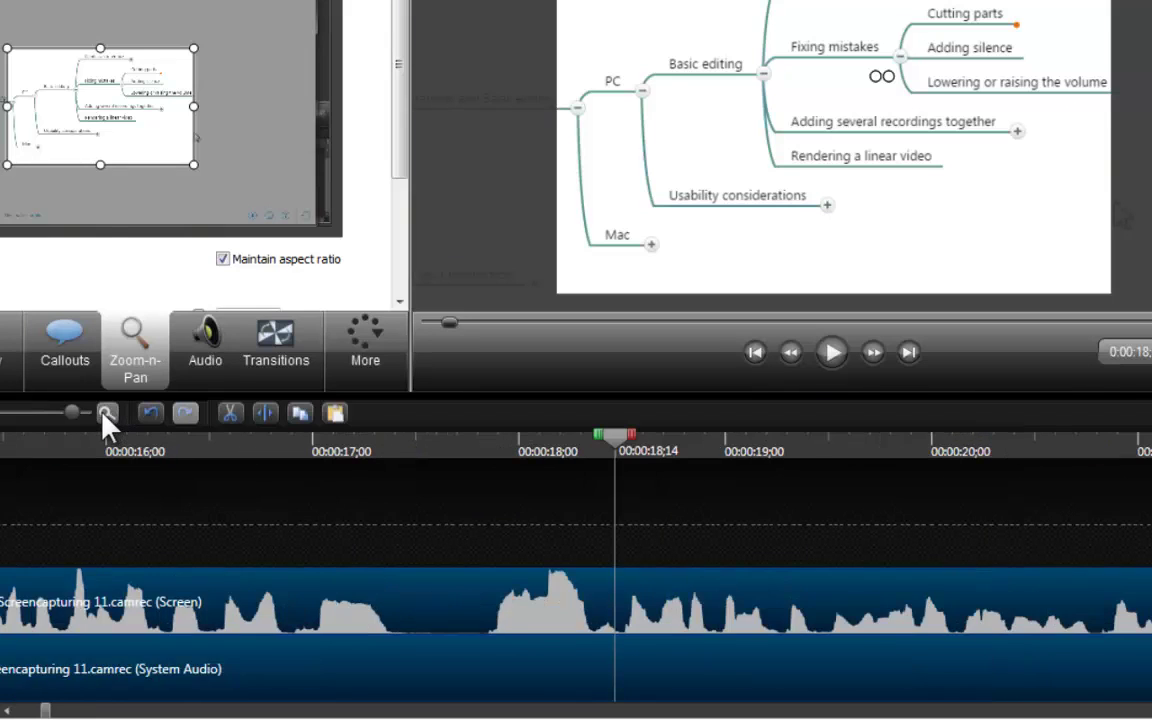
click(399, 443)
mouse_move(399, 443)
mouse_down()
mouse_move(388, 445)
mouse_move(603, 446)
mouse_up()
click(833, 354)
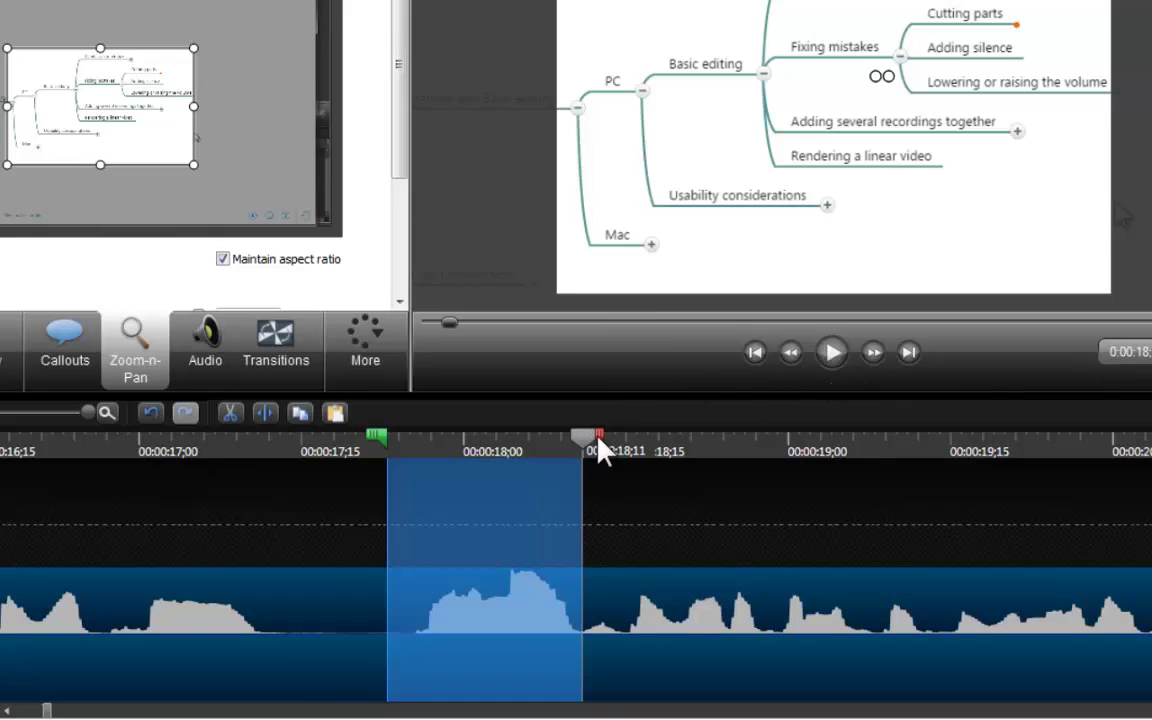
drag(598, 441, 642, 442)
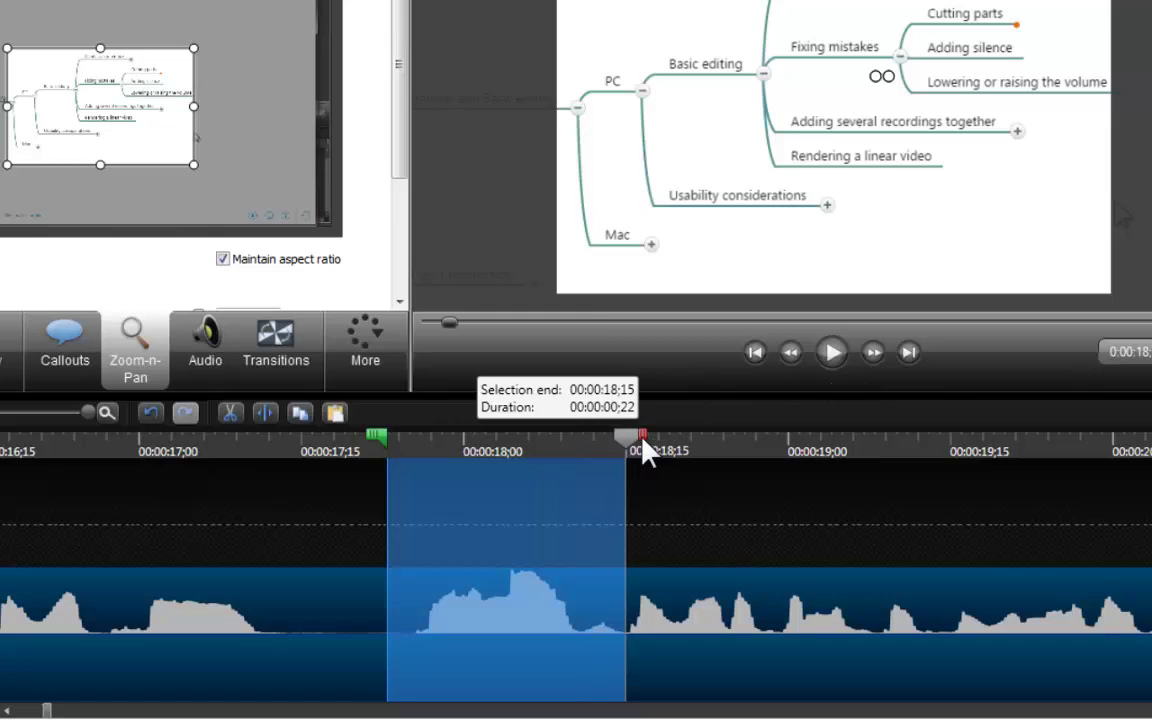
click(833, 354)
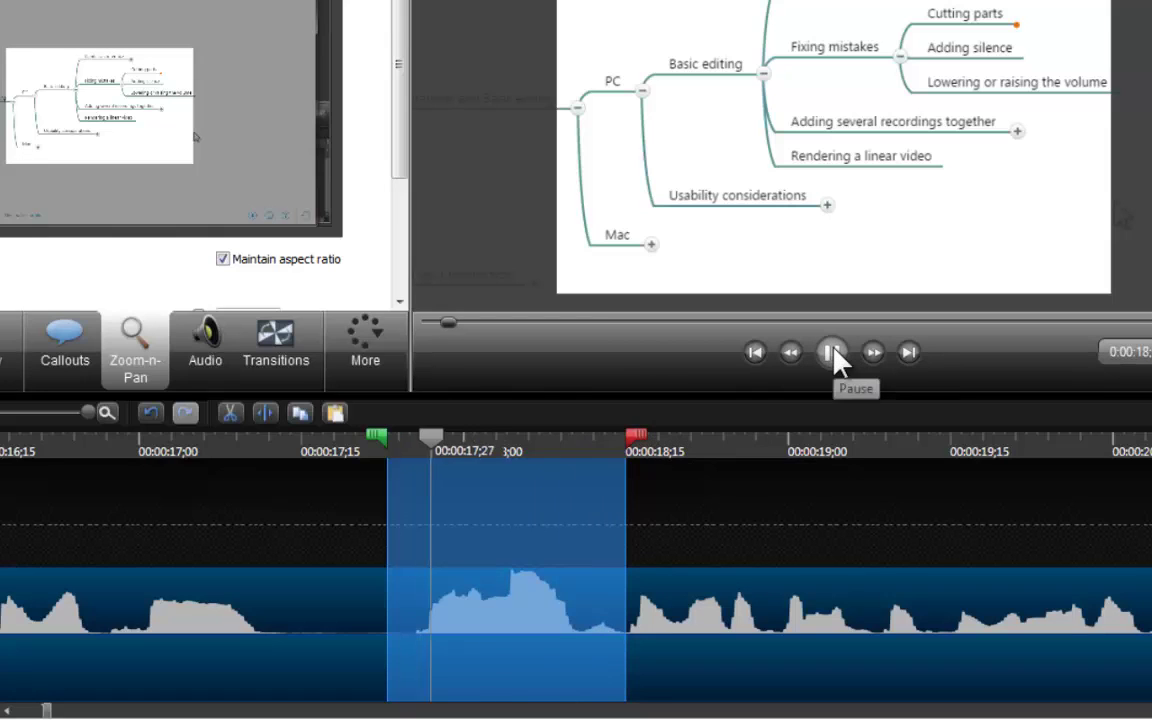
click(229, 414)
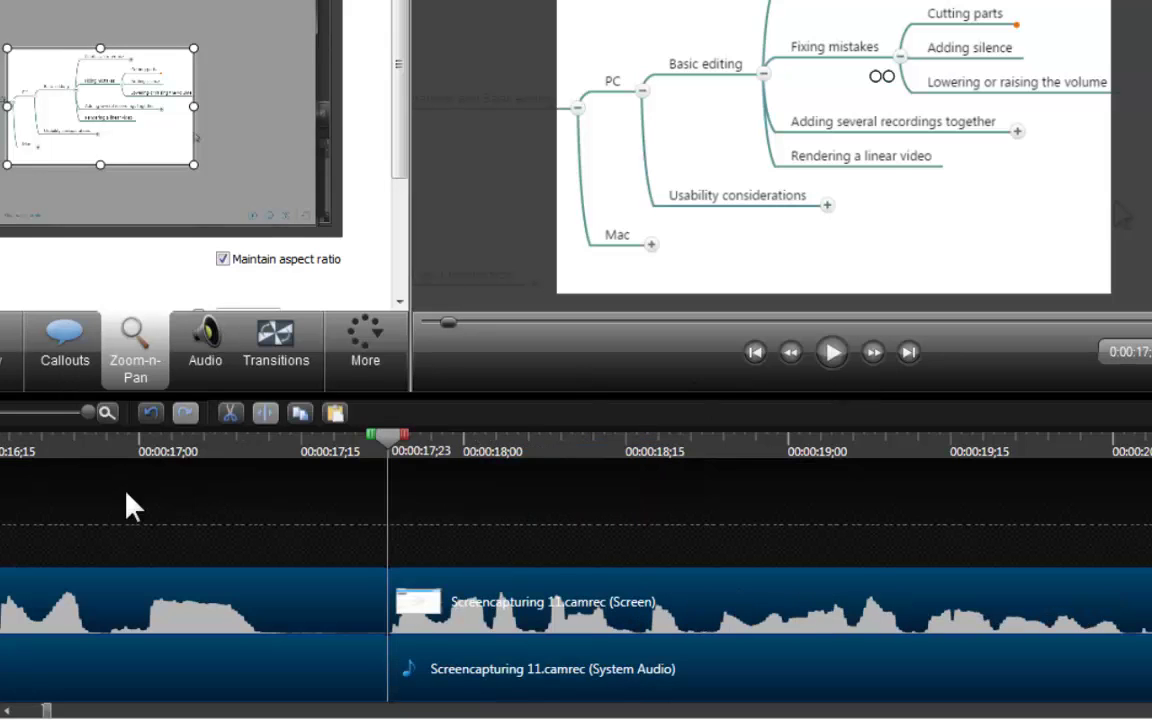
click(106, 412)
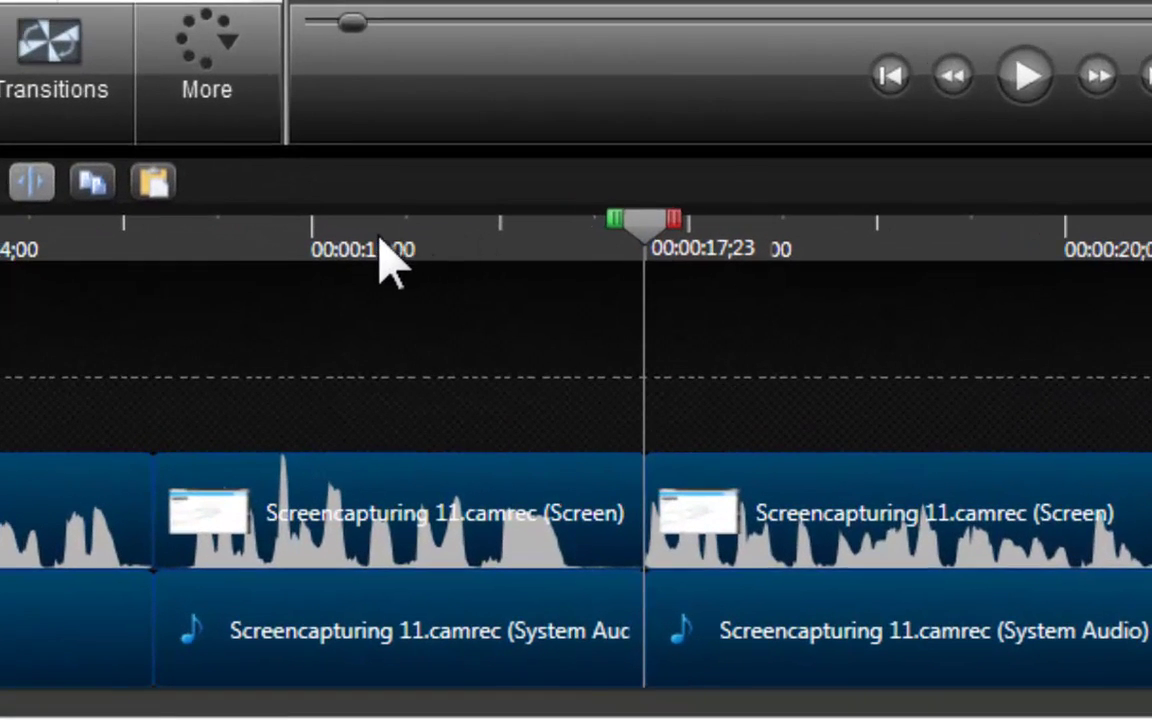
click(411, 312)
click(1020, 72)
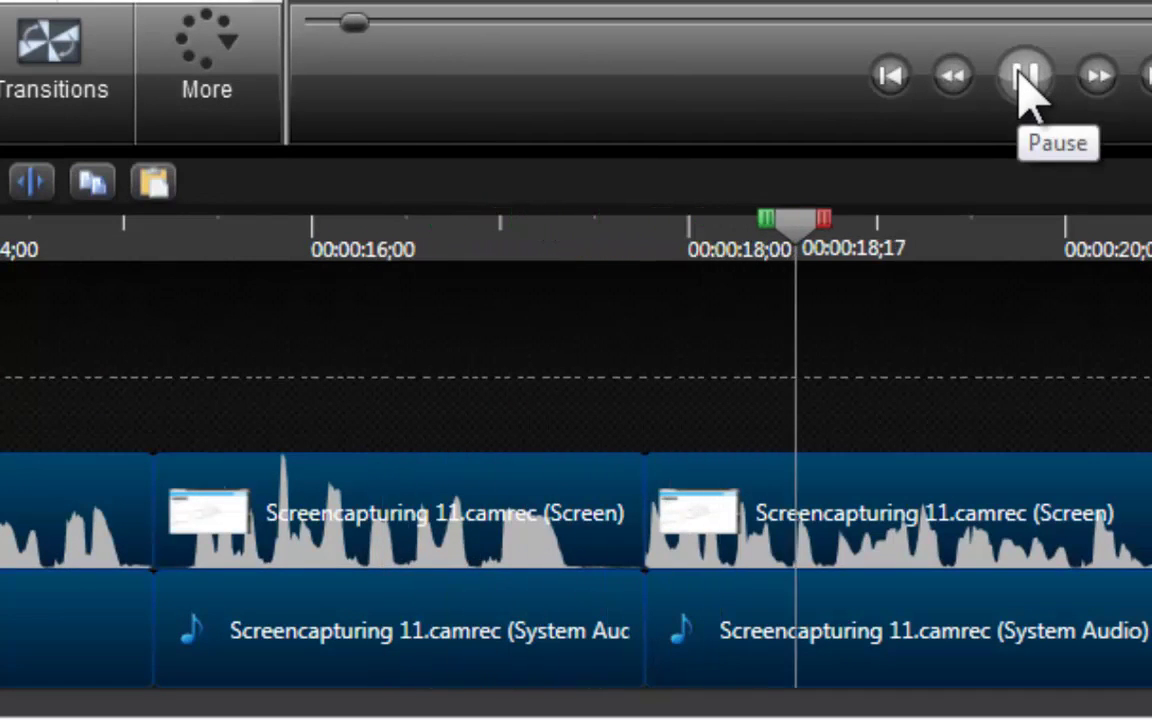
click(1022, 75)
Step: Cut the leftover pause between 00:00:17;12 and 00:00:17;23 from both tracks, and play across the join from 00:00:15;17
click(630, 257)
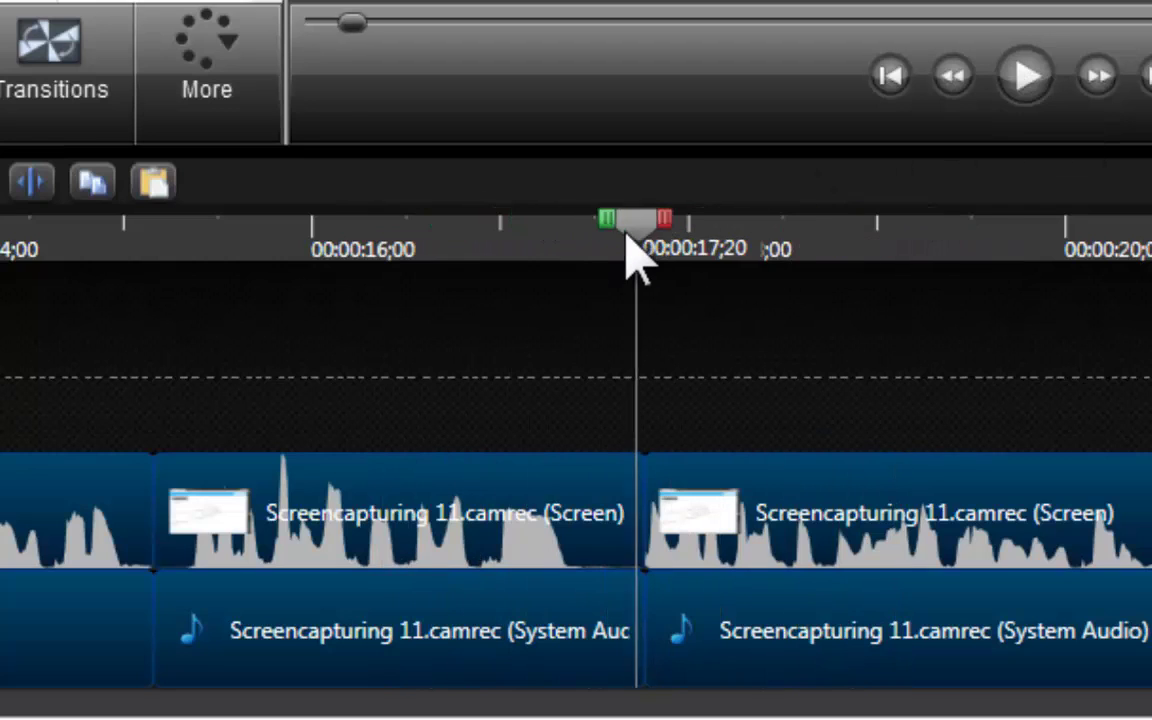
click(643, 257)
drag(612, 222, 546, 222)
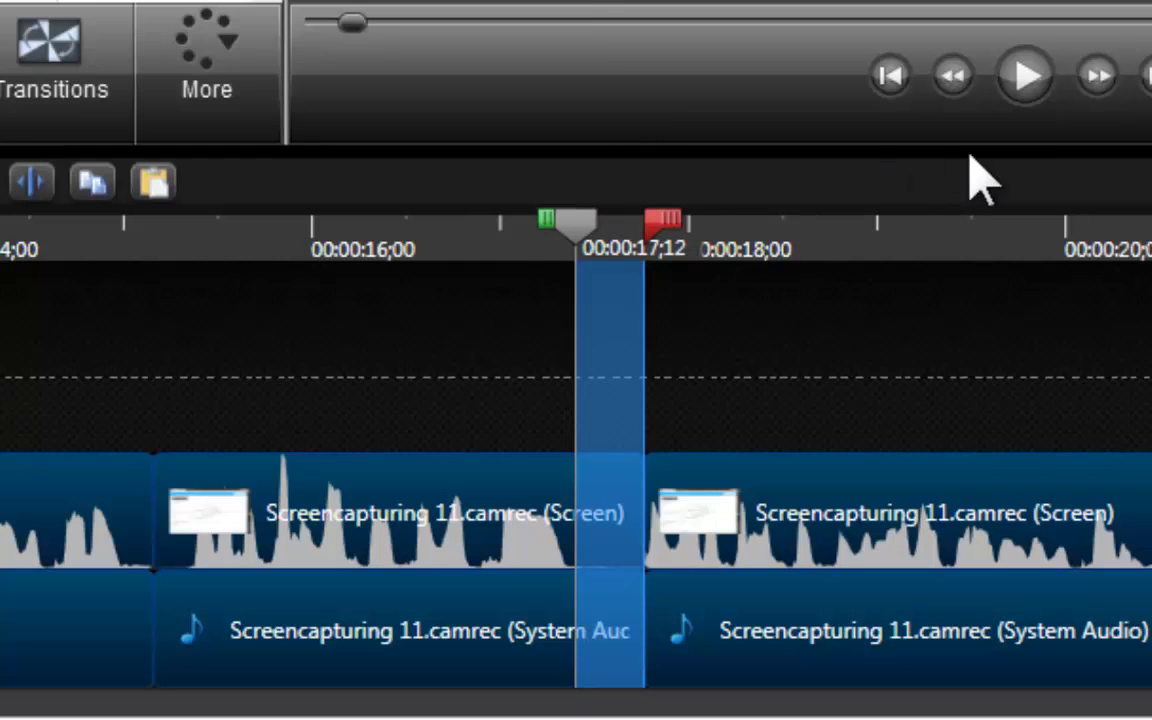
click(738, 532)
click(160, 360)
key(ctrl+x)
click(232, 245)
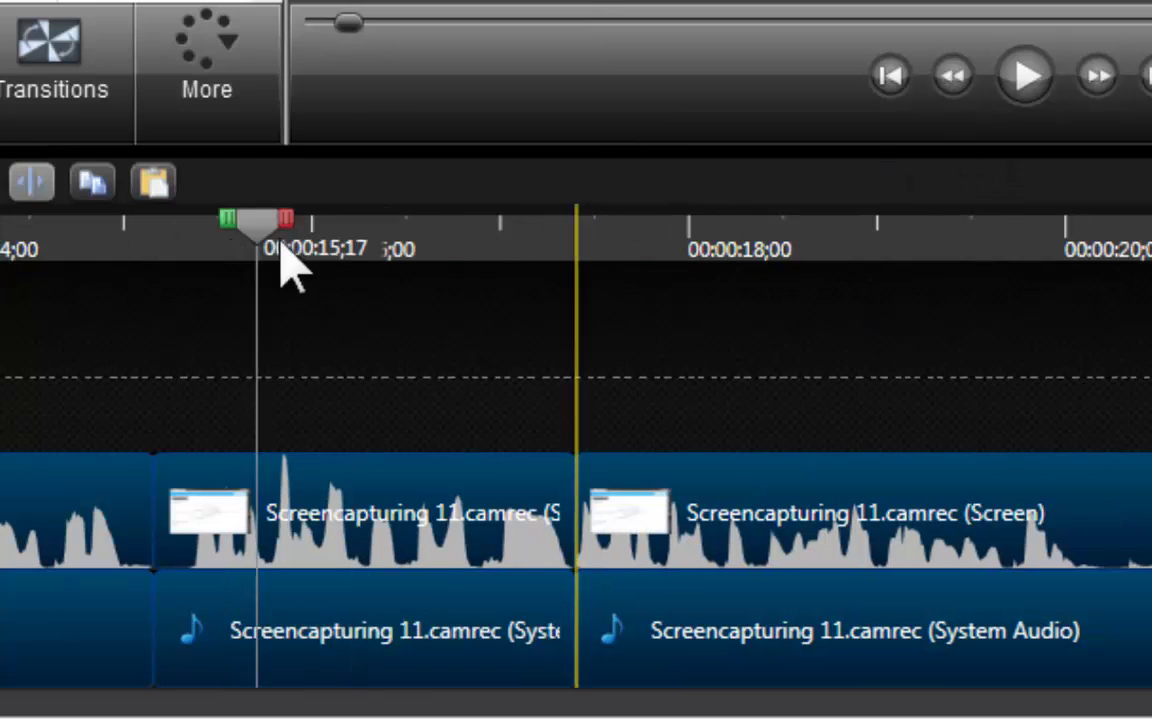
click(1024, 78)
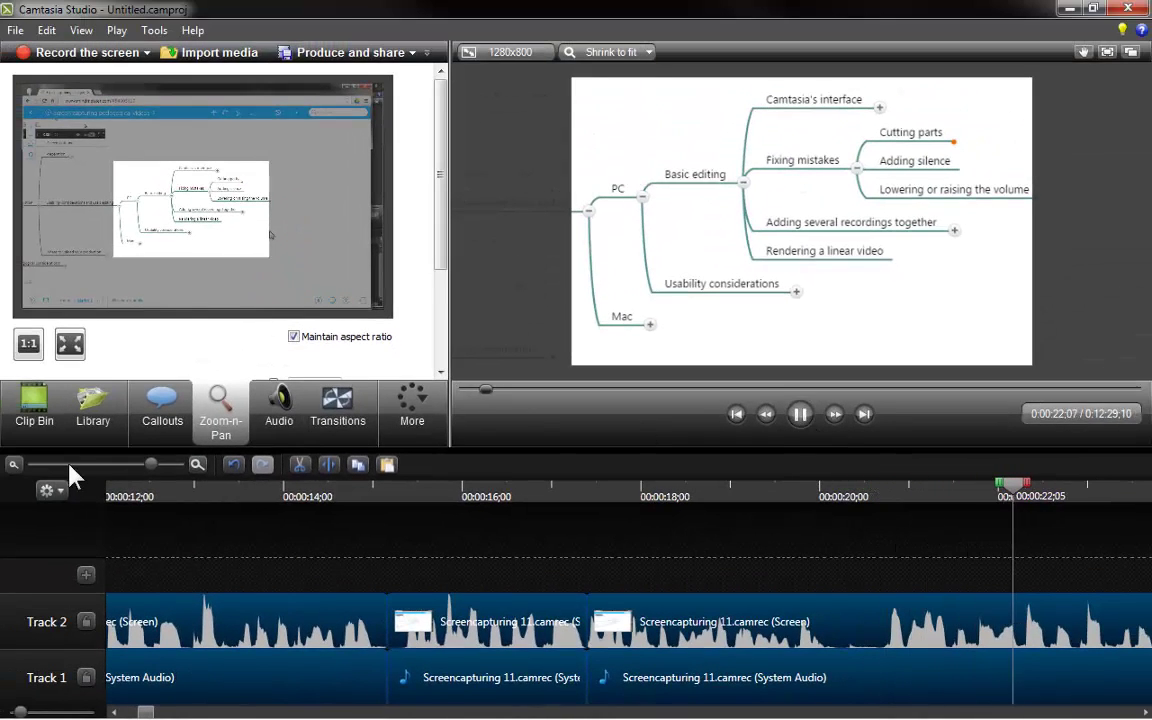
Step: Find where the mind map switches to the recorded Camtasia window and add a Zoom-n-Pan at 00:00:24;25 framing nearly that whole window
click(14, 464)
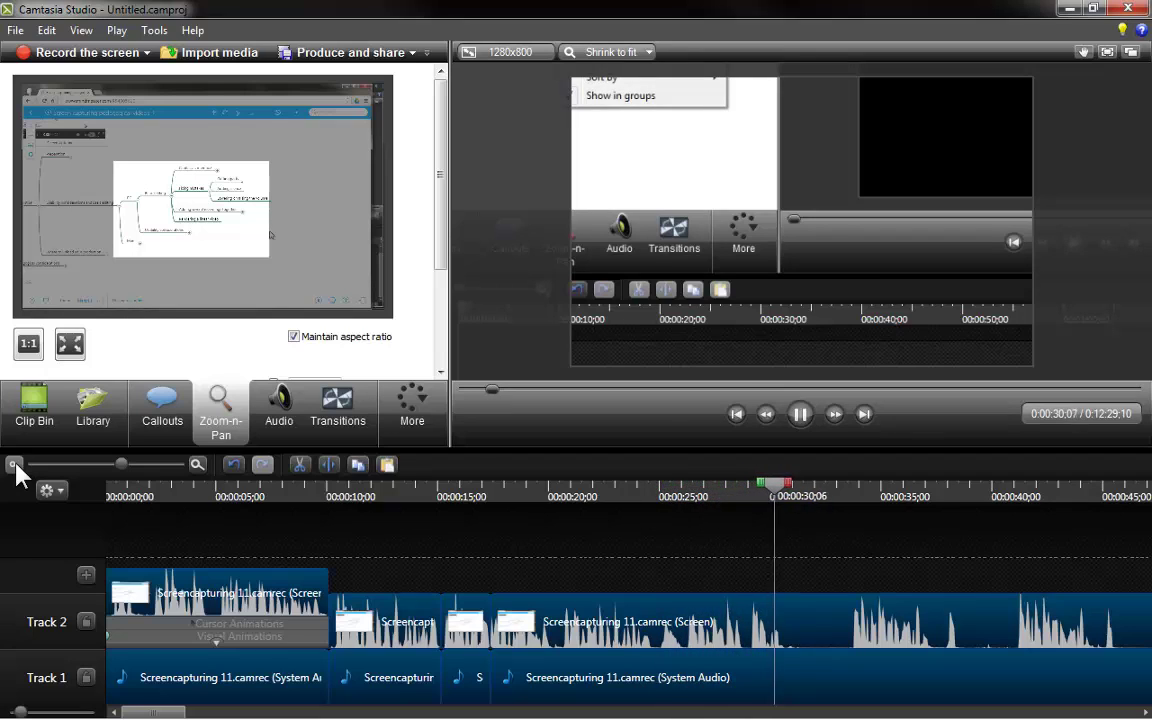
click(632, 490)
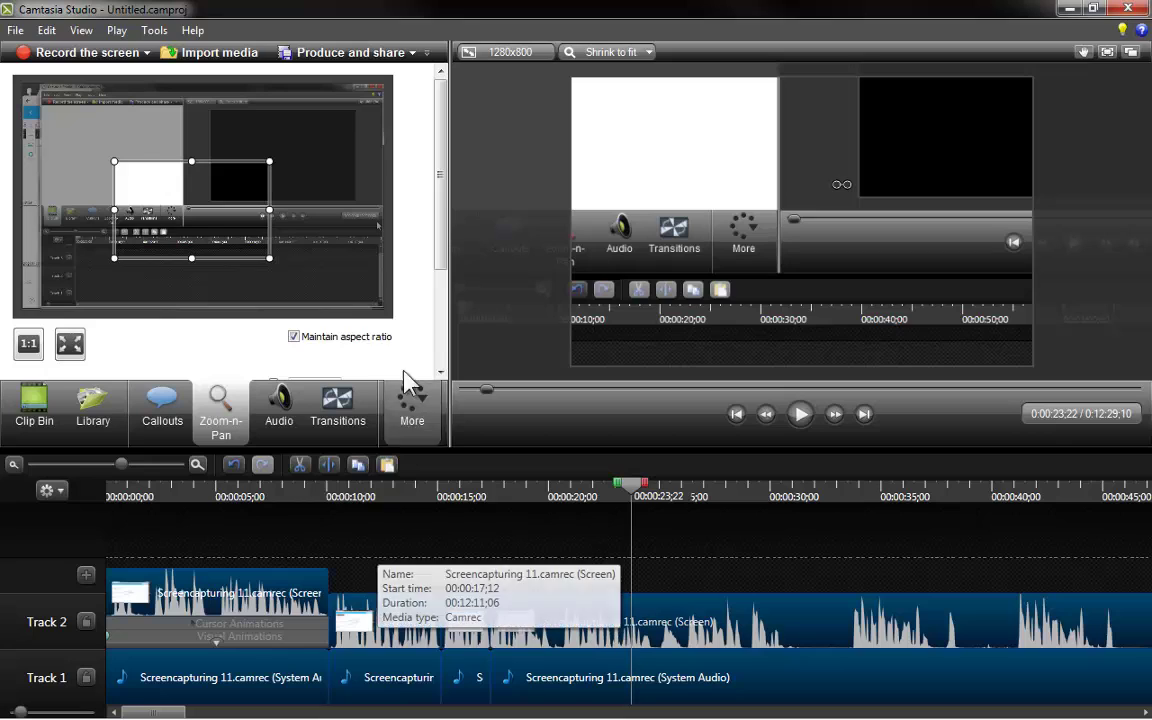
click(457, 490)
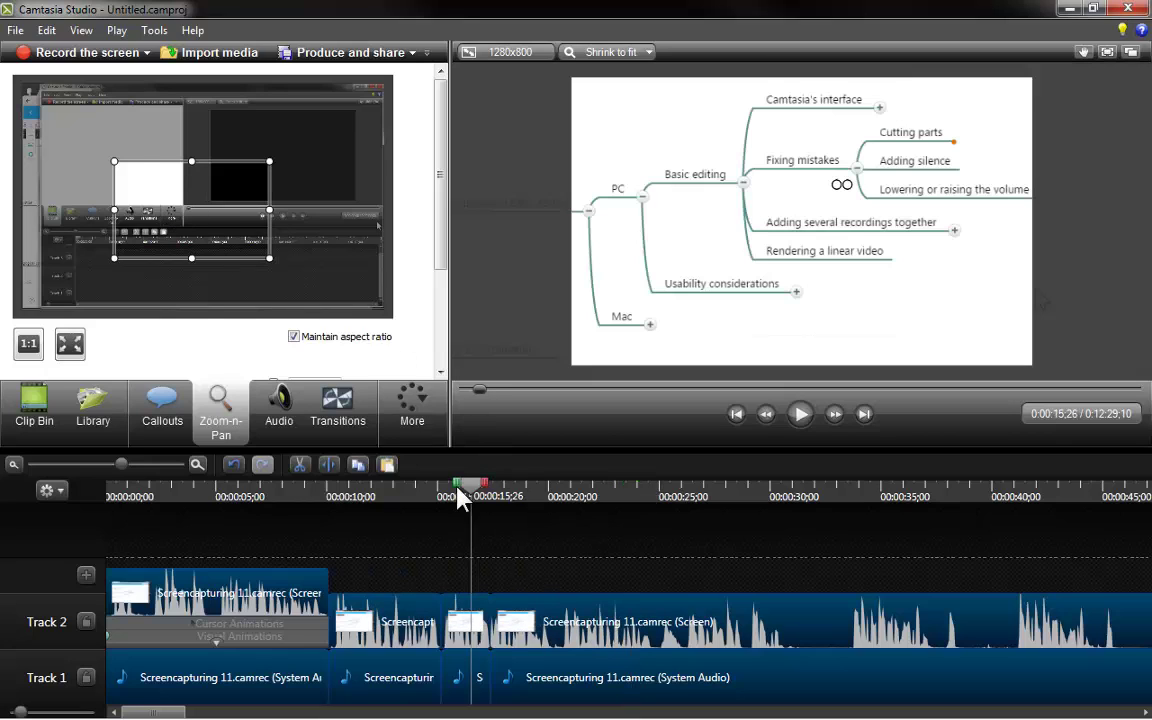
click(801, 413)
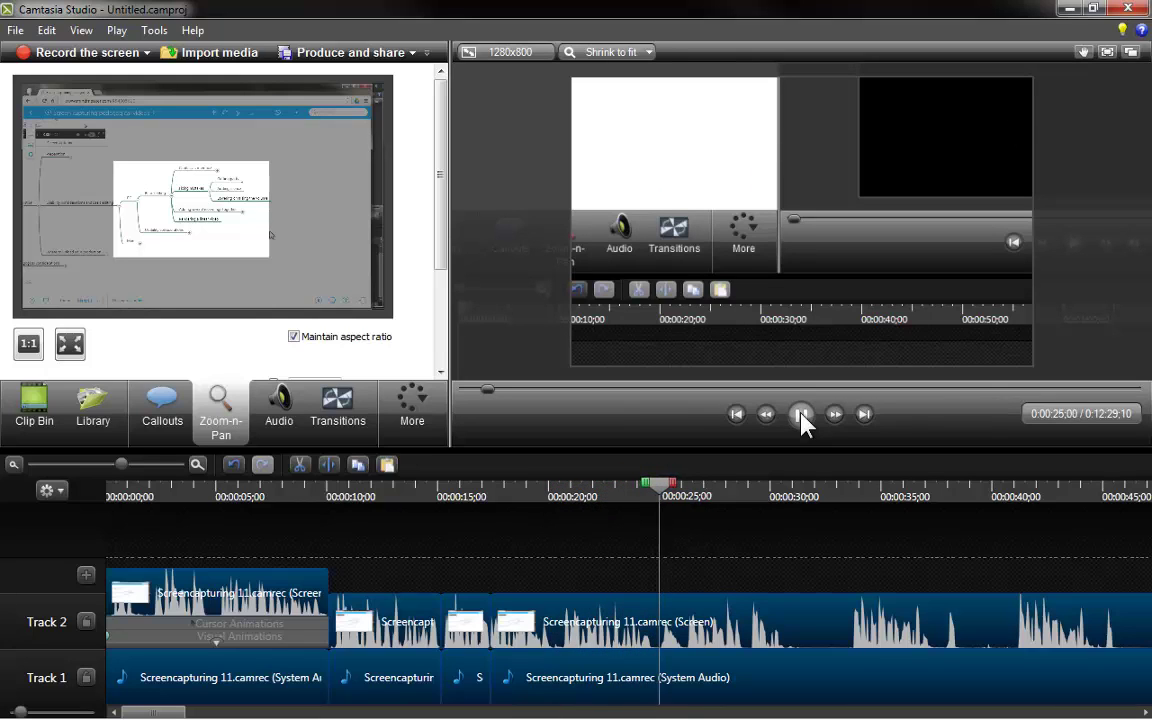
click(801, 415)
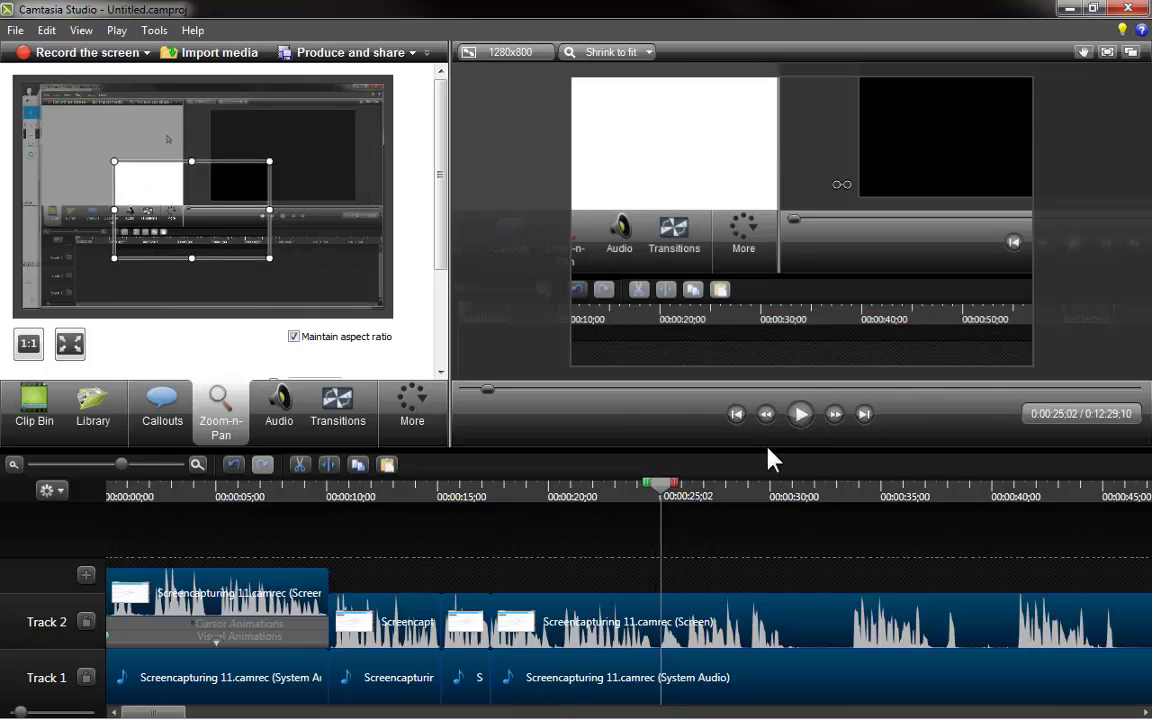
click(655, 484)
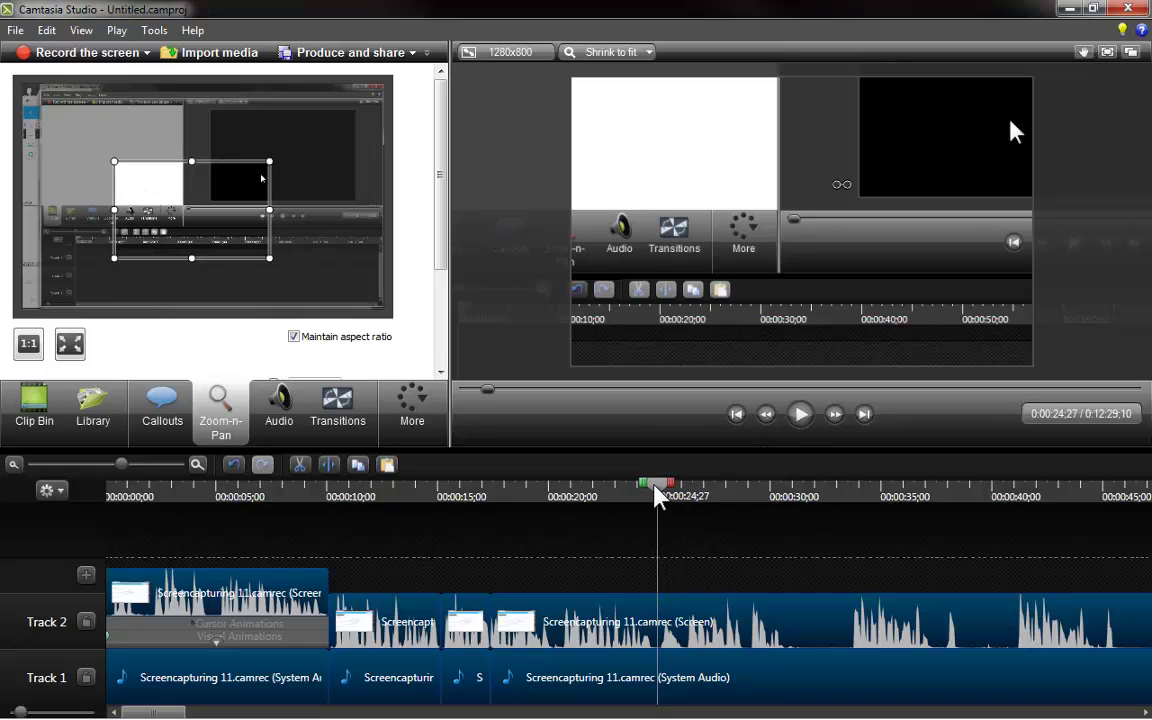
drag(657, 490, 655, 490)
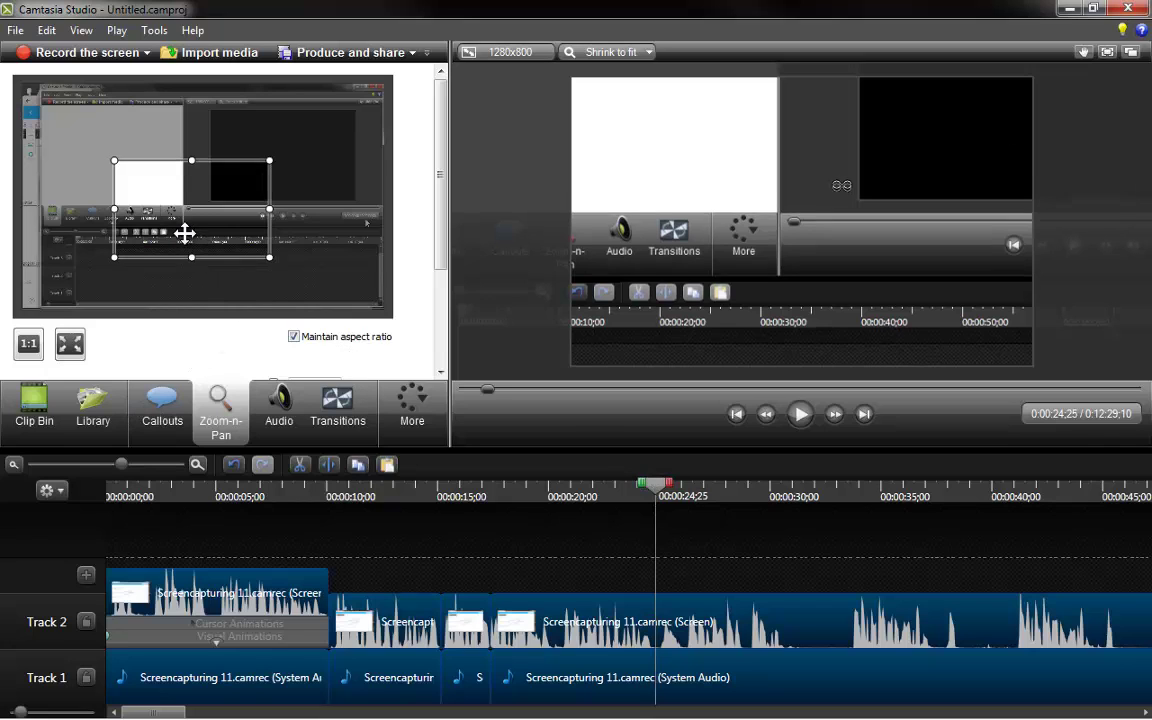
drag(185, 226, 116, 131)
drag(200, 186, 388, 307)
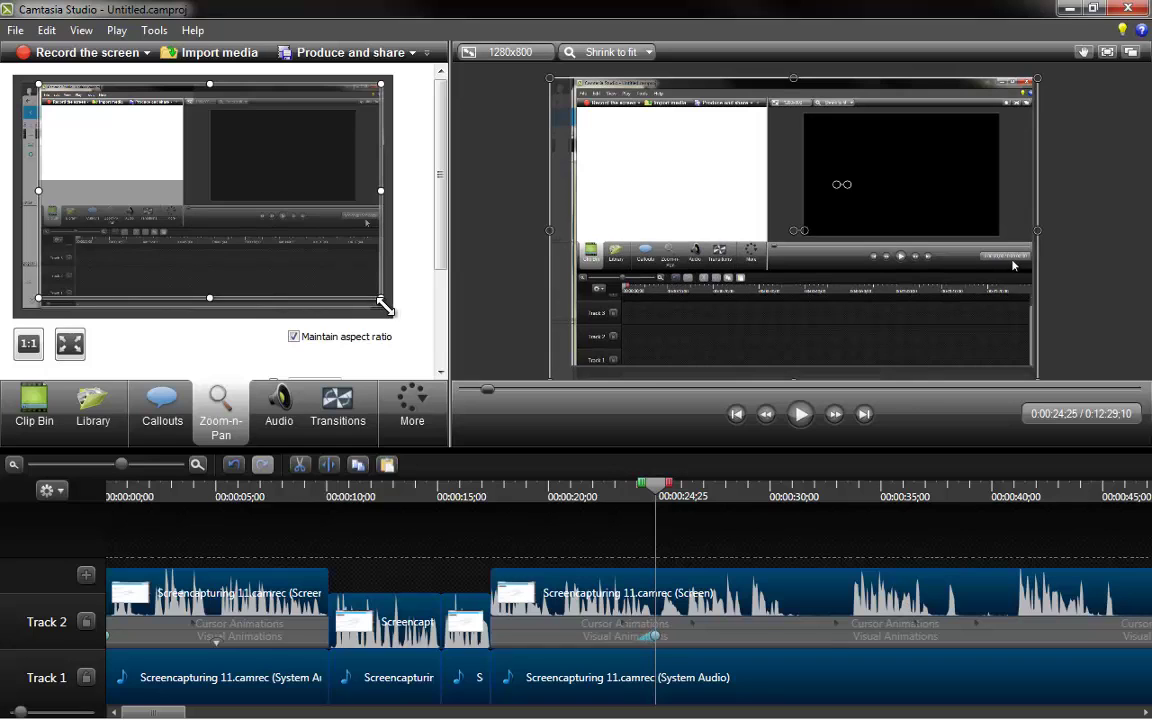
drag(385, 307, 374, 299)
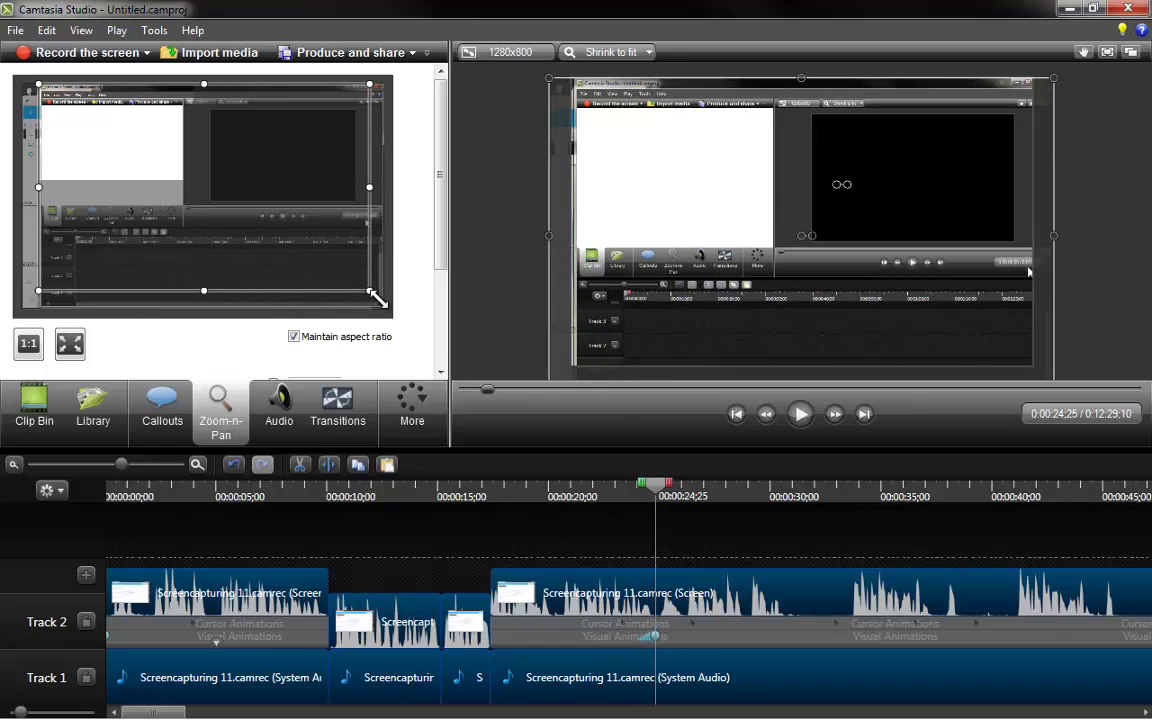
drag(244, 237, 247, 237)
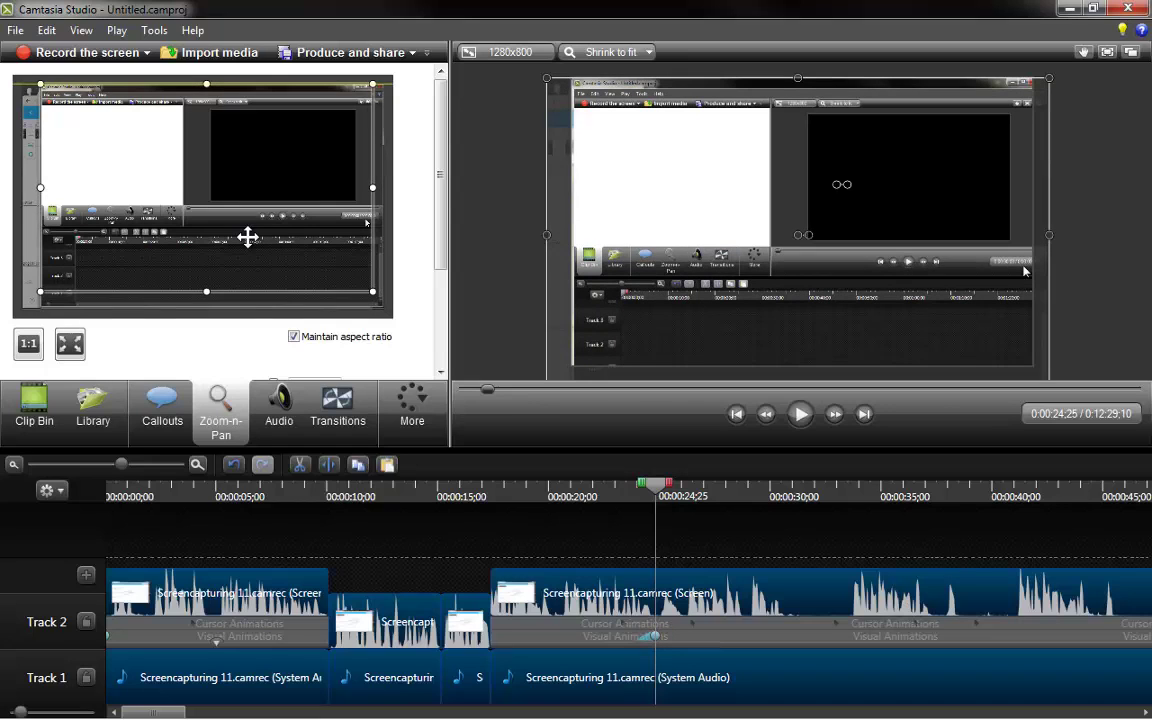
drag(247, 240, 249, 245)
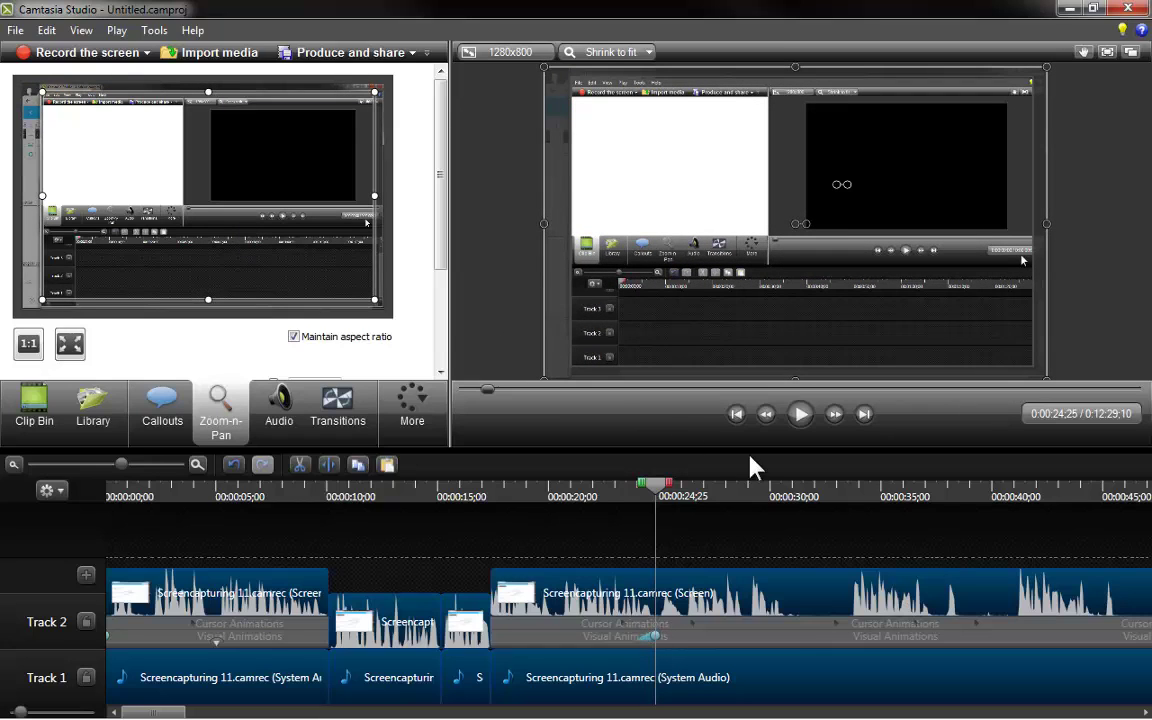
Step: Play the timeline from 00:00:22;17 across the new Zoom-n-Pan and onward past 00:00:45;00 to review the result
click(610, 490)
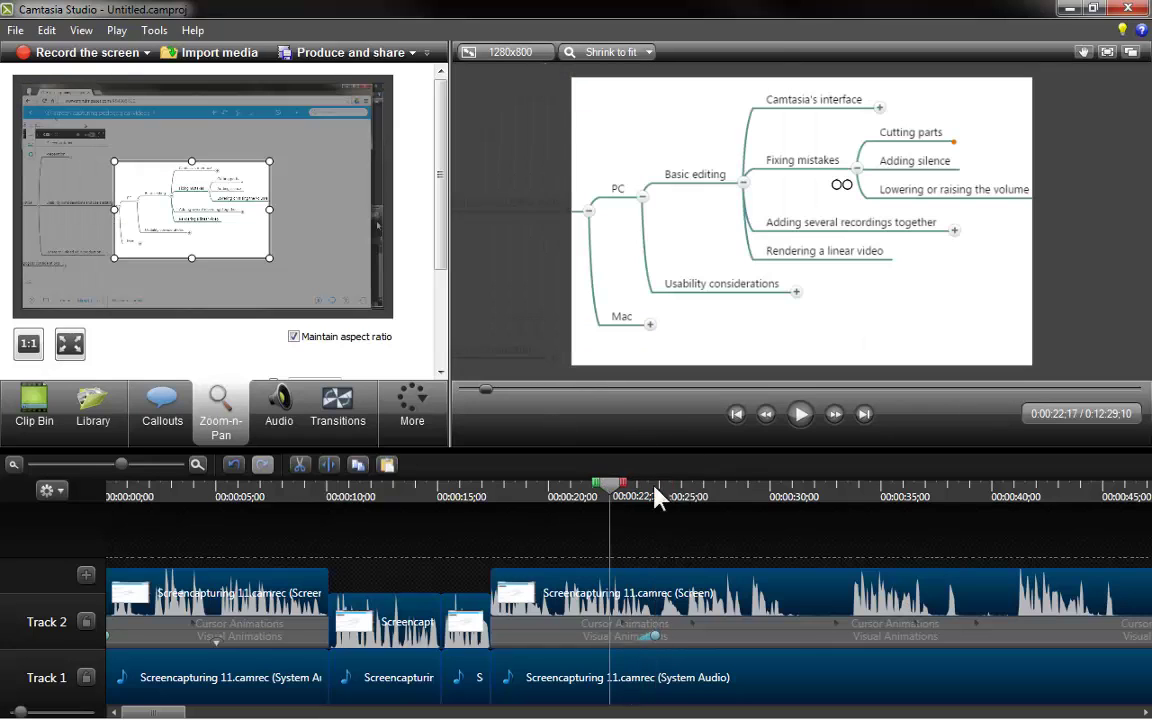
click(798, 416)
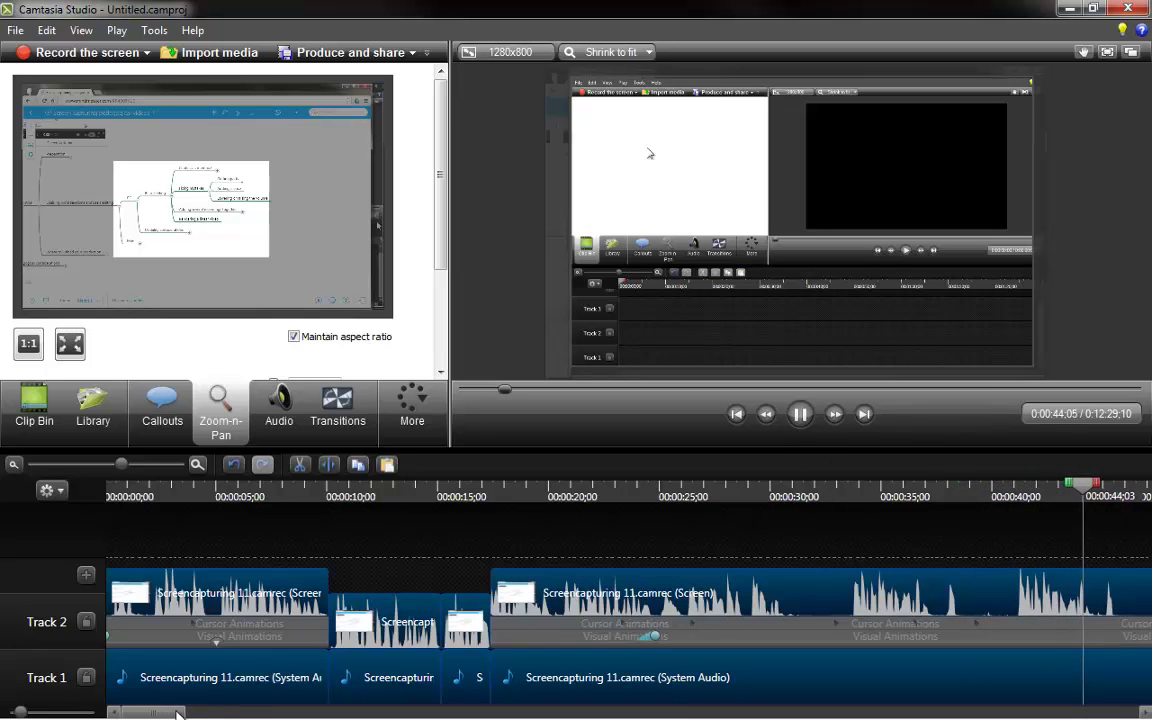
drag(171, 713, 188, 714)
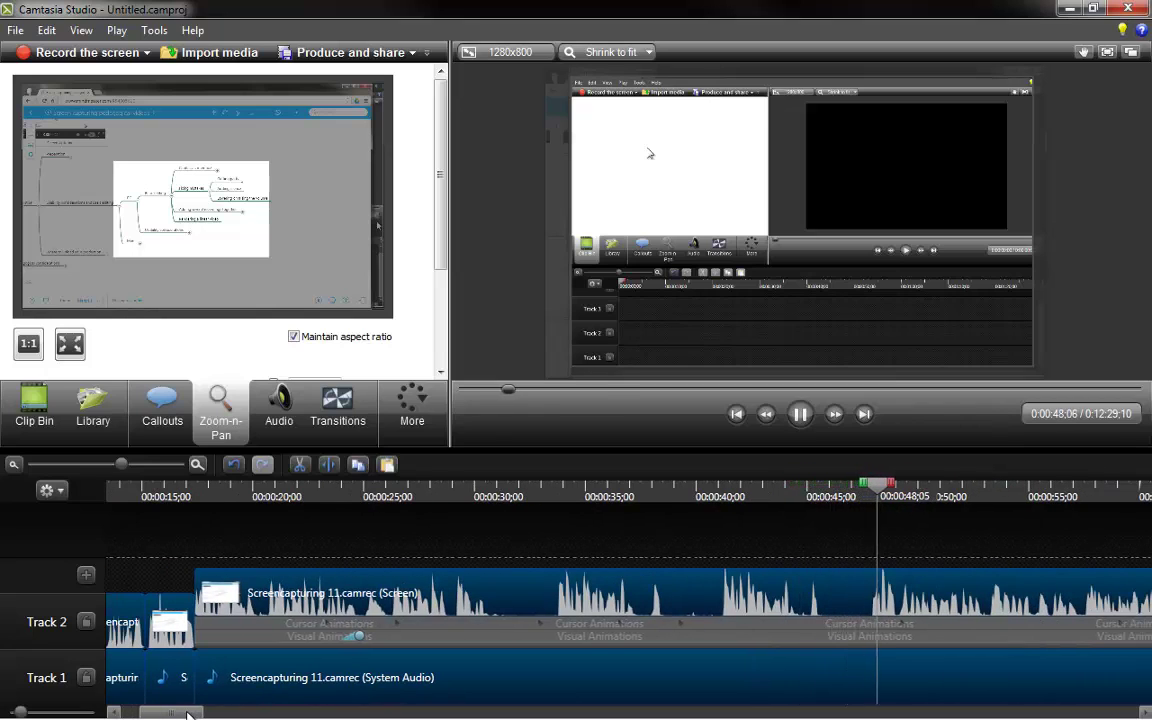
Step: Cut the passage from 00:00:26;05 to 00:00:33;20 out of both tracks, and play across the join to check it
click(350, 490)
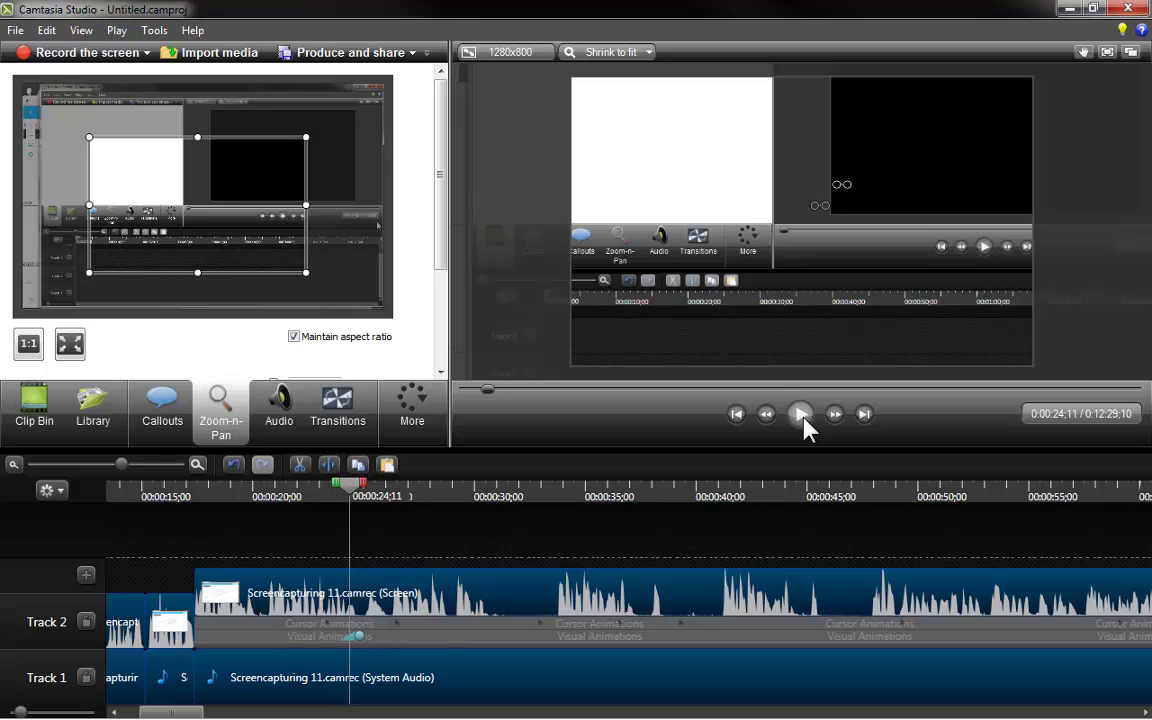
click(801, 414)
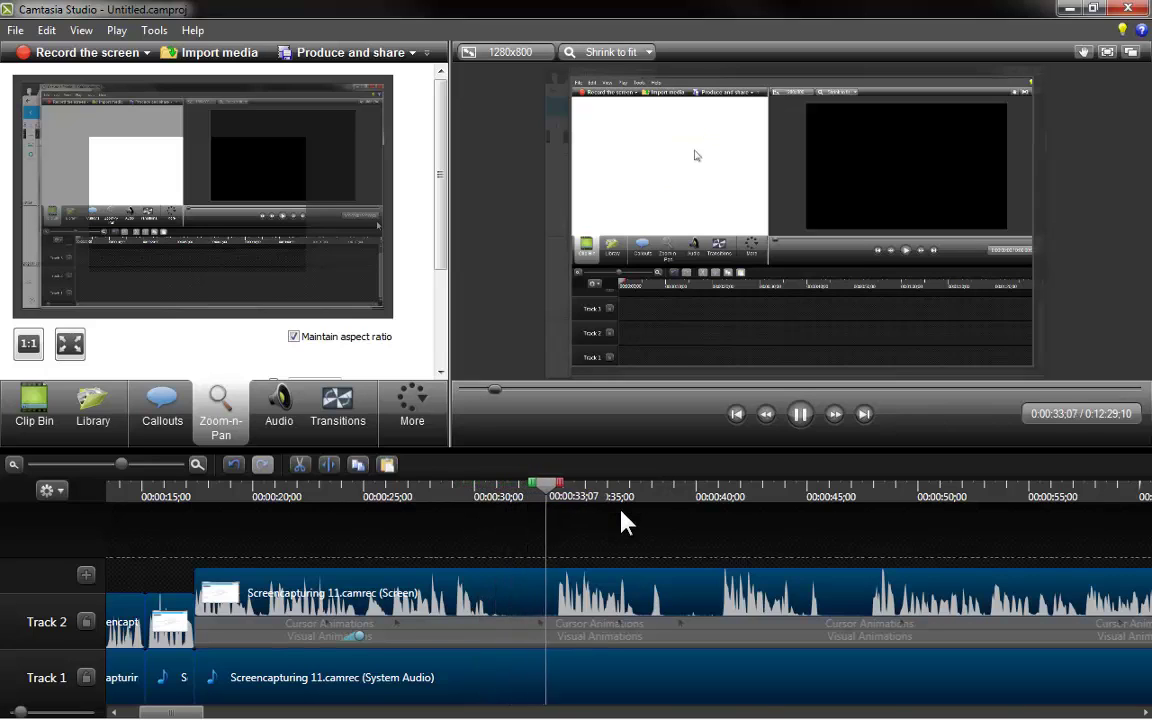
click(388, 488)
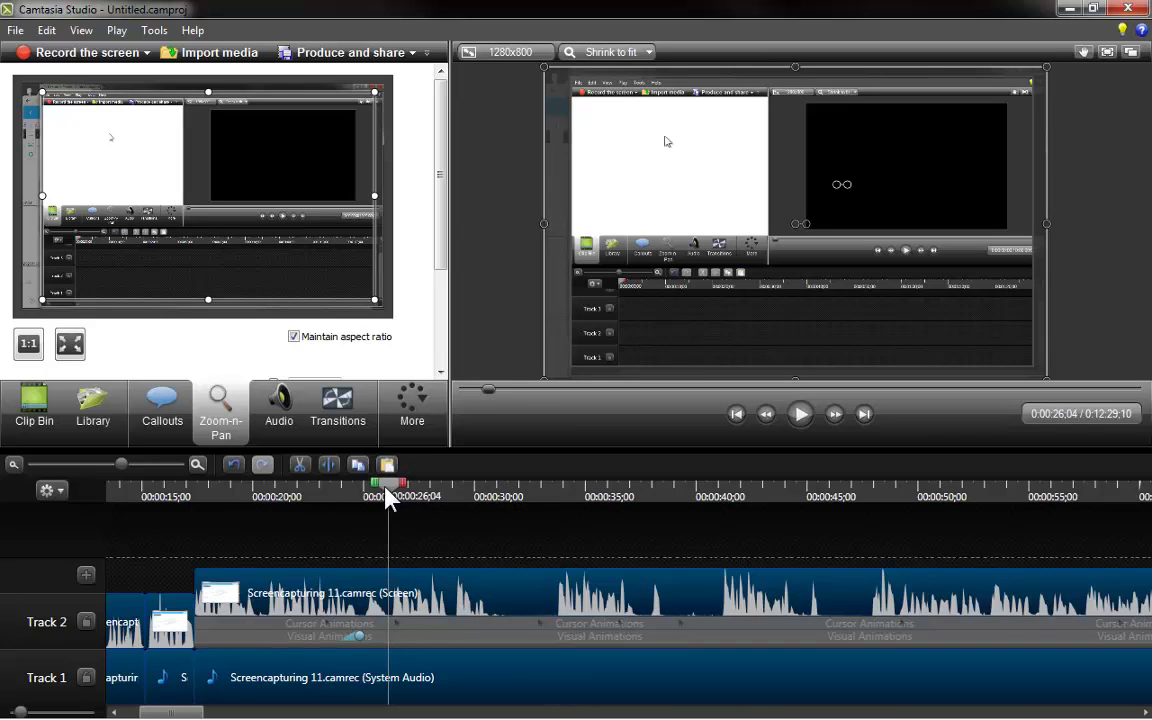
drag(401, 486, 574, 511)
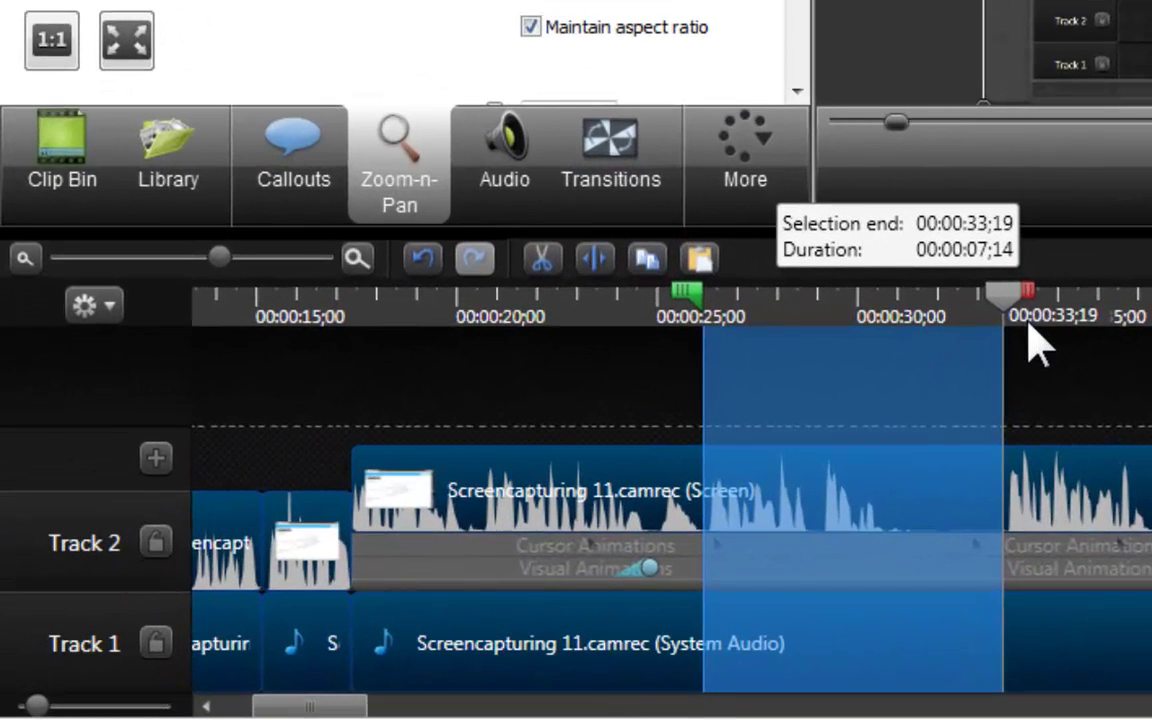
drag(1030, 336, 1031, 335)
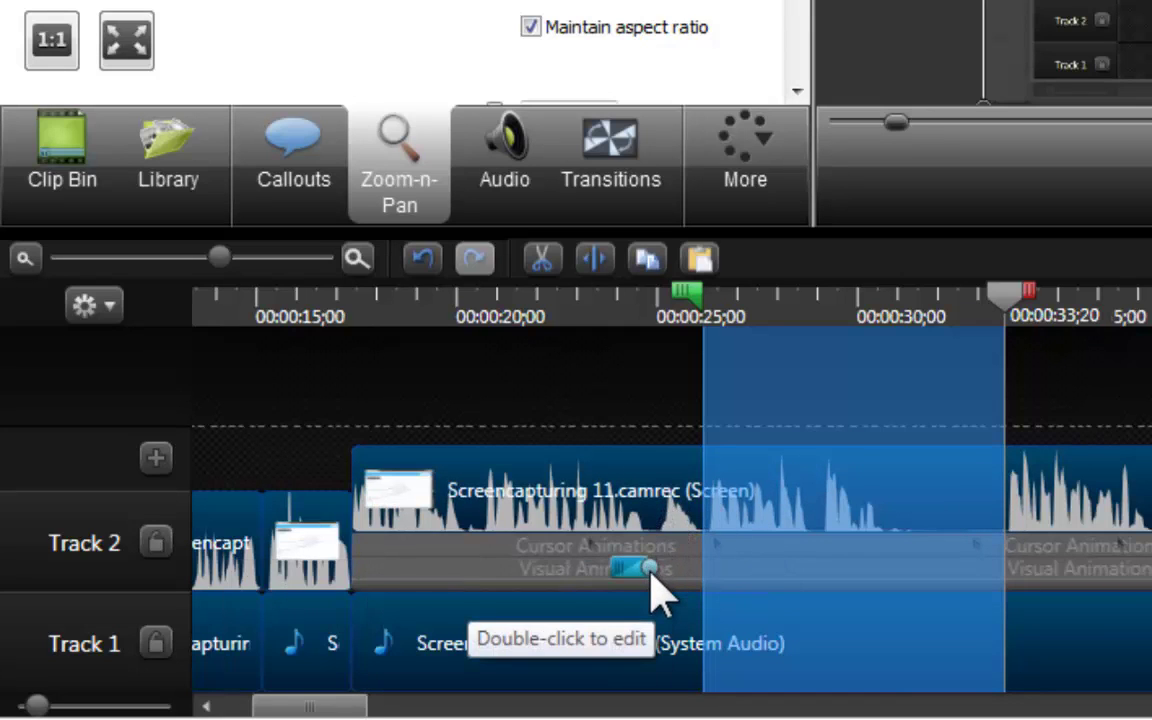
click(541, 260)
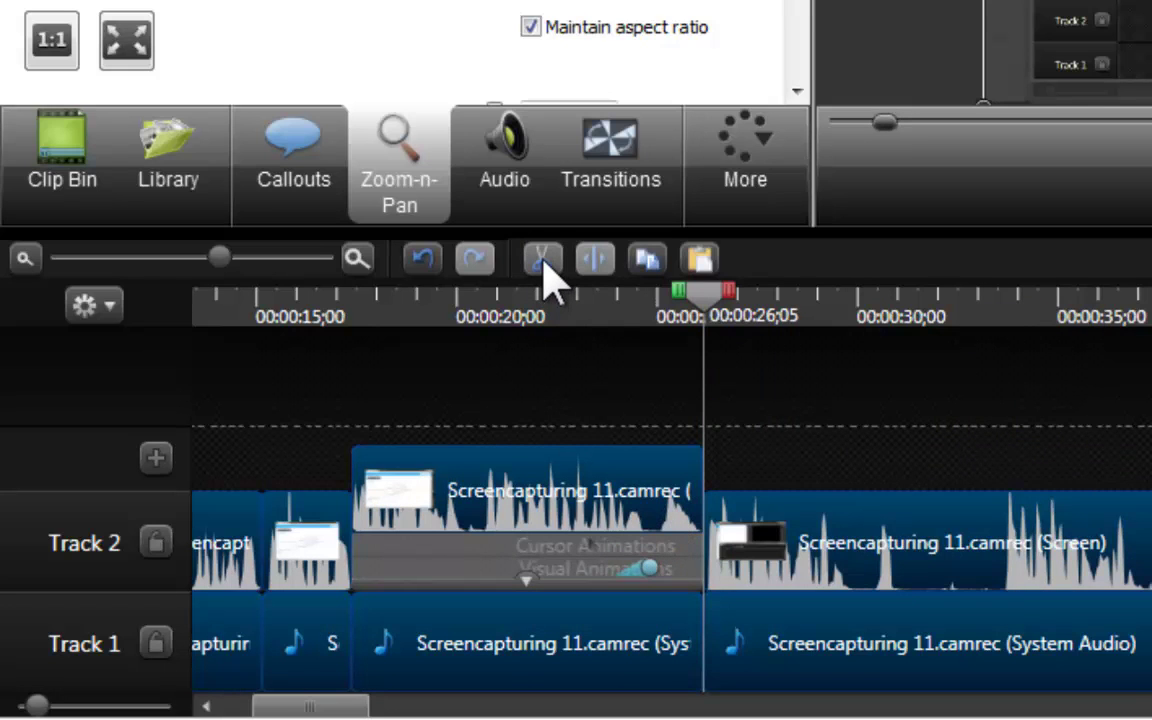
click(583, 305)
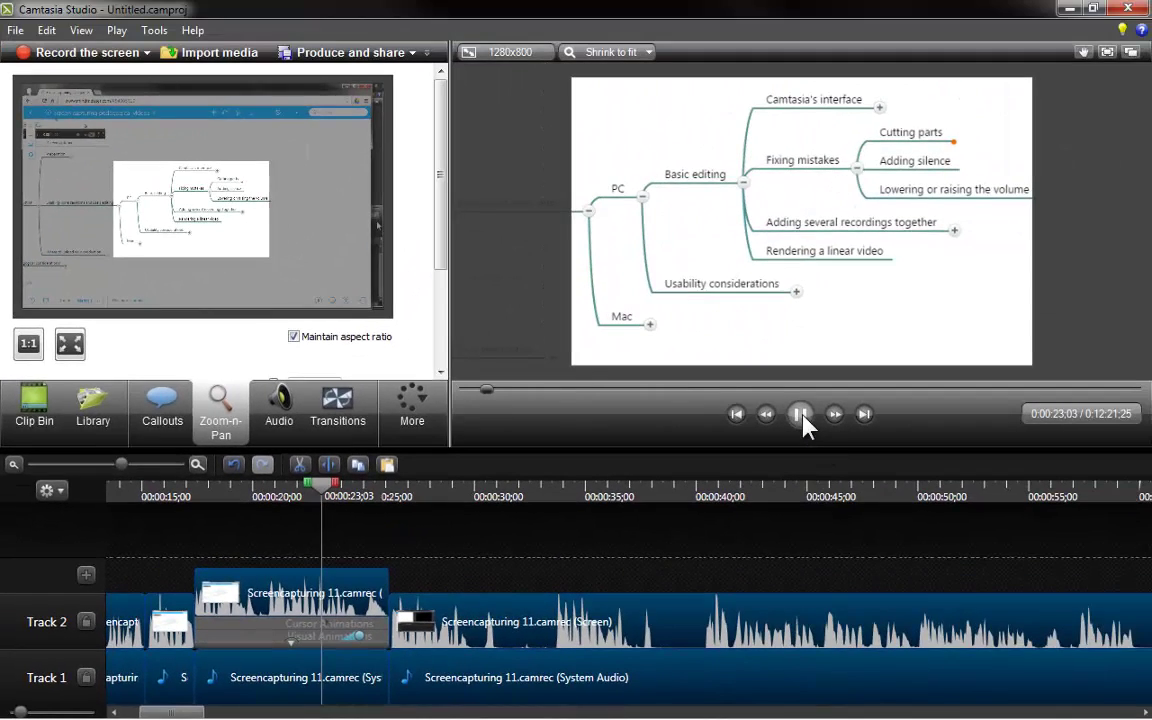
click(801, 414)
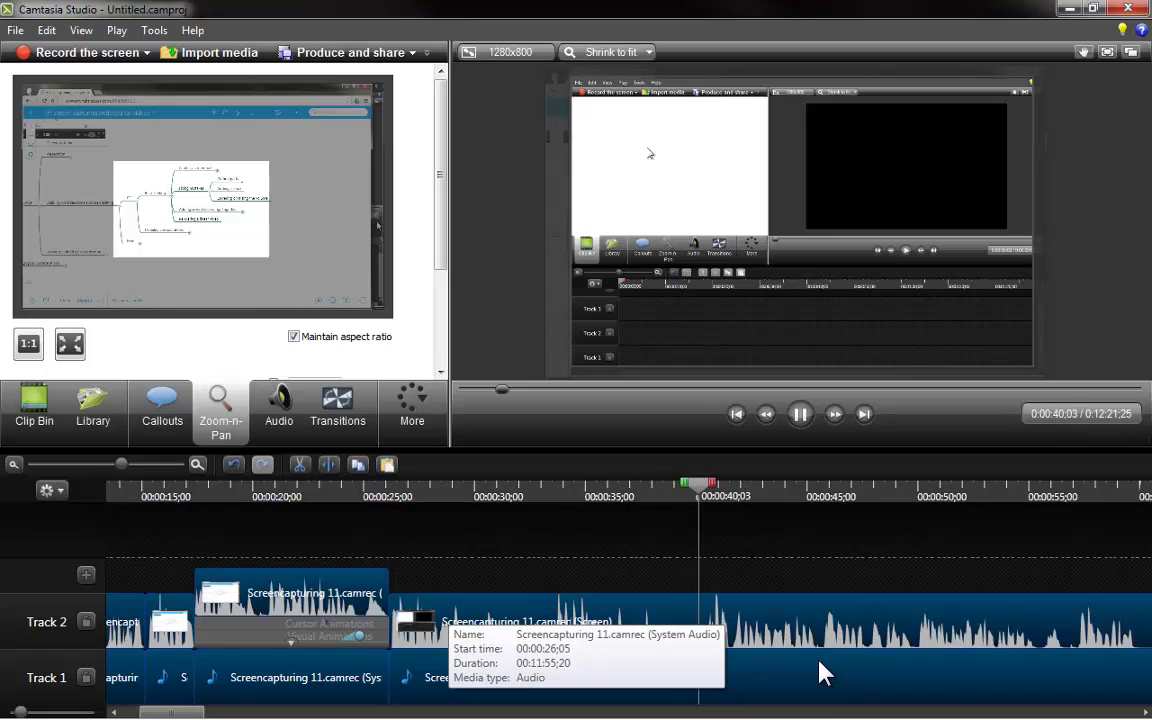
click(802, 415)
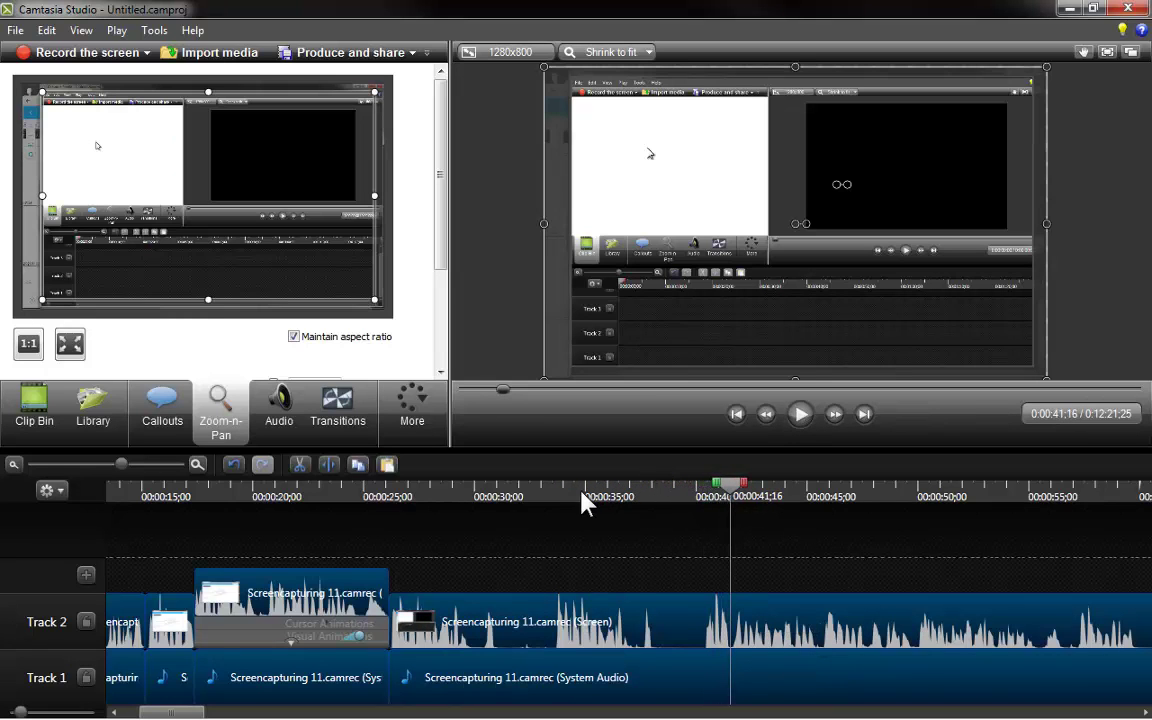
Step: Cut the passage from 00:00:26;05 to 00:00:33;16 out of both tracks, and play across the join from 00:00:24;11
click(552, 492)
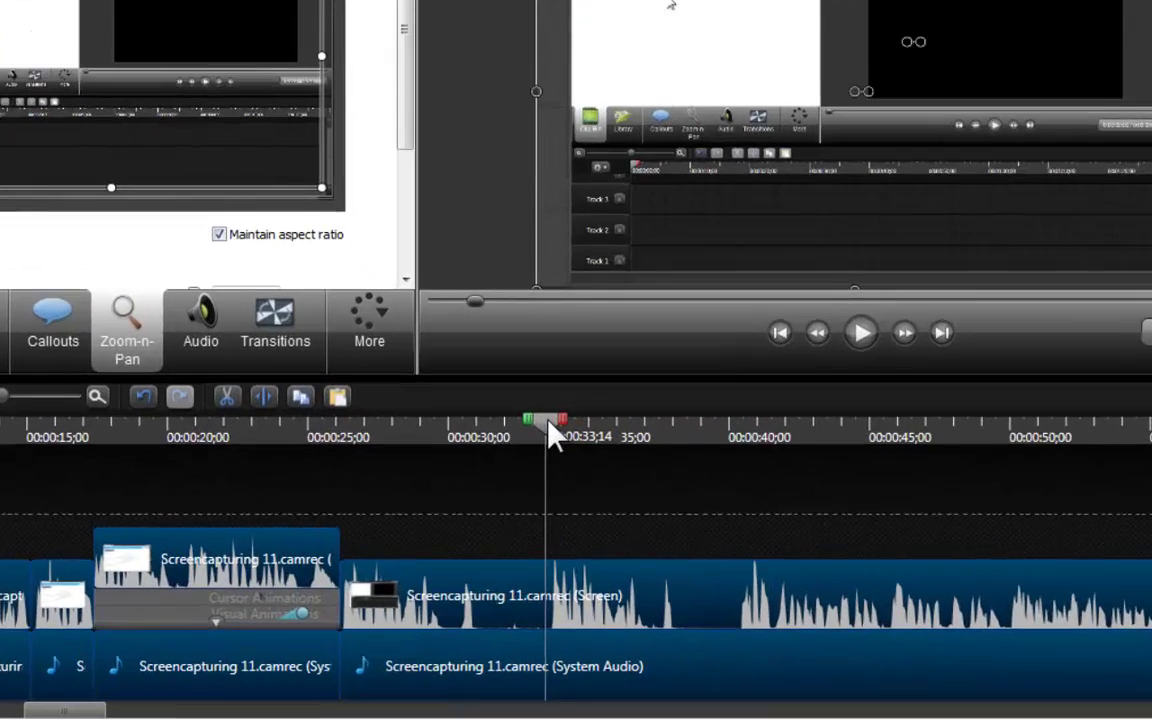
click(558, 490)
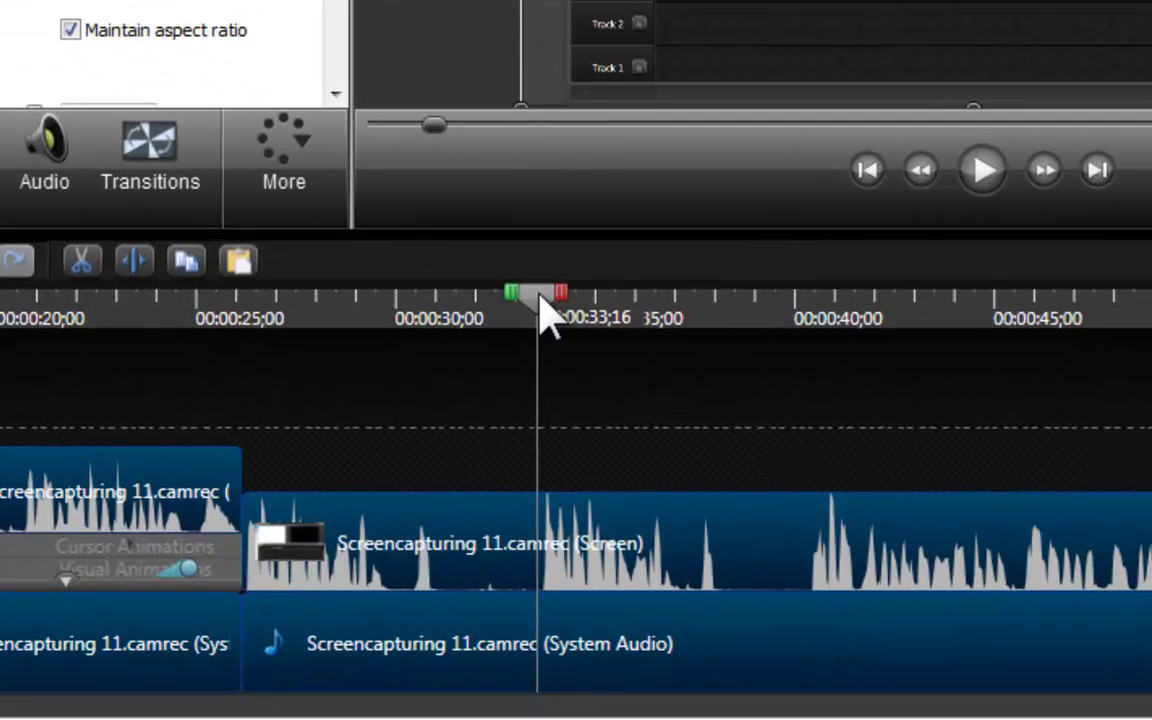
drag(510, 293, 225, 330)
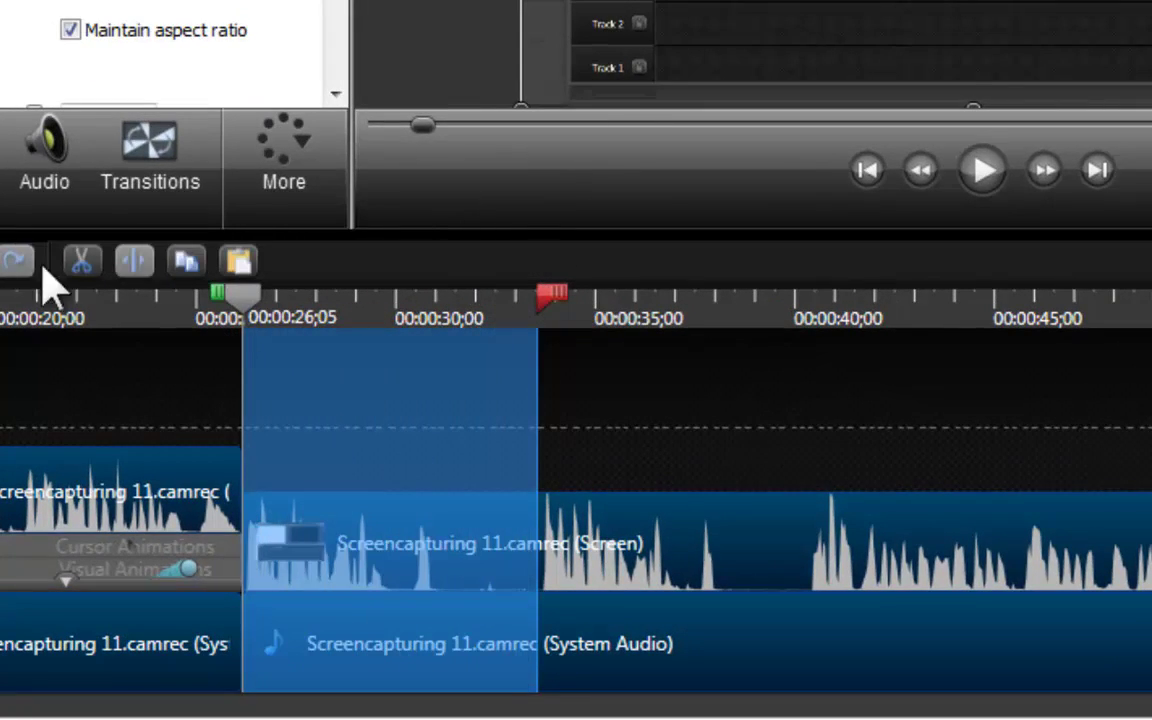
click(81, 262)
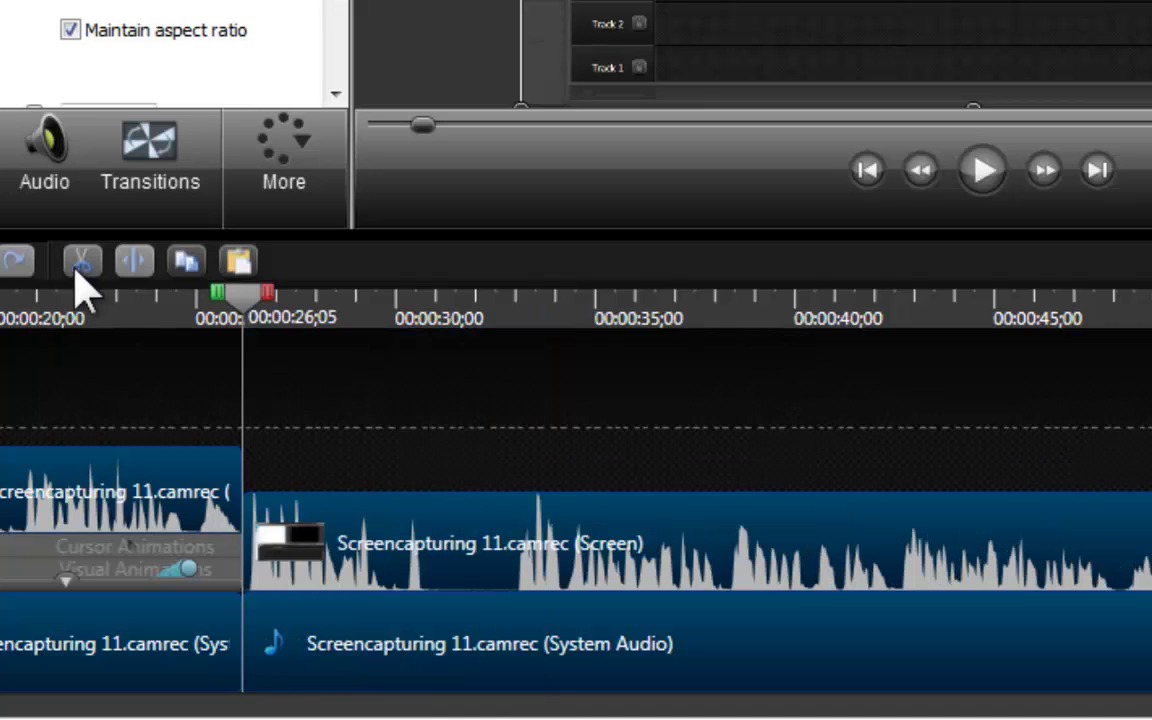
click(172, 318)
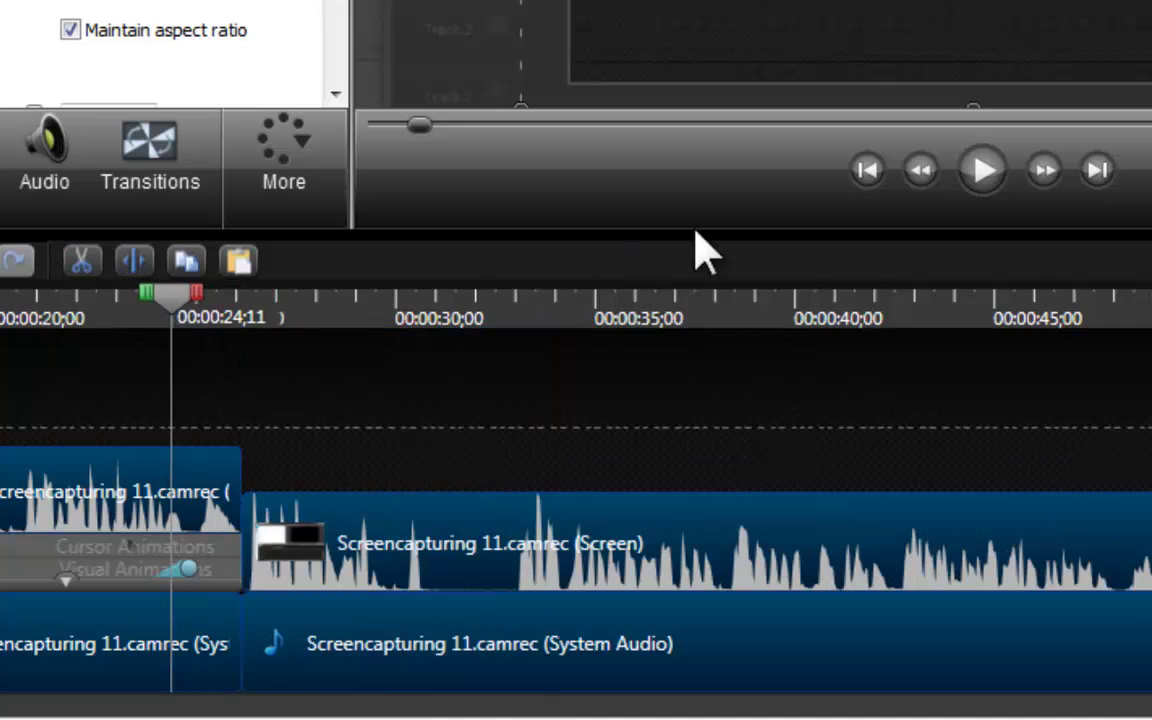
click(983, 172)
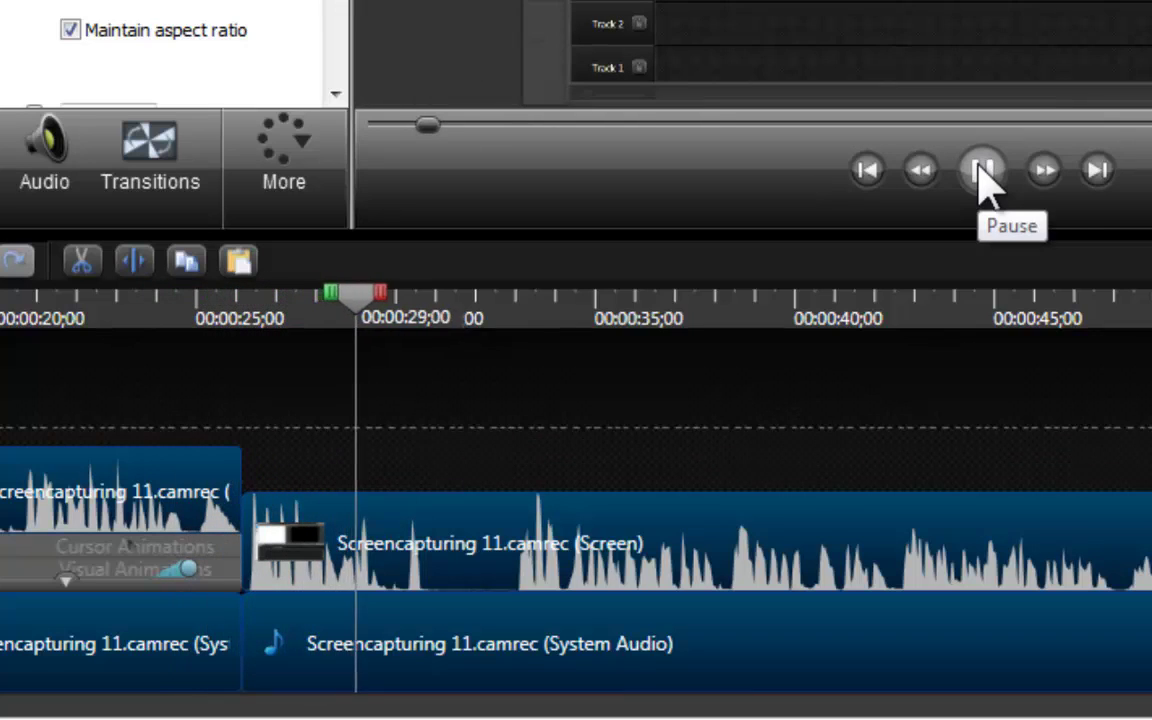
click(983, 172)
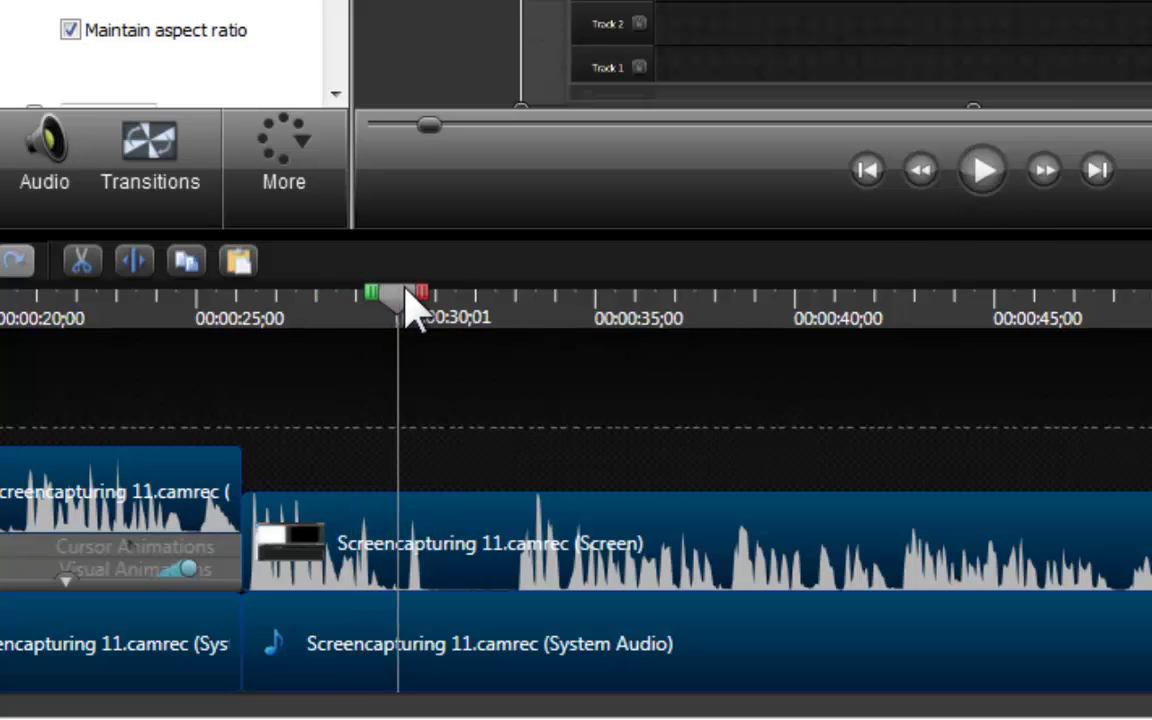
Step: Cut the isolated sound and pauses from 00:00:29;25 to 00:00:32;25 out of both tracks, and play across the join
mouse_move(401, 294)
mouse_down()
mouse_move(390, 298)
mouse_move(533, 306)
mouse_up()
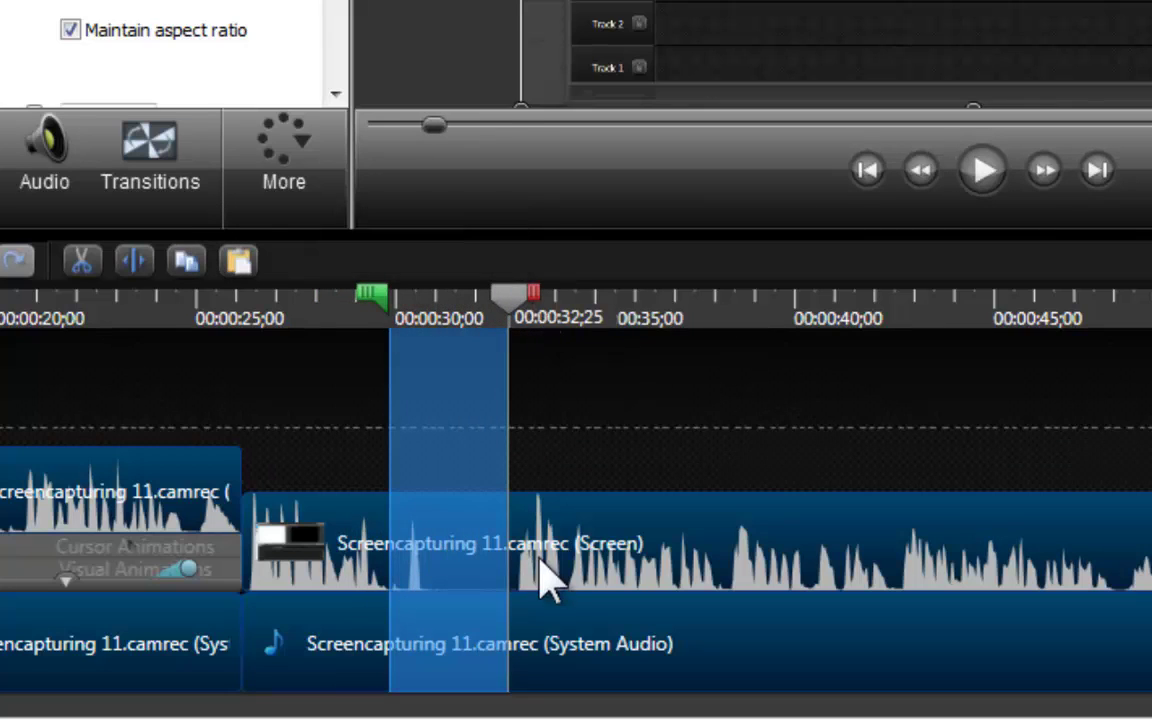
click(83, 263)
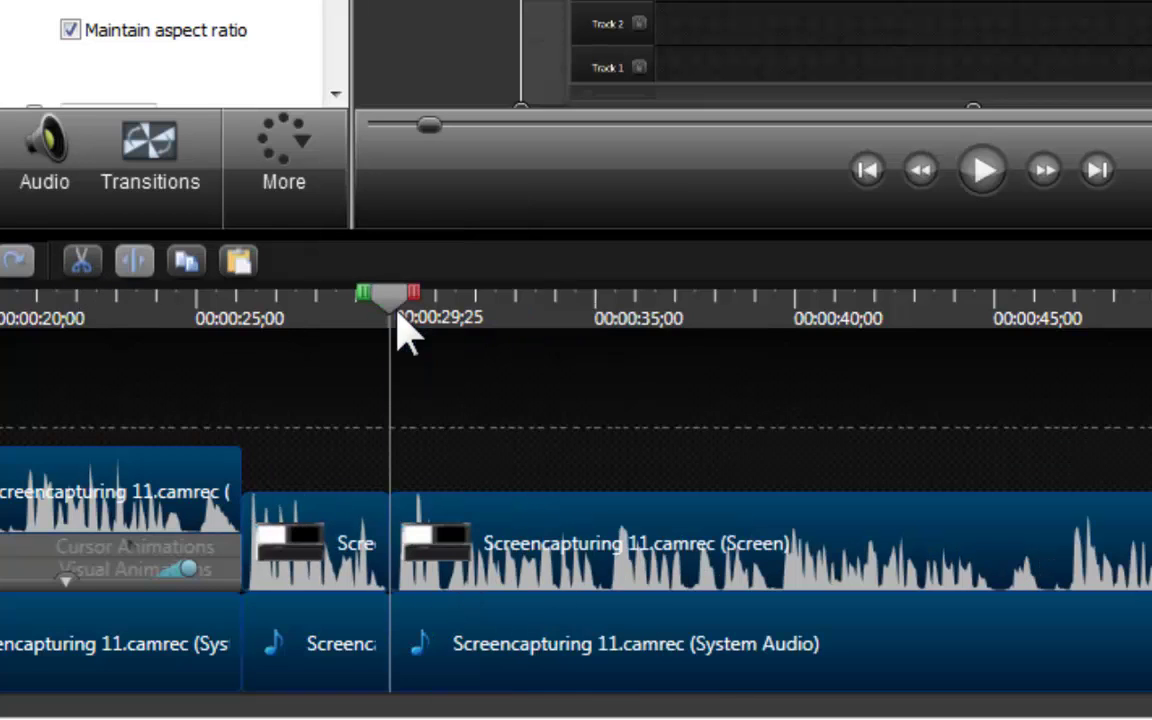
click(328, 312)
click(983, 170)
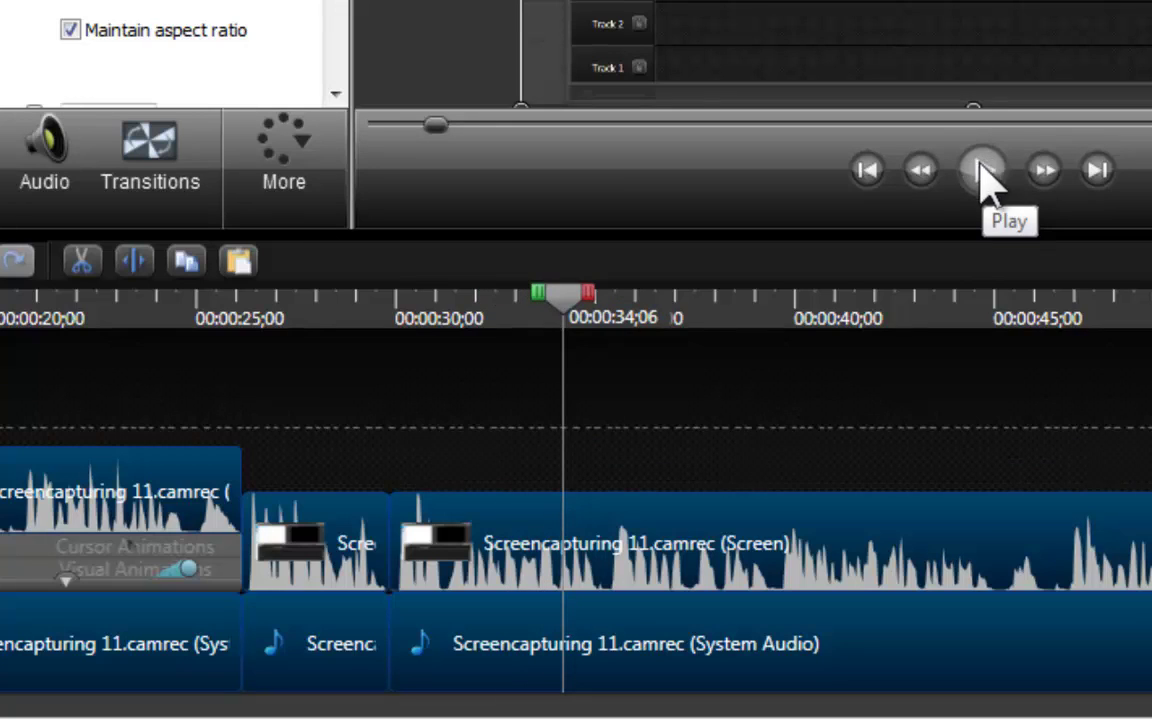
Step: Add a Zoom-n-Pan at 00:00:33;03 framing the recorded window's clip bin and opened context menu, and preview it from 00:00:30;13
drag(564, 298, 474, 302)
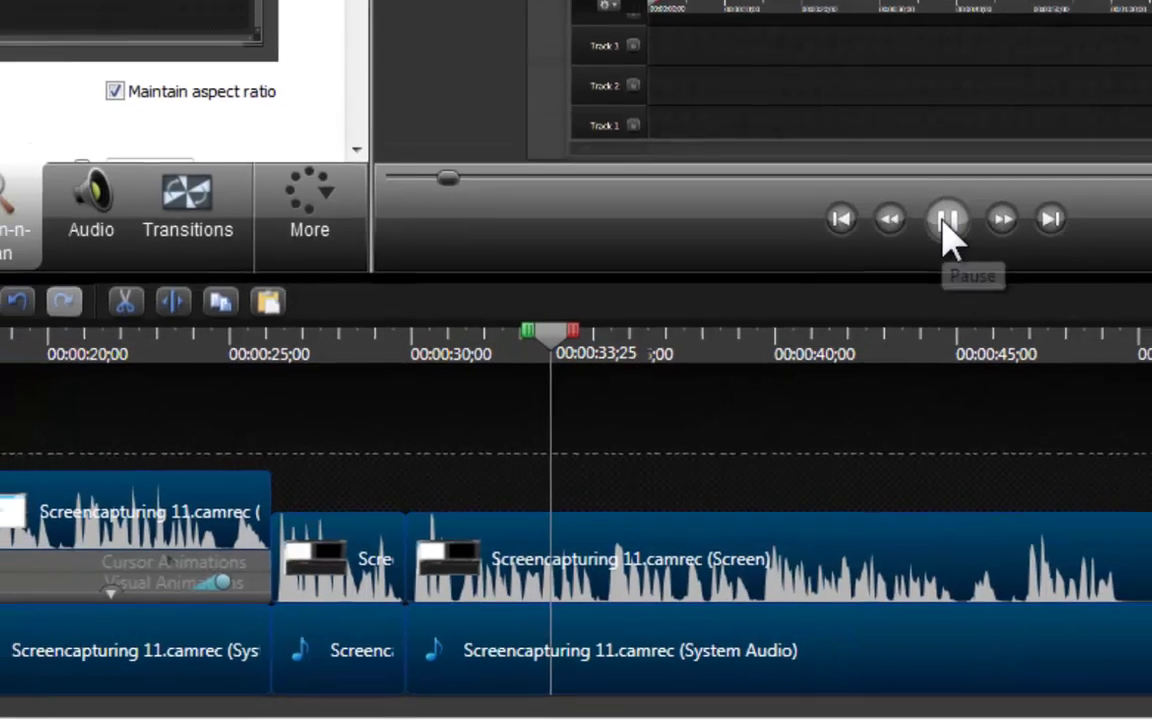
click(948, 220)
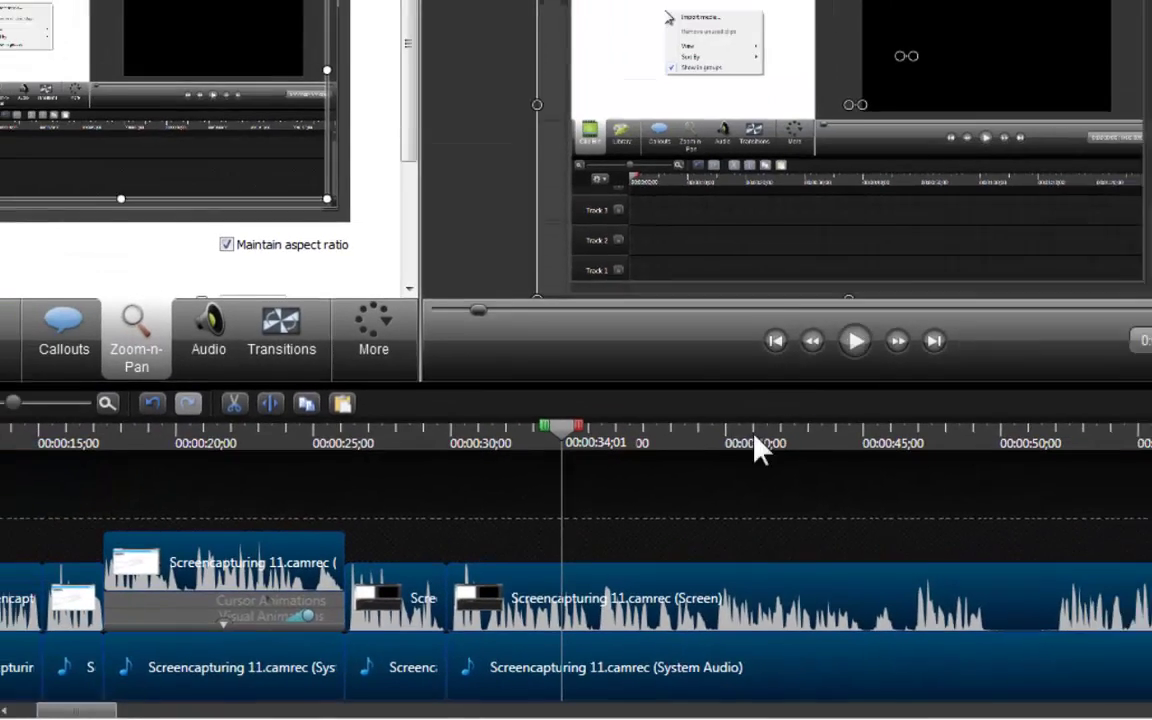
drag(548, 490, 543, 489)
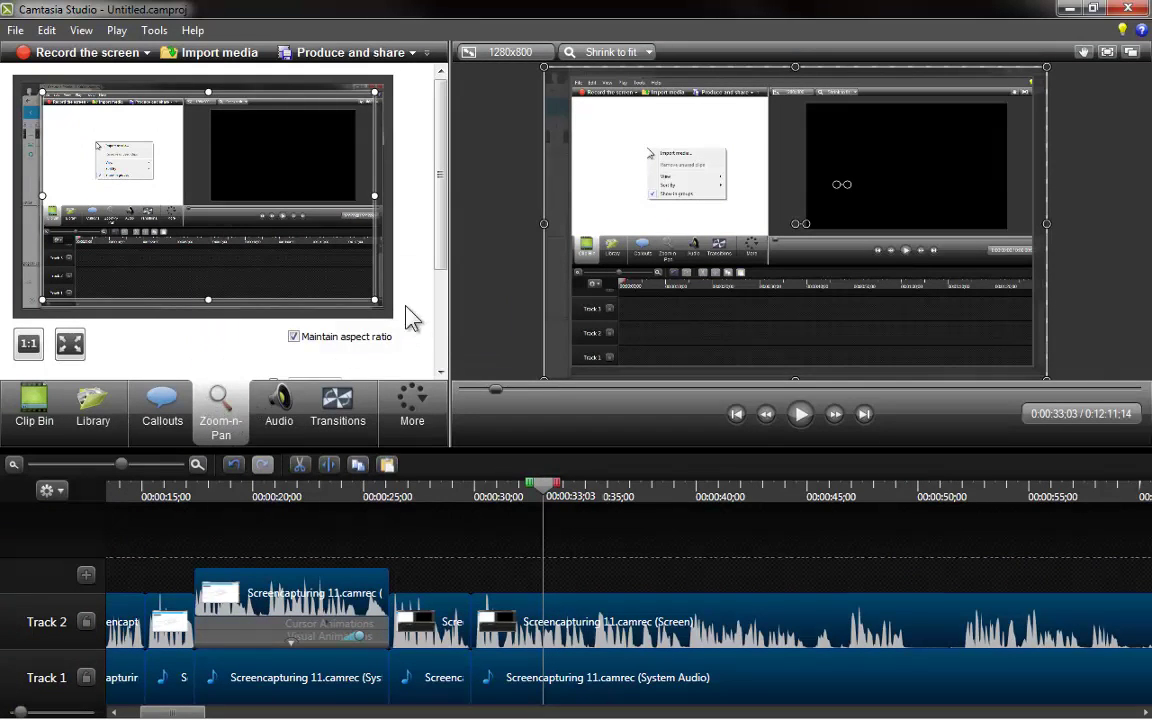
mouse_move(386, 307)
mouse_down()
mouse_move(255, 236)
mouse_move(263, 242)
mouse_up()
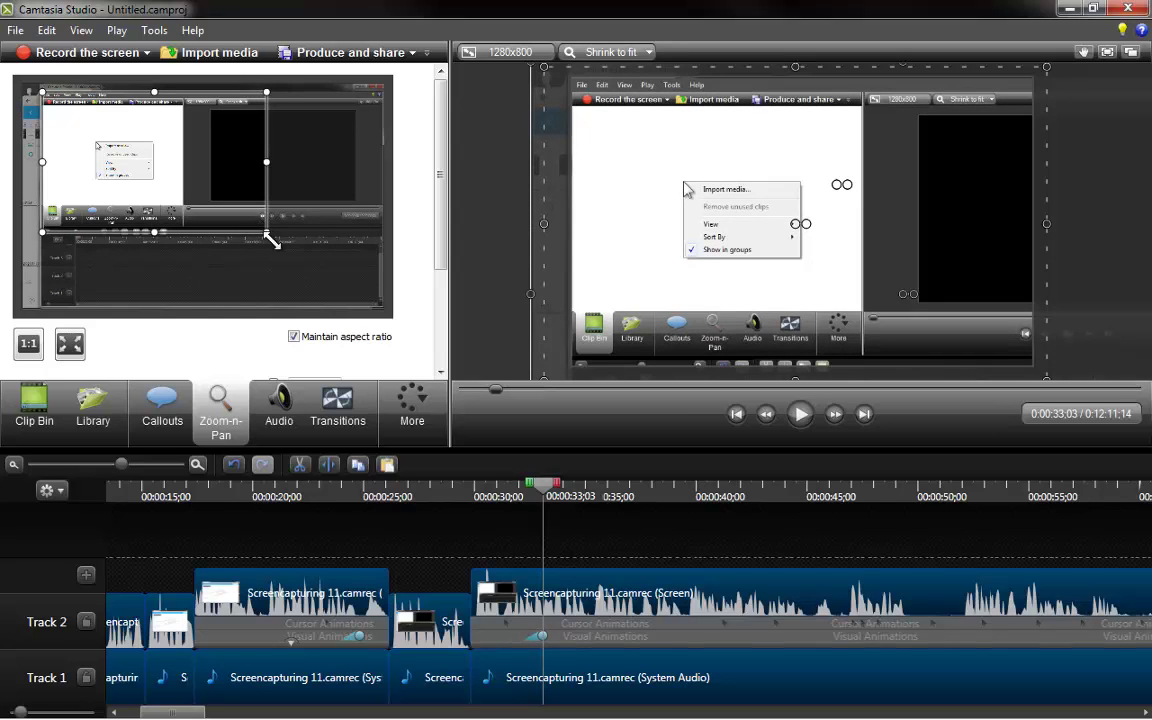
drag(275, 240, 270, 239)
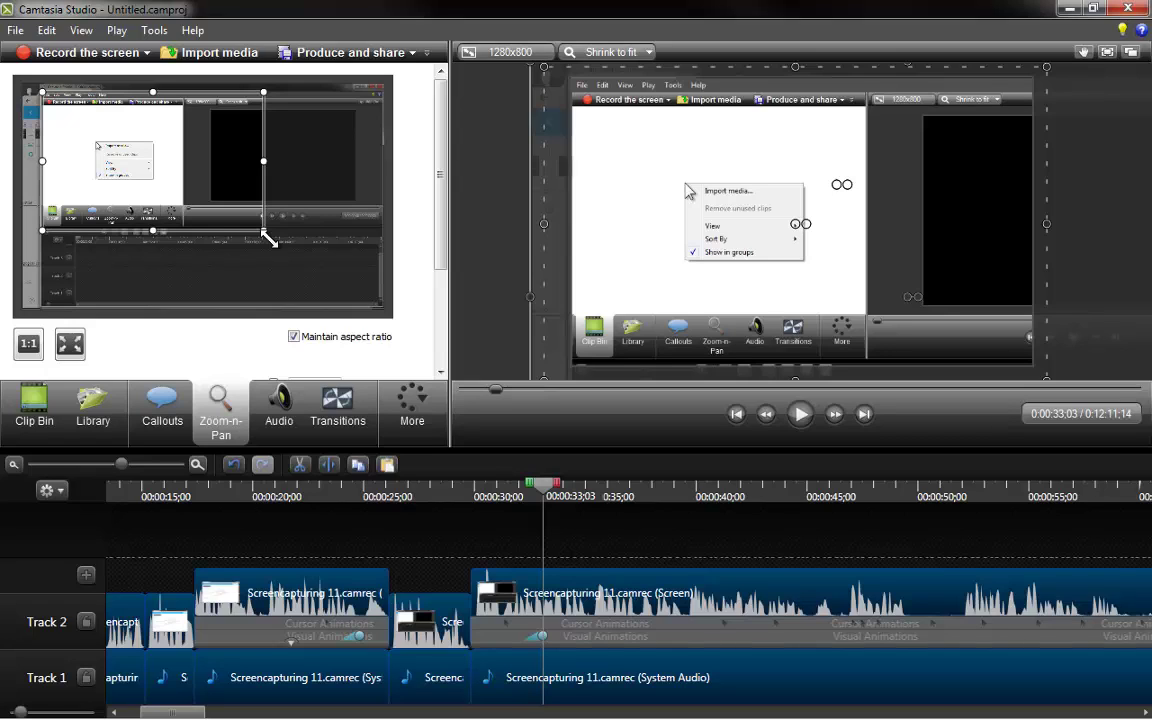
click(485, 497)
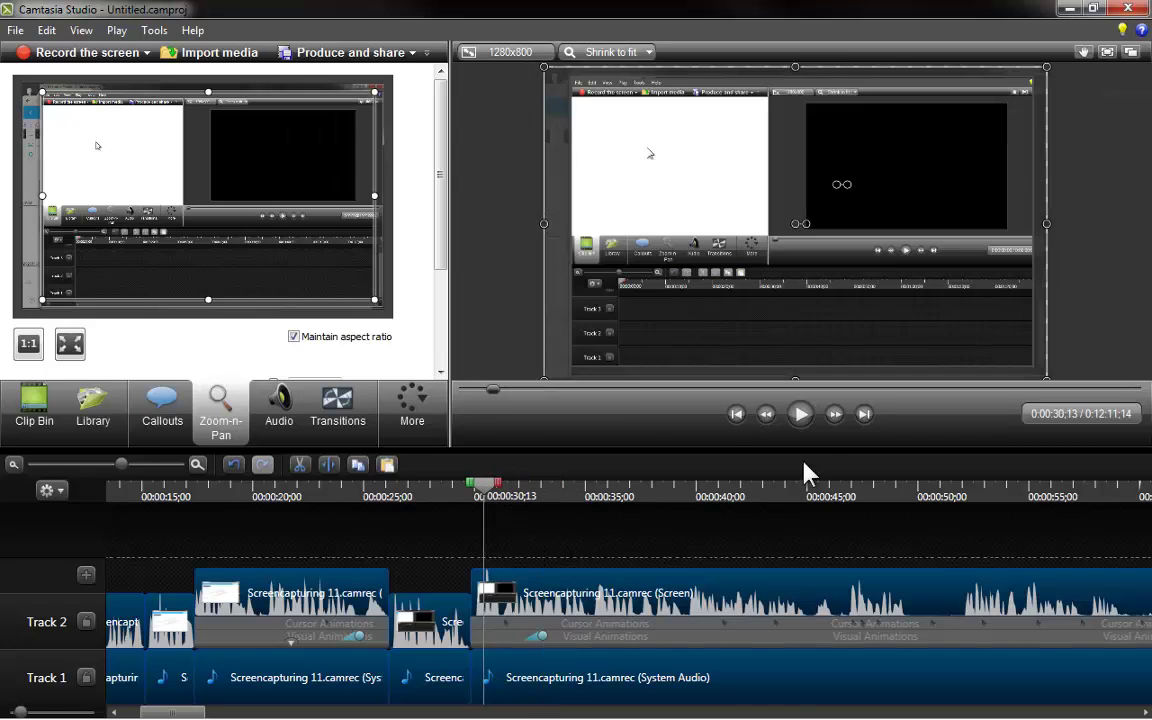
click(802, 418)
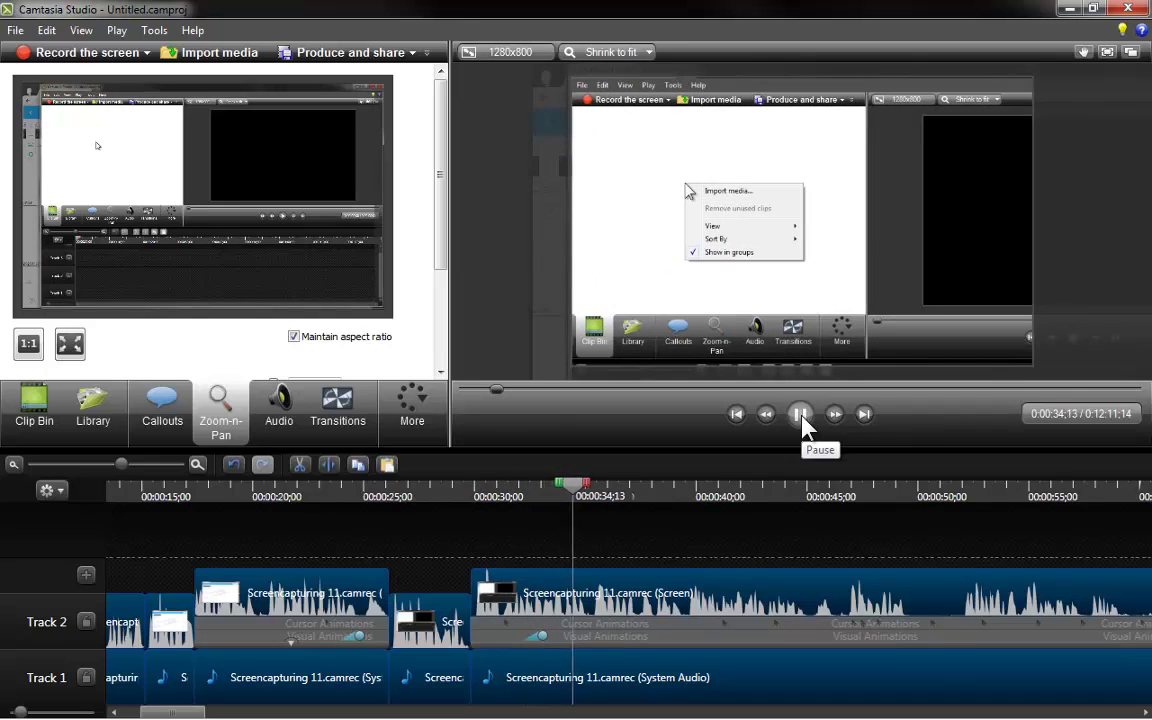
click(802, 418)
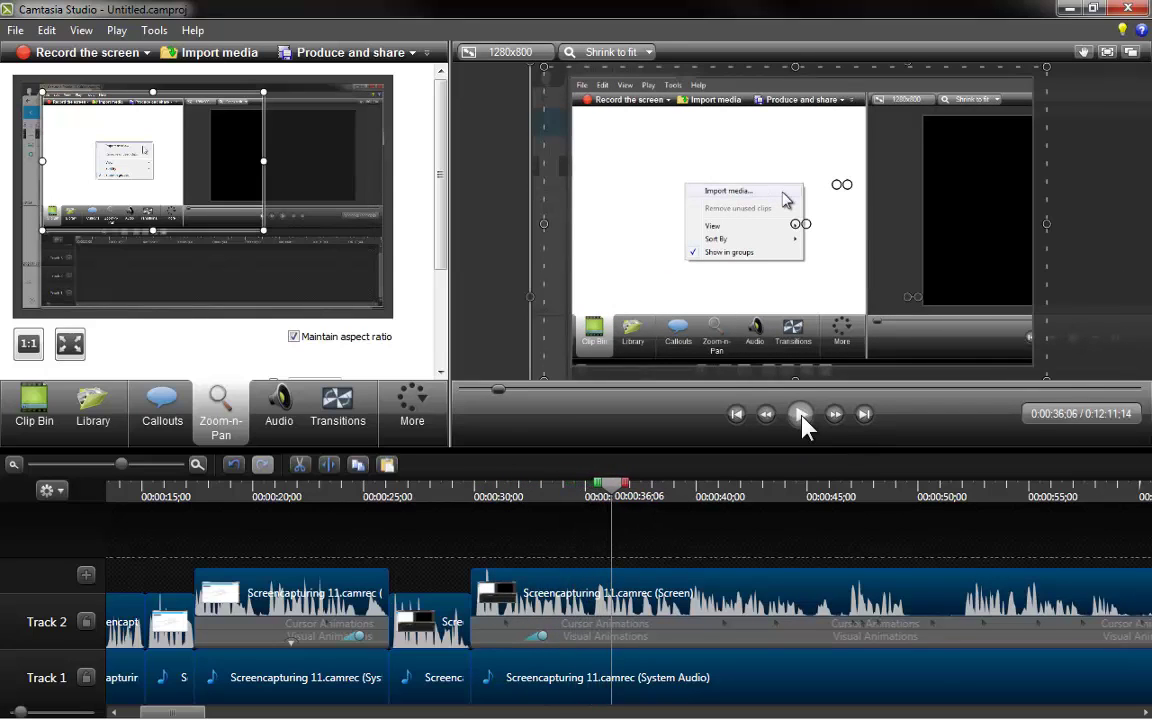
Step: Refine the animation at 00:00:33;03 by setting its scale to 165% and its Y position to -211
click(539, 637)
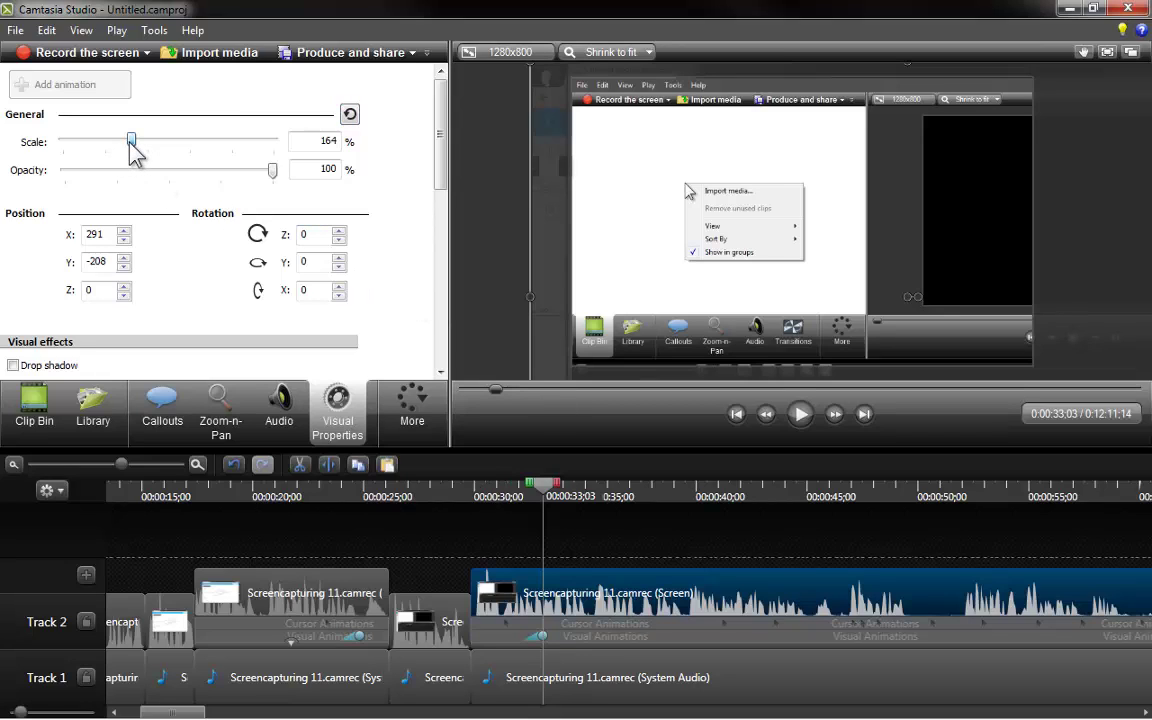
drag(129, 143, 130, 143)
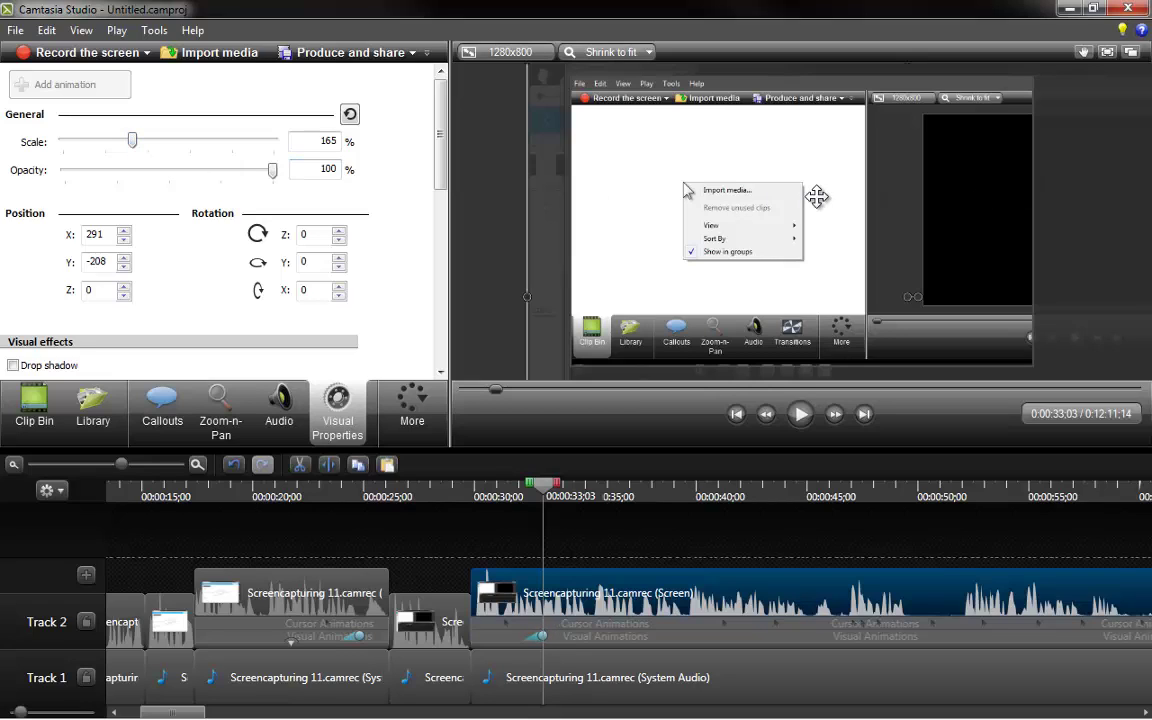
drag(817, 199, 817, 198)
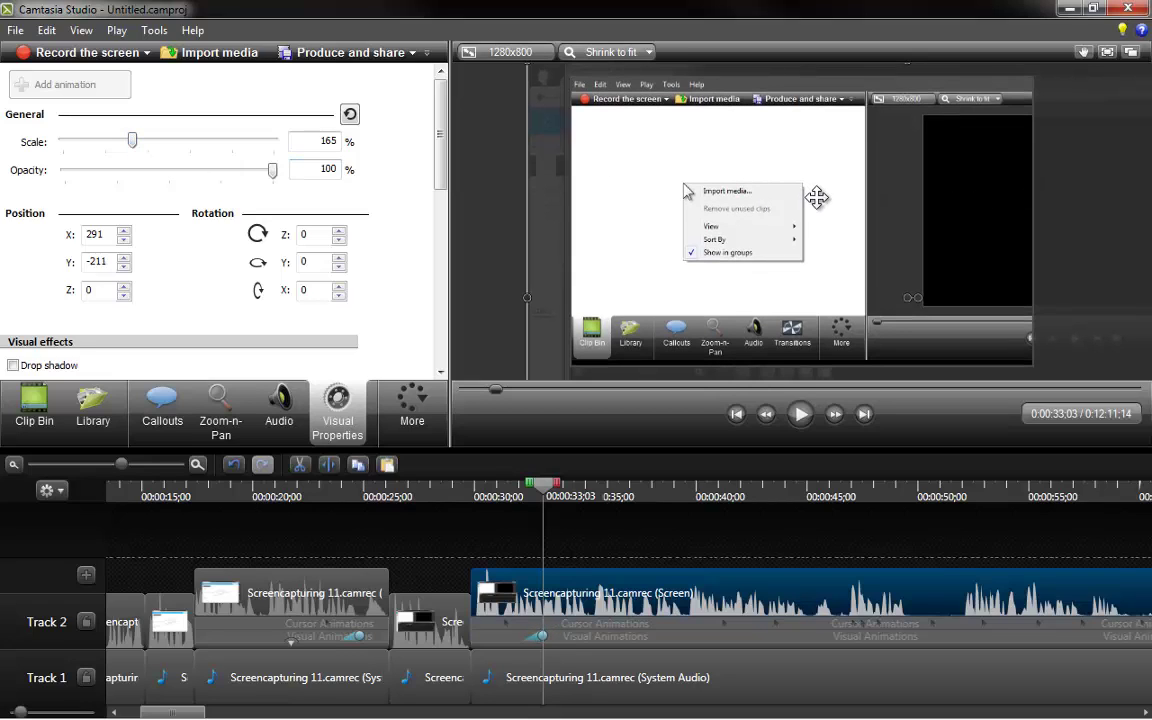
Step: Play on to the recorded Open dialog and add a Zoom-n-Pan at 00:00:50;23 framing that whole dialog
click(510, 494)
click(800, 414)
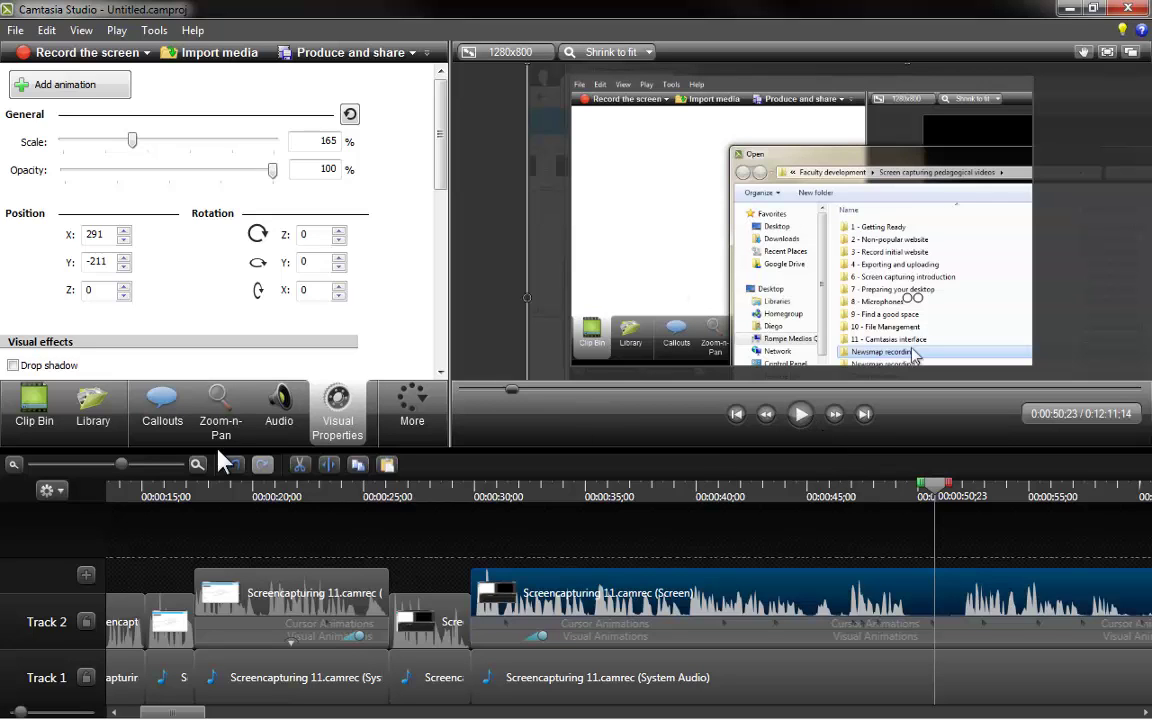
click(228, 410)
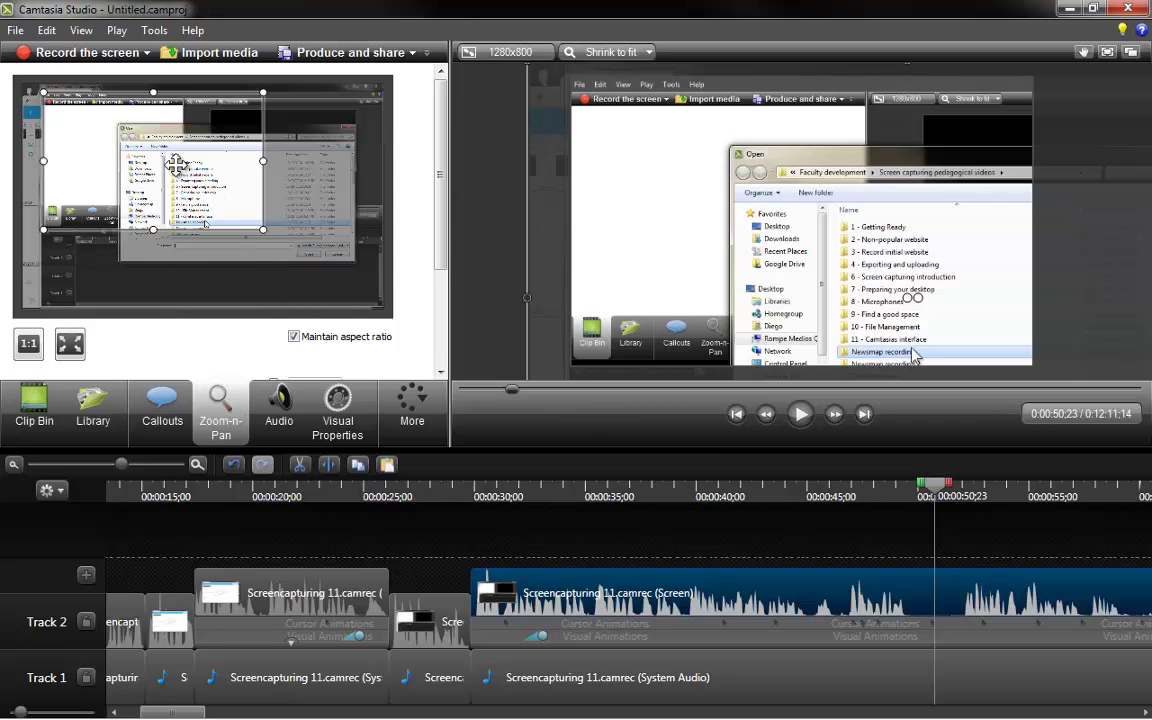
drag(175, 165, 247, 192)
drag(344, 262, 367, 268)
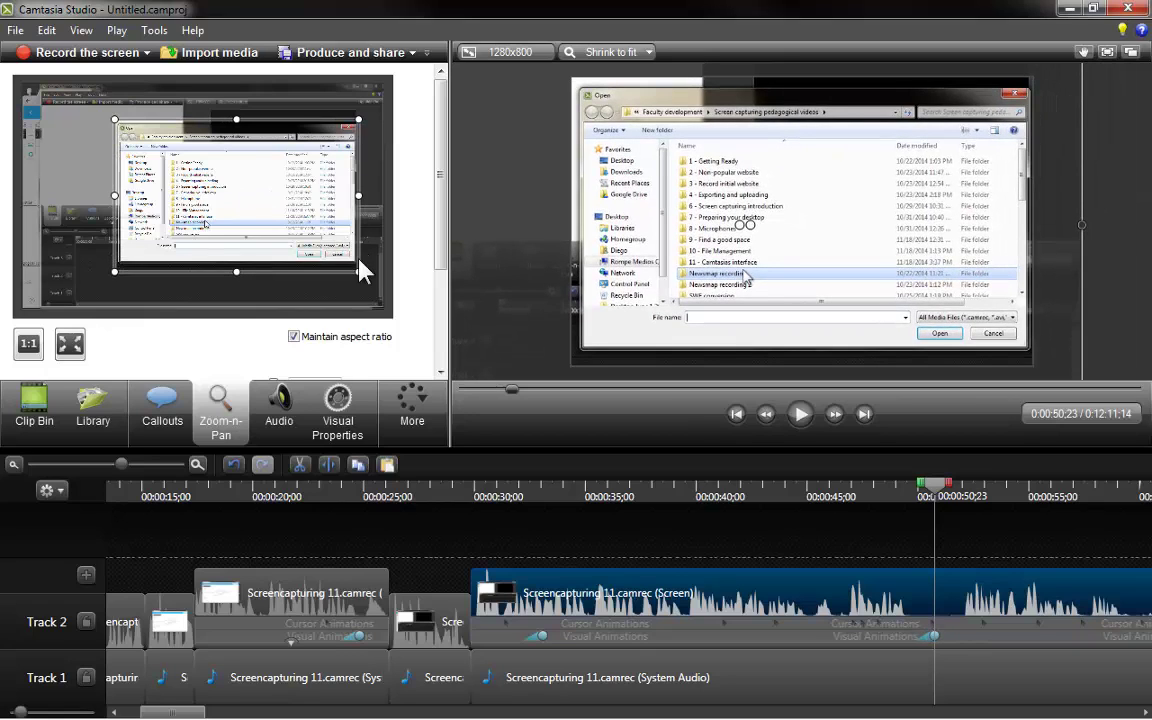
Step: Play the timeline across the Open dialog's Zoom-n-Pan and onward past 00:01:02;00 to review the framing
click(826, 497)
click(800, 414)
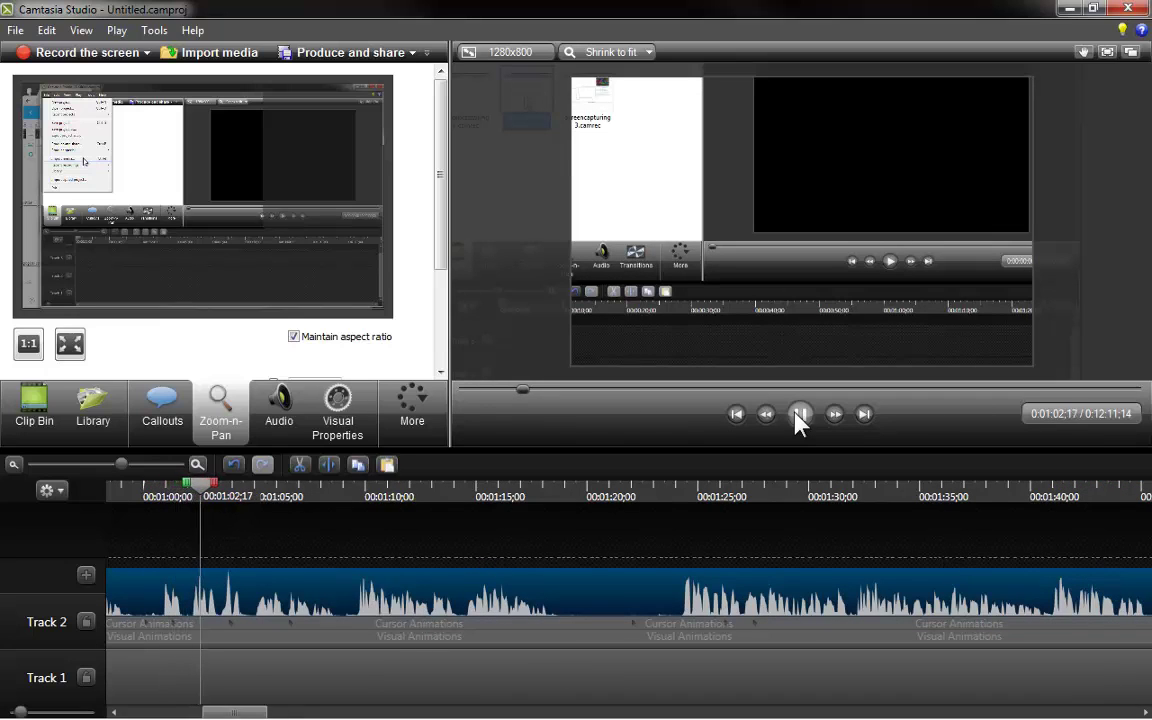
click(800, 415)
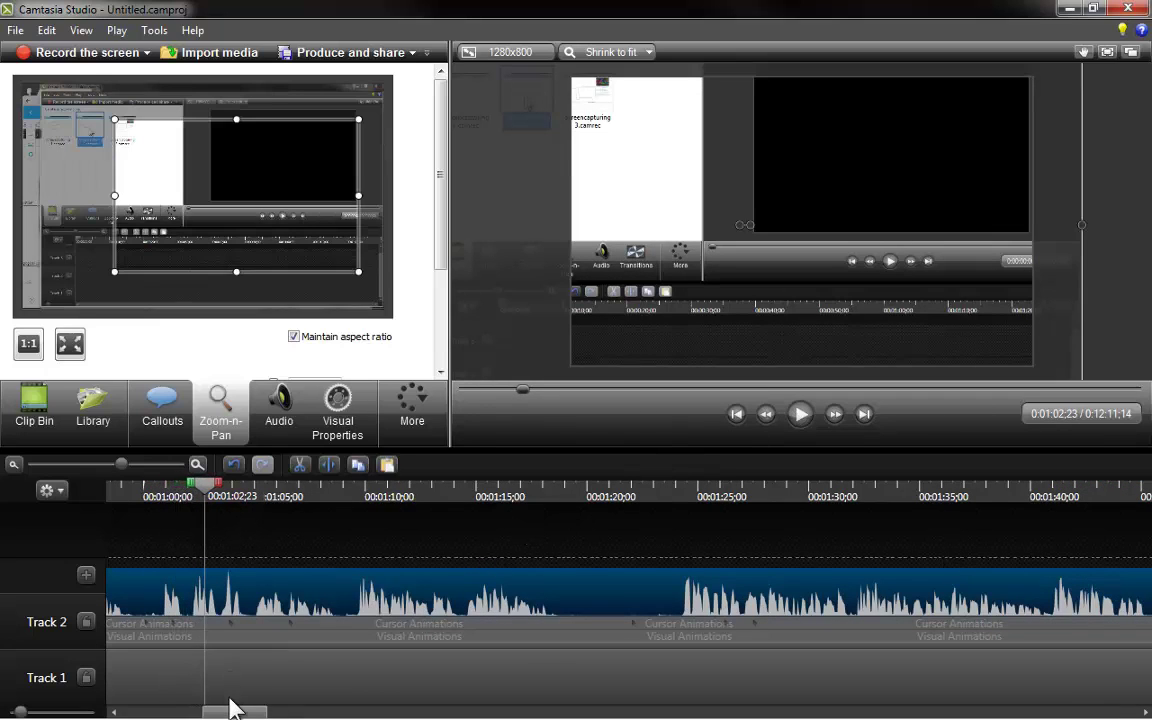
Step: Locate where the recorded Open dialog closes and add a Zoom-n-Pan at 00:00:59;16 framing the whole recorded Camtasia window
drag(230, 712, 210, 712)
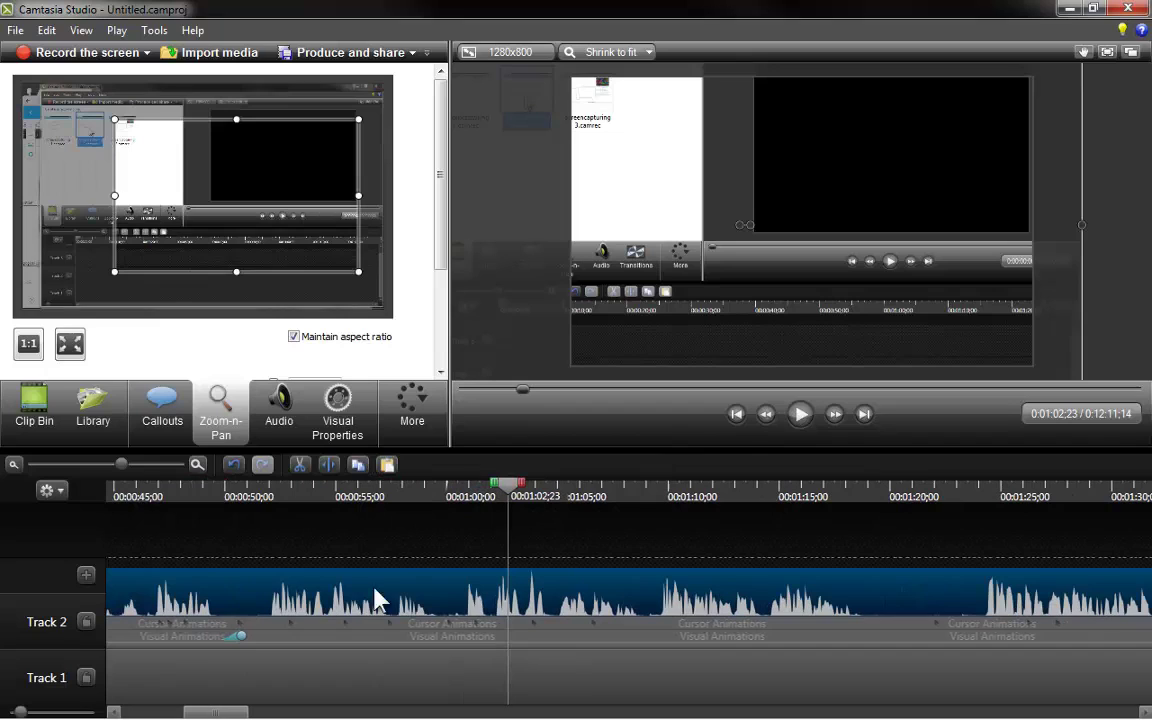
click(413, 500)
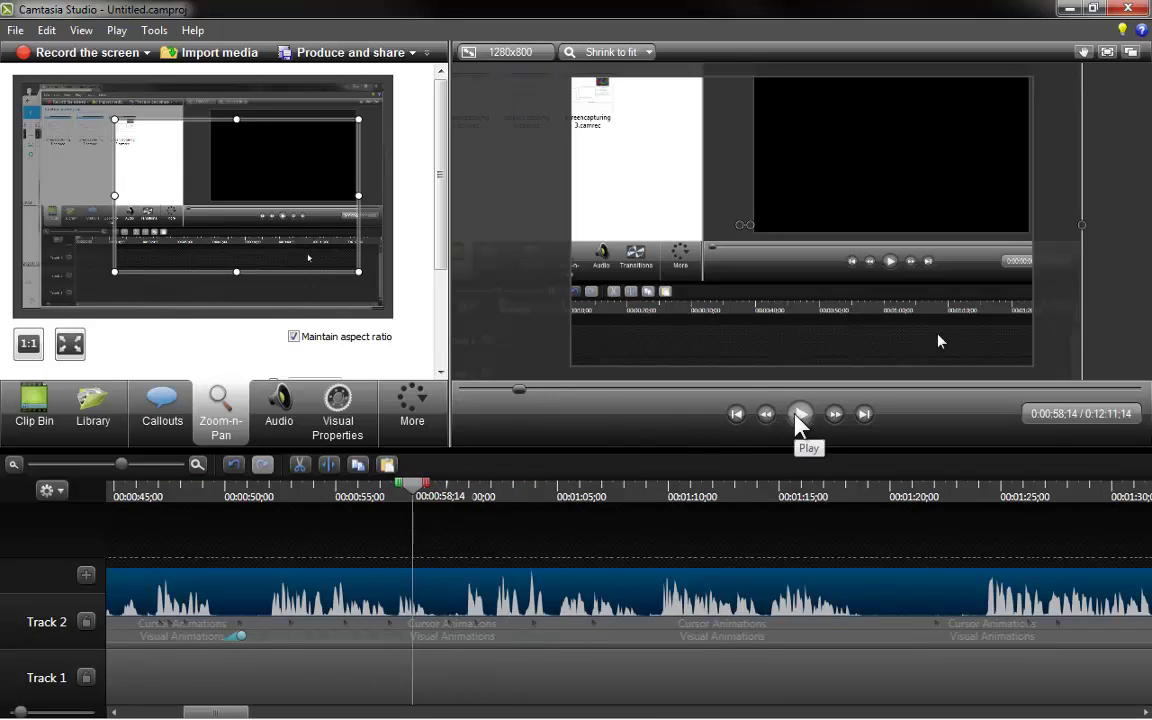
click(362, 496)
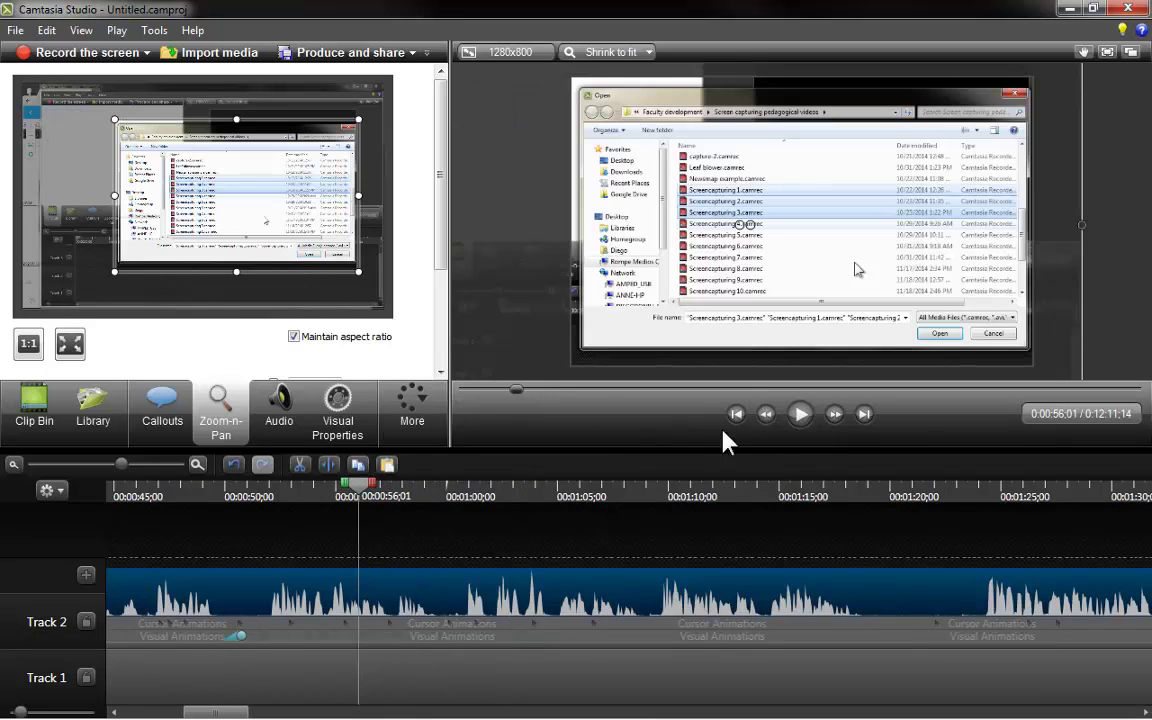
click(800, 413)
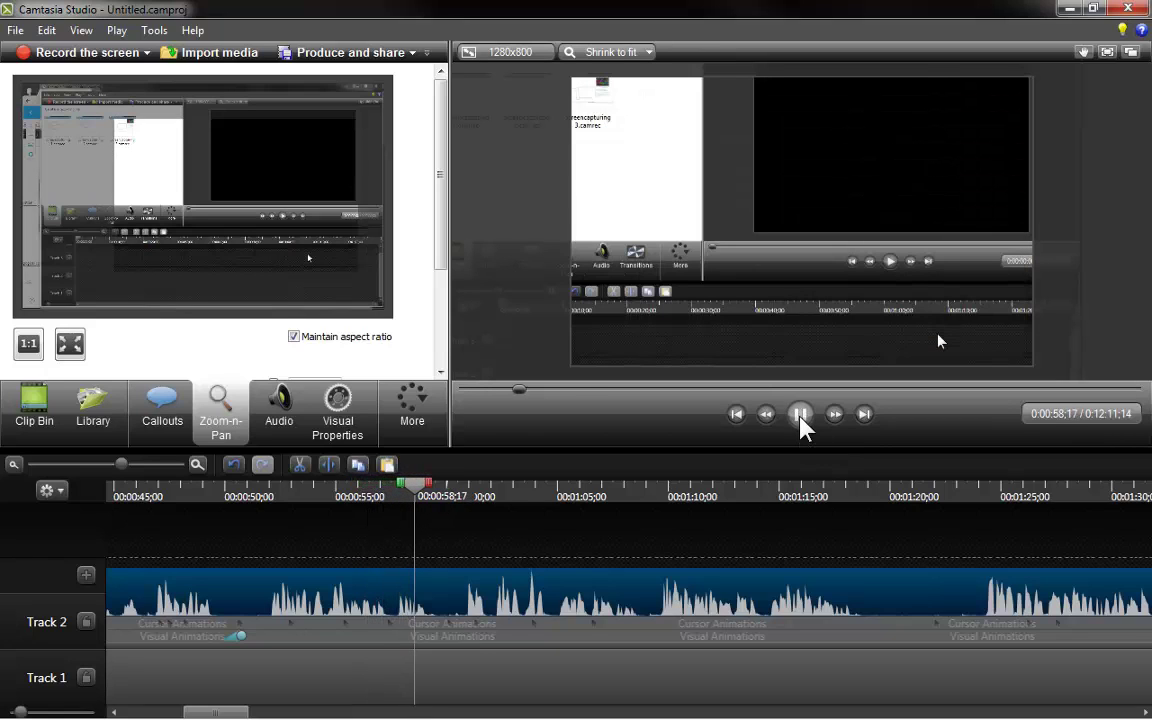
click(800, 415)
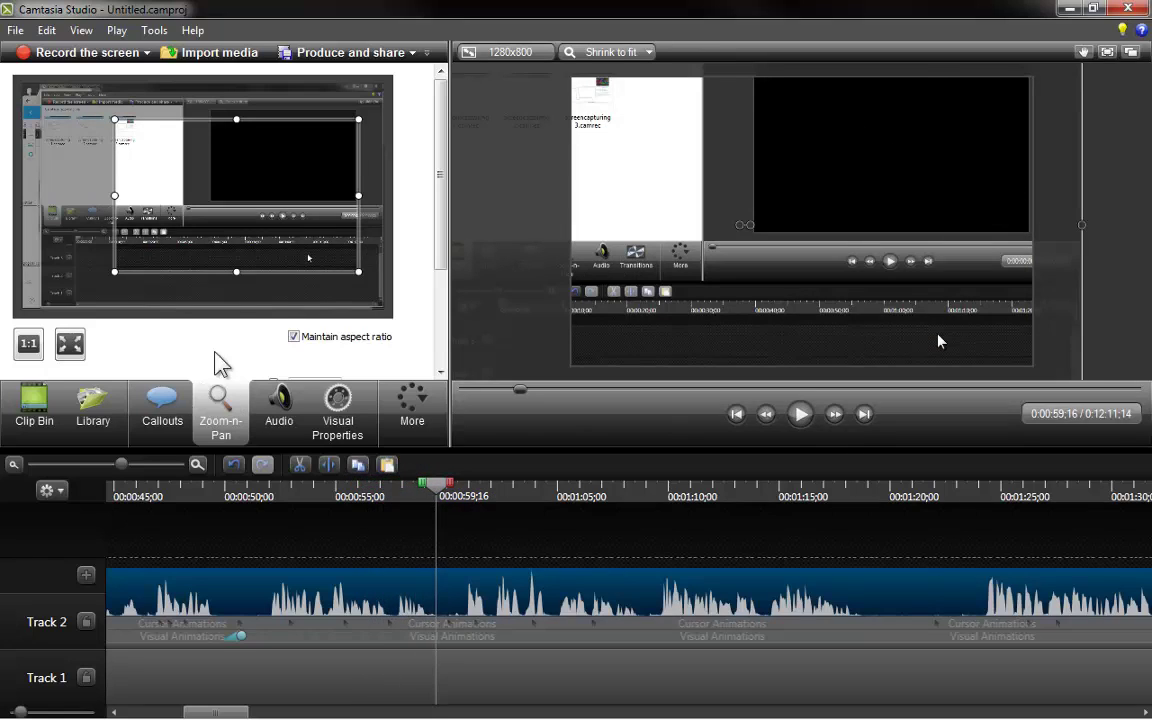
drag(229, 221, 158, 196)
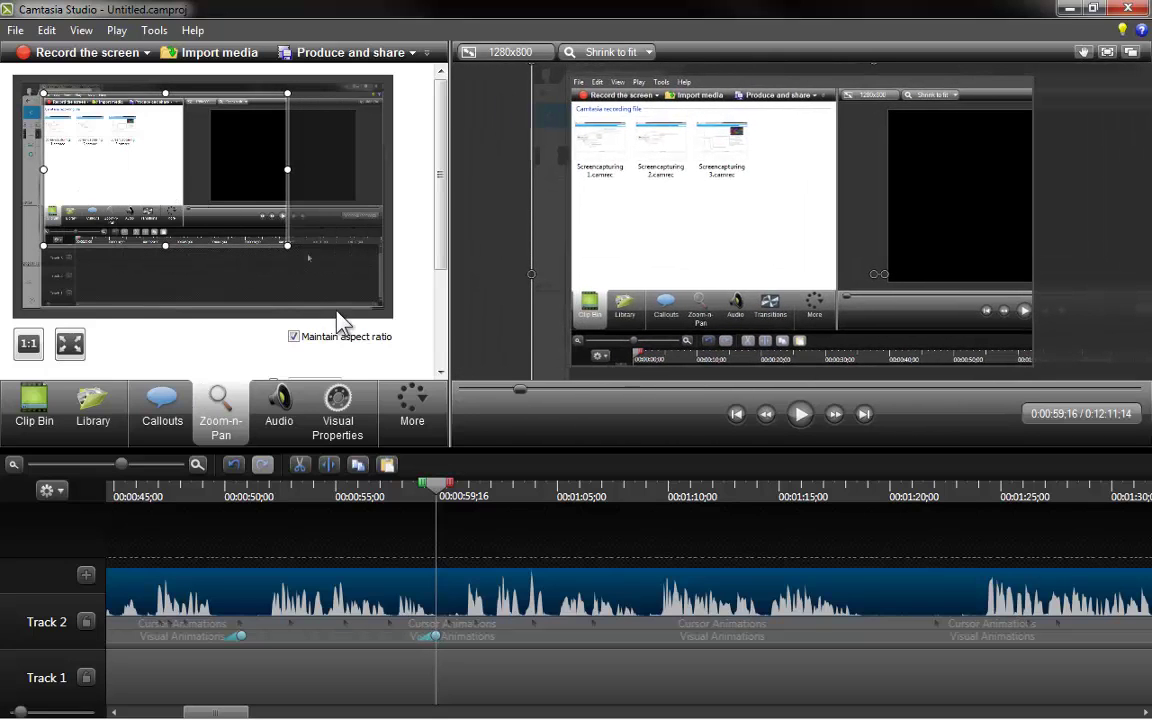
drag(314, 271, 386, 312)
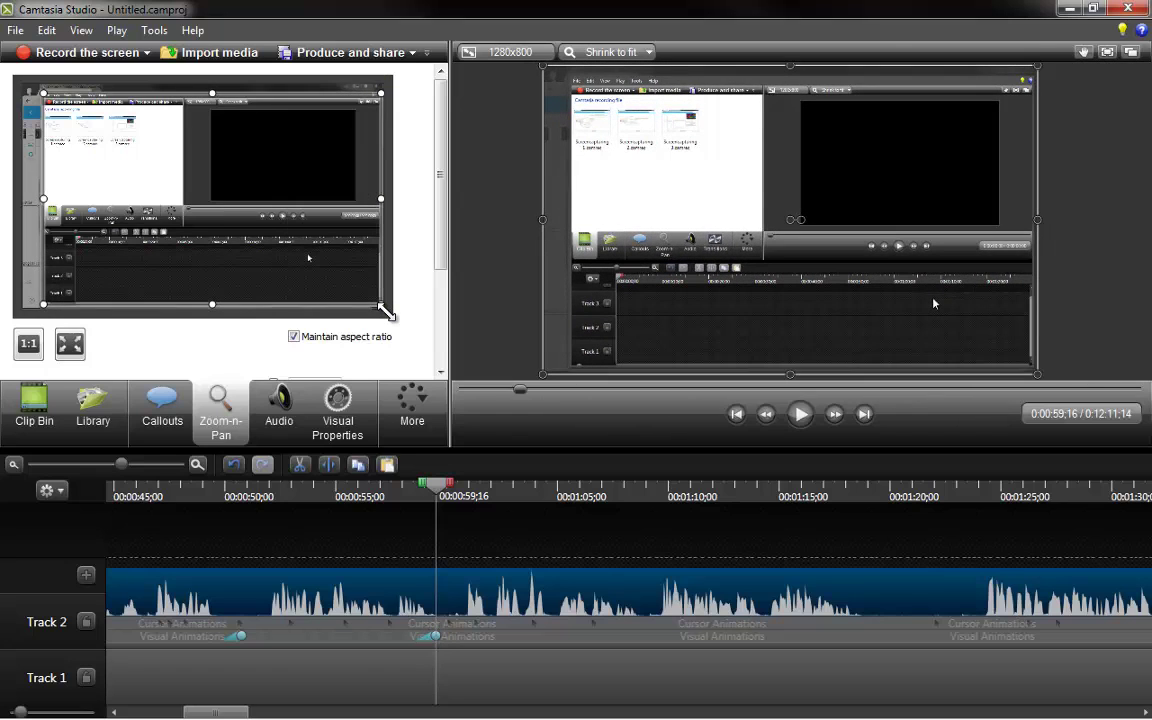
Step: Play on to the recorded context menu and add a Zoom-n-Pan at 00:01:05;01 framing the clip bin and that menu
click(364, 497)
click(801, 418)
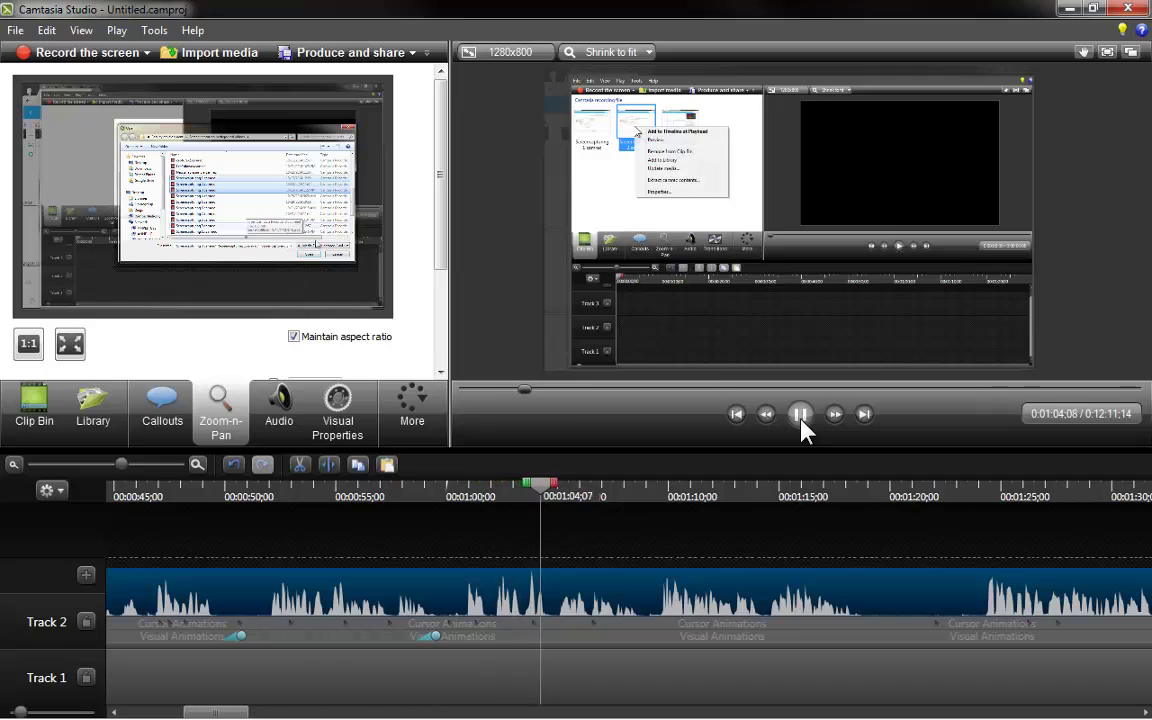
click(801, 419)
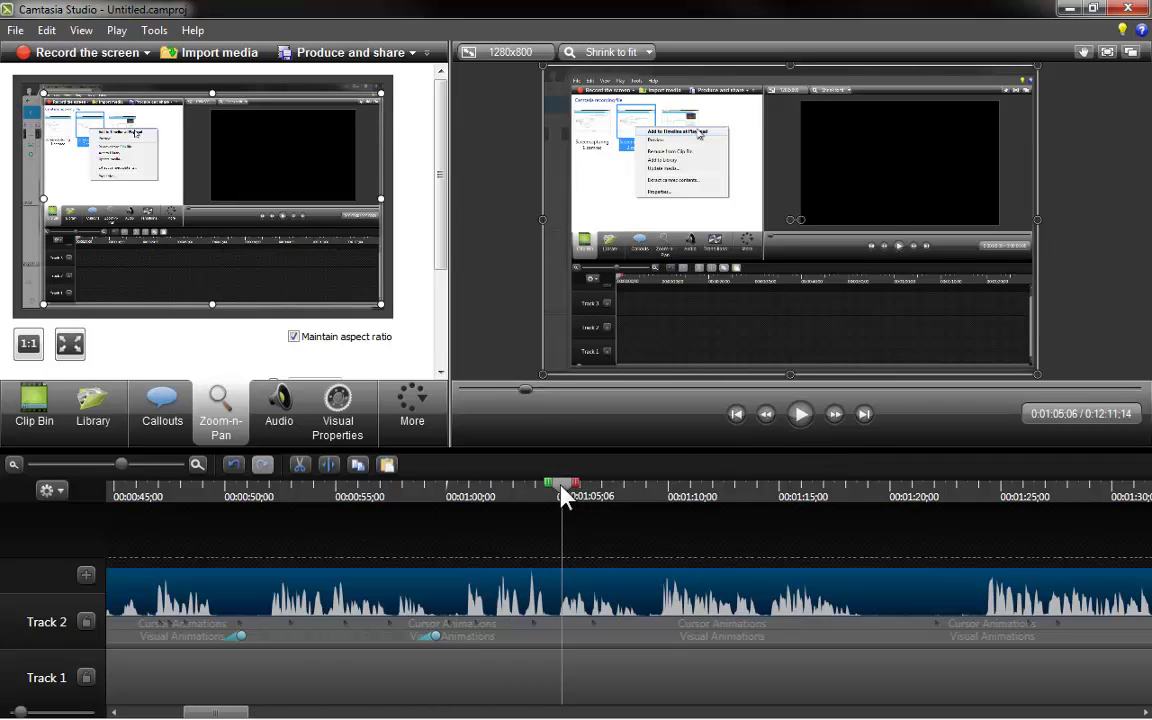
drag(559, 486, 556, 486)
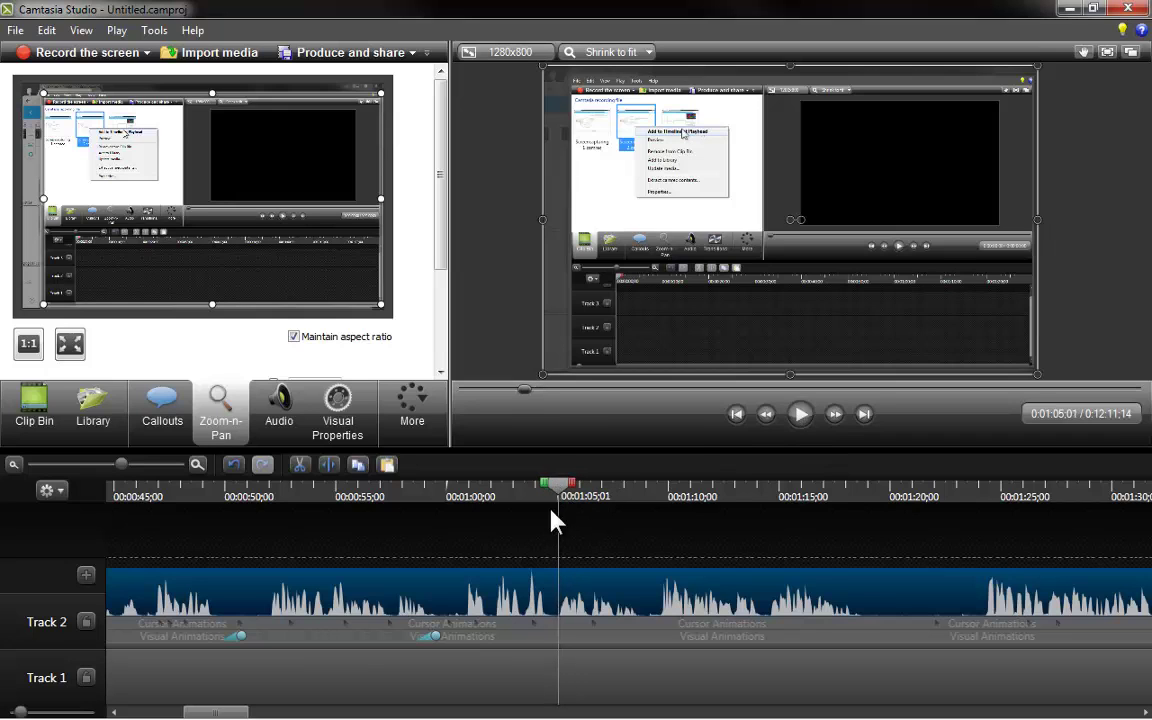
drag(391, 313, 258, 233)
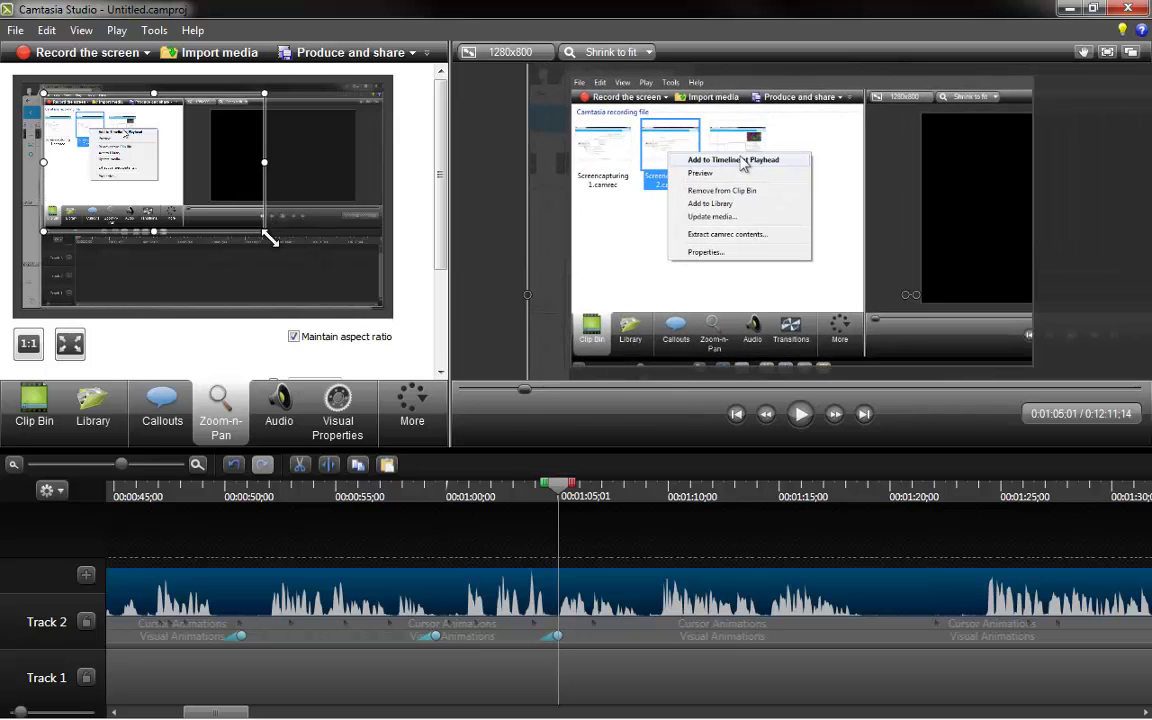
drag(270, 239, 264, 234)
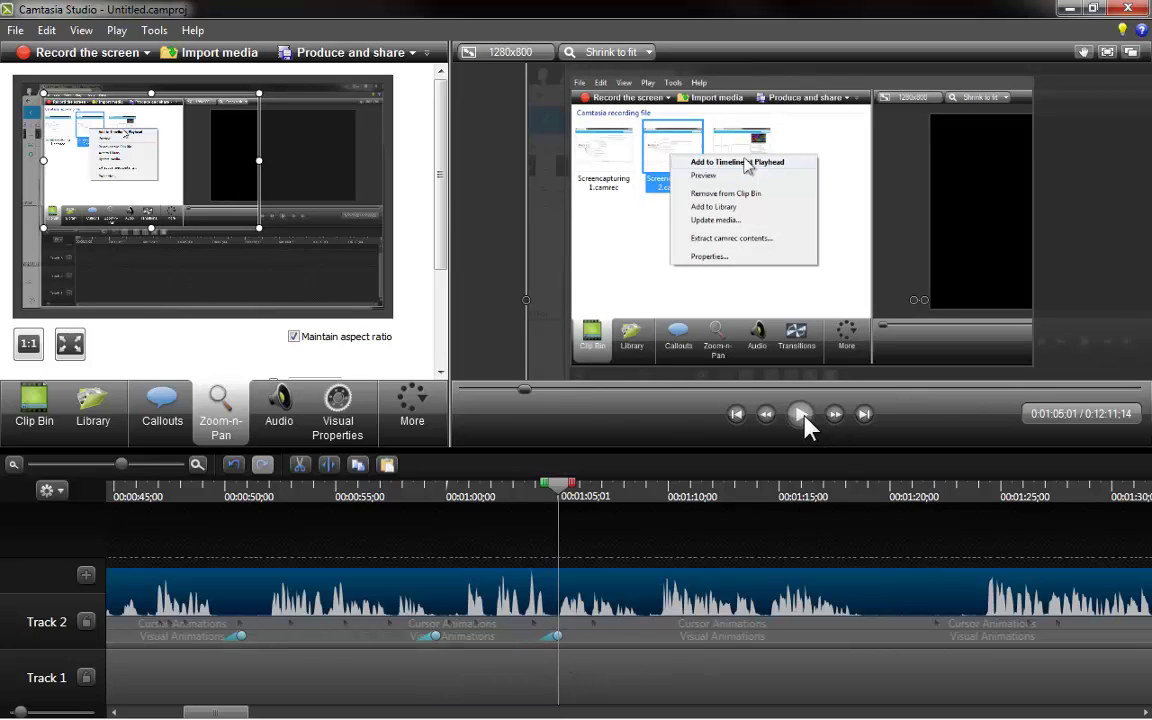
Step: Preview the context menu zoom from 00:01:03;07 and add a Zoom-n-Pan at 00:01:08;24 framing the whole recorded window again
click(518, 497)
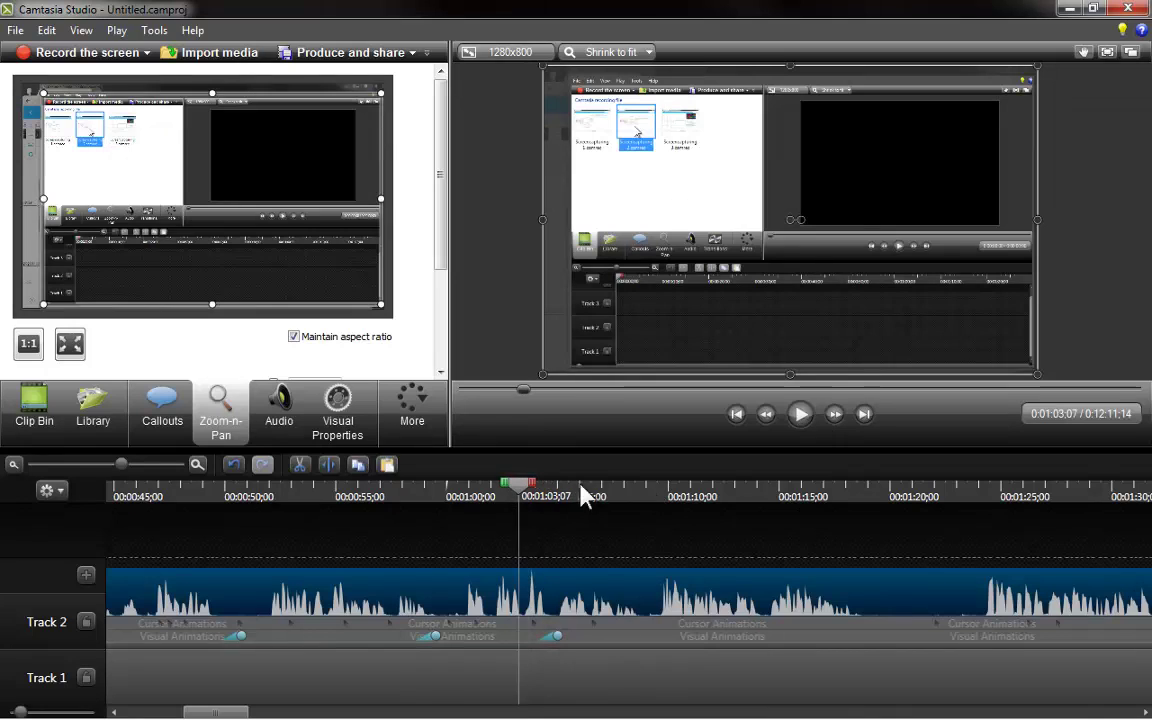
click(803, 413)
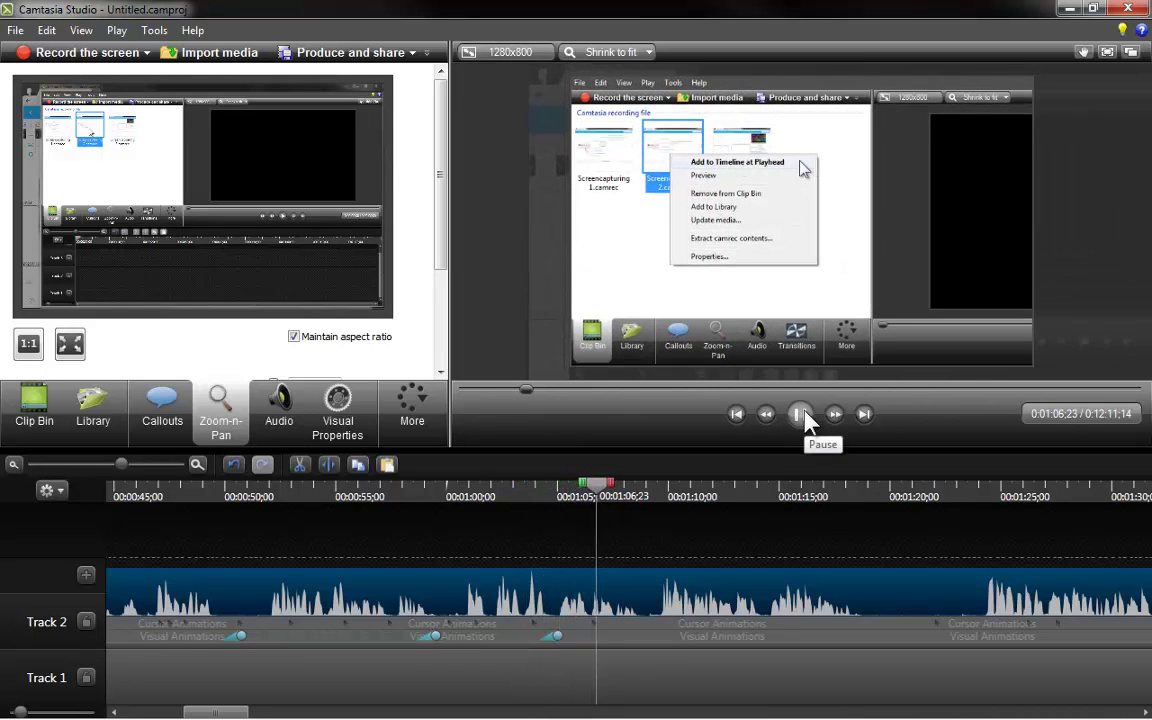
click(803, 413)
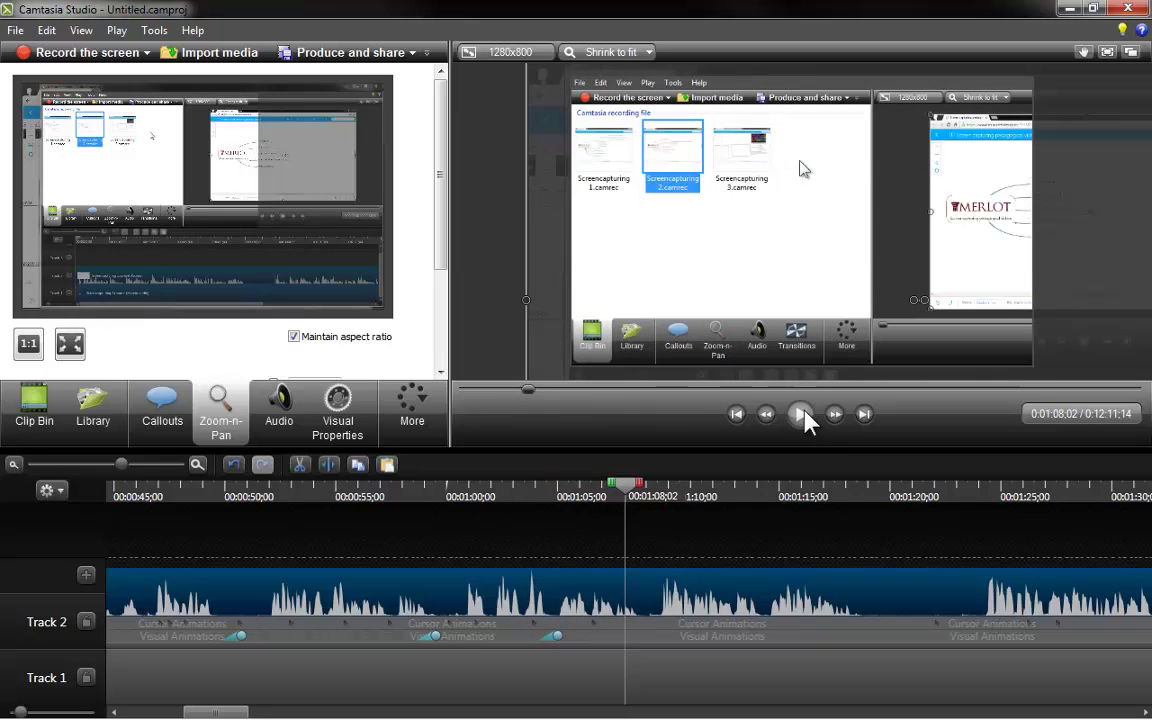
click(803, 413)
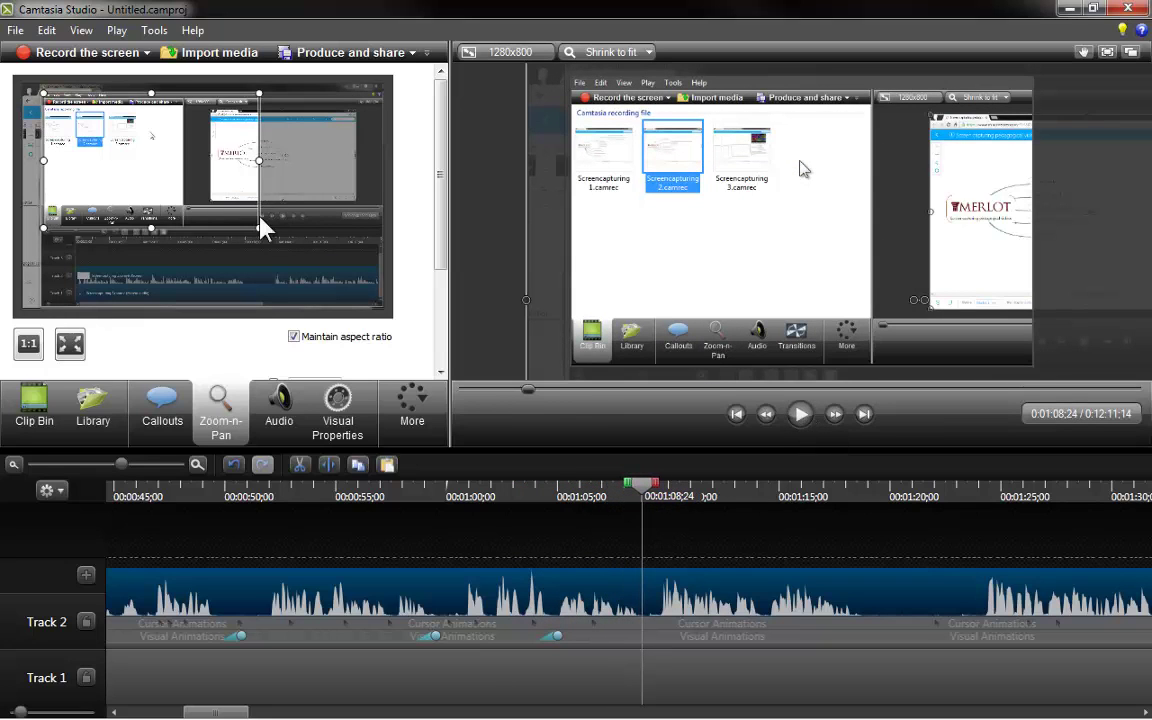
drag(265, 240, 366, 317)
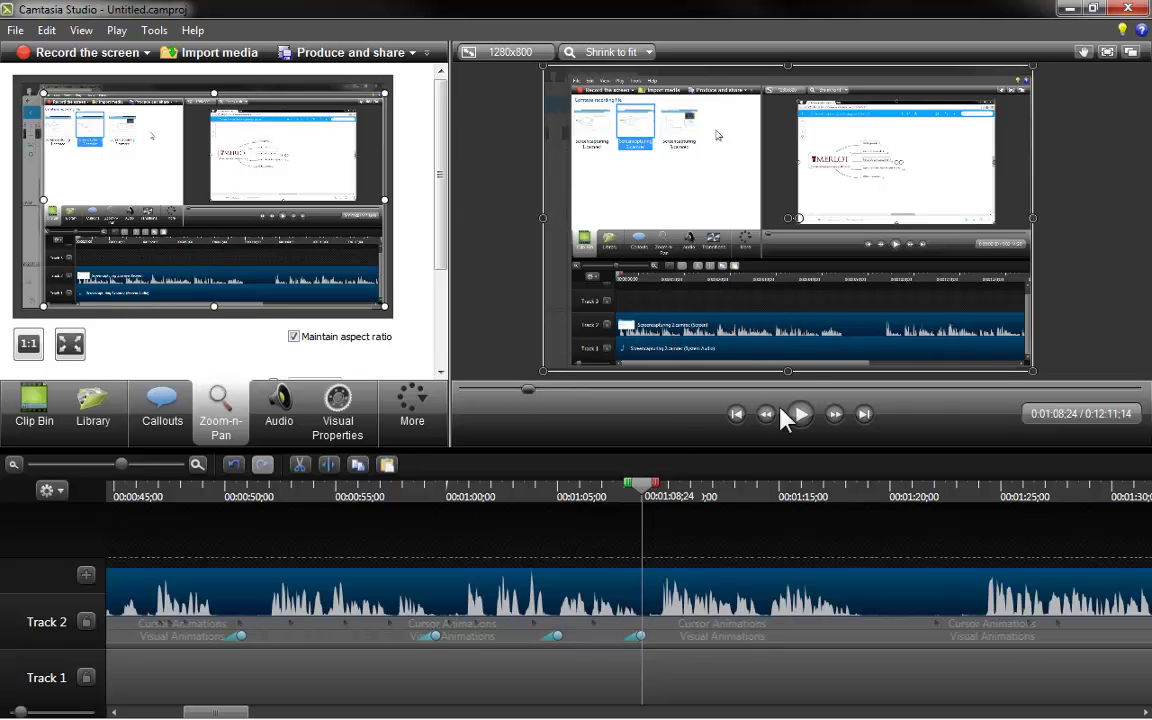
Step: Move the last zoom-out animation earlier so it starts at about 00:01:06, and preview it from 00:01:03;05
click(579, 490)
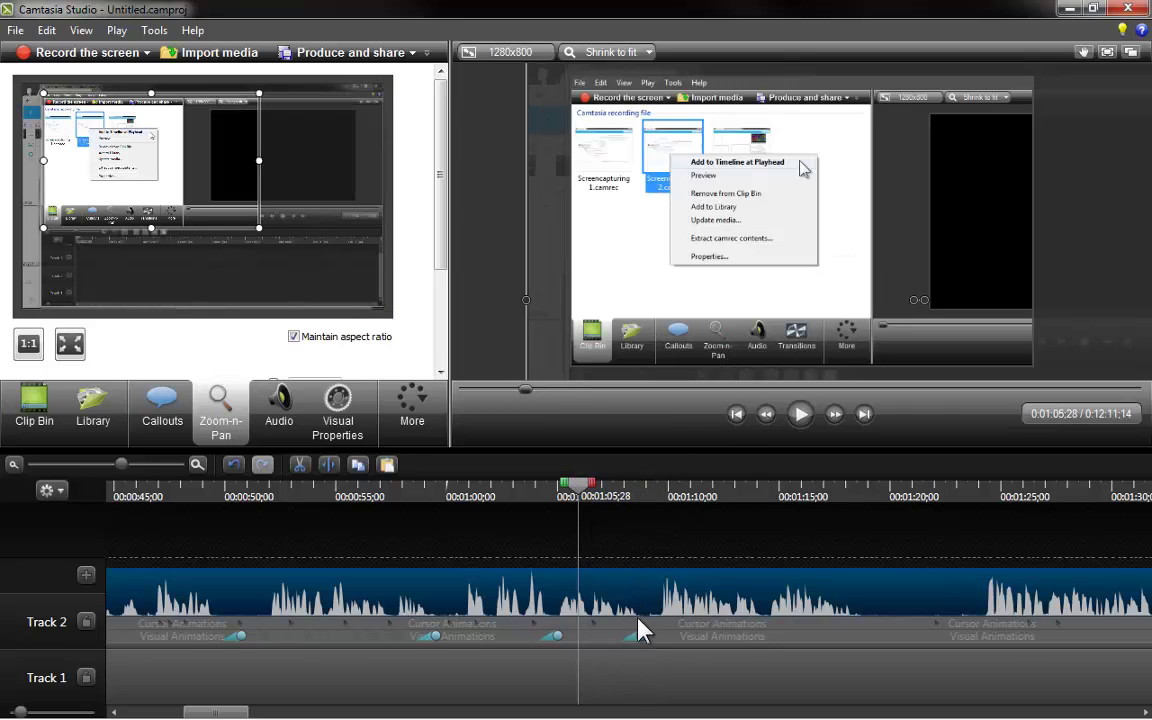
drag(638, 638, 598, 640)
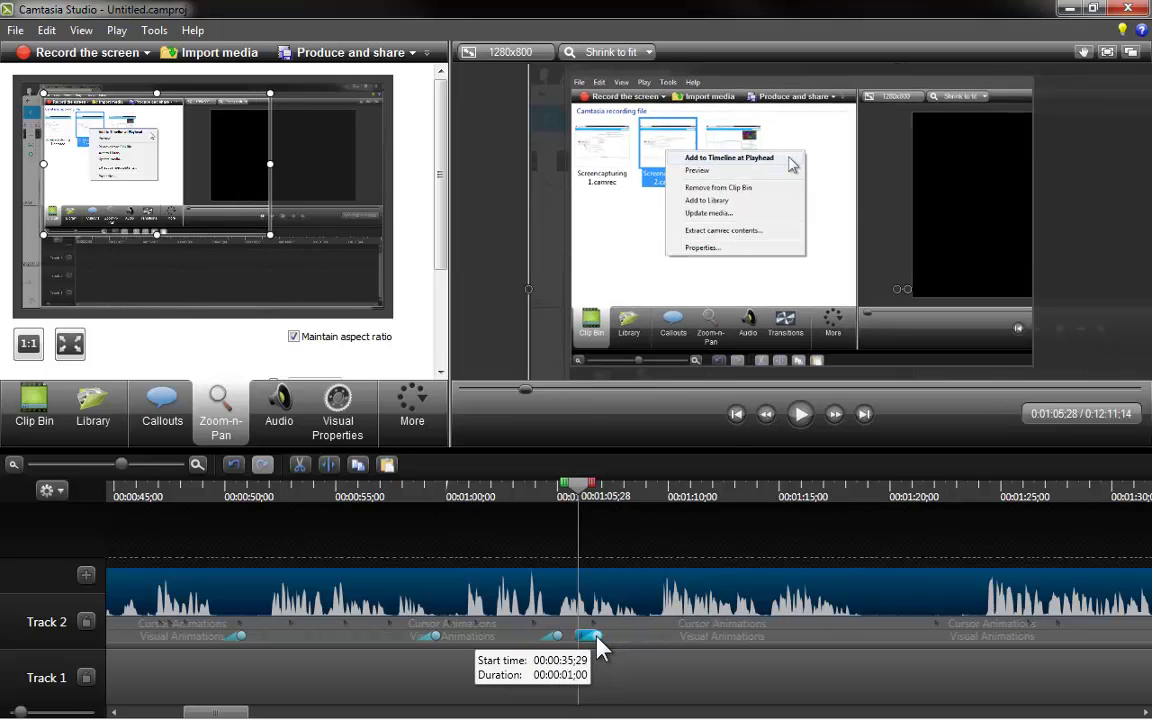
drag(594, 489, 519, 491)
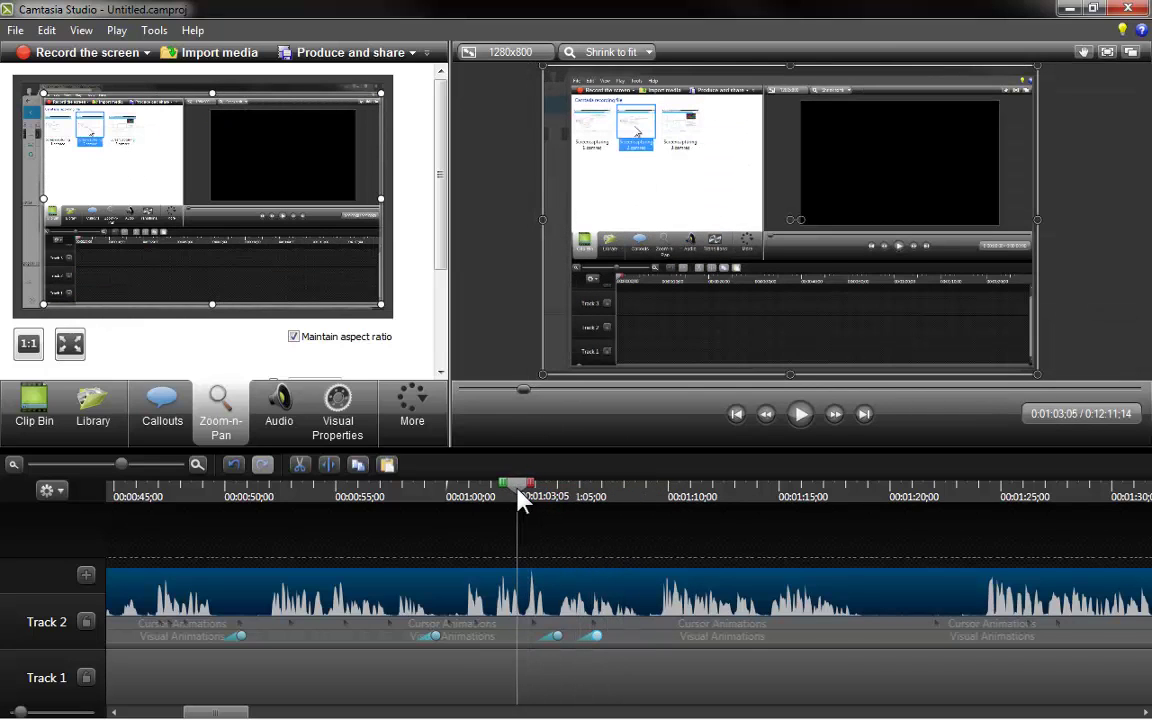
click(800, 414)
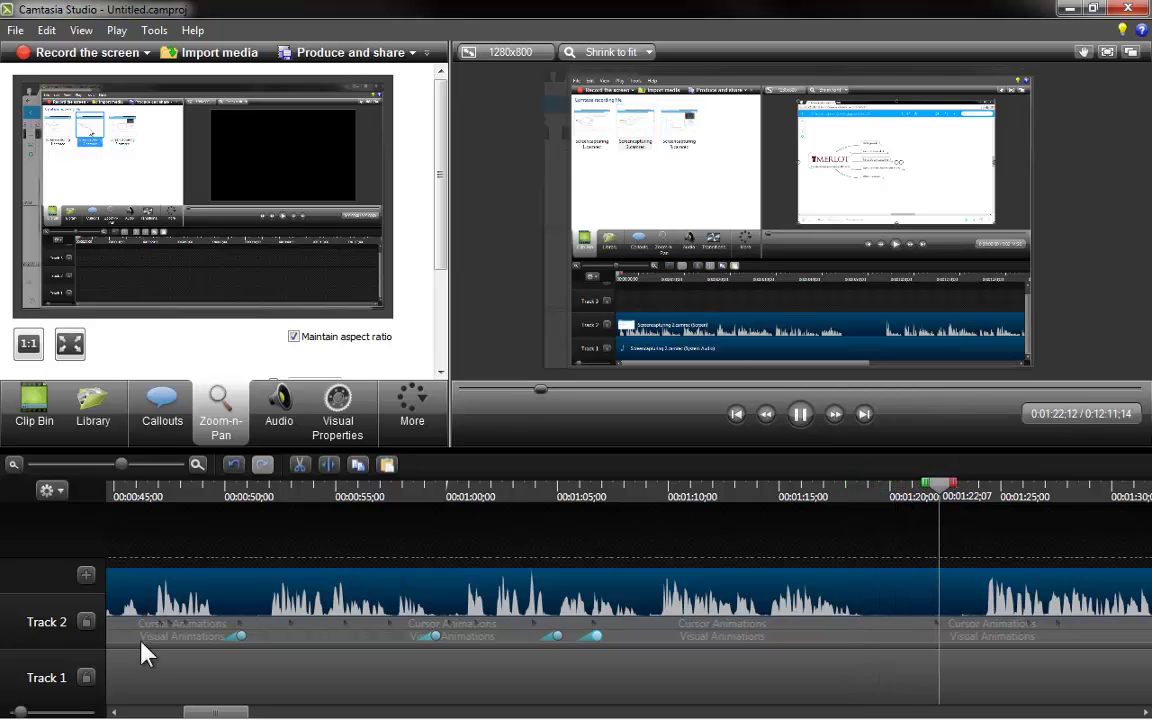
Step: Cut out the silent pause from 00:01:19;01 to 00:01:24;04 and play across the cut from 00:01:15;29 to 00:01:49;27
drag(211, 712, 240, 711)
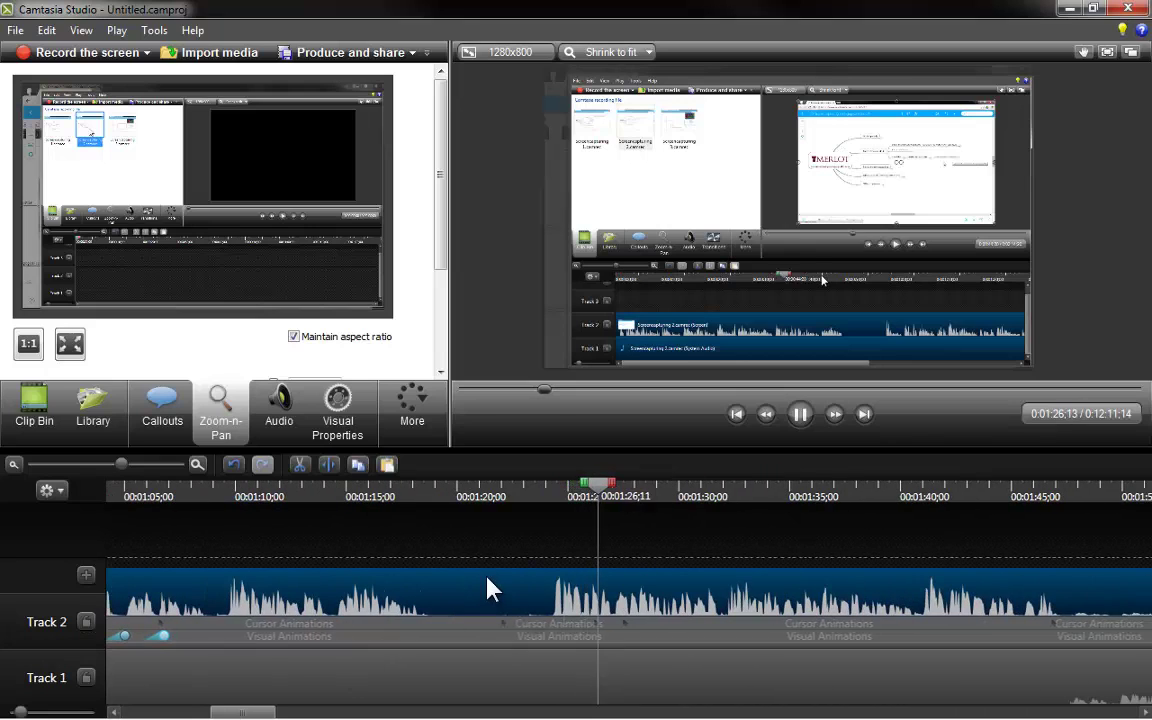
click(420, 503)
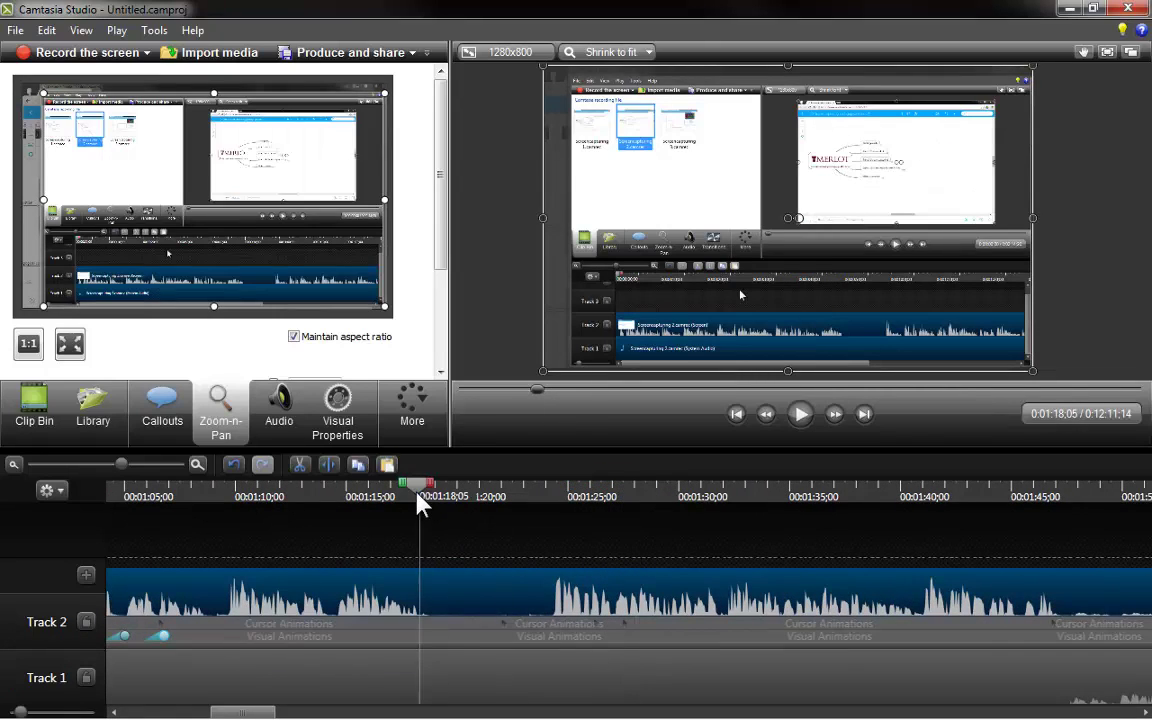
drag(417, 486, 564, 512)
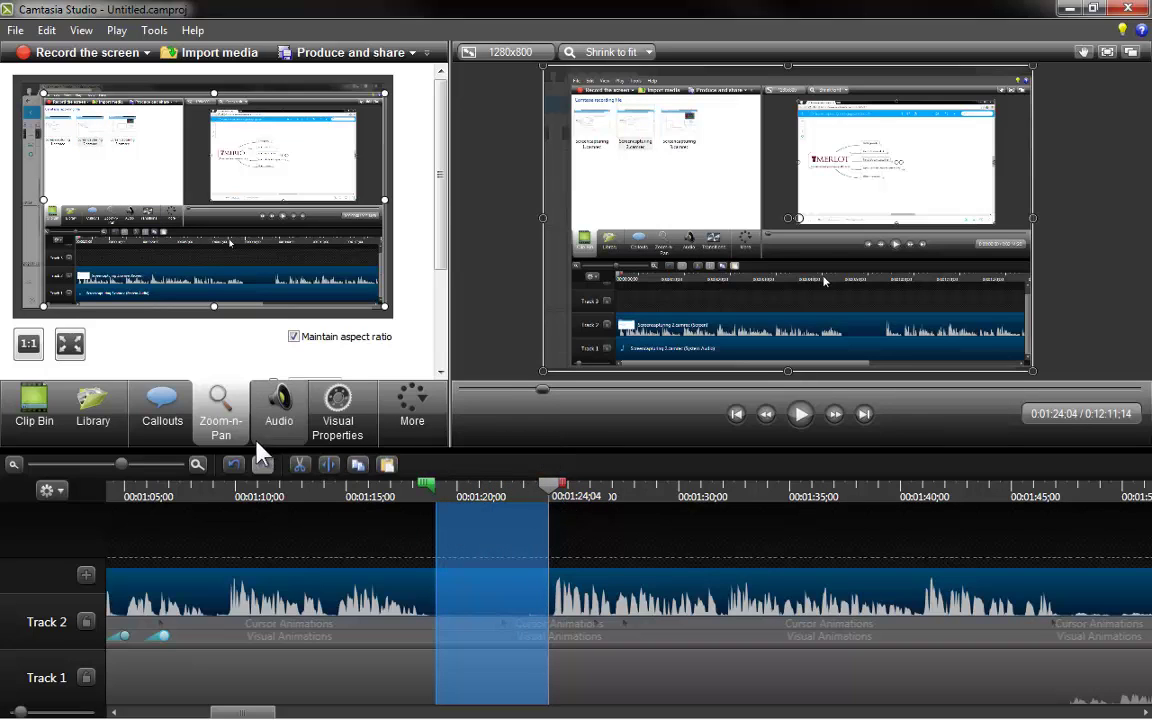
click(301, 465)
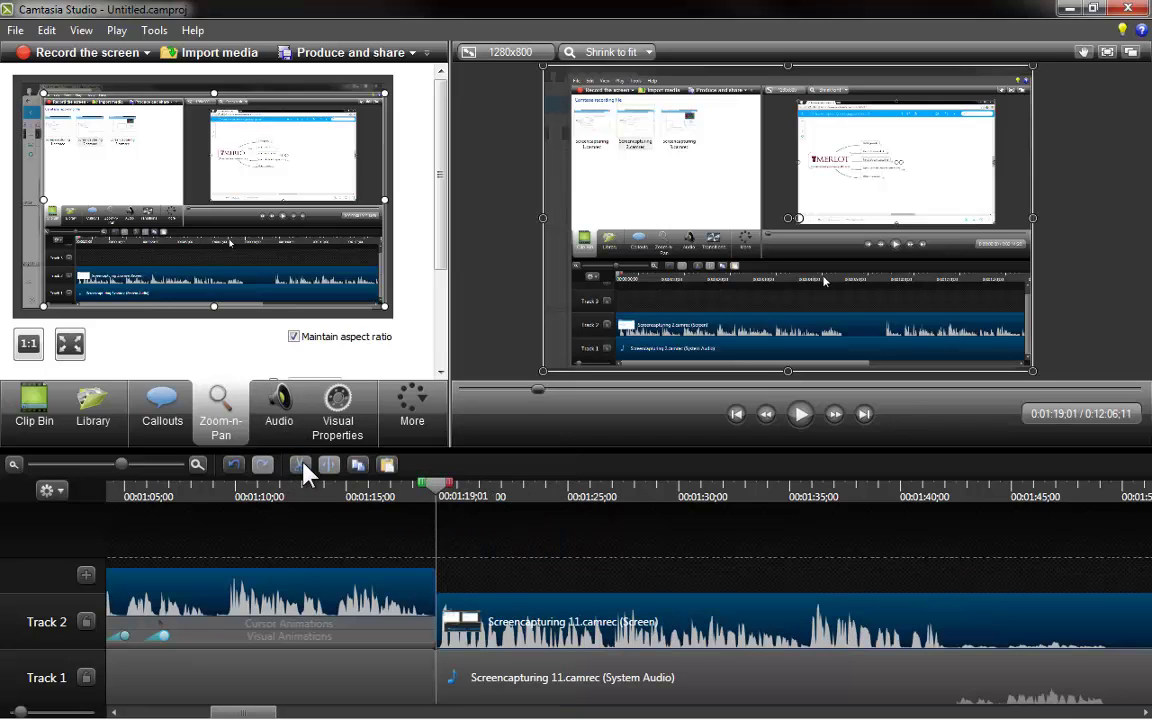
click(370, 496)
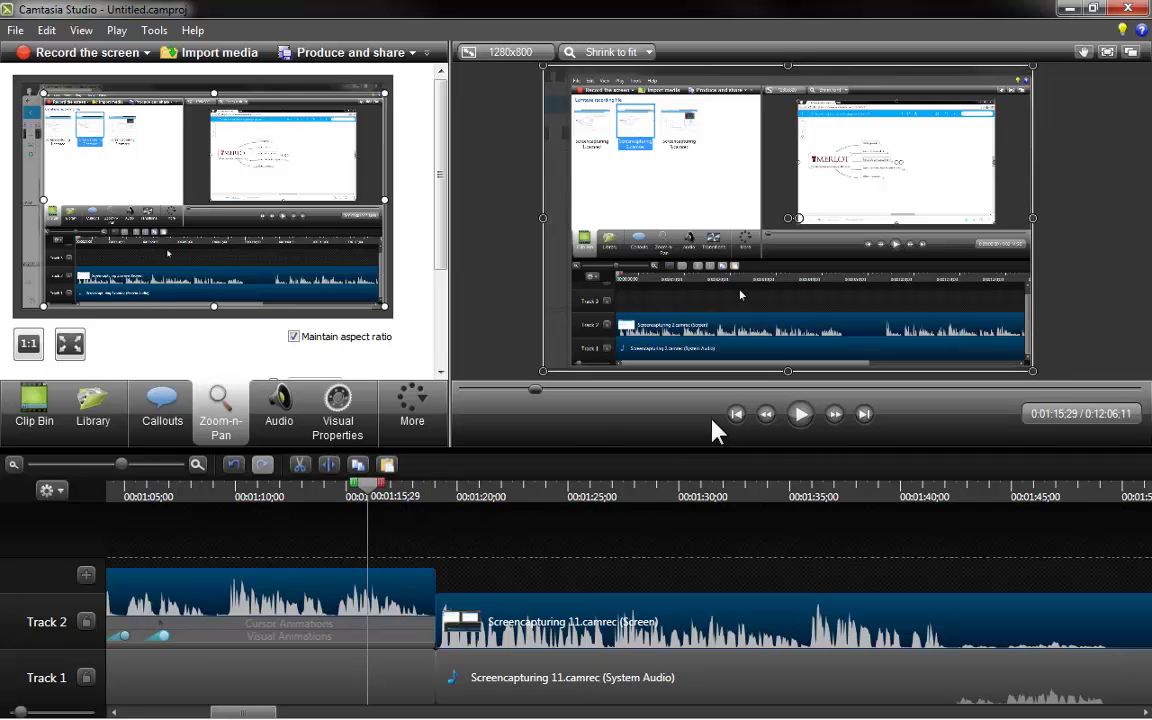
click(801, 415)
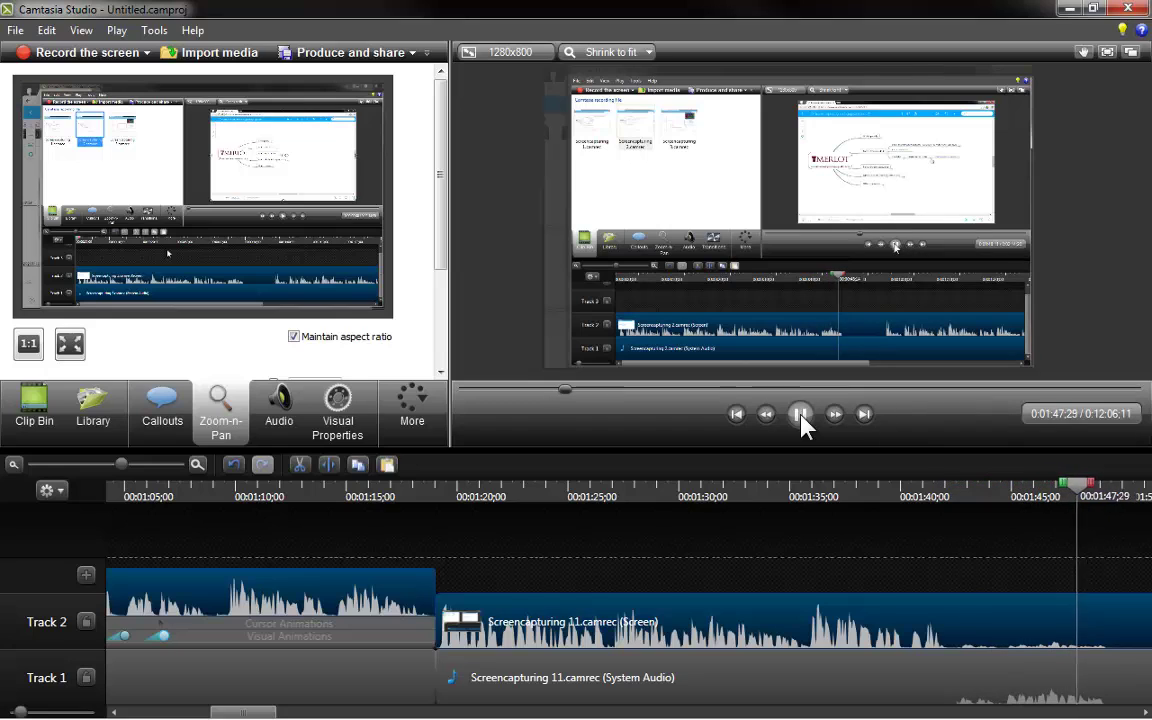
click(802, 420)
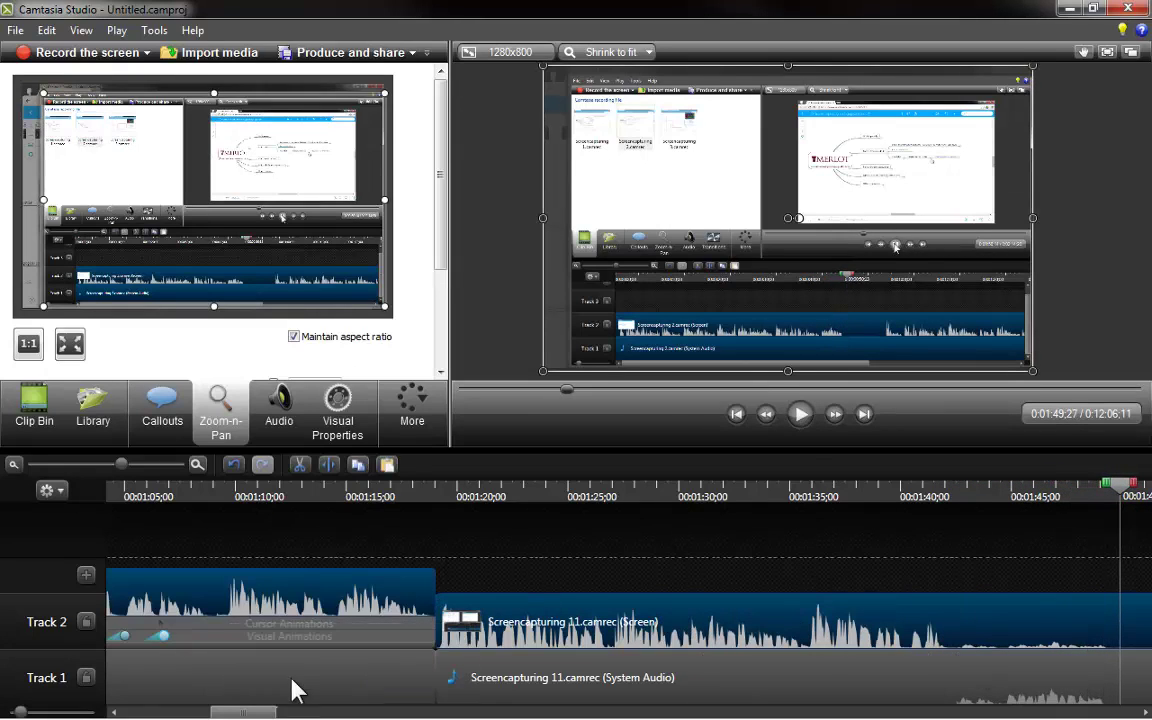
Step: Enlarge the timeline area and increase the track heights to show the waveforms of Tracks 1 and 2 around 00:01:49;27
drag(224, 713, 287, 706)
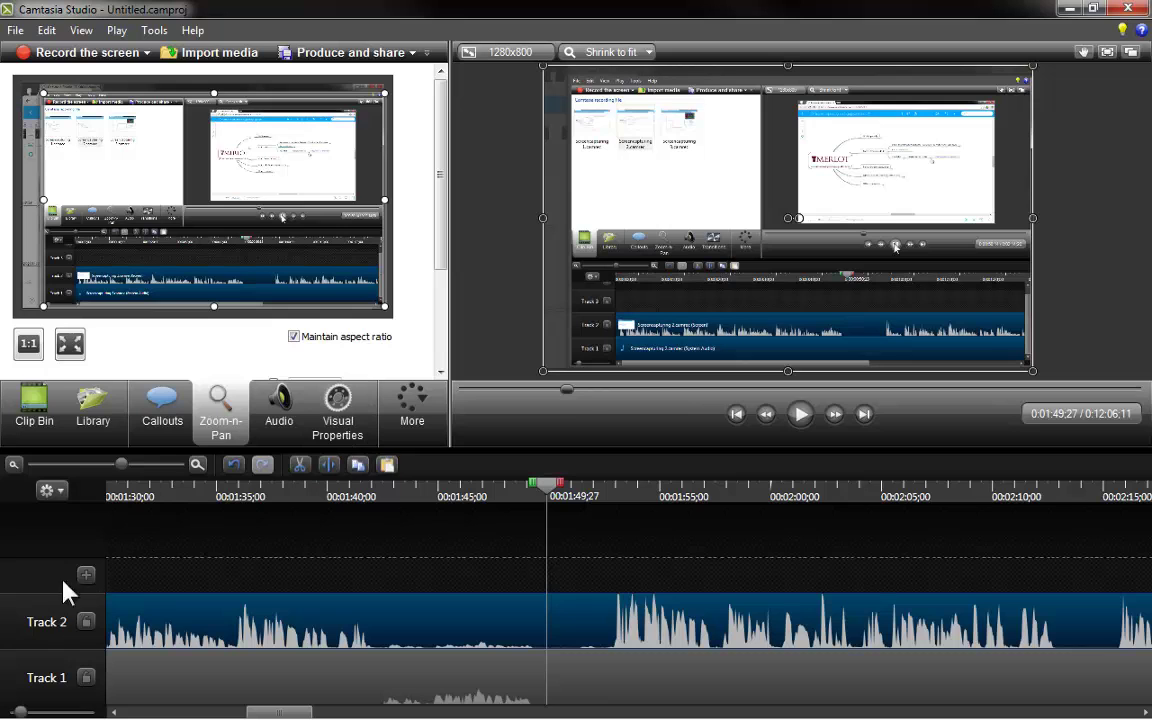
drag(664, 449, 664, 292)
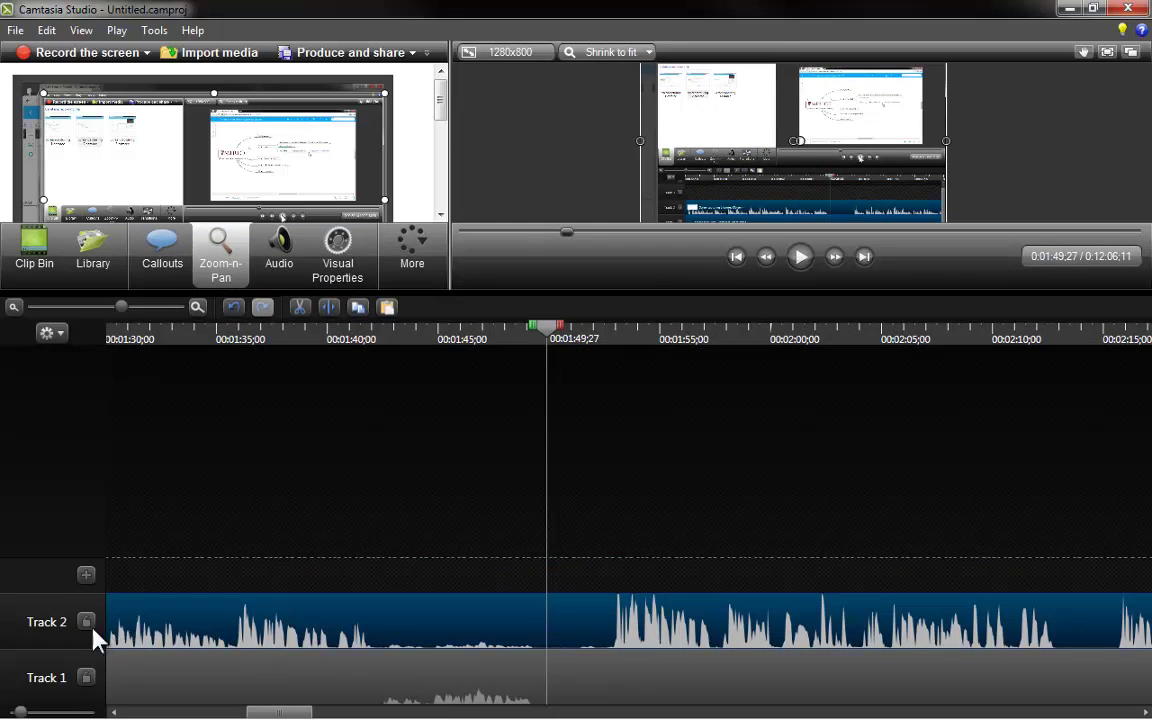
drag(61, 649, 68, 548)
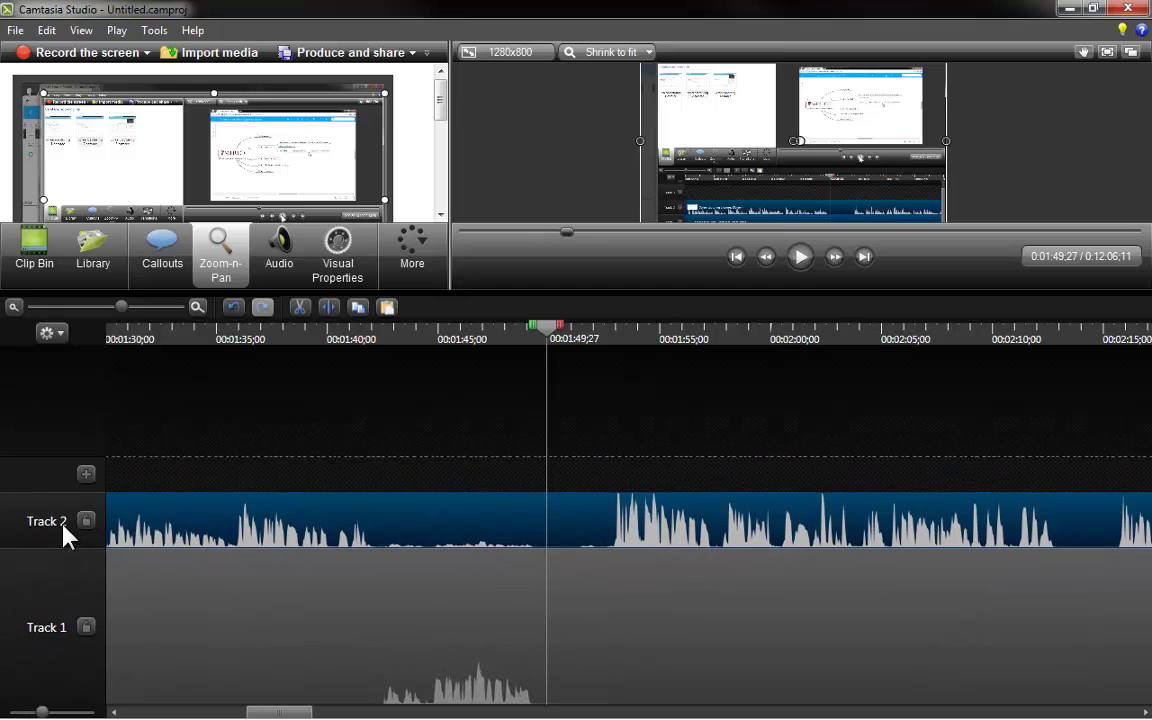
drag(62, 493, 64, 389)
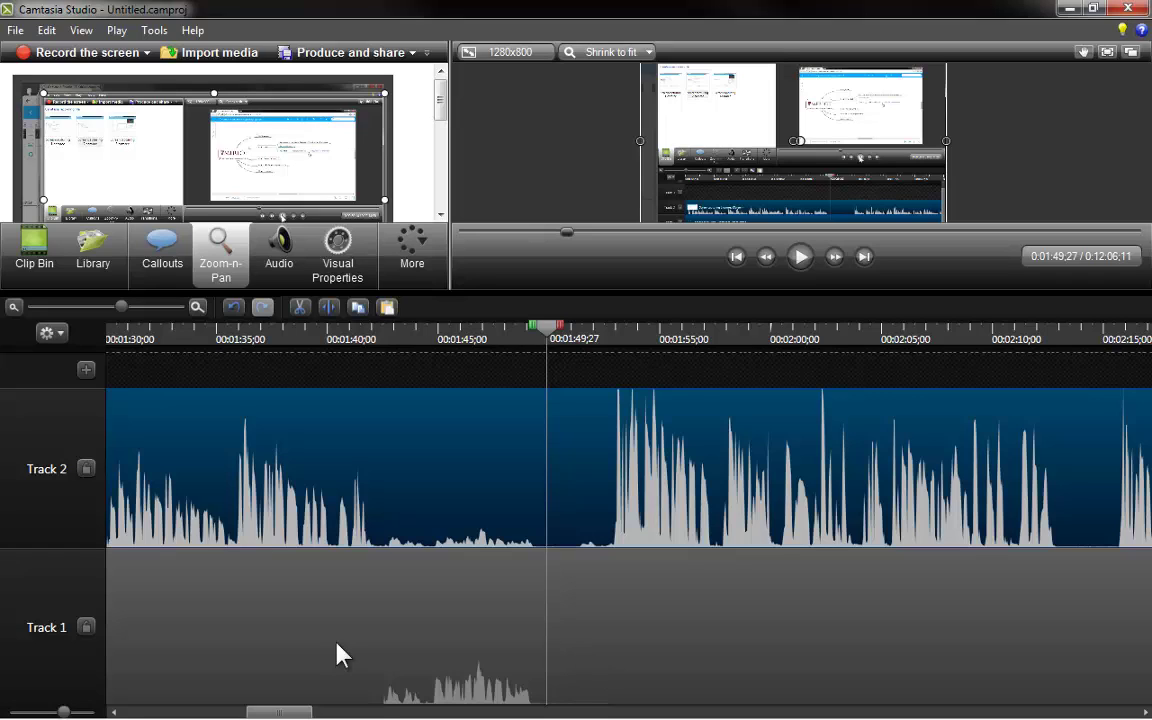
Step: Select the timeline range from 00:01:42;13 to 00:01:52;15 around the unwanted system sound and lock Track 2
click(503, 634)
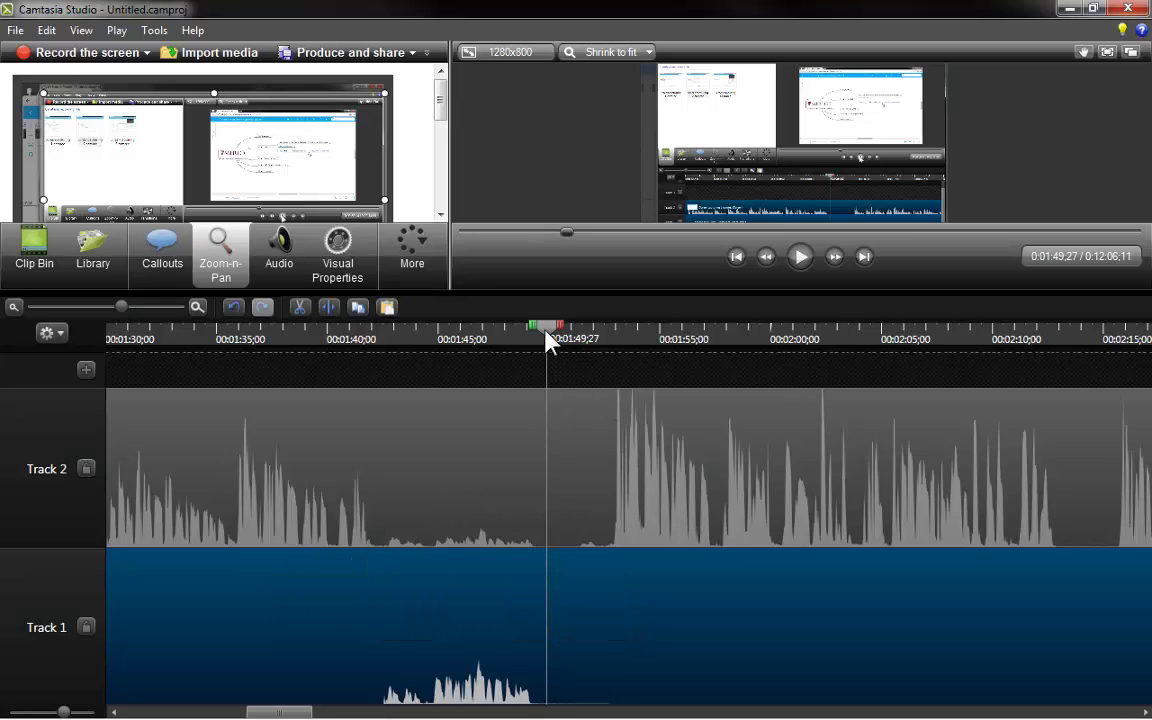
drag(548, 338, 381, 342)
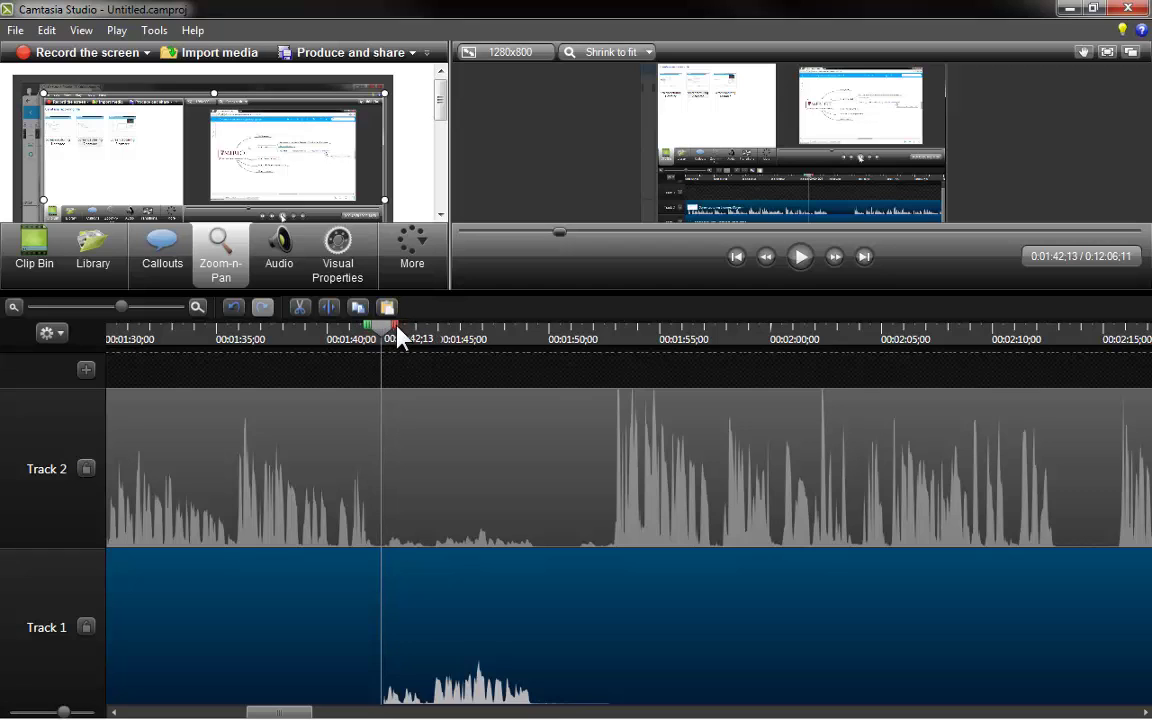
drag(398, 338, 620, 376)
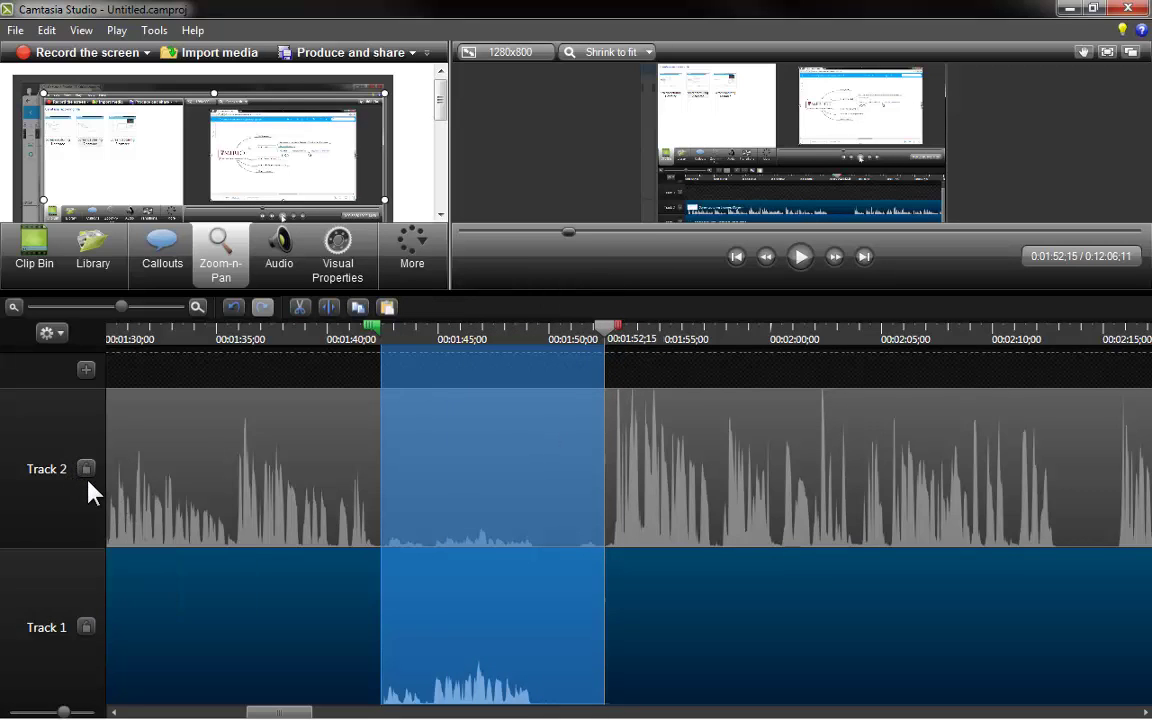
click(168, 466)
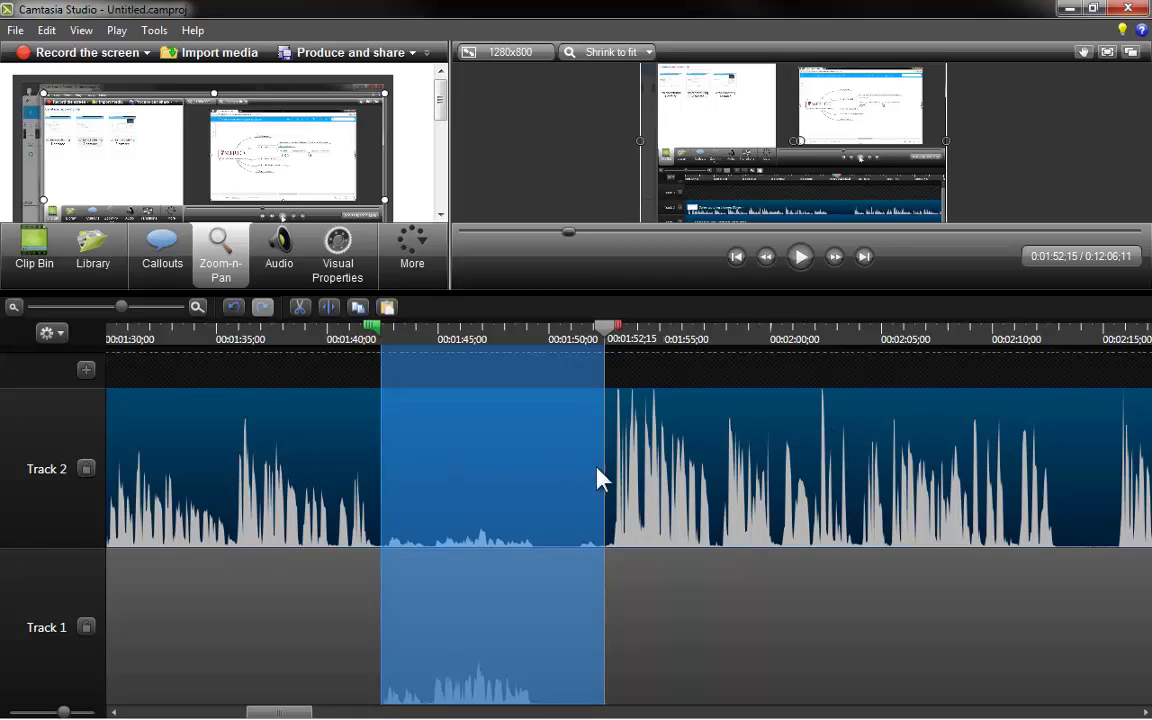
click(87, 469)
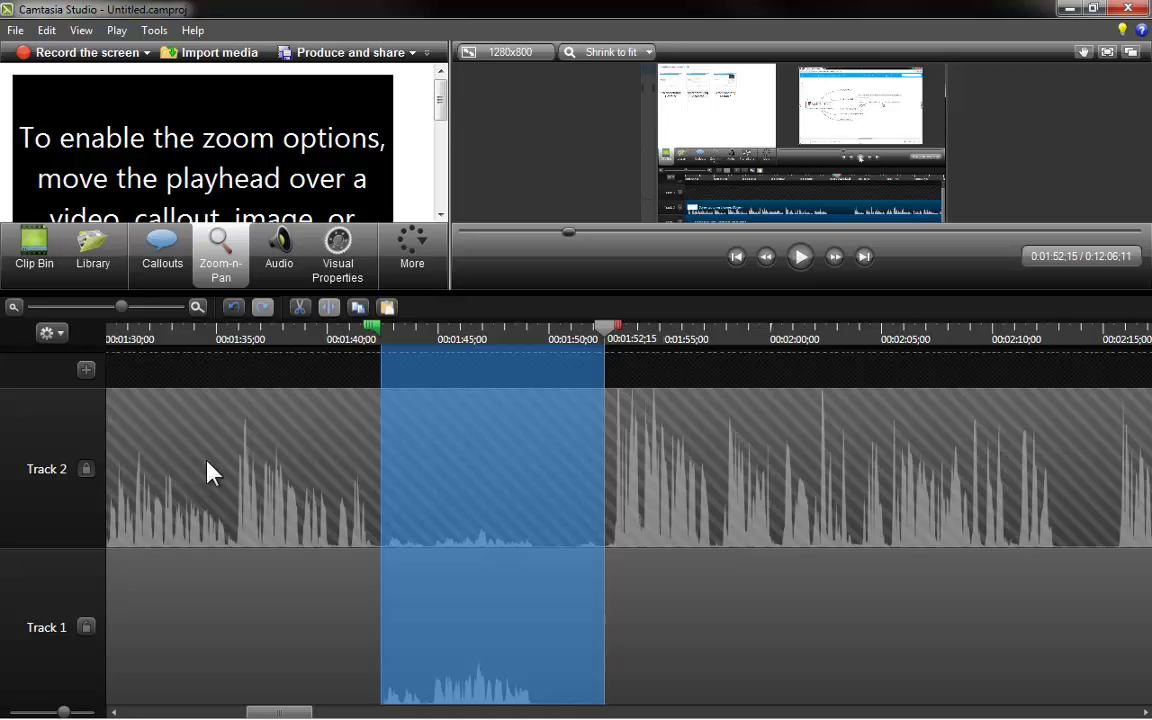
Step: Show the audio editing options, reduce both track heights and shrink the timeline area so all the audio editing tools fit
click(284, 254)
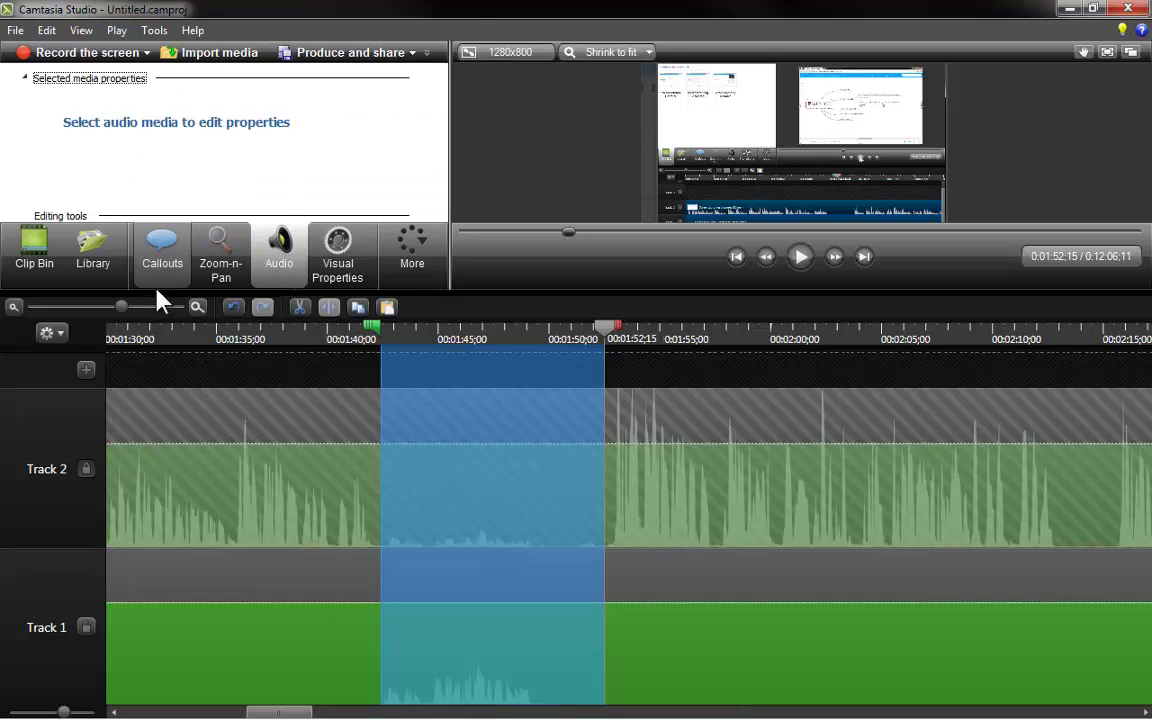
drag(157, 290, 166, 250)
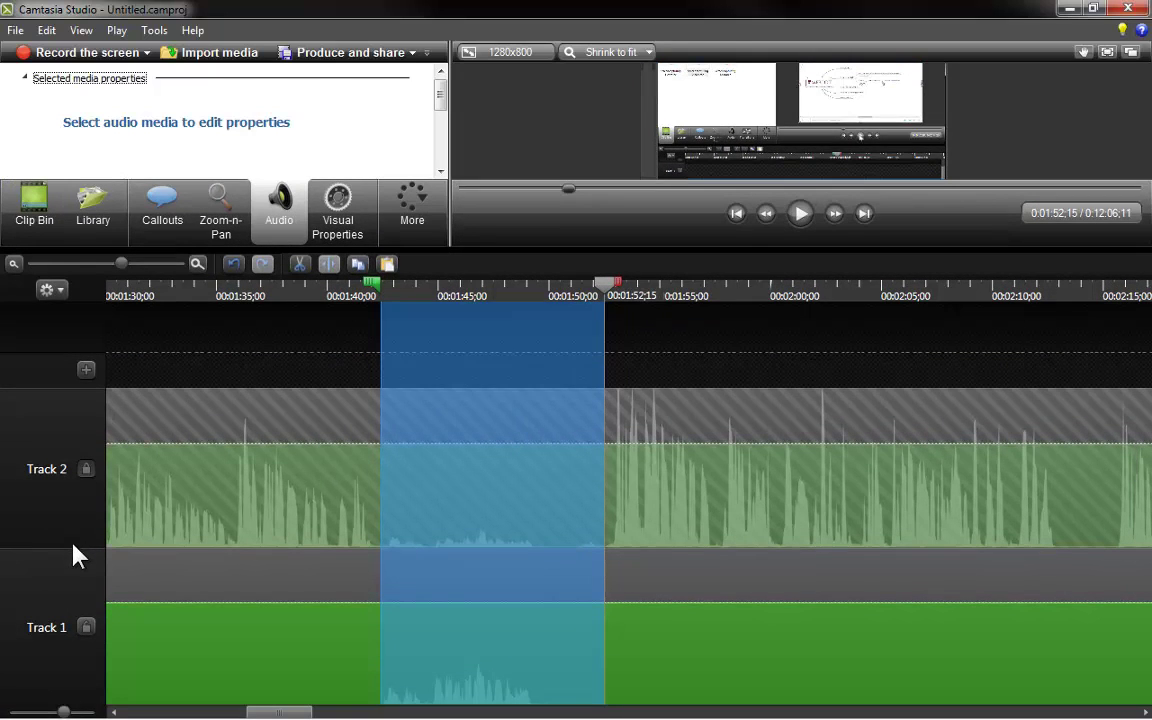
drag(72, 546, 65, 653)
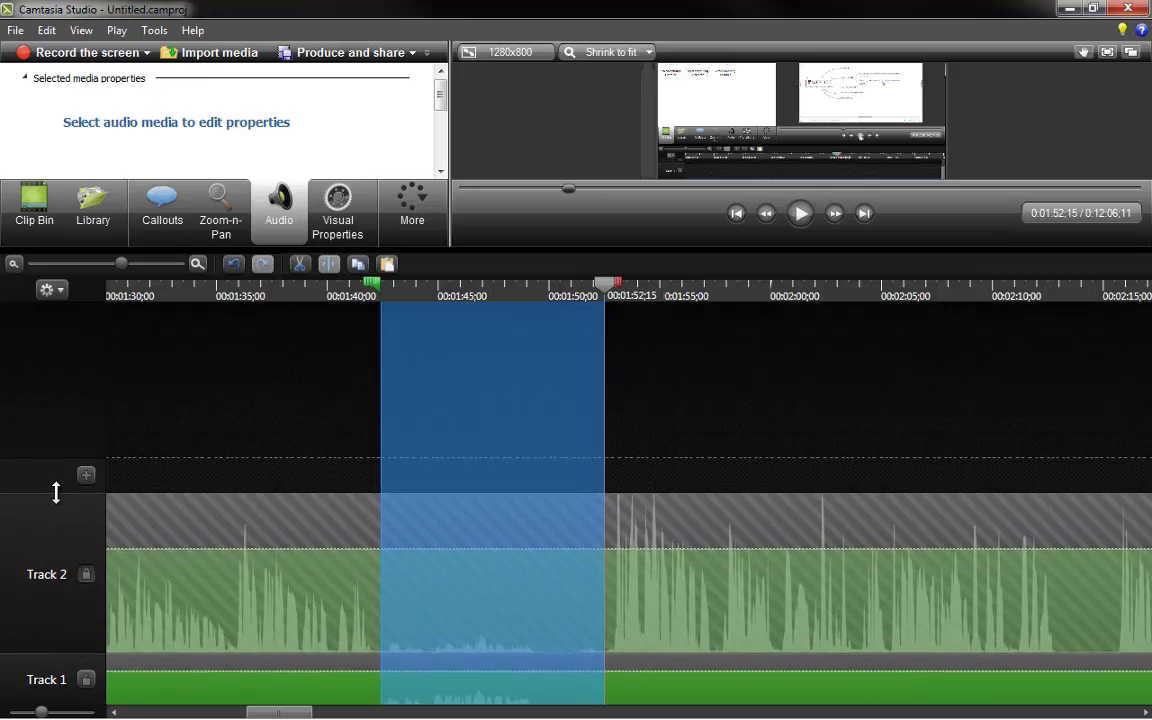
drag(56, 492, 53, 568)
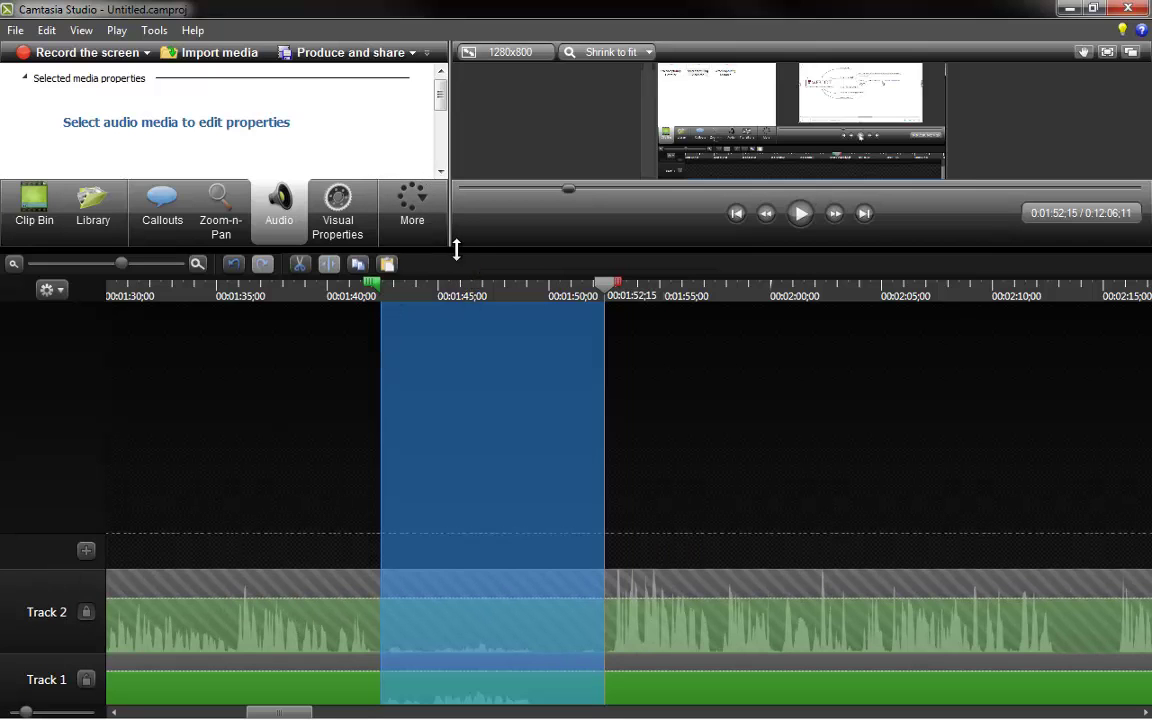
drag(455, 247, 438, 441)
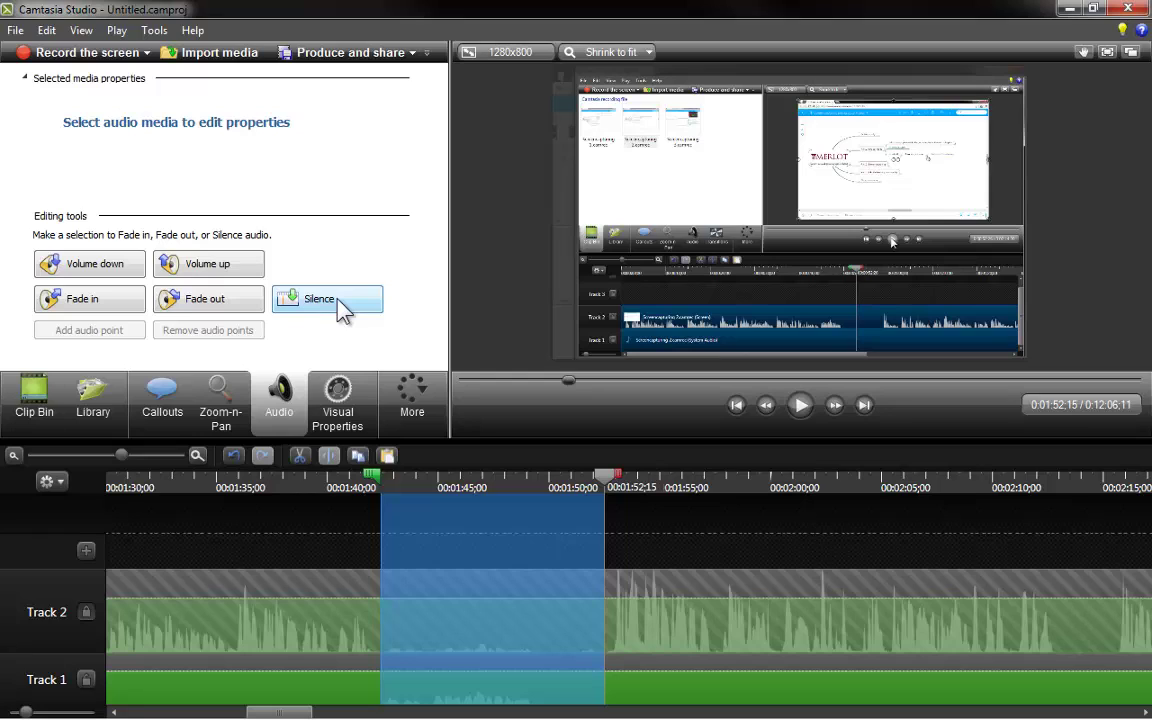
Step: Unlock Track 2, lock Track 1, and silence the selected range on Track 2
click(86, 614)
click(88, 681)
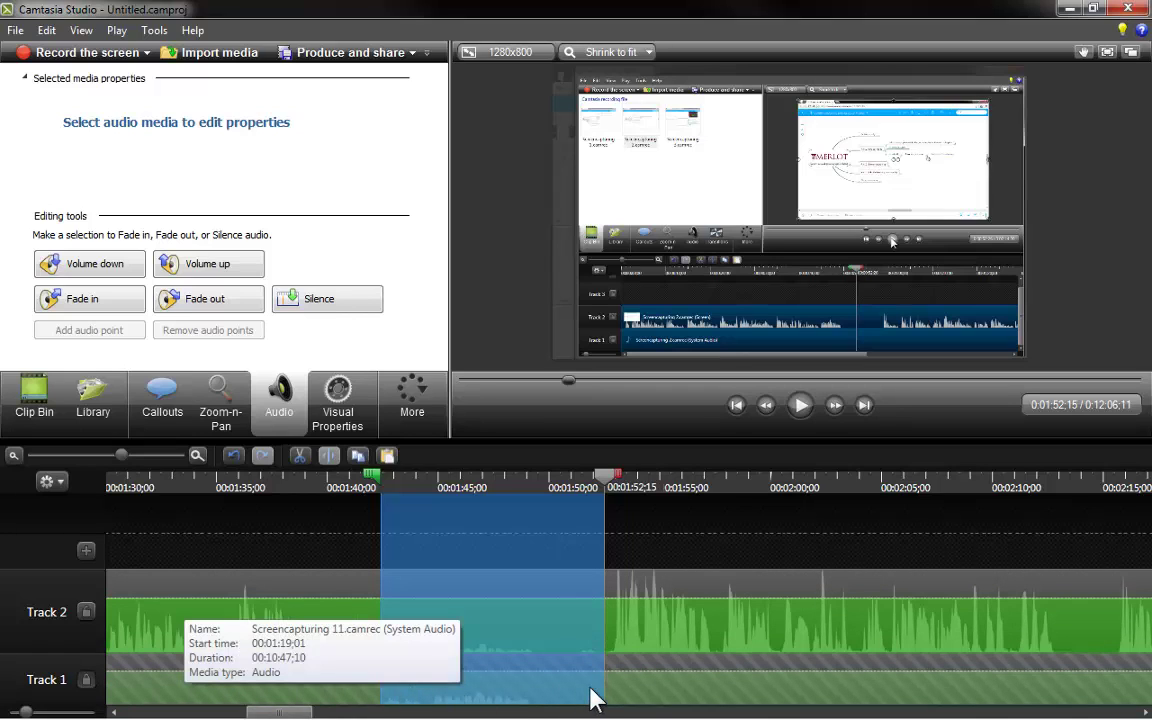
click(336, 297)
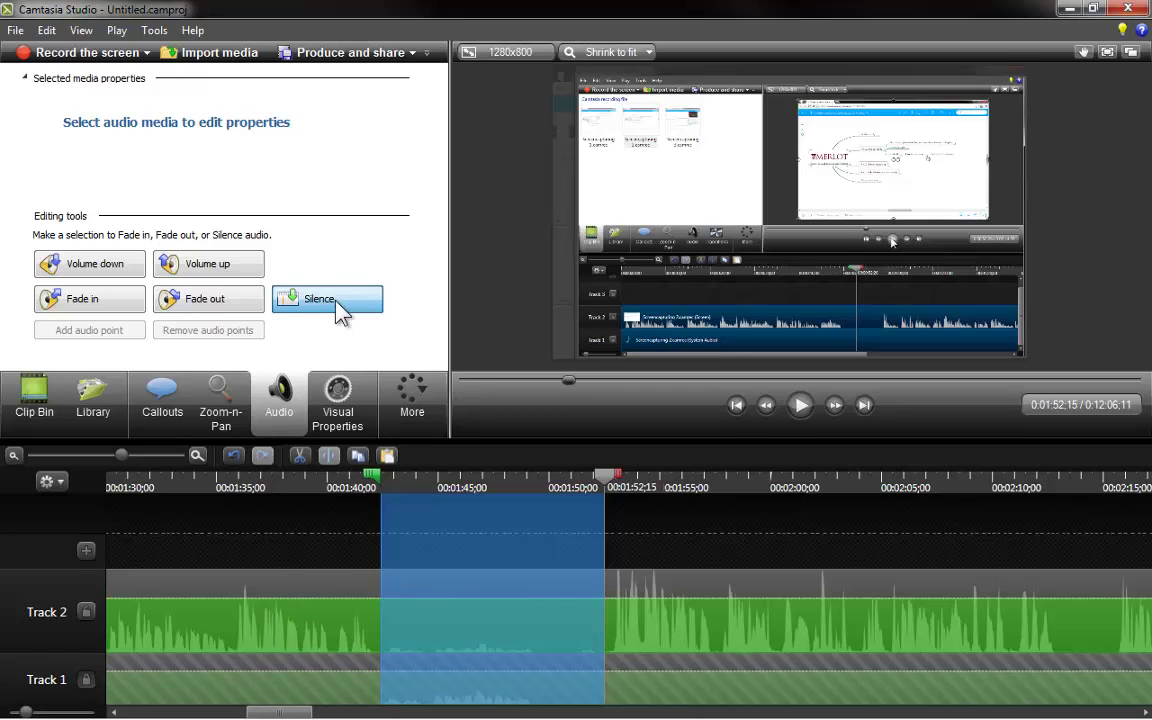
Step: Play the silenced range from 00:01:40;04 to 00:01:51;24 and return the playhead to 00:01:38;05
click(330, 487)
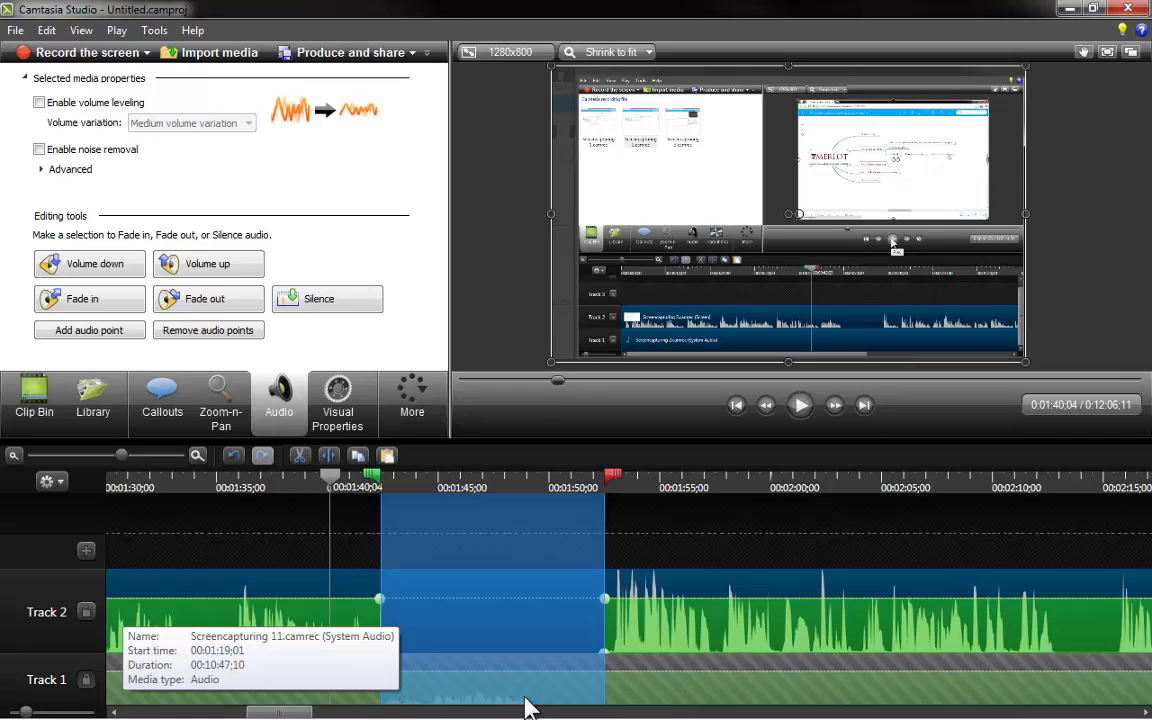
click(799, 406)
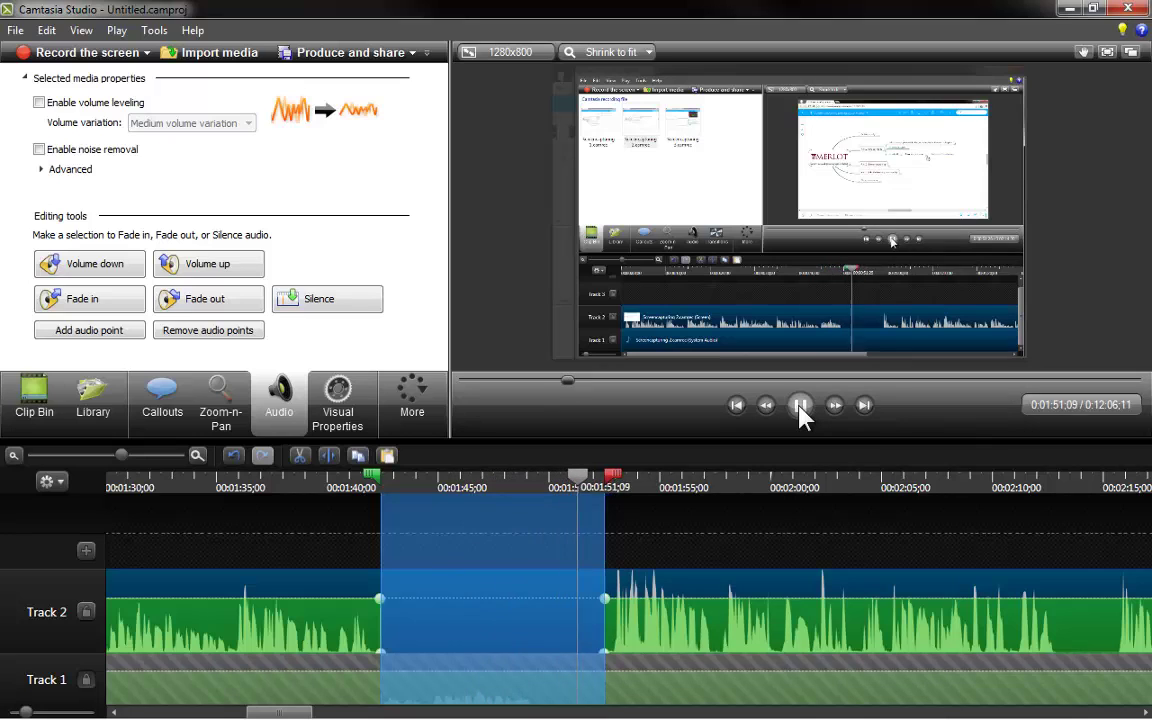
click(800, 415)
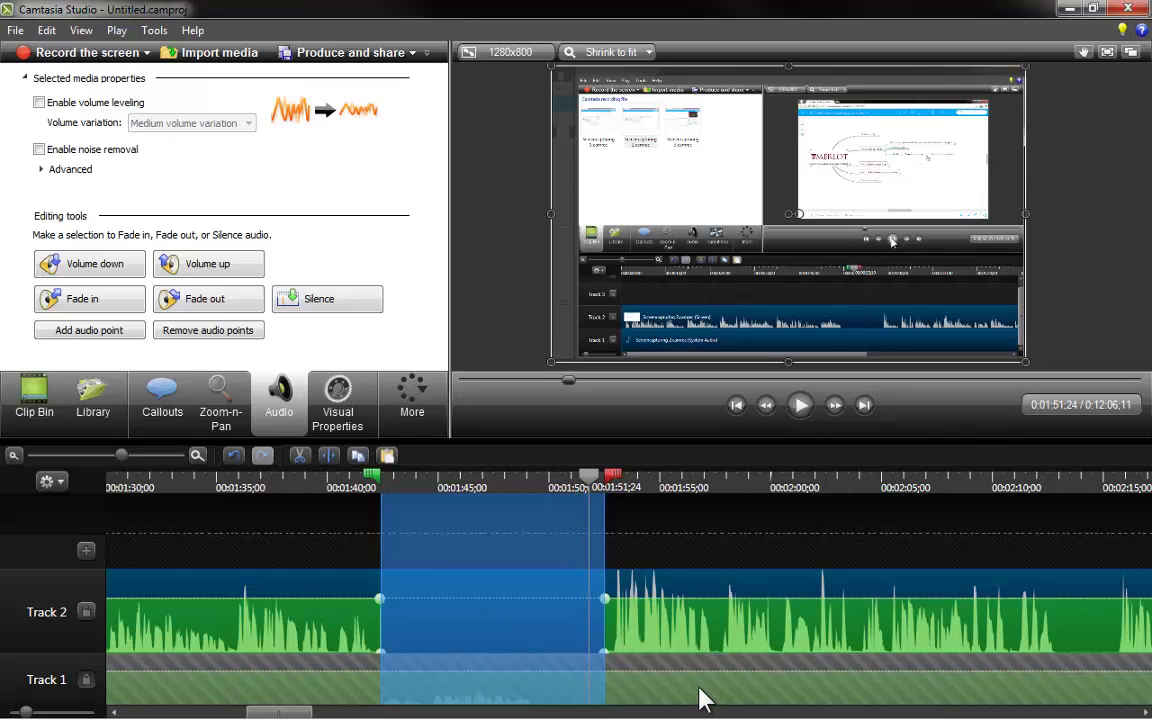
click(288, 498)
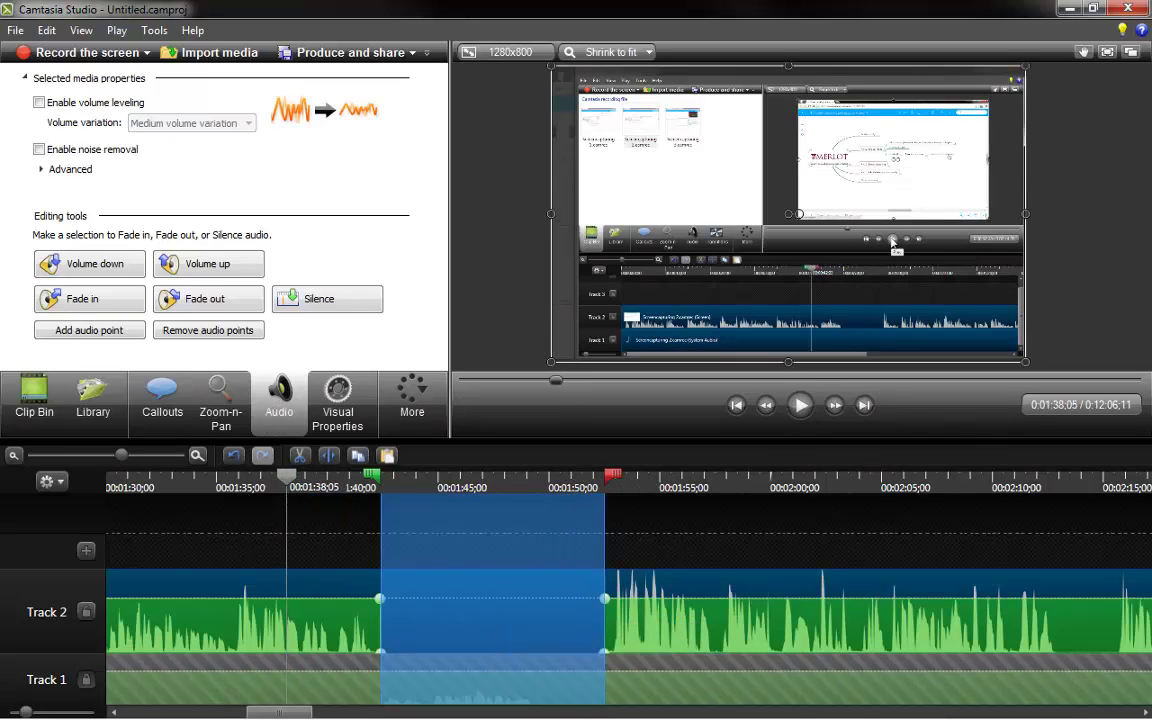
Step: Unlock Track 1, cut the pause from 00:01:49;26 to 00:01:52;11 out of both tracks, and play across the cut
click(42, 402)
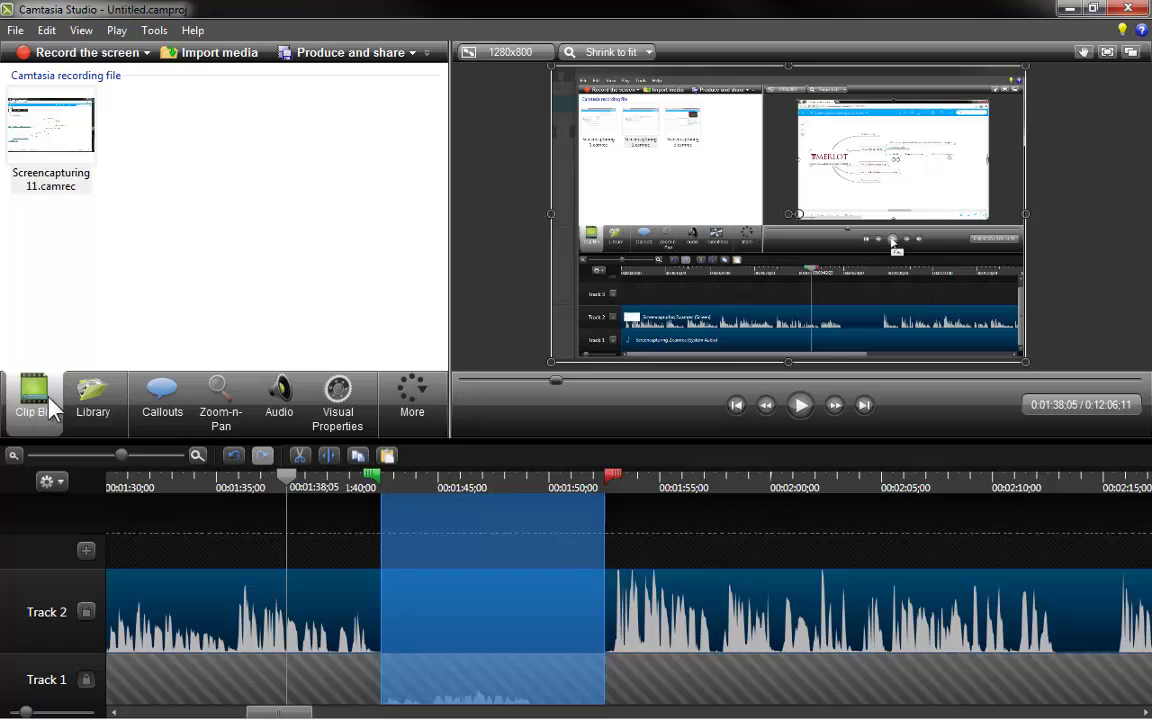
click(86, 681)
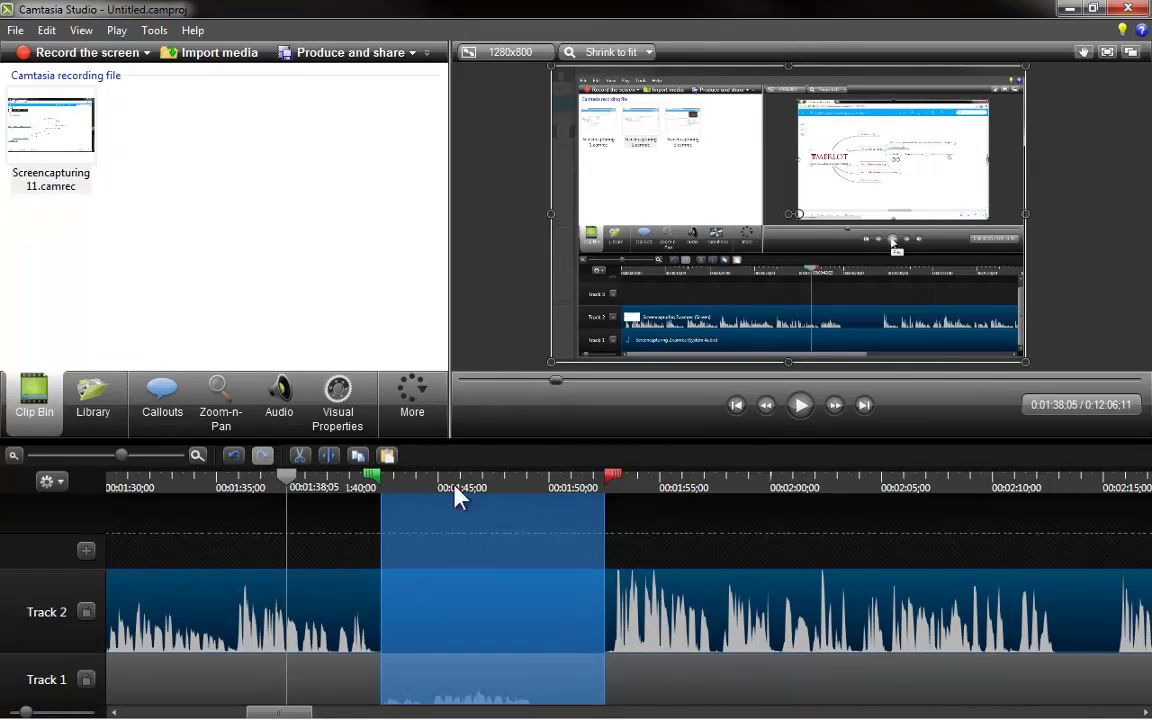
drag(496, 490, 615, 483)
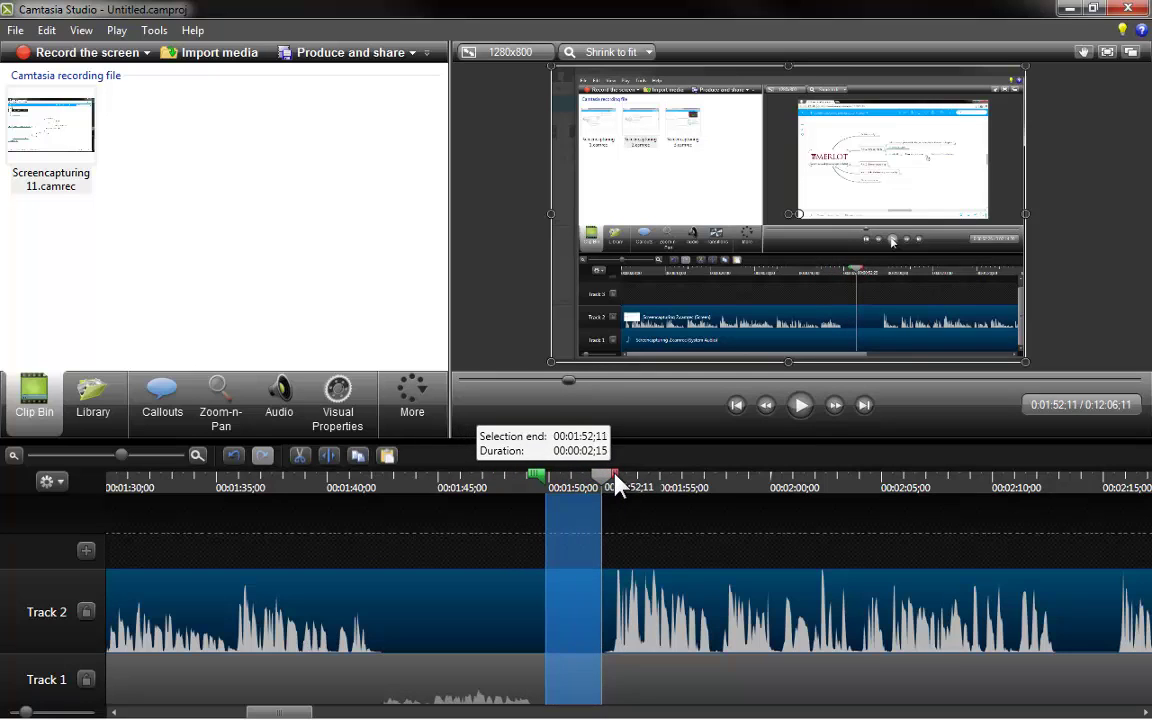
click(299, 457)
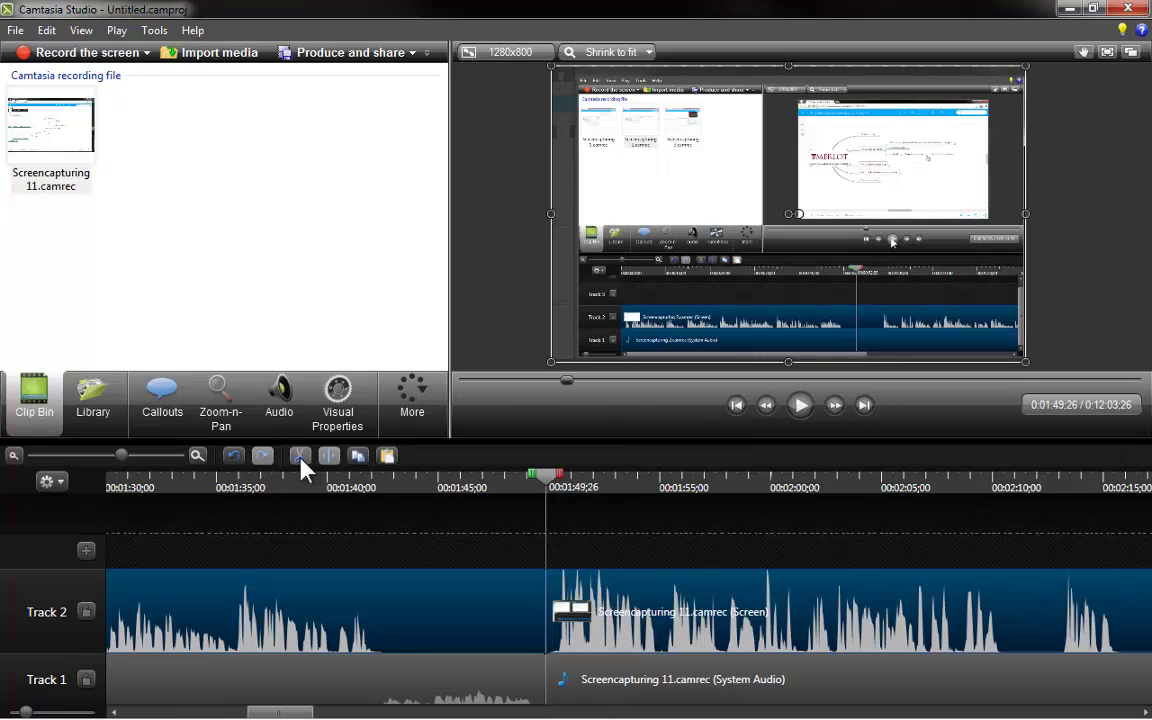
click(430, 487)
click(811, 416)
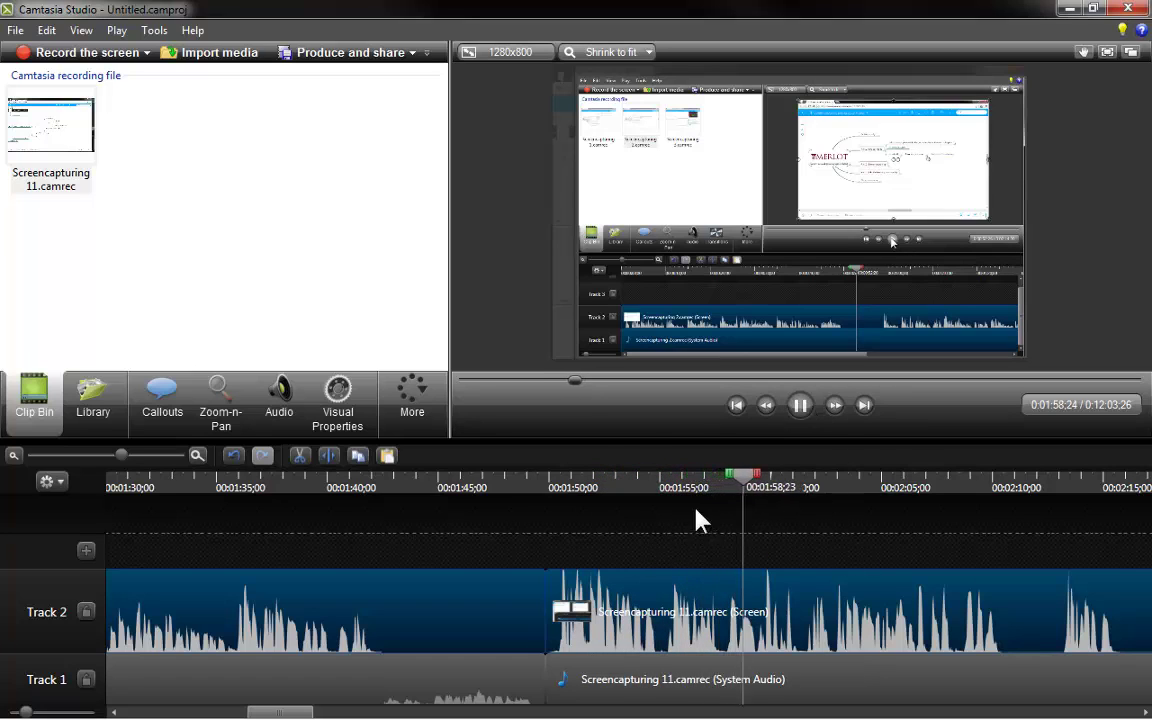
Step: Magnify the timeline around 00:01:54;17 and cut out the short section from 00:01:54;09 to 00:01:55;10
click(650, 488)
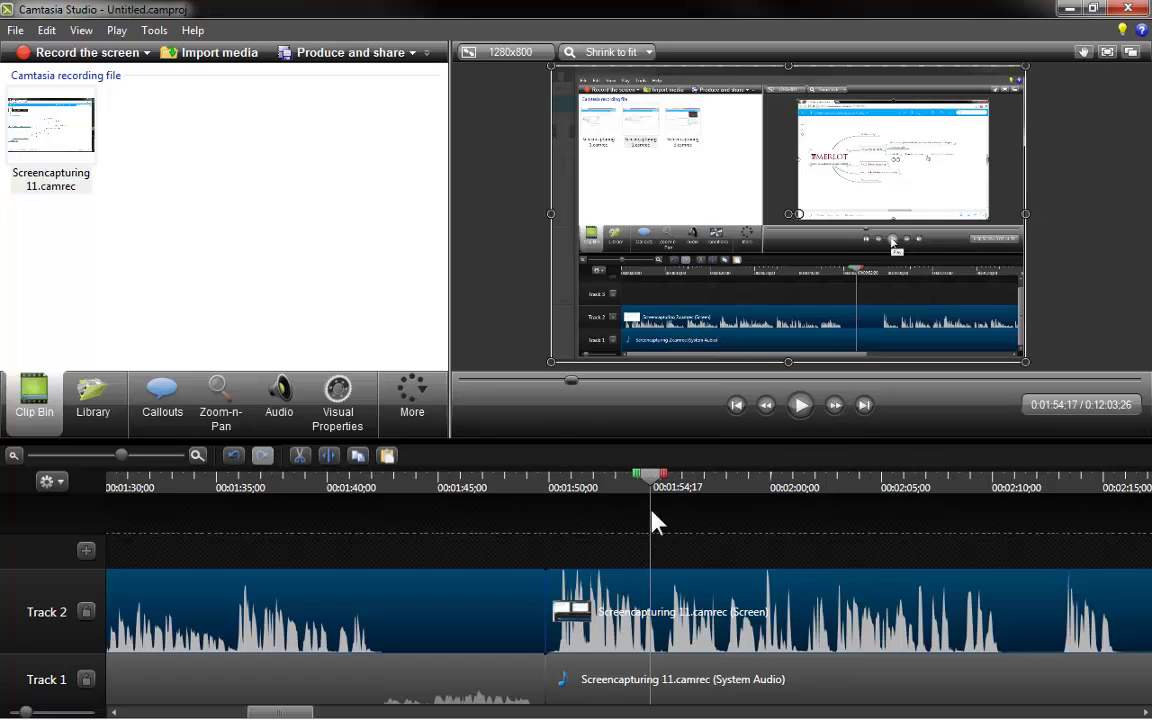
click(196, 456)
click(196, 456)
click(196, 456)
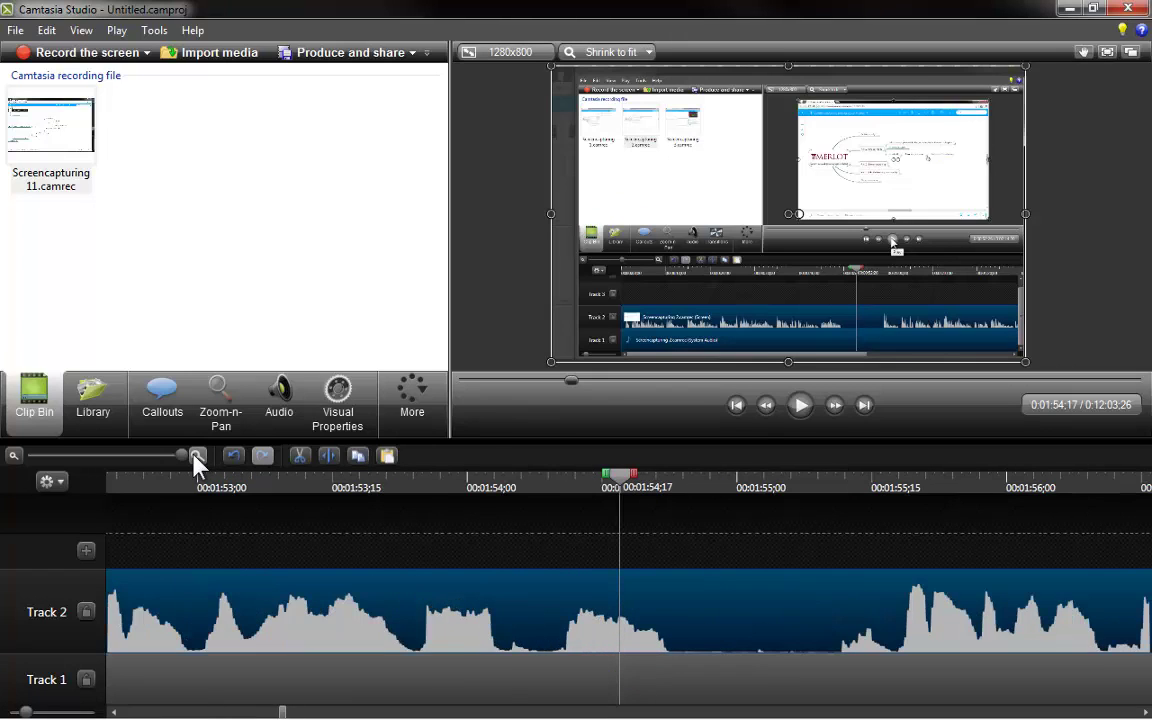
click(542, 489)
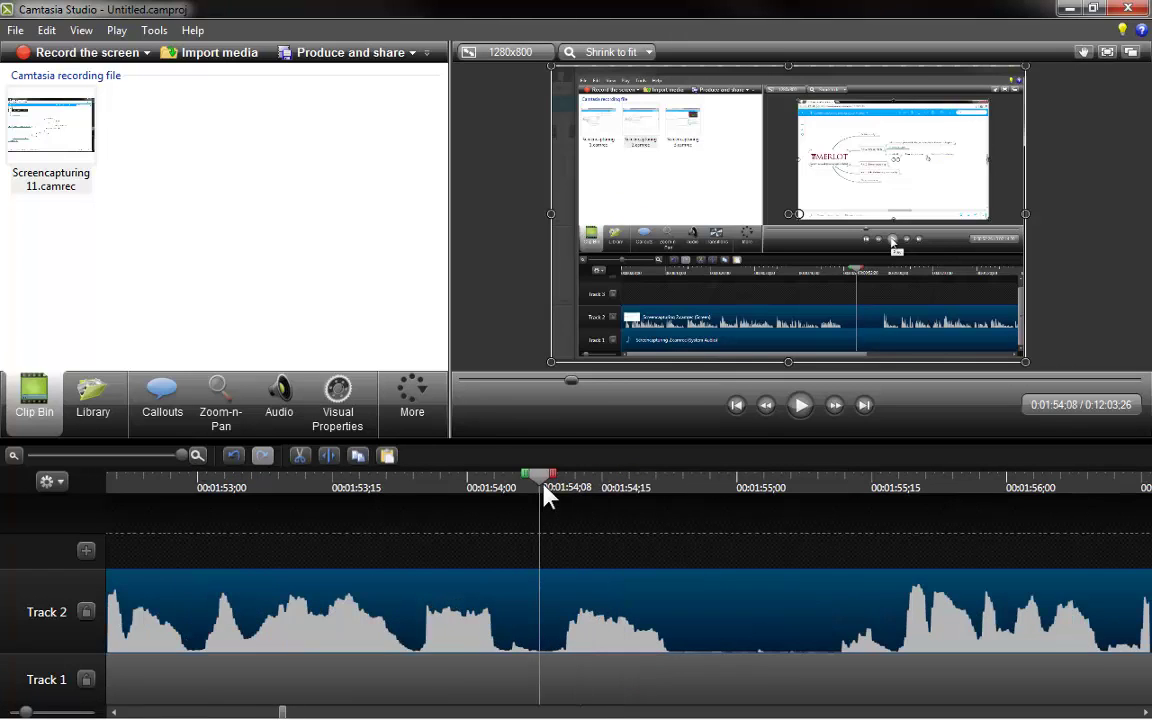
drag(542, 486, 843, 525)
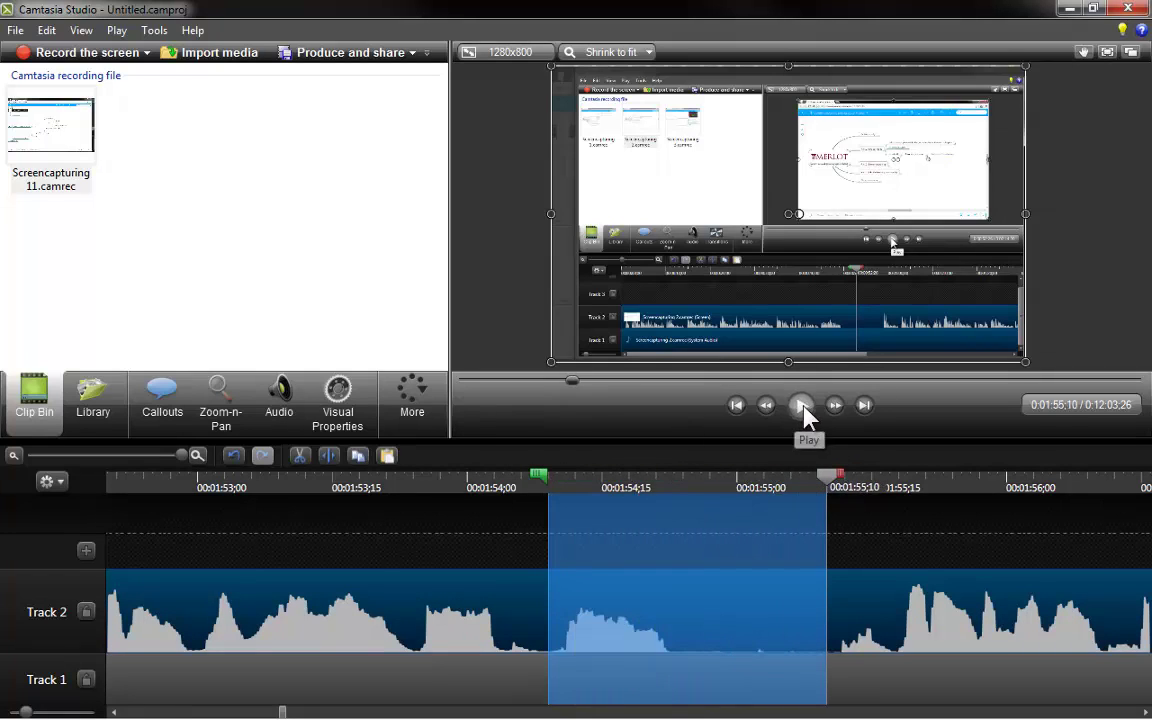
click(802, 406)
click(299, 457)
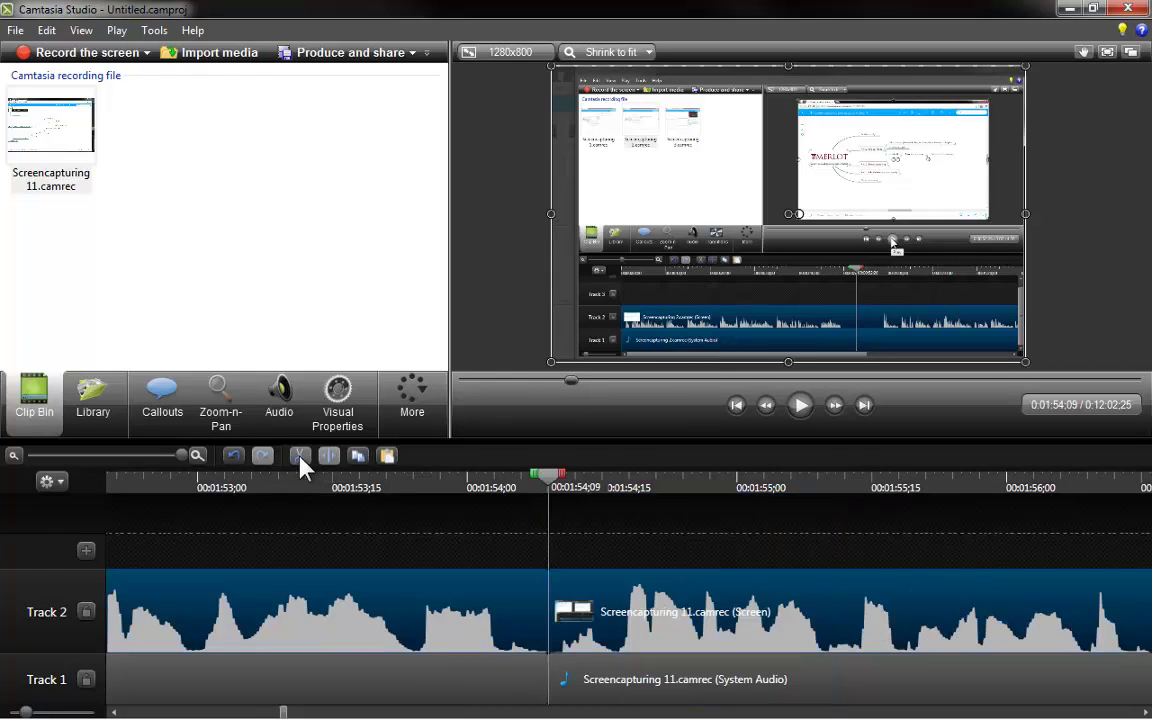
Step: Play from 00:01:52;25 to about 00:02:18 with a wider timeline view to check the cut and the following narration
click(152, 487)
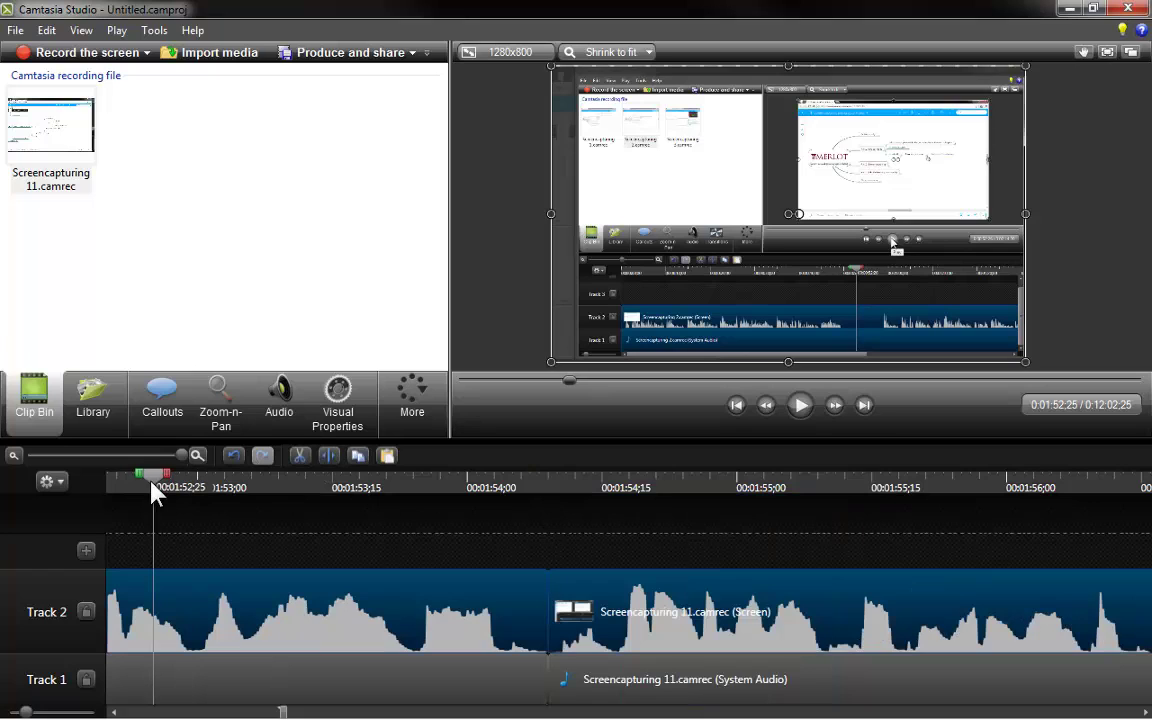
click(802, 406)
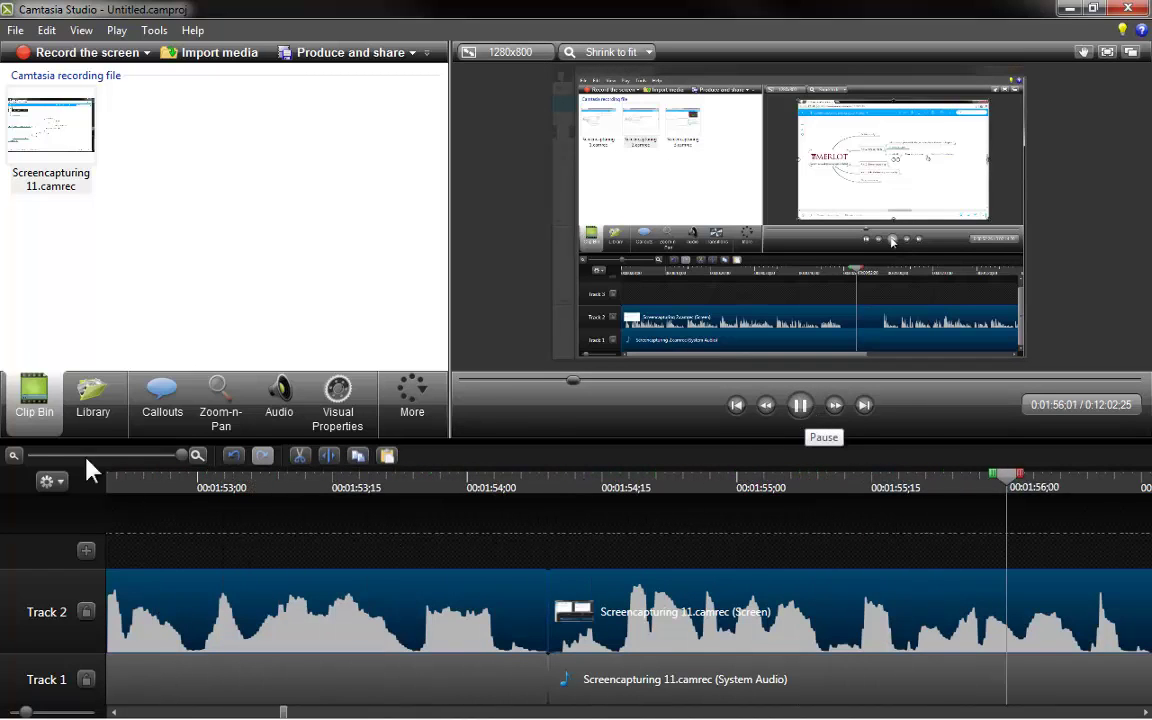
click(15, 457)
click(15, 457)
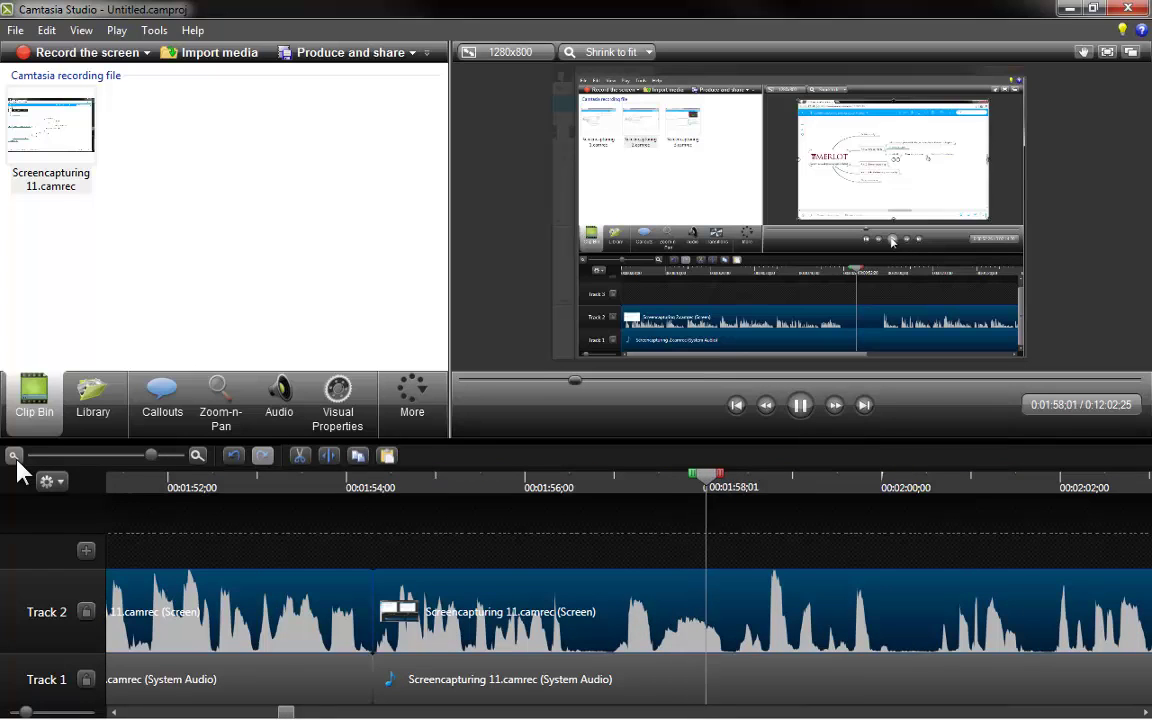
click(16, 460)
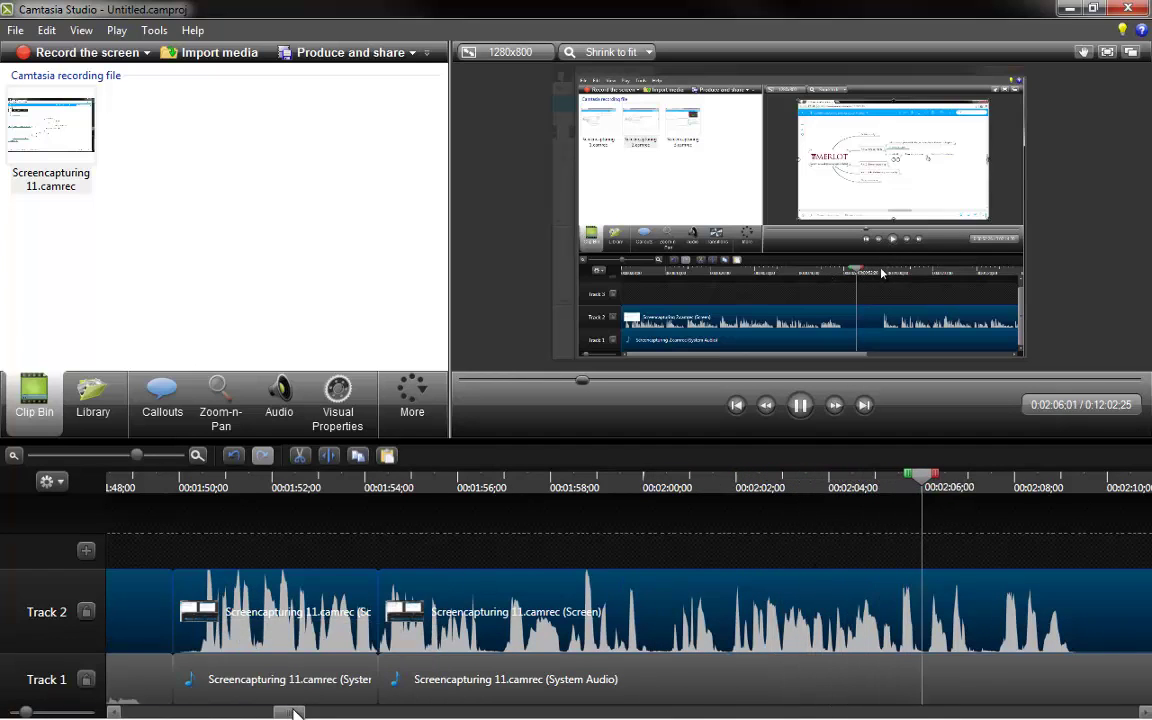
drag(292, 711, 310, 716)
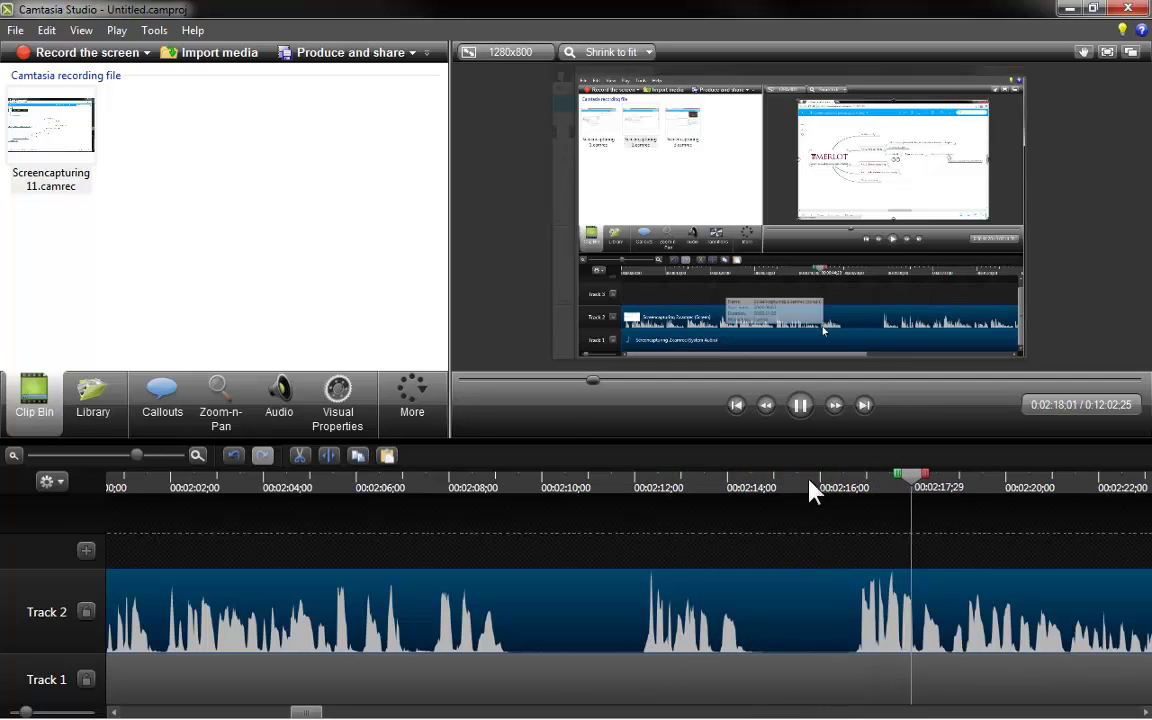
click(800, 405)
Step: Cut out the section from 00:02:07;08 to 00:02:16;18 and play across the cut from 00:02:04;25
drag(424, 490, 414, 484)
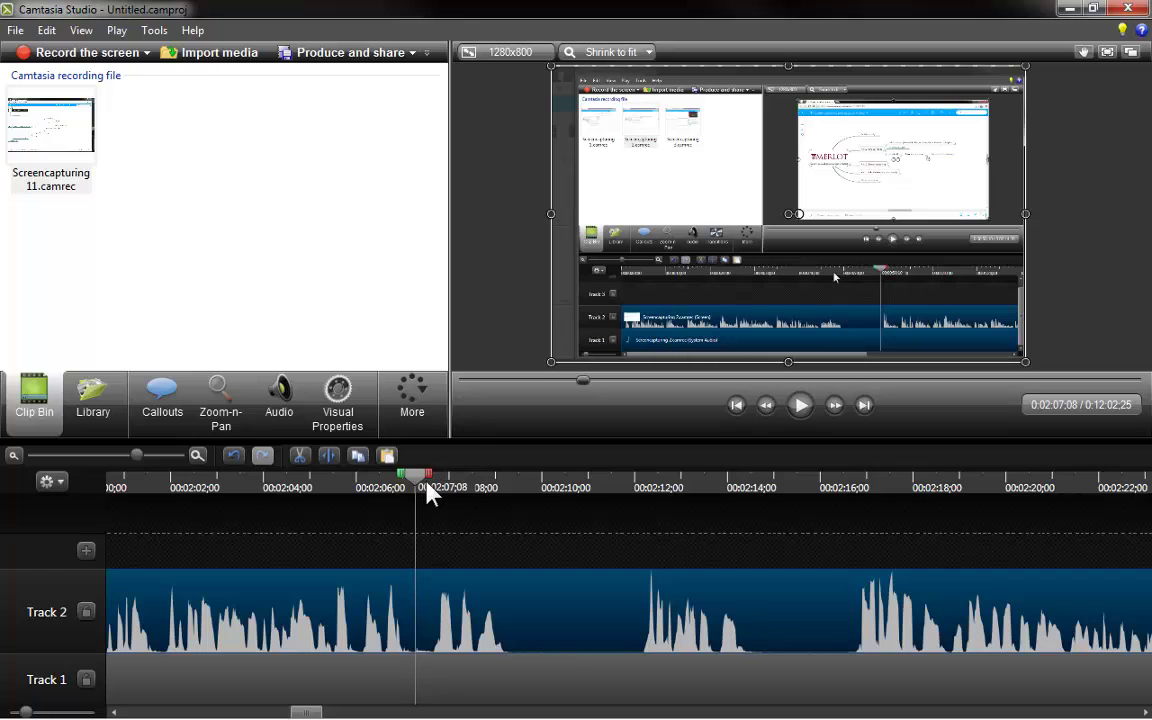
drag(432, 487, 862, 515)
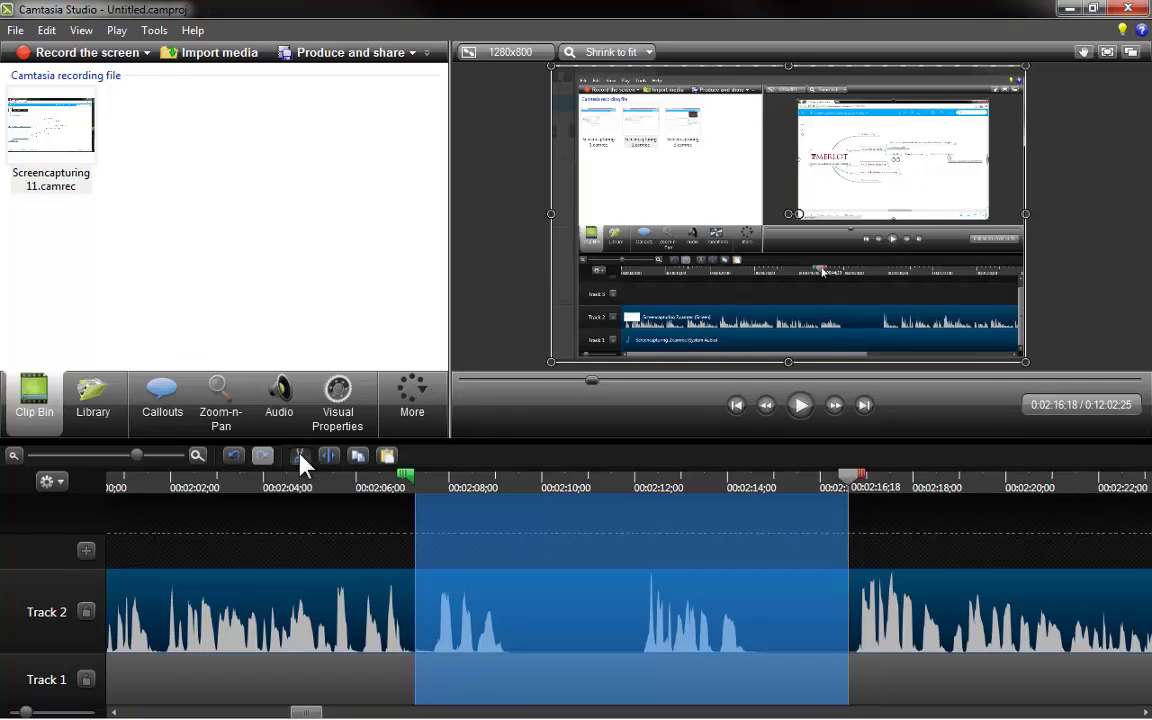
click(299, 455)
click(302, 487)
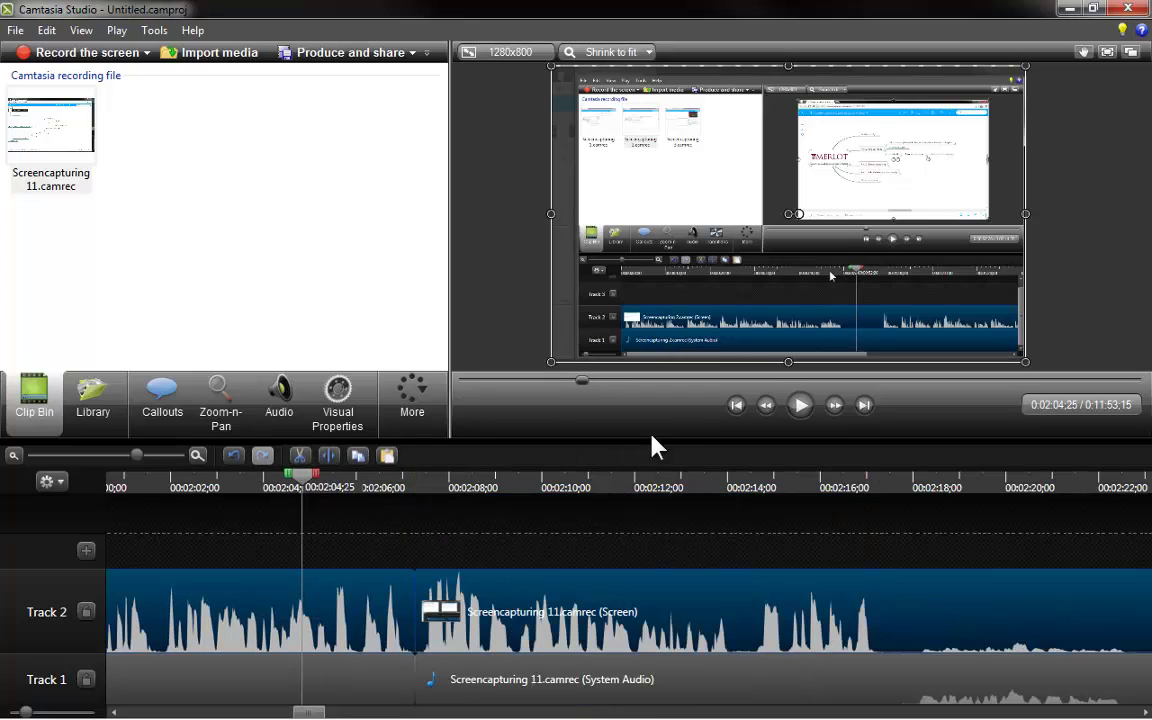
click(804, 410)
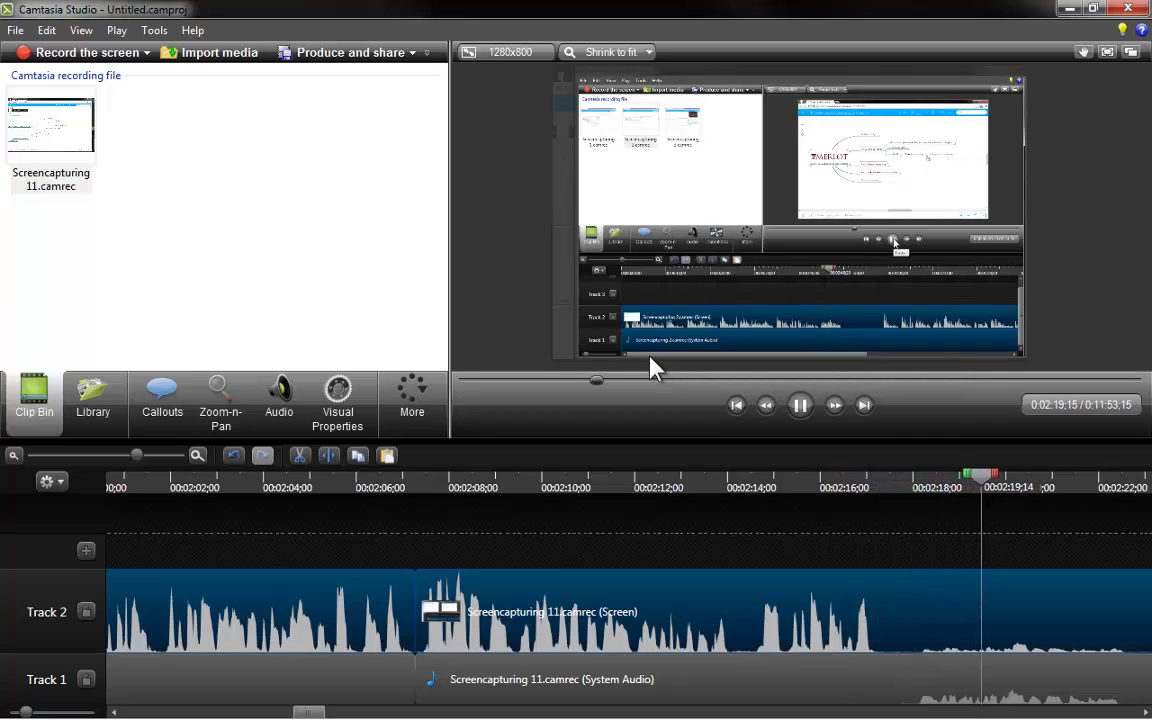
Step: Stop playback and replay the pause from 00:02:17;24 to about 00:02:21;25 to check its background sound
click(800, 405)
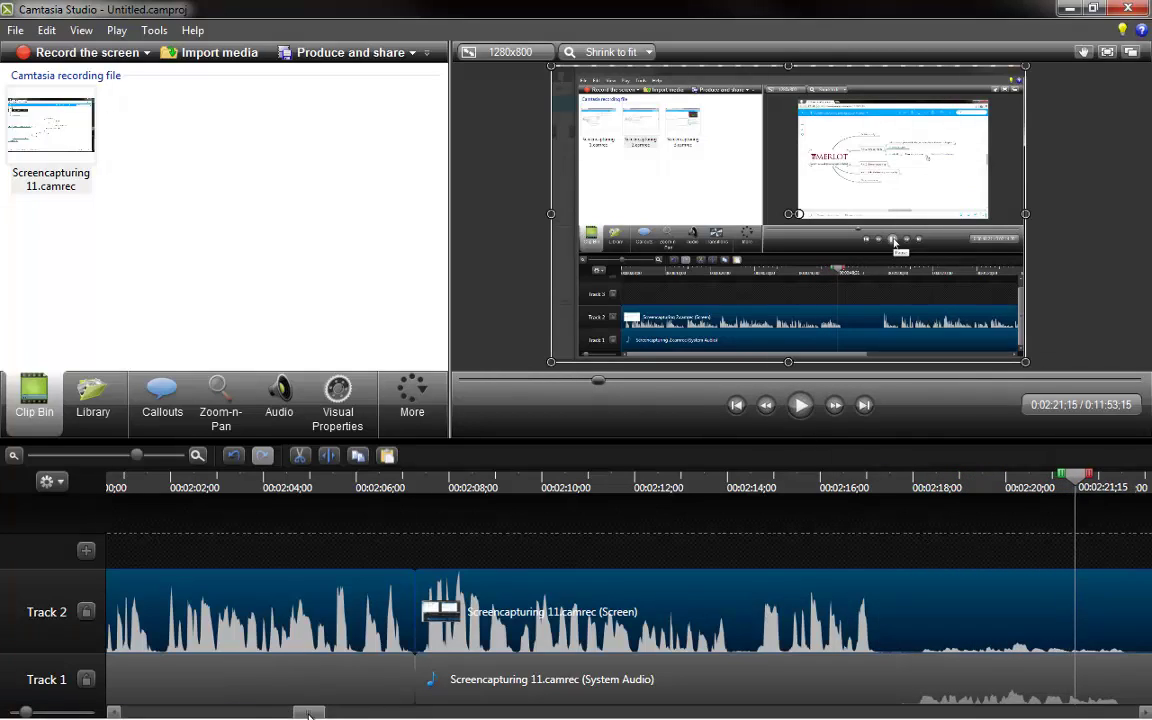
drag(309, 713, 321, 713)
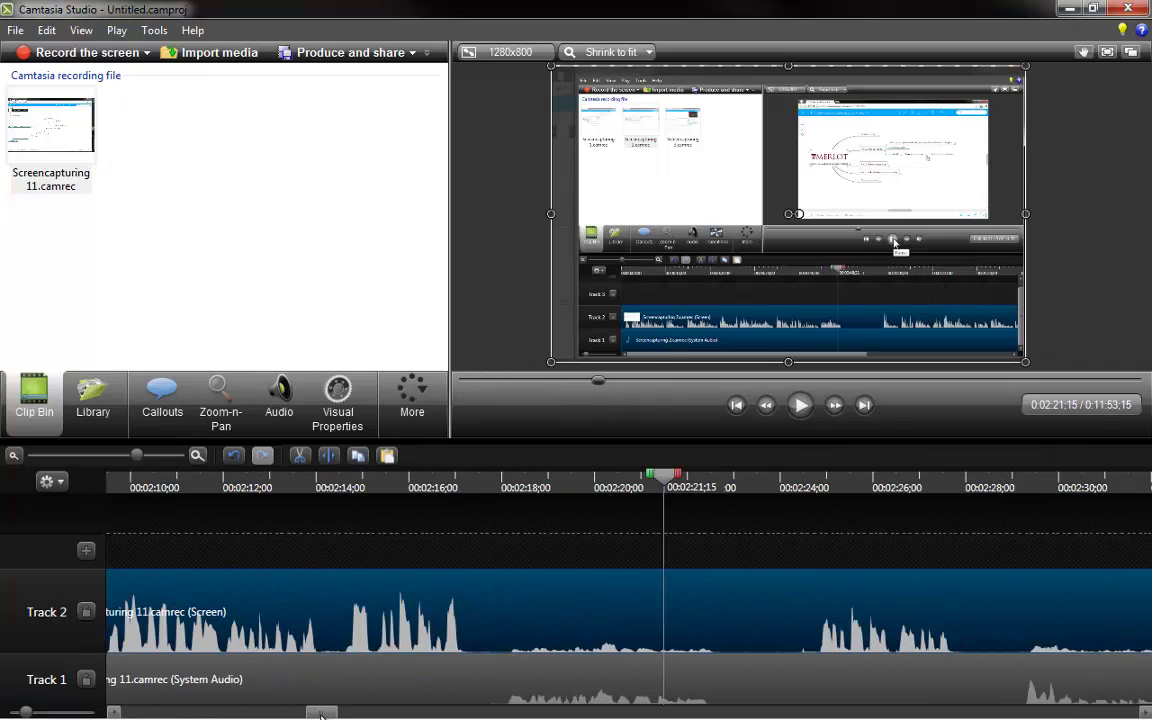
click(496, 487)
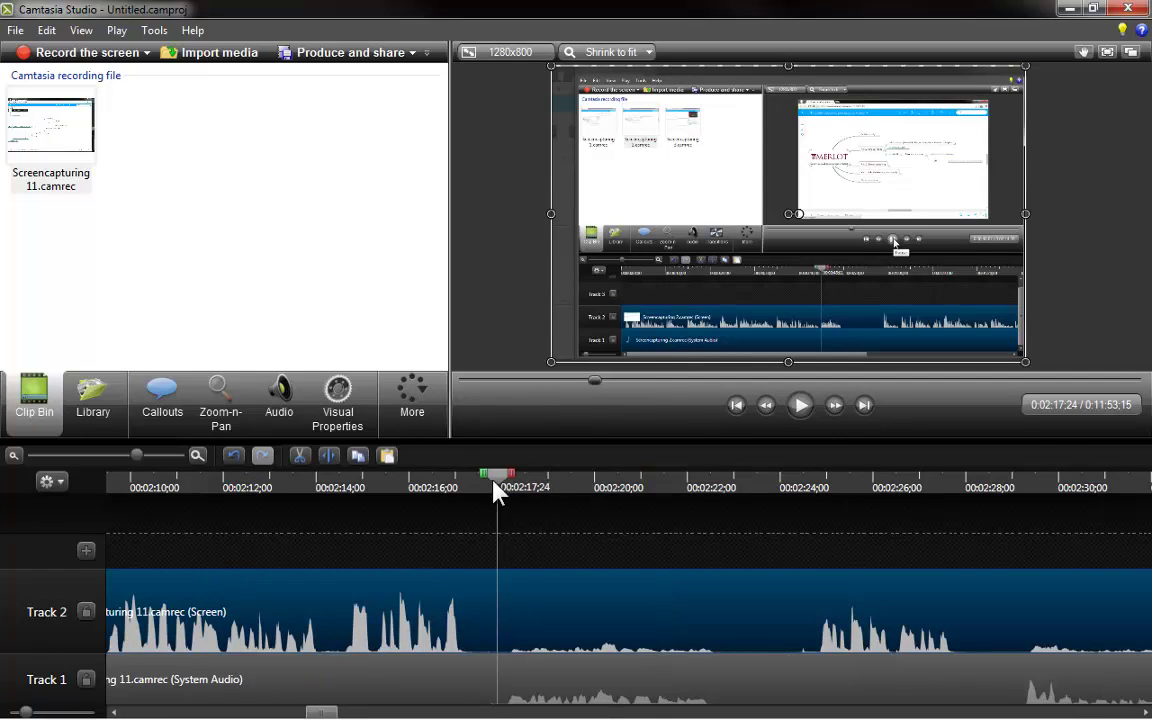
click(801, 405)
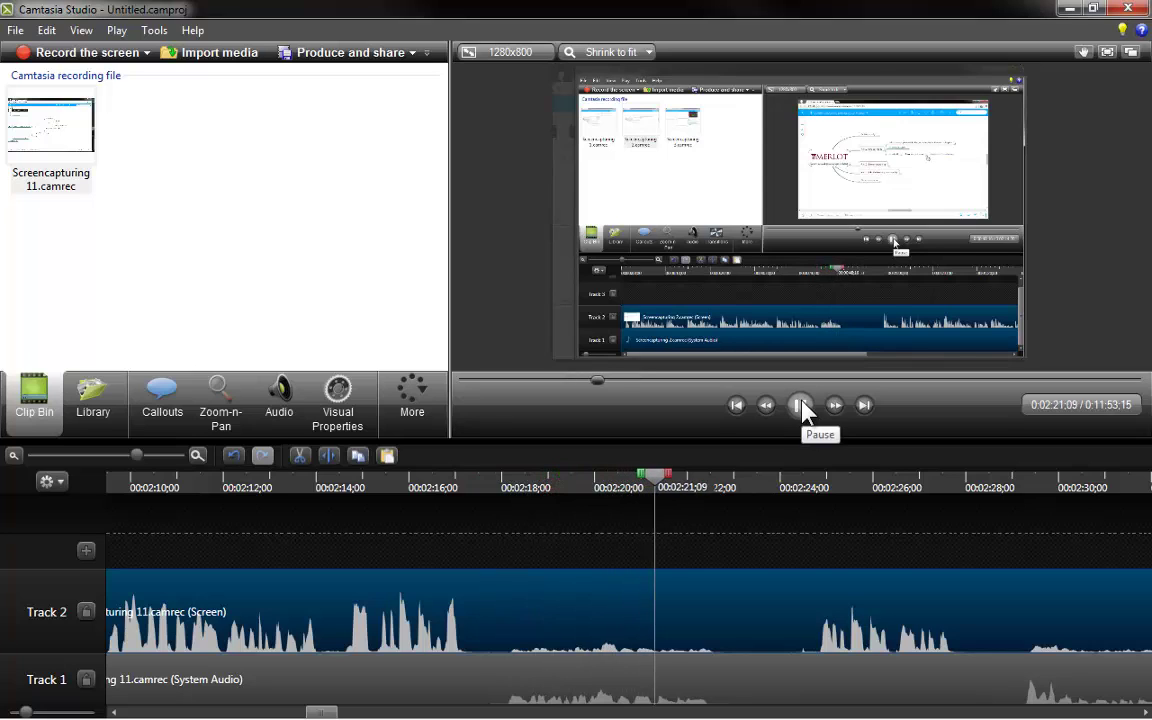
click(801, 405)
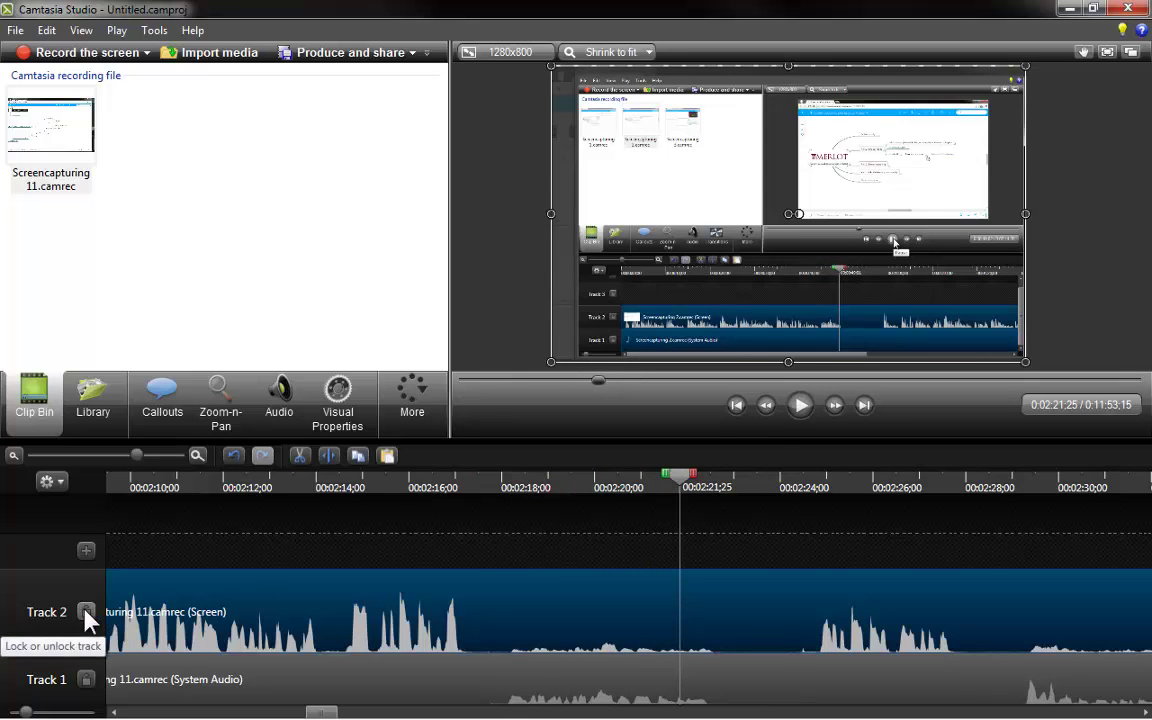
Step: Lock Track 1, silence Track 2's audio from 00:02:17;13 to 00:02:24;24, and play from 00:02:16;12 to check it
click(88, 677)
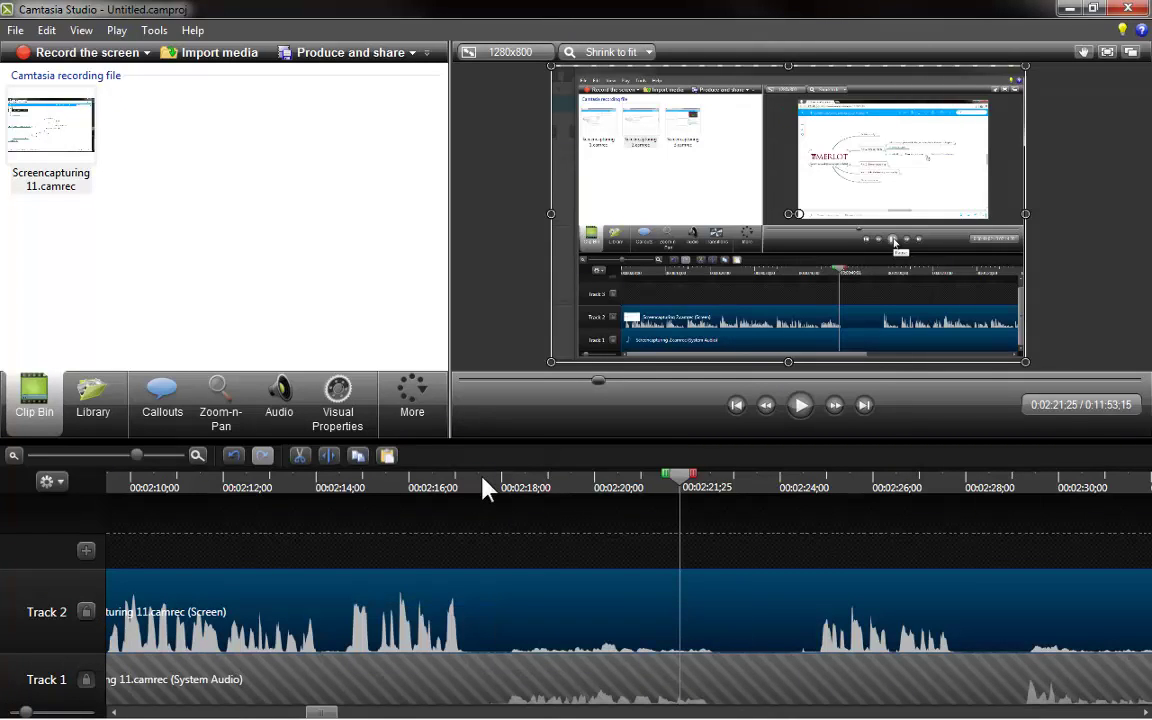
drag(481, 488, 830, 514)
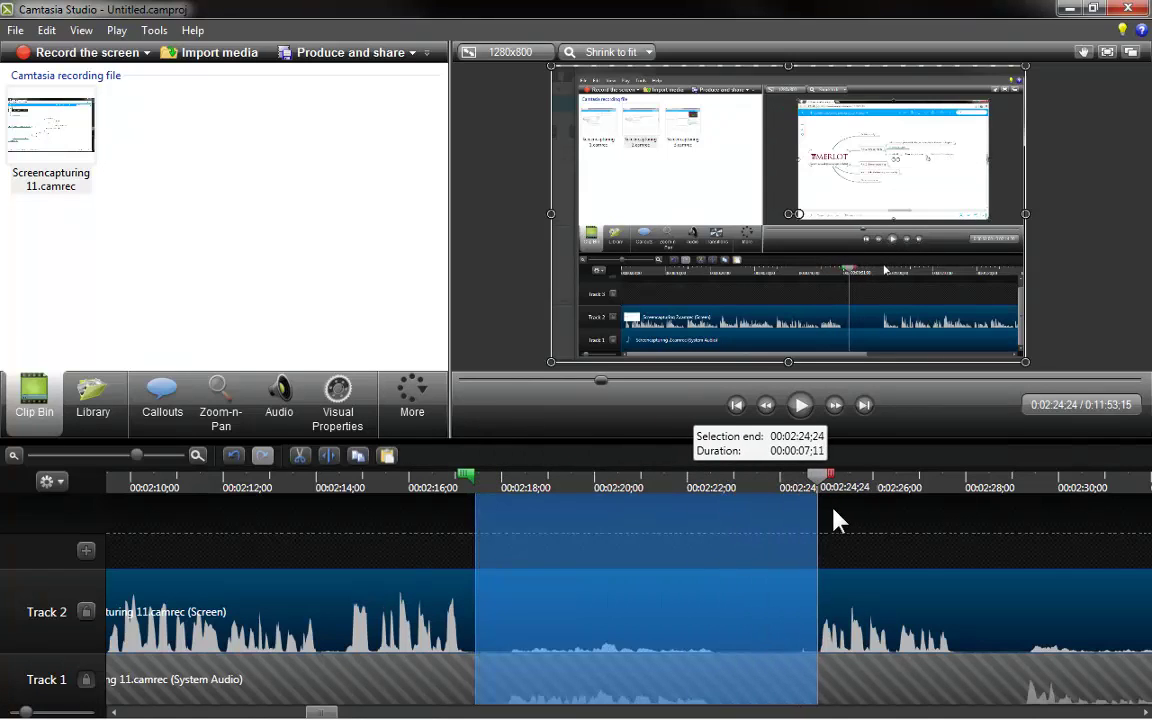
click(281, 405)
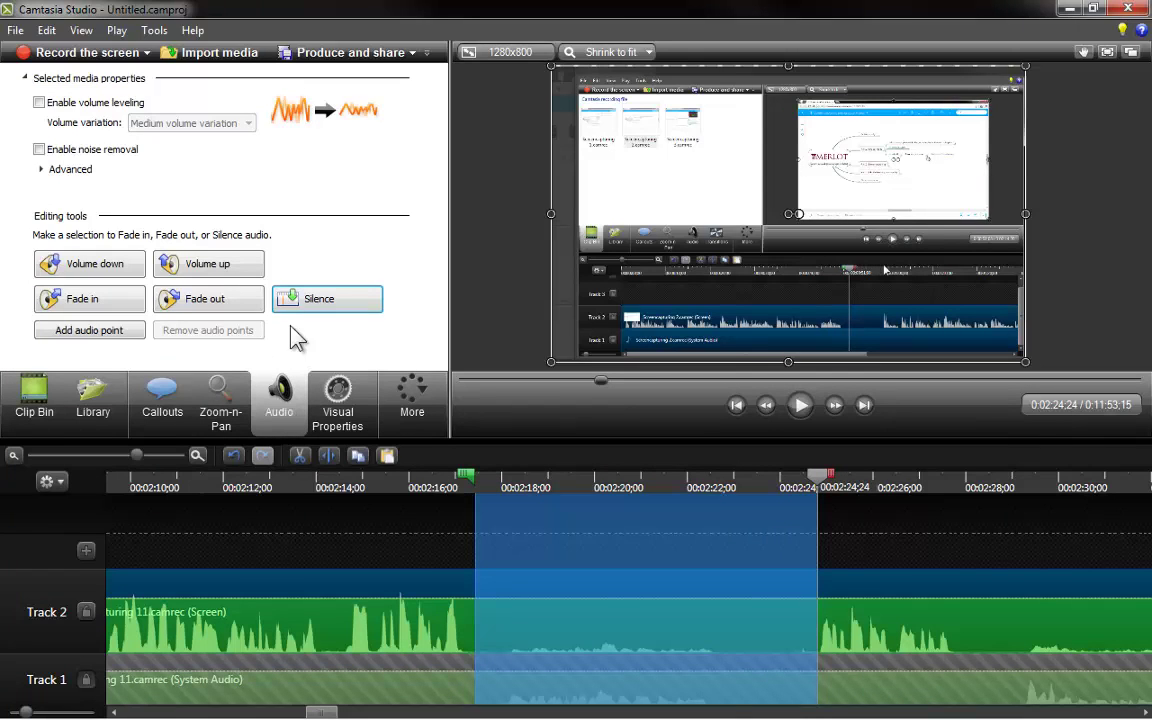
click(310, 300)
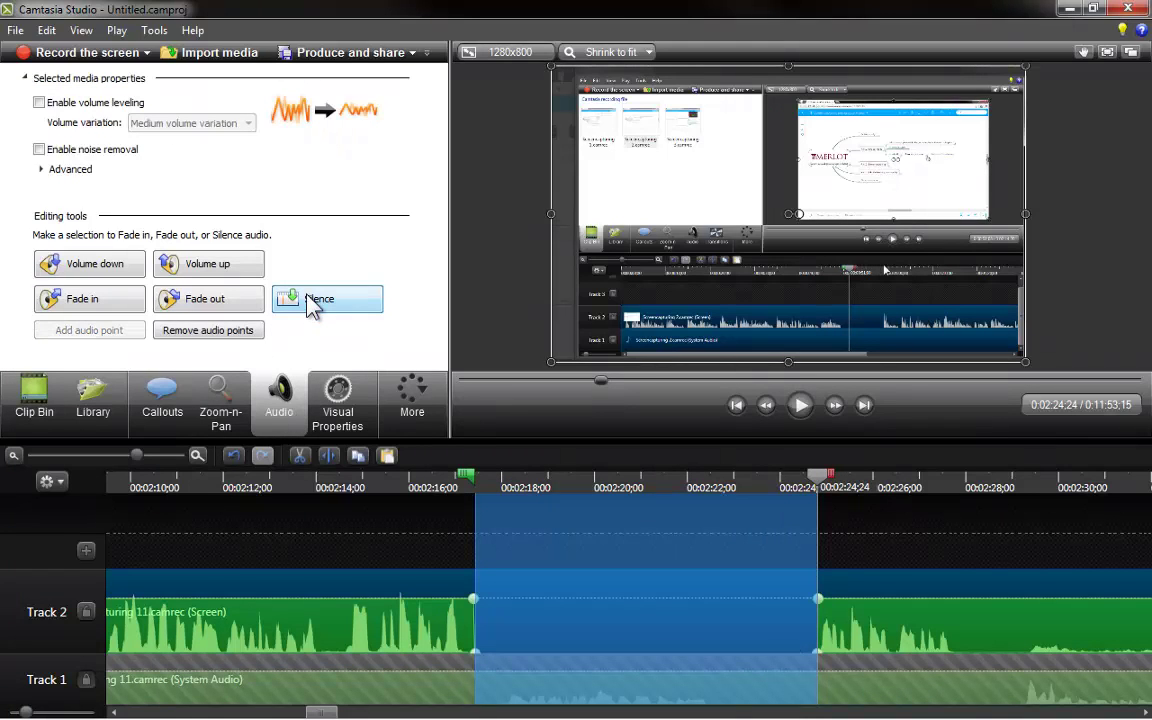
click(430, 490)
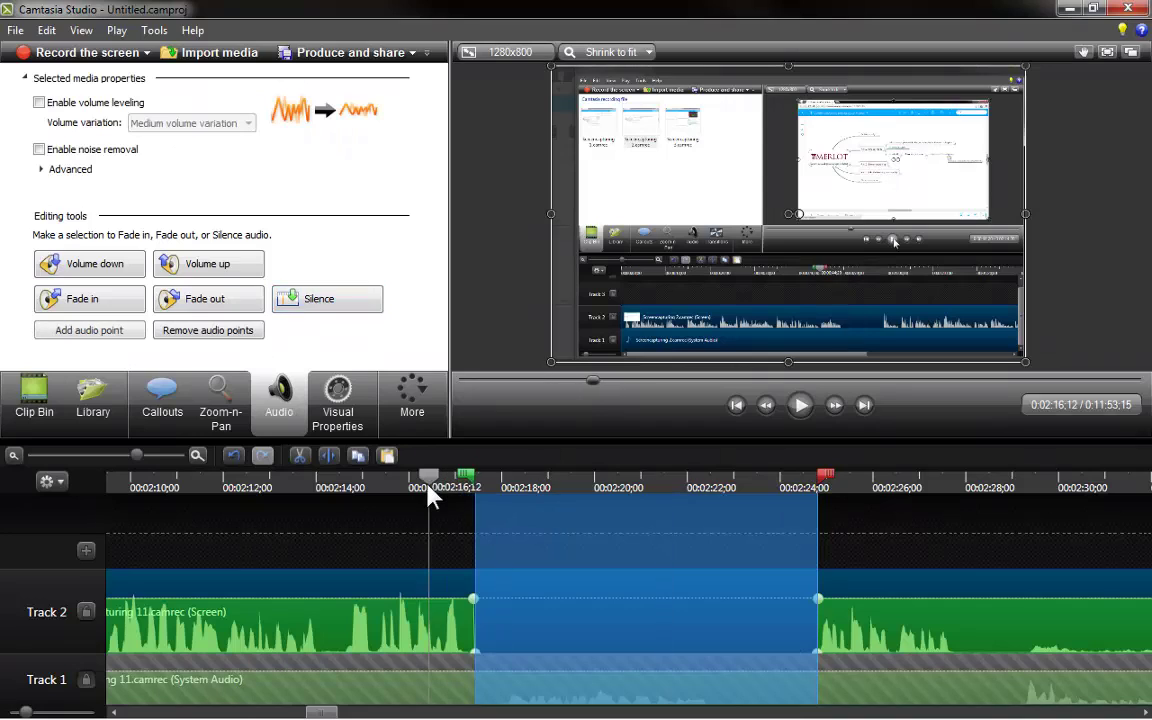
click(801, 405)
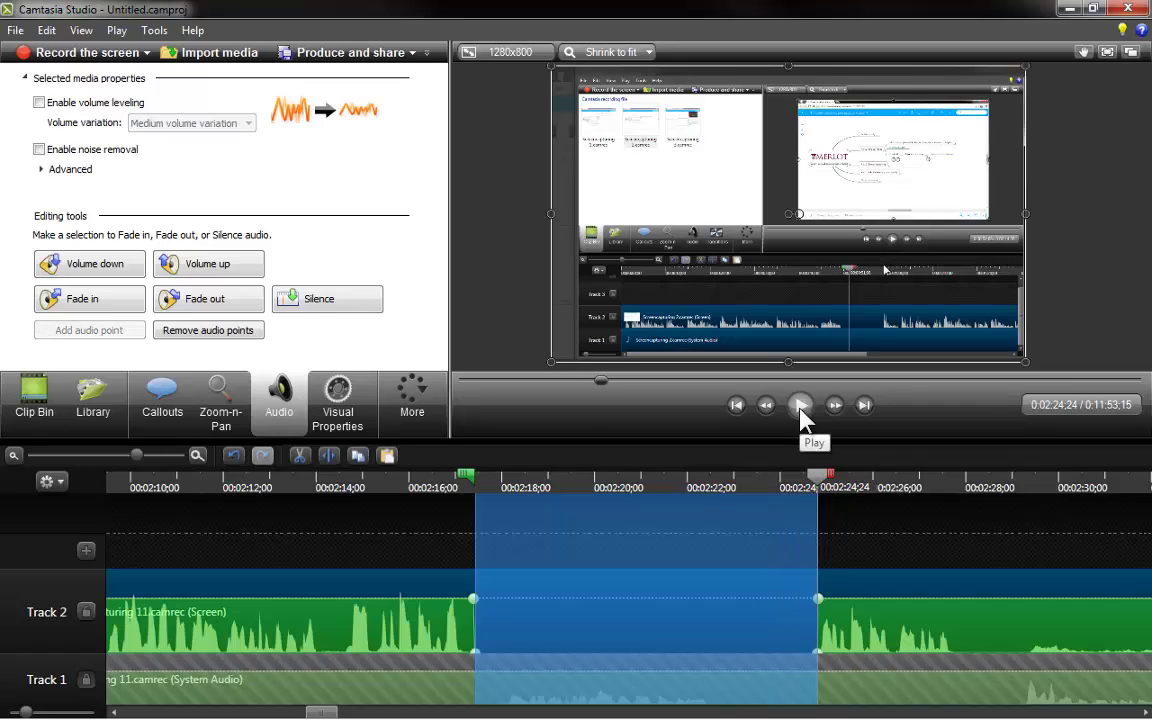
Step: Cut the section from 00:02:22;22 to 00:02:24;19 out of Track 2 and play across the cut to 00:02:29;24
click(721, 484)
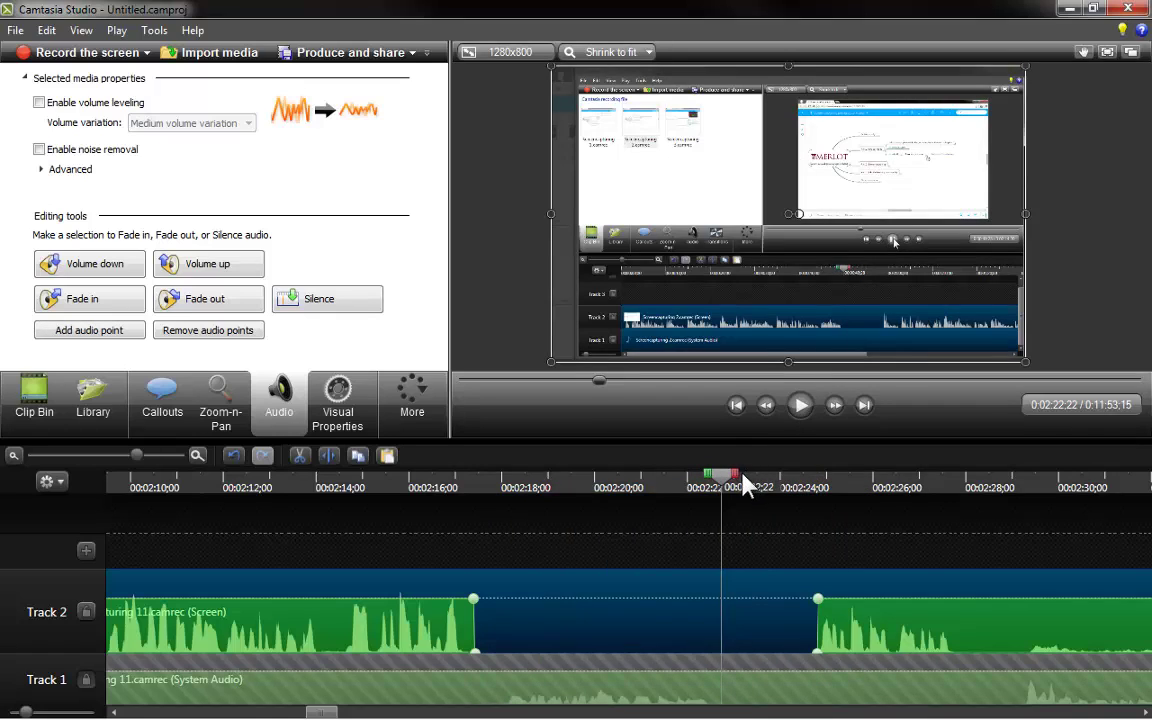
drag(742, 478, 826, 484)
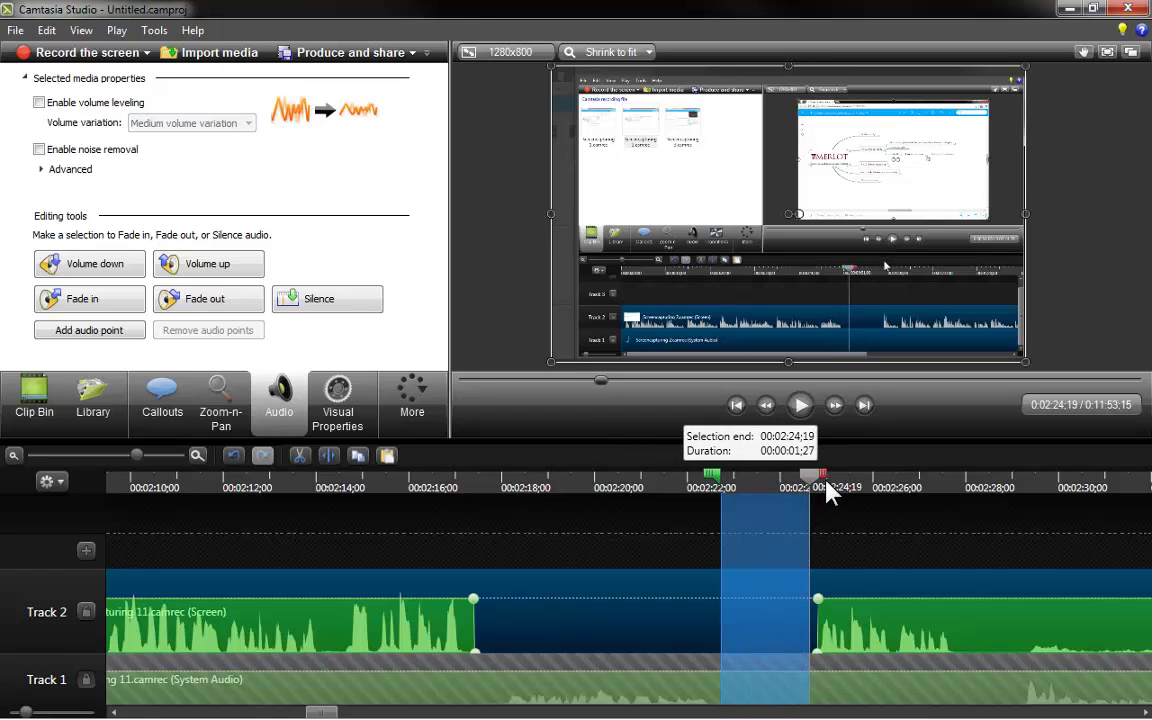
click(304, 461)
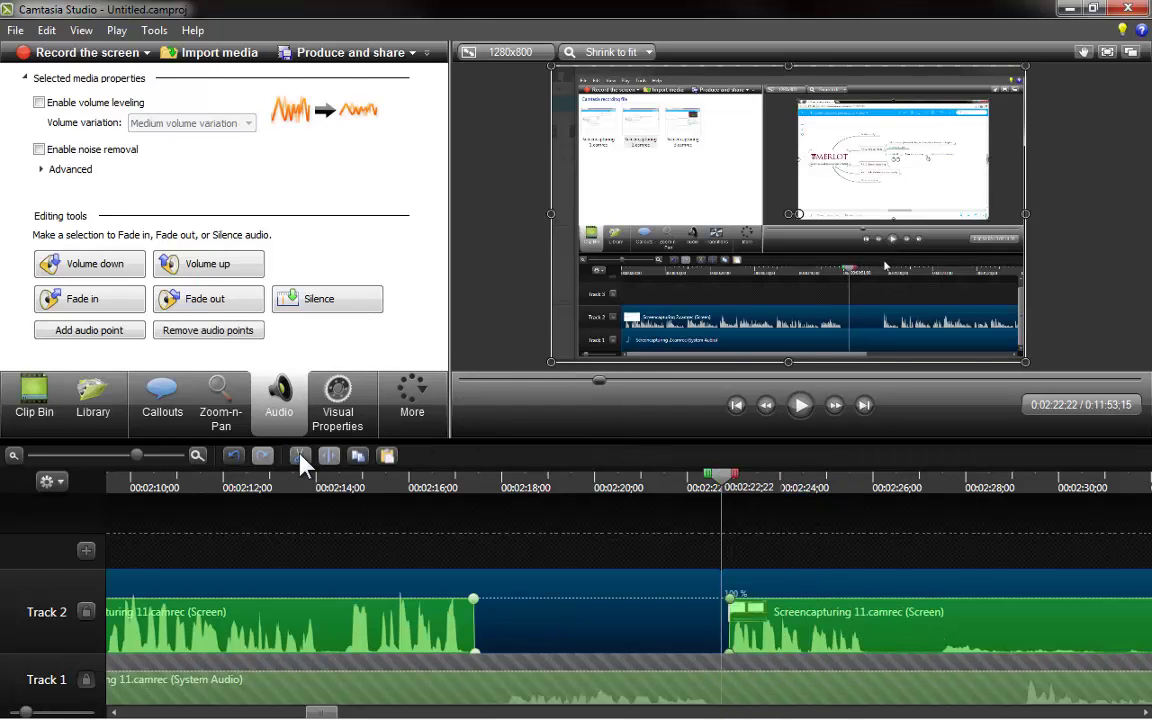
click(33, 405)
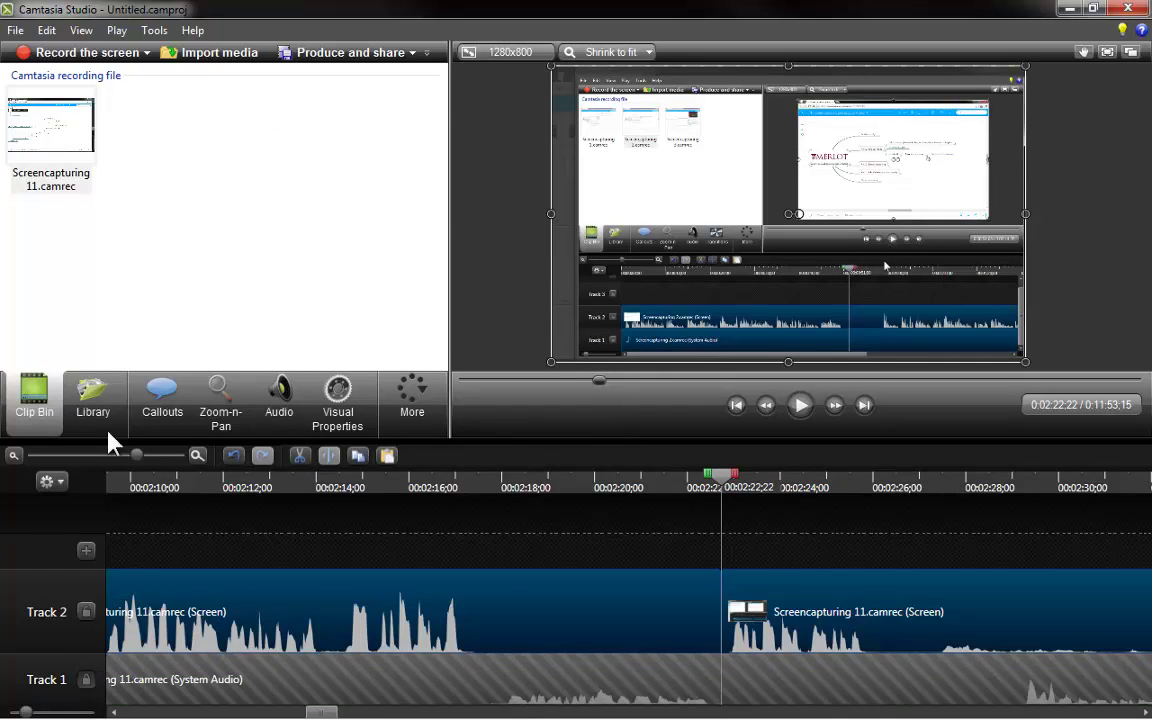
click(643, 480)
click(802, 405)
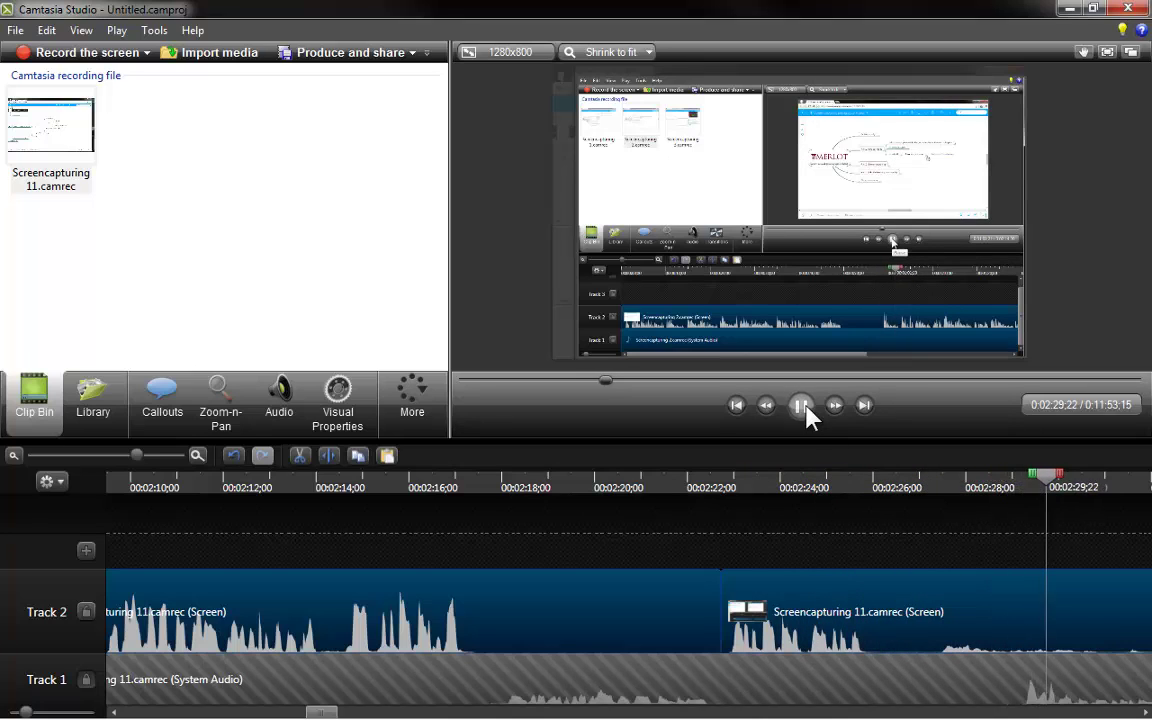
click(800, 405)
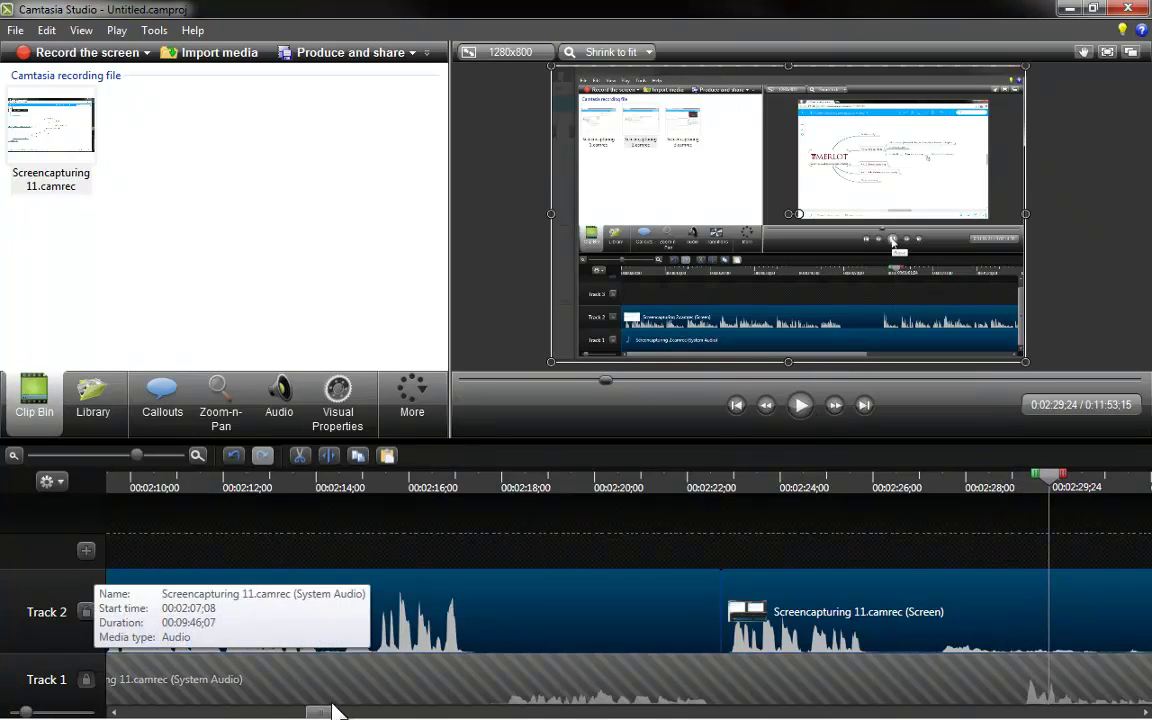
Step: Unlock Track 1, lock Track 2, and split the system audio clip at 00:02:26;14
drag(322, 712, 344, 714)
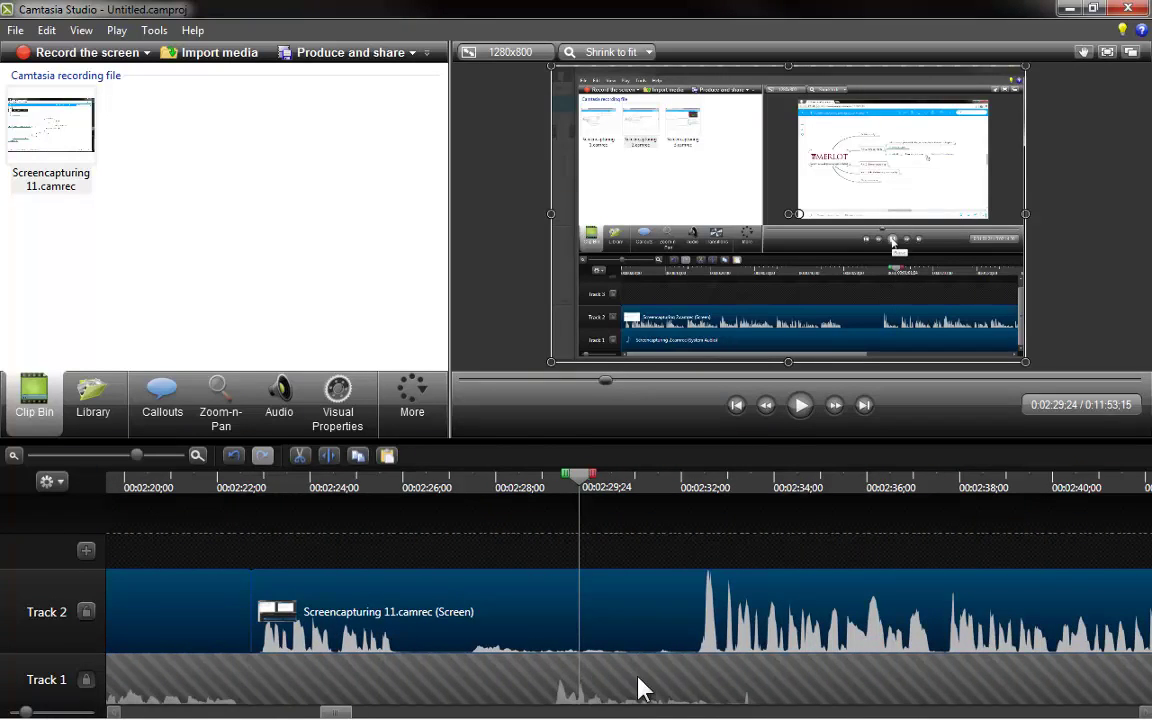
click(428, 488)
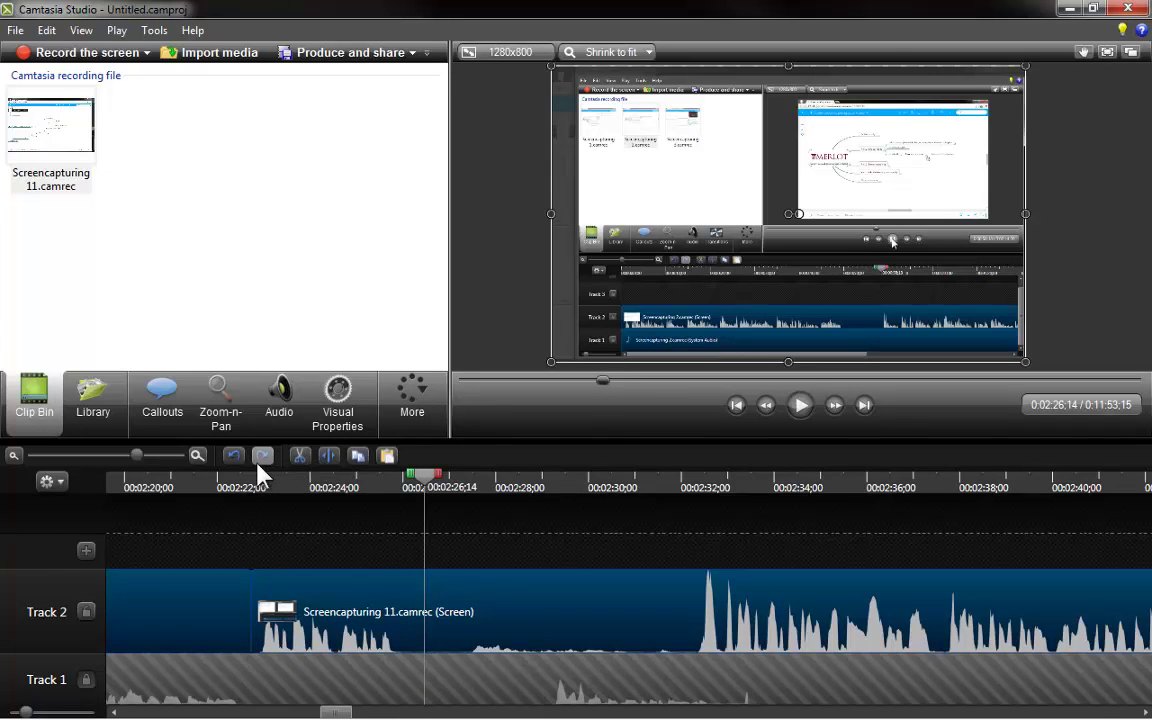
click(329, 466)
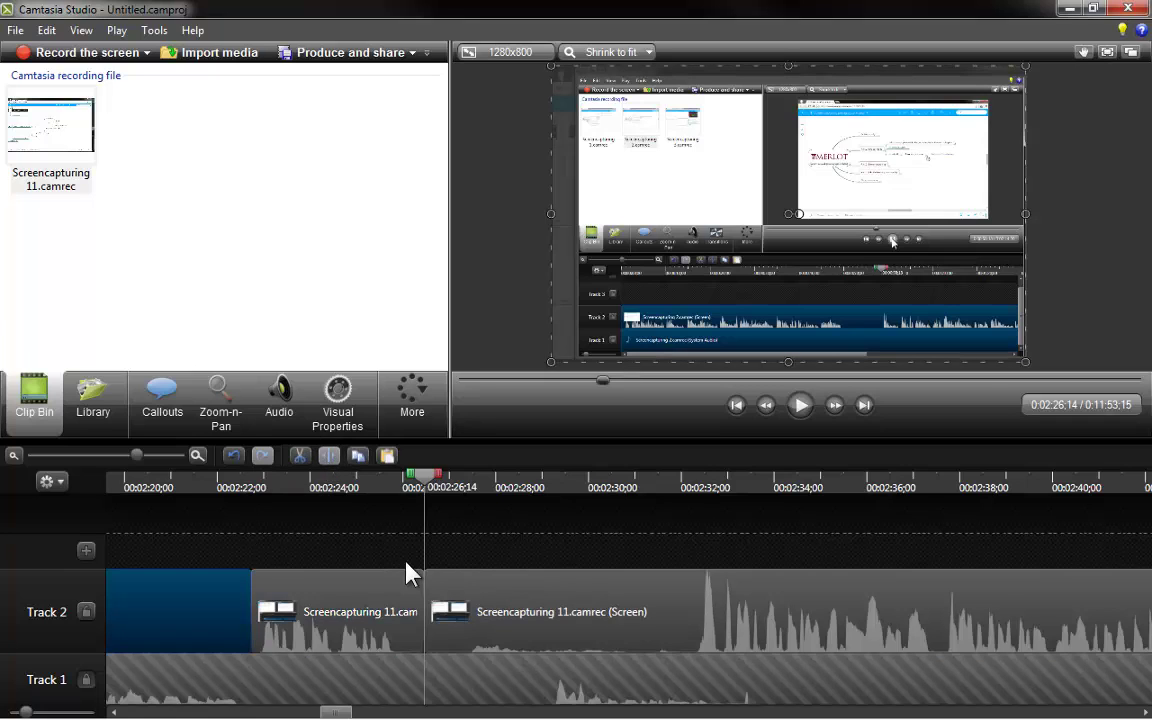
click(233, 456)
click(87, 681)
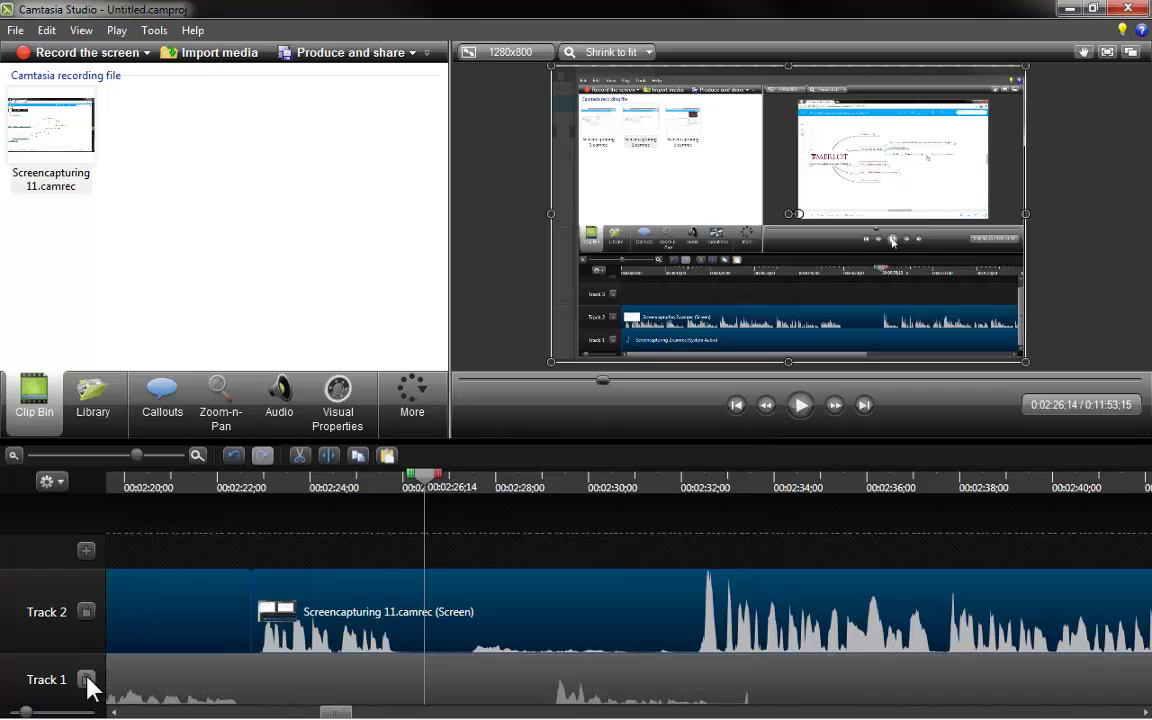
click(87, 611)
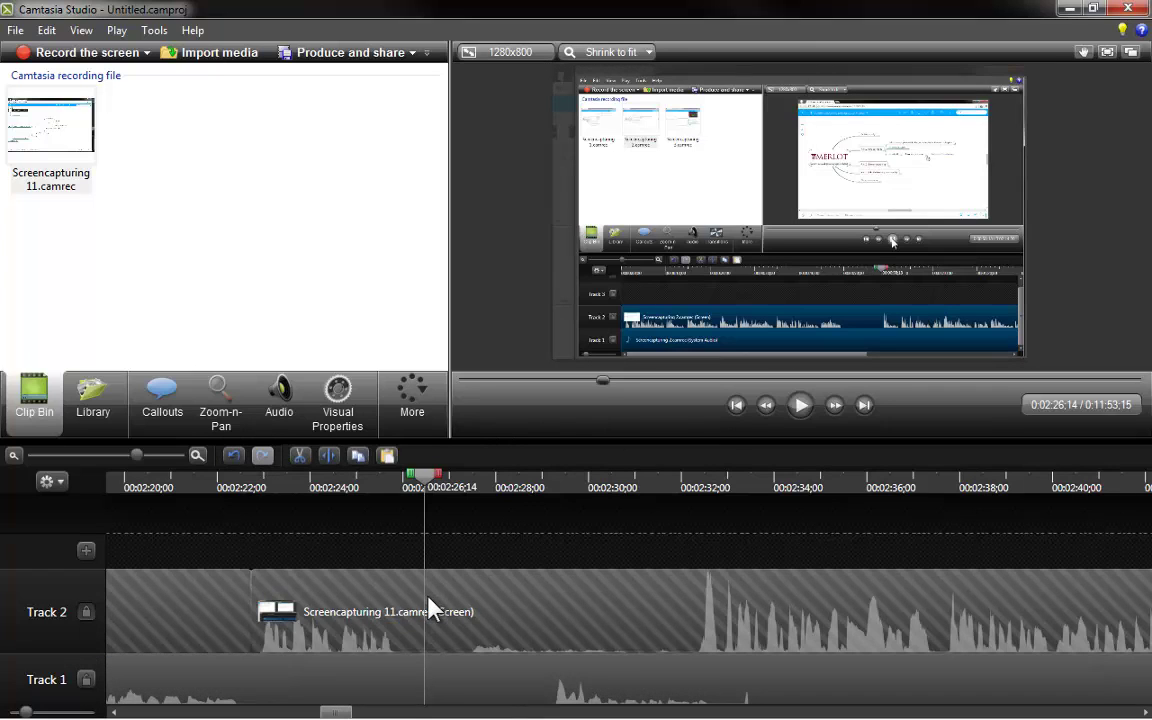
click(422, 686)
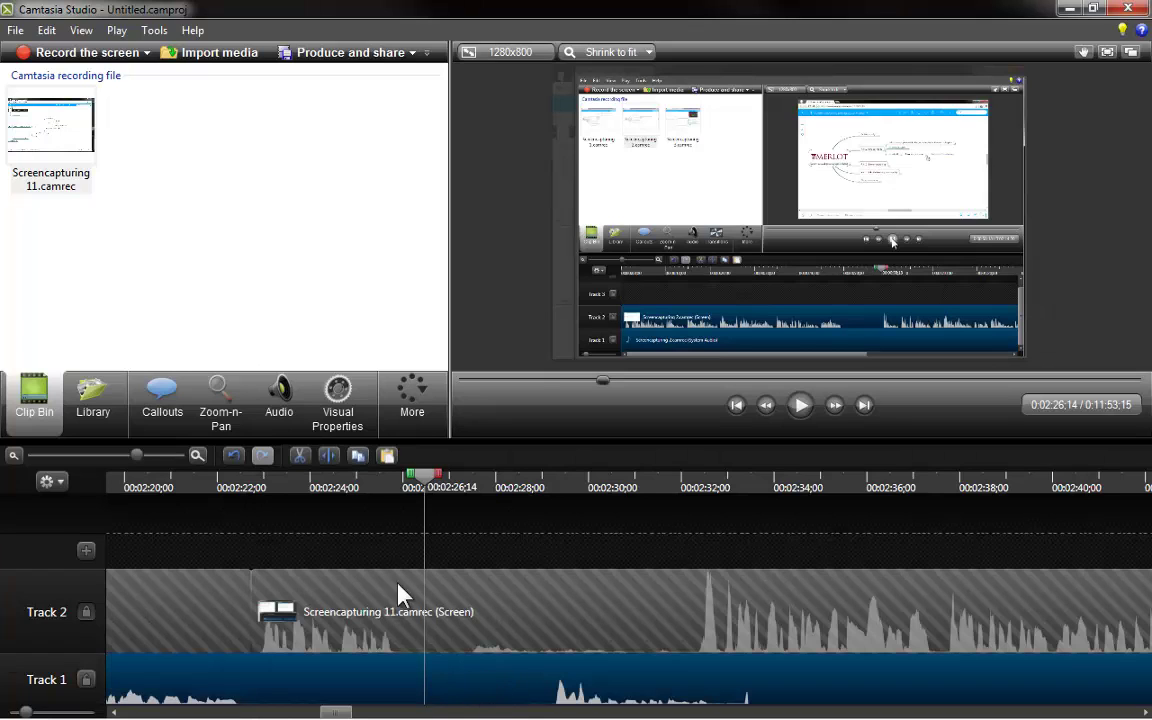
click(329, 456)
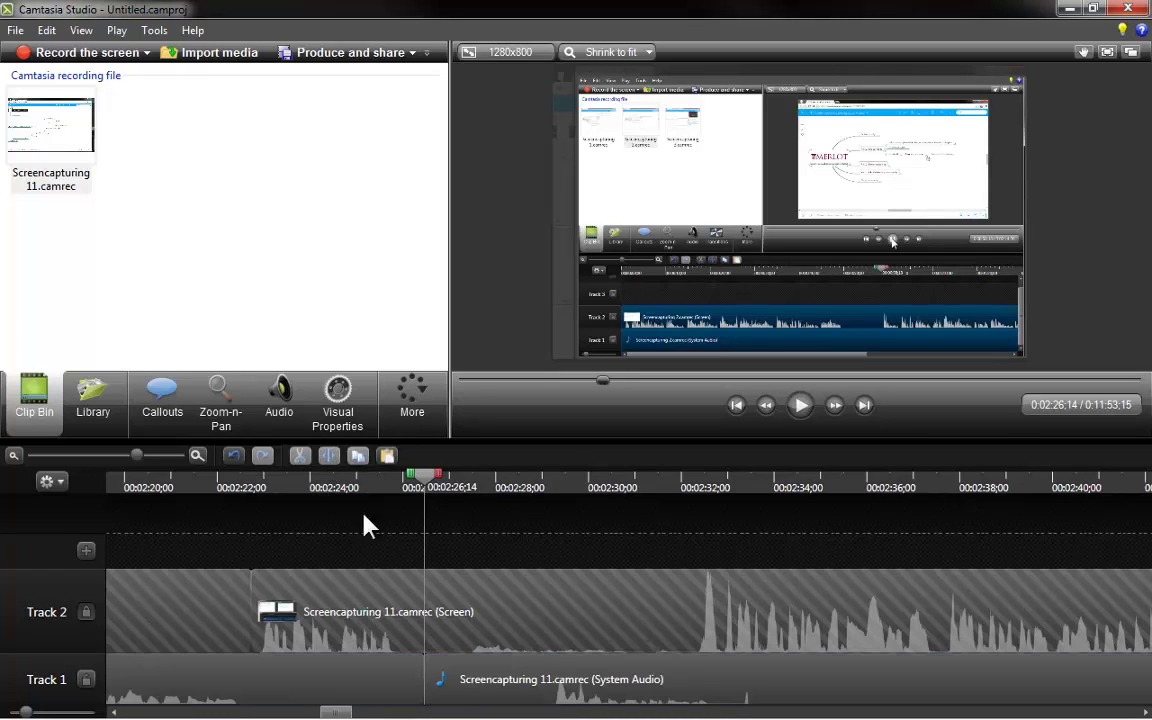
Step: Trim the quiet stretch of system audio on both sides of the split and move the second clip earlier to about 00:02:27;10
click(432, 686)
drag(424, 681, 264, 688)
drag(426, 679, 558, 680)
drag(708, 677, 632, 676)
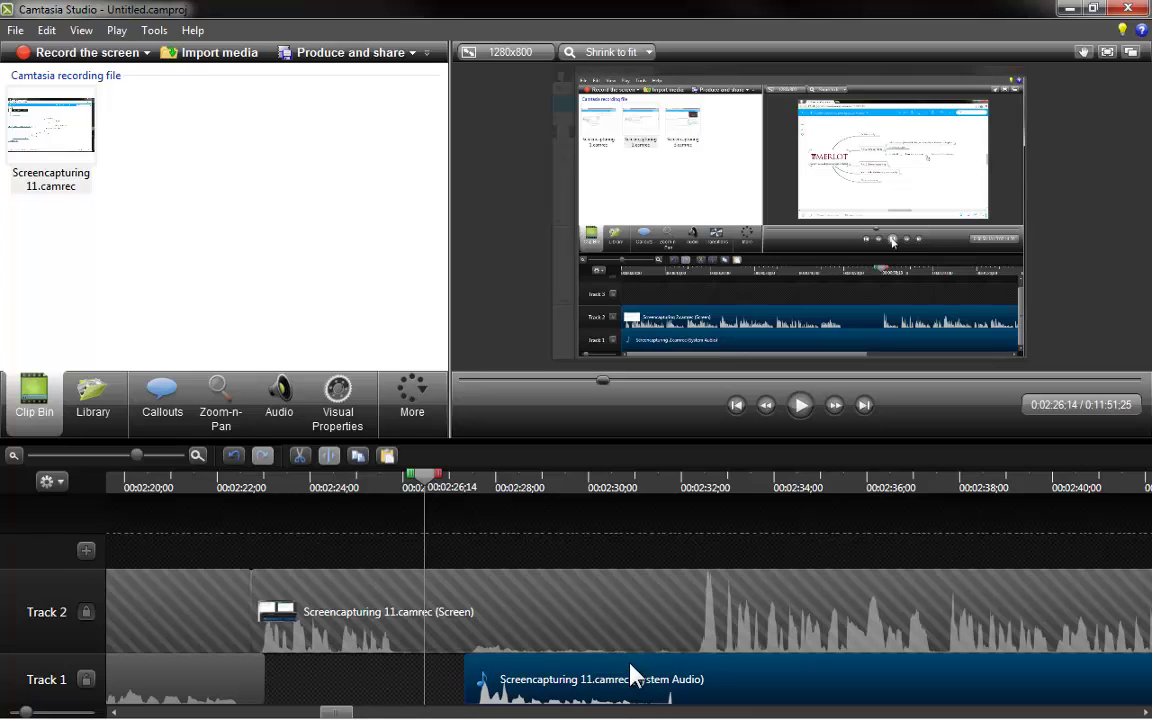
Step: Nudge the second system audio clip slightly earlier and play from 00:02:27;02 to 00:02:32;06 to check its sync with the picture
click(804, 402)
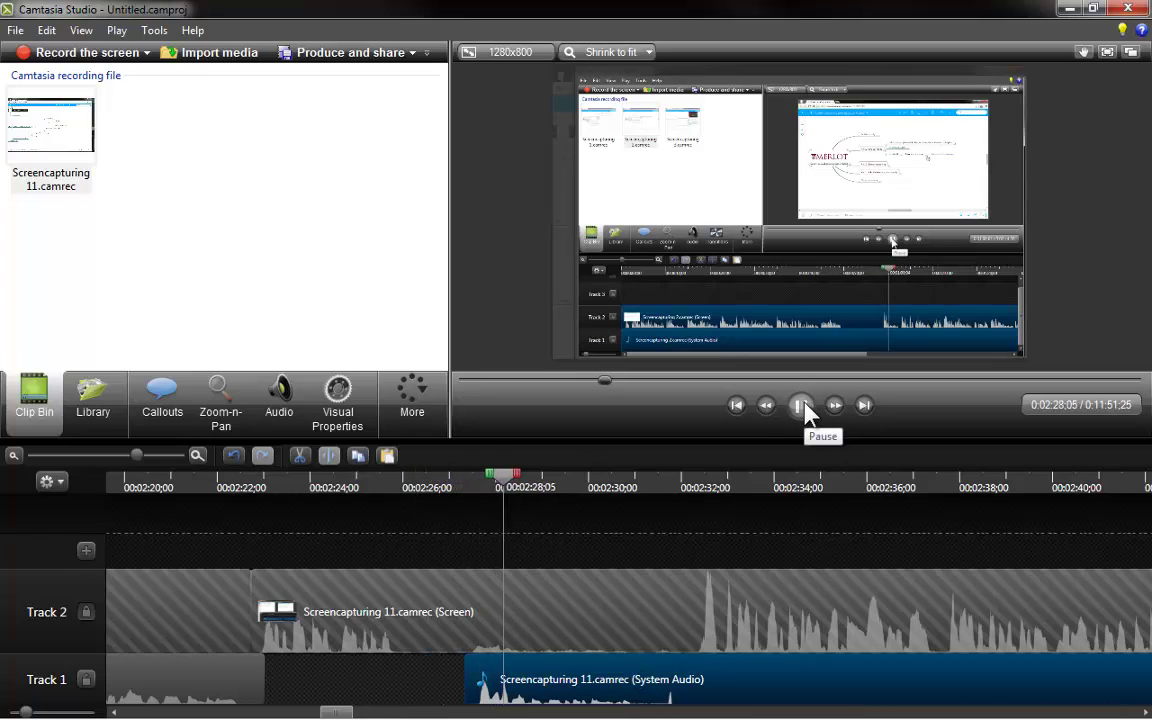
click(804, 404)
drag(590, 686, 586, 681)
click(456, 490)
click(453, 483)
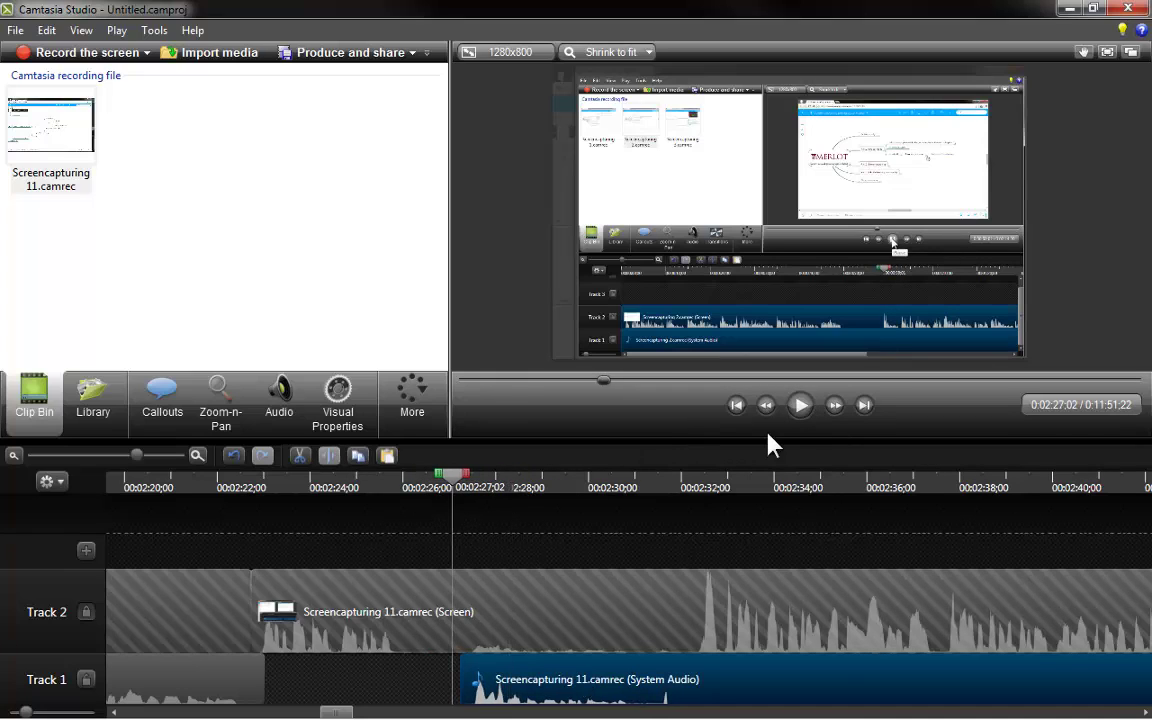
click(801, 406)
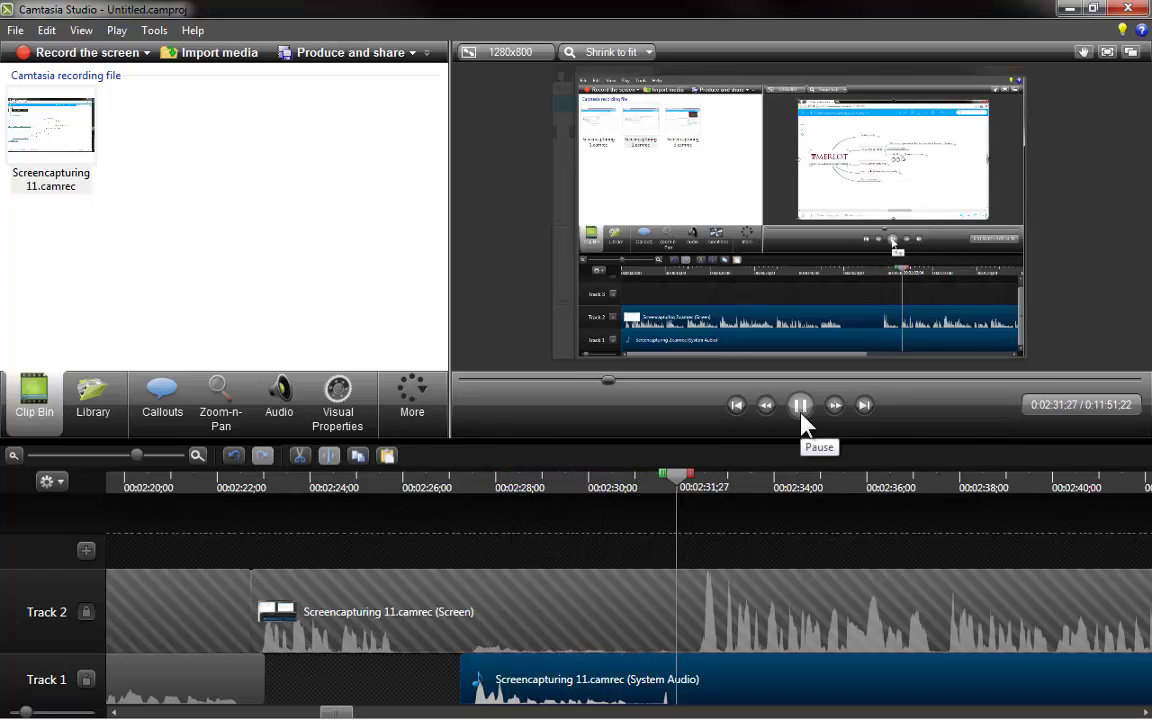
click(801, 406)
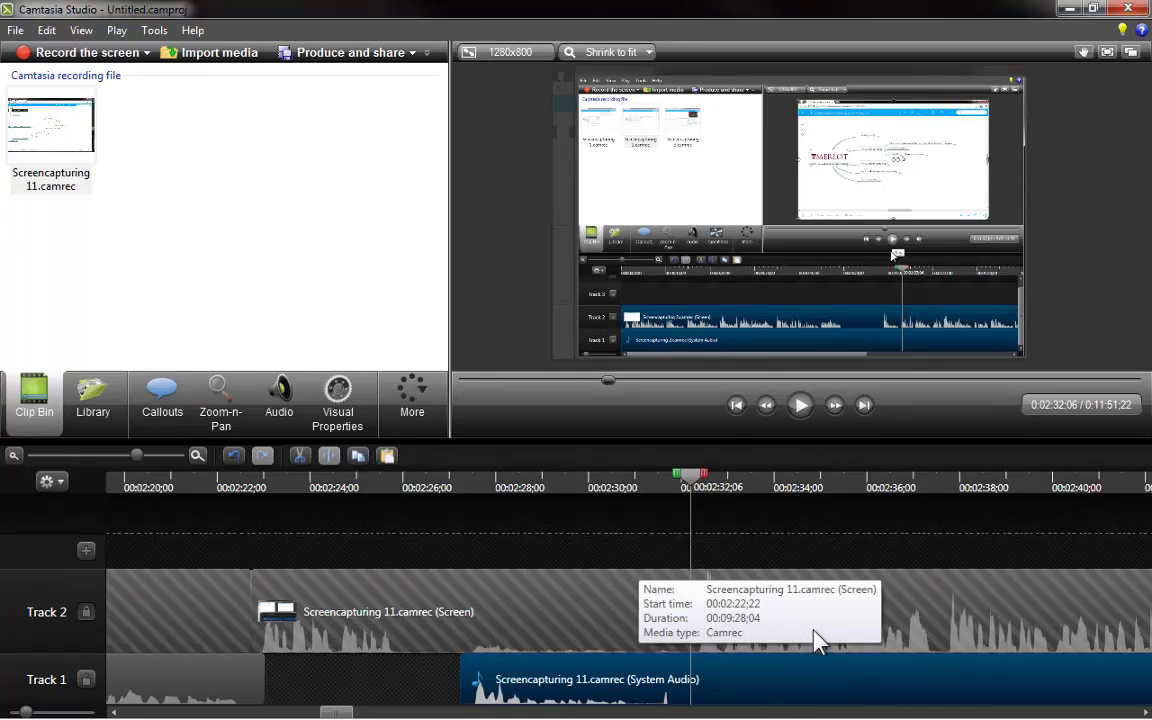
Step: Unlock Track 2, lock Track 1, silence Track 2's audio from about 00:02:26;00 to 00:02:32;07, and place the playhead at 00:02:24;18
click(86, 614)
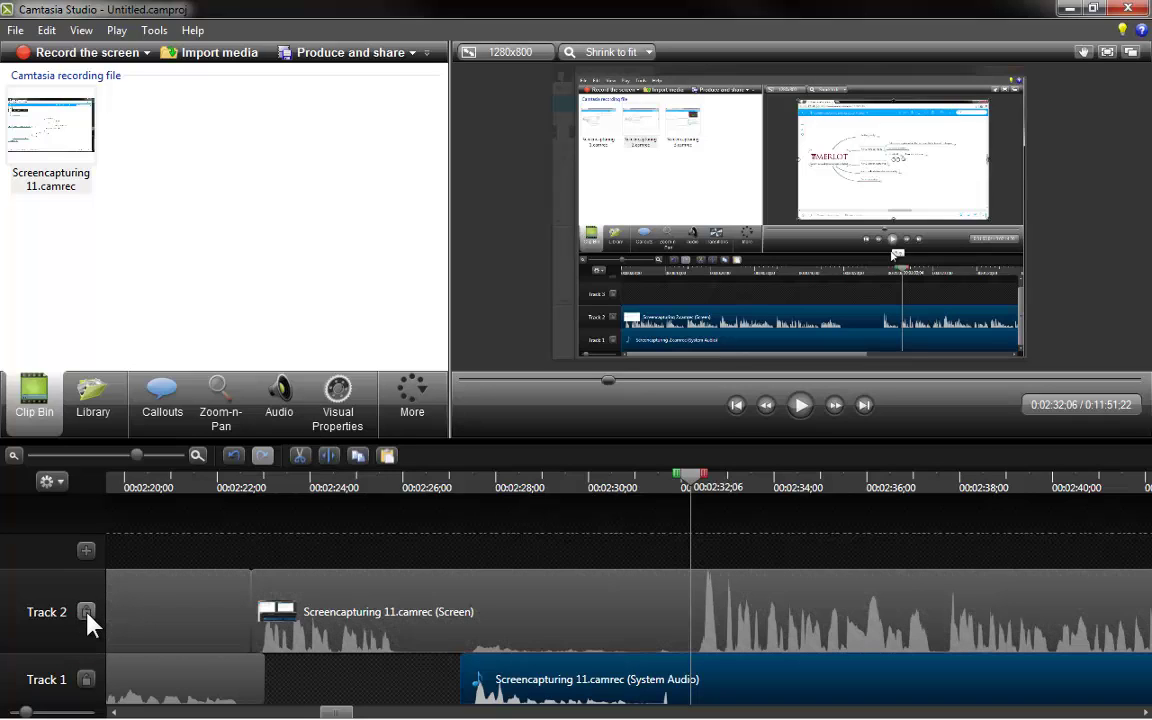
click(87, 681)
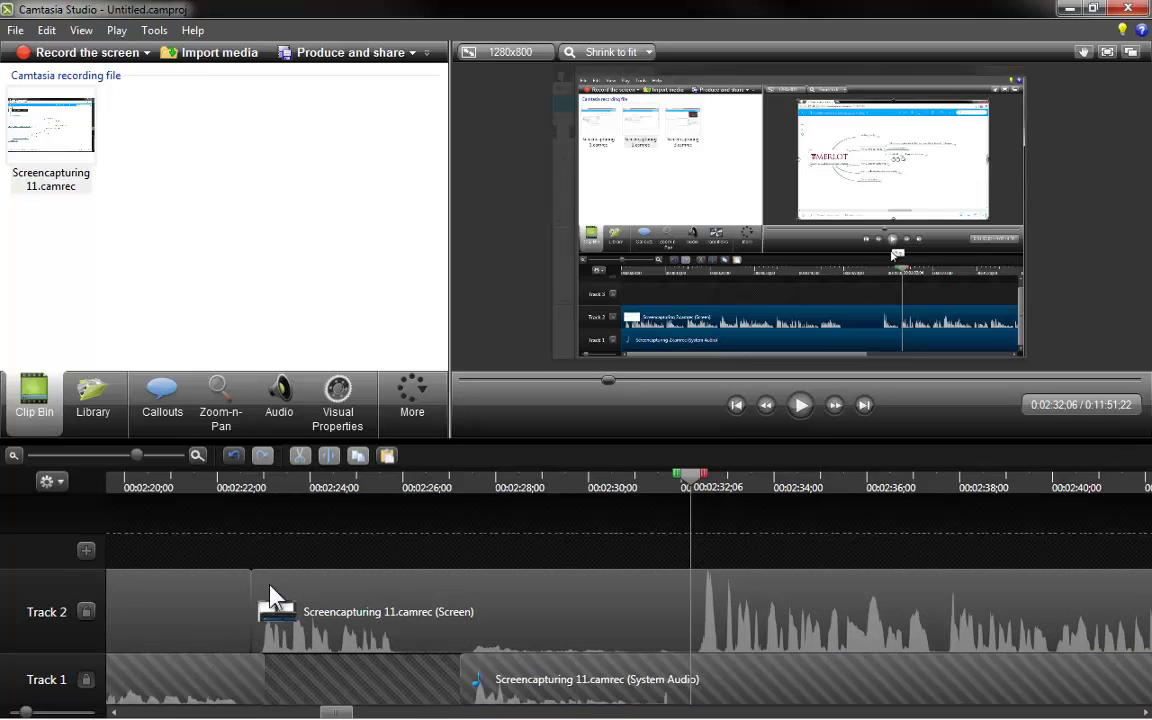
drag(410, 490, 708, 497)
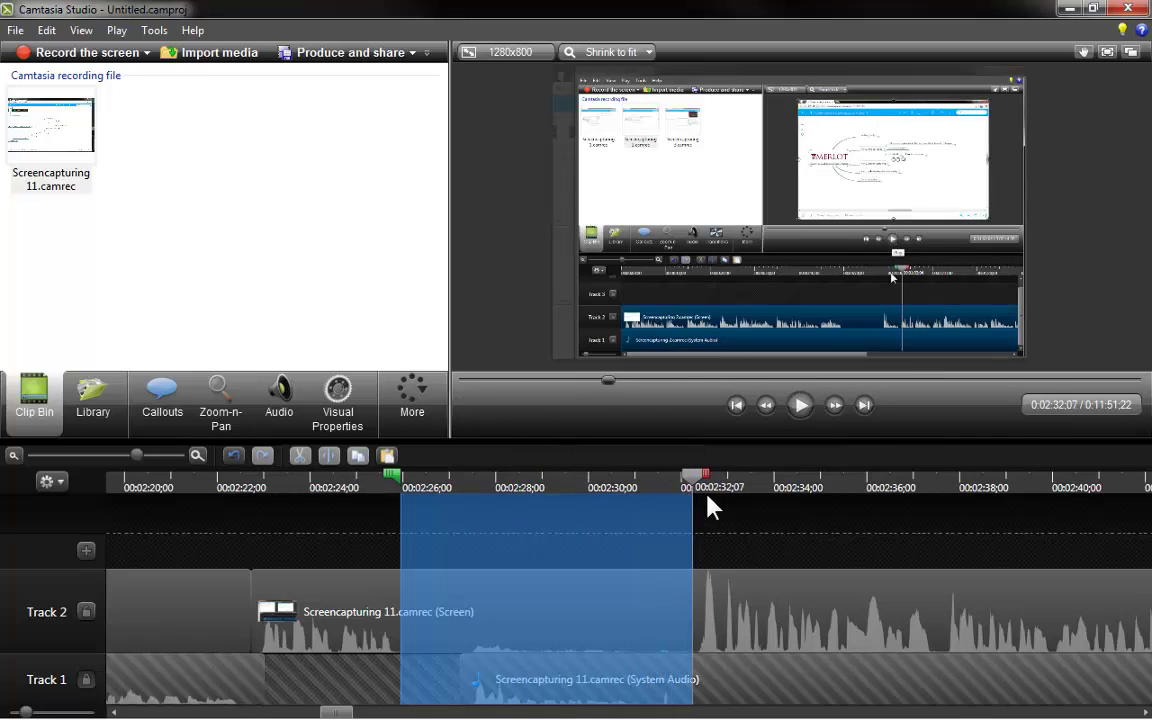
click(337, 597)
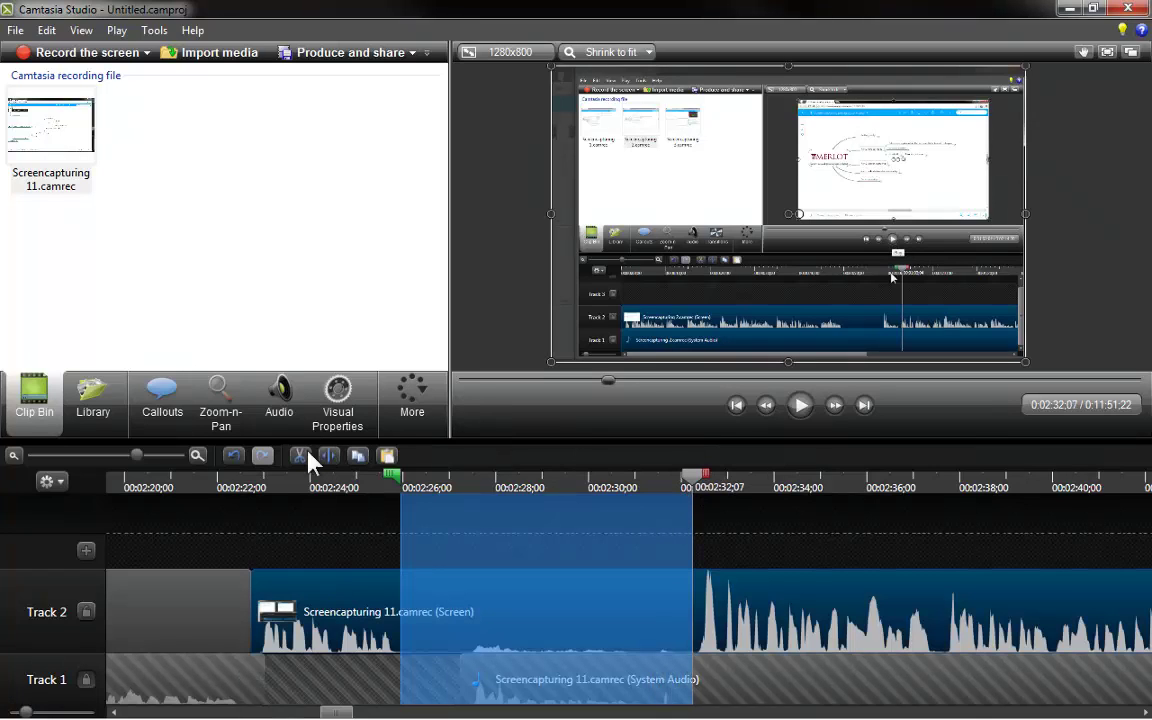
click(280, 410)
click(330, 300)
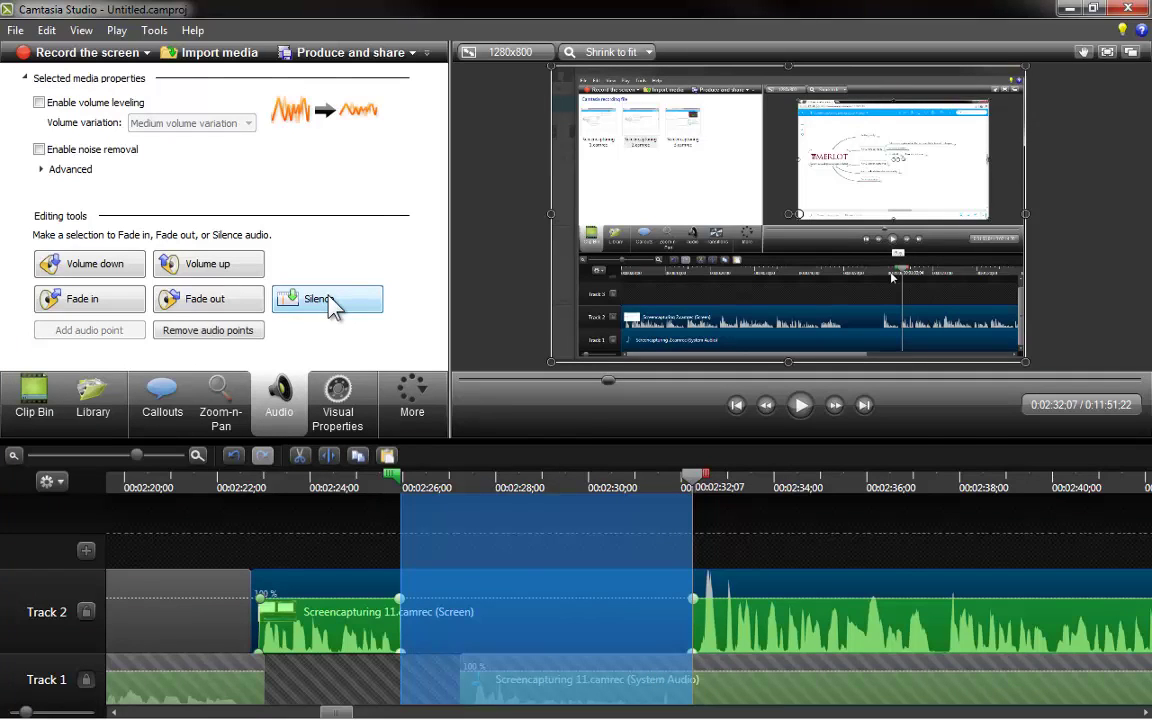
click(340, 488)
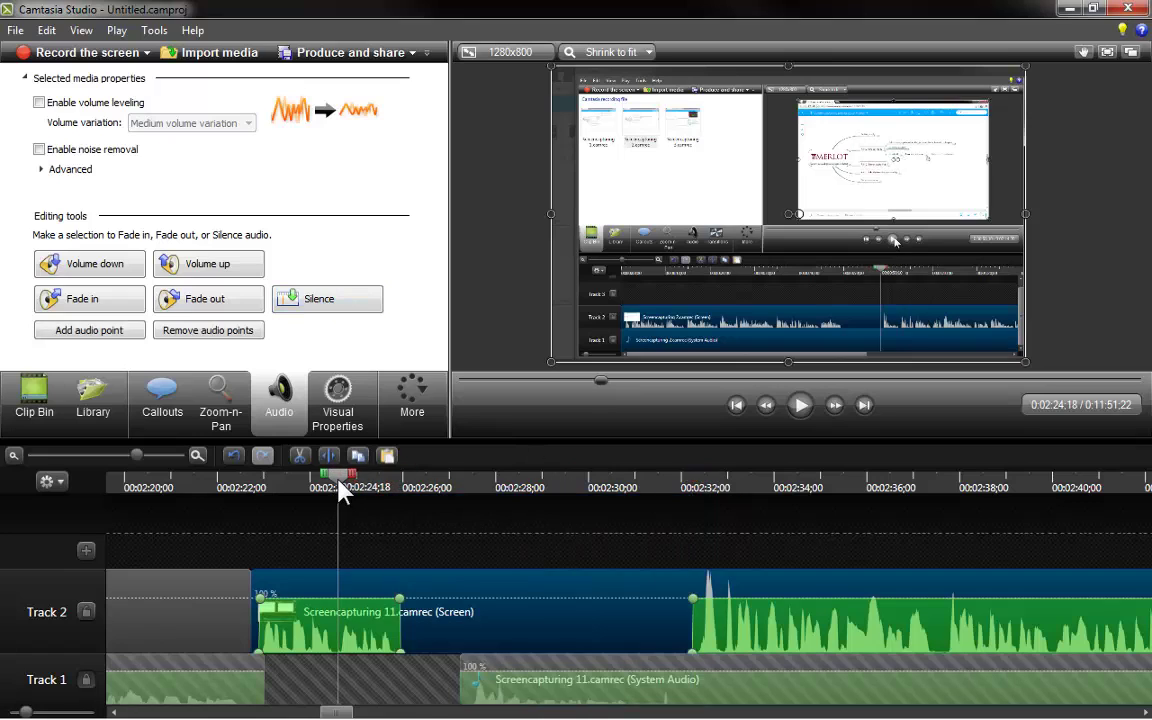
Step: Play on from 00:02:24;18, select the silent stretch from 00:02:26;05 to 00:02:26;29, and cut it from Track 2
click(800, 406)
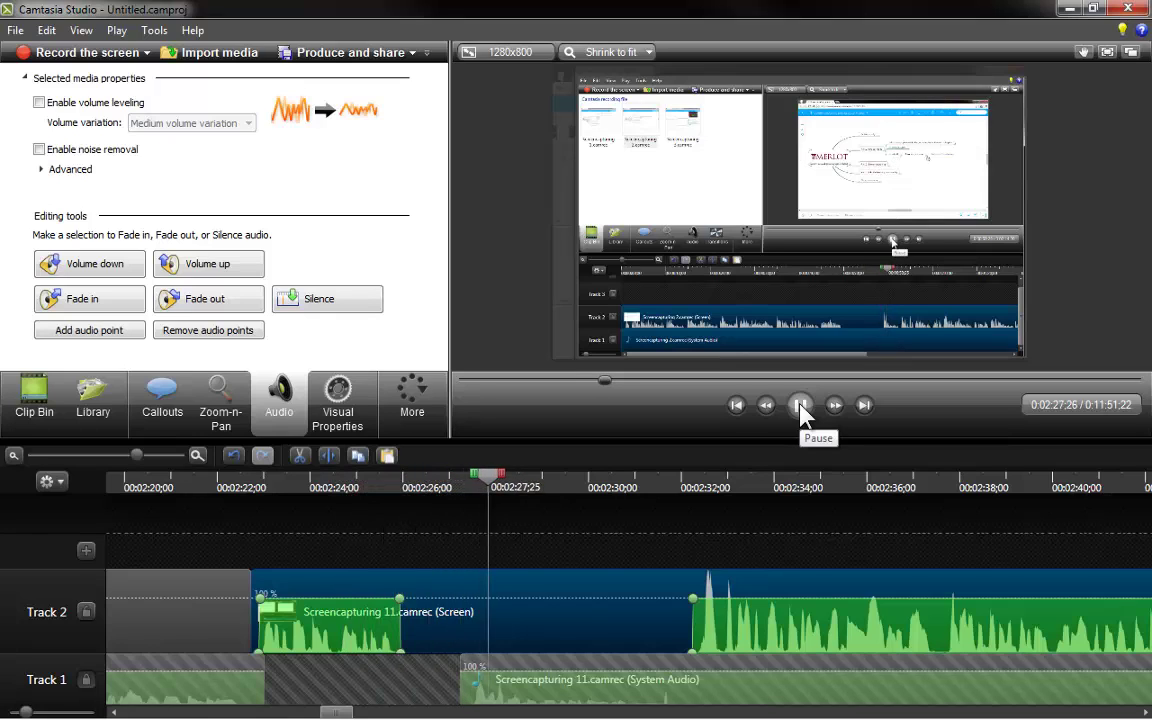
click(800, 406)
click(418, 488)
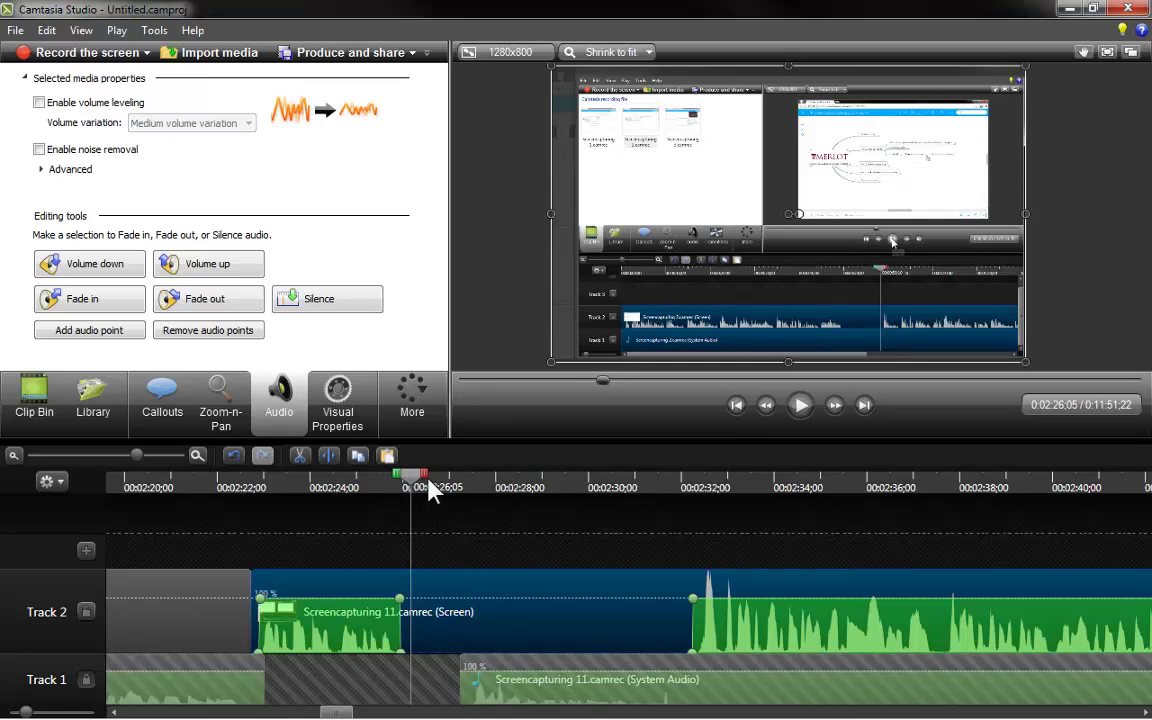
drag(421, 482, 469, 485)
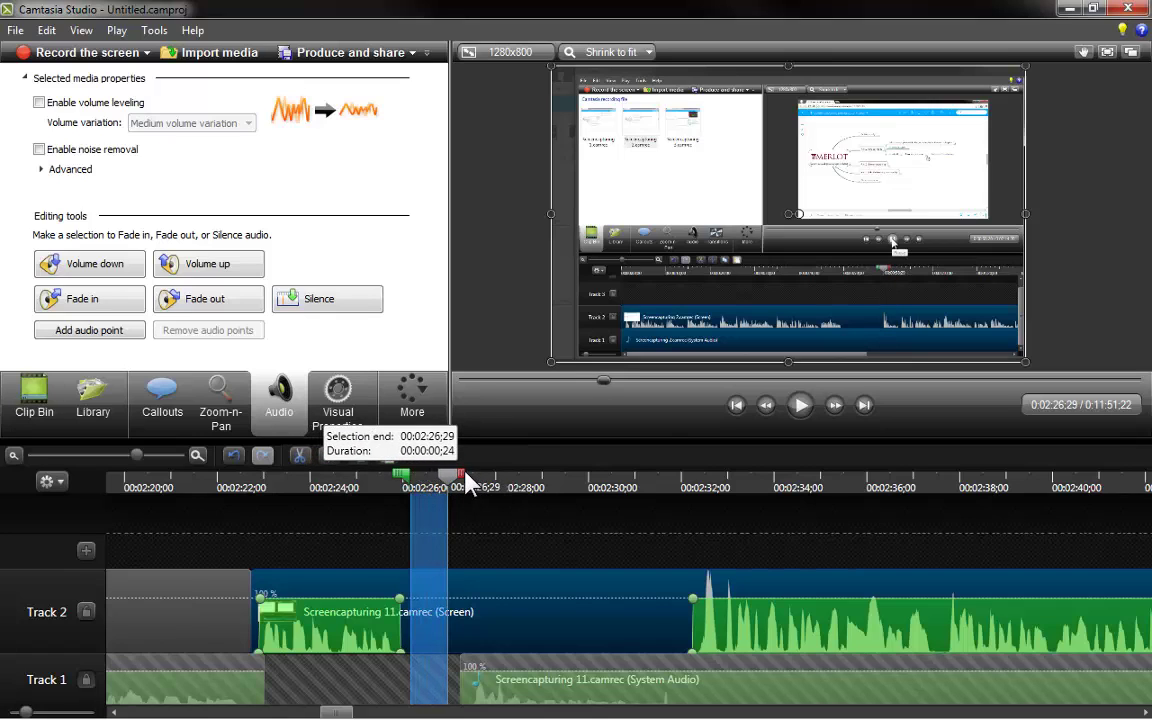
click(300, 456)
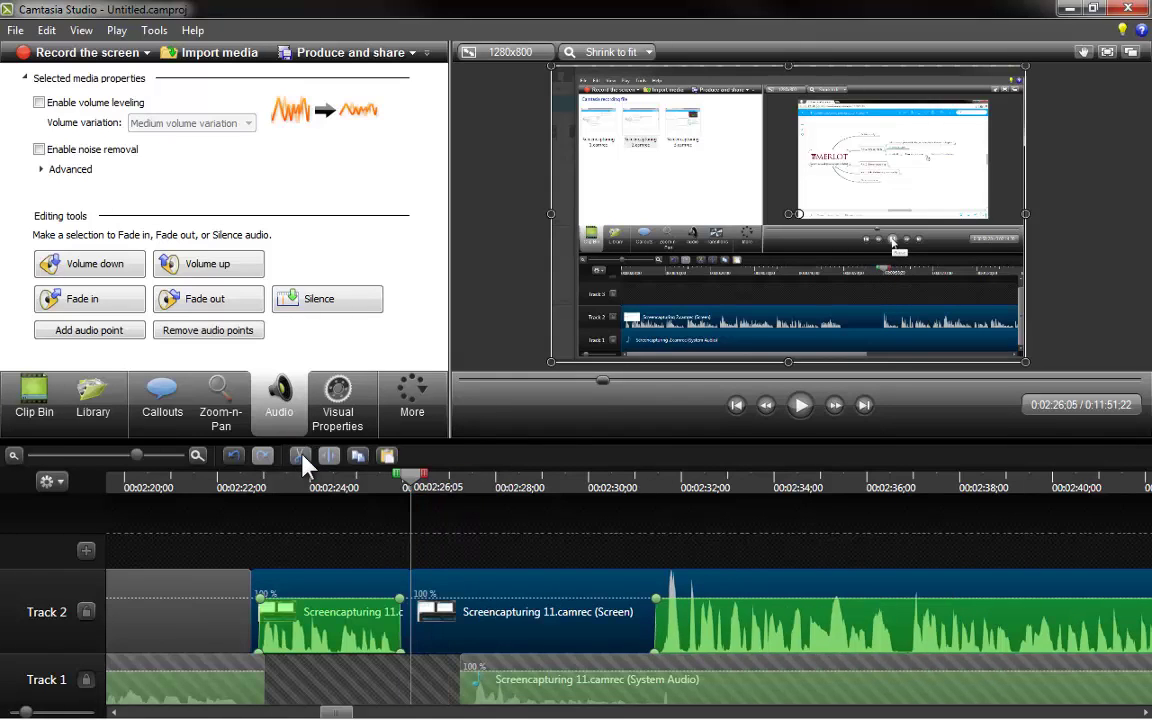
Step: Play the timeline from 00:02:18;19 to 00:02:34;22 to review the shortened pause in context
click(14, 456)
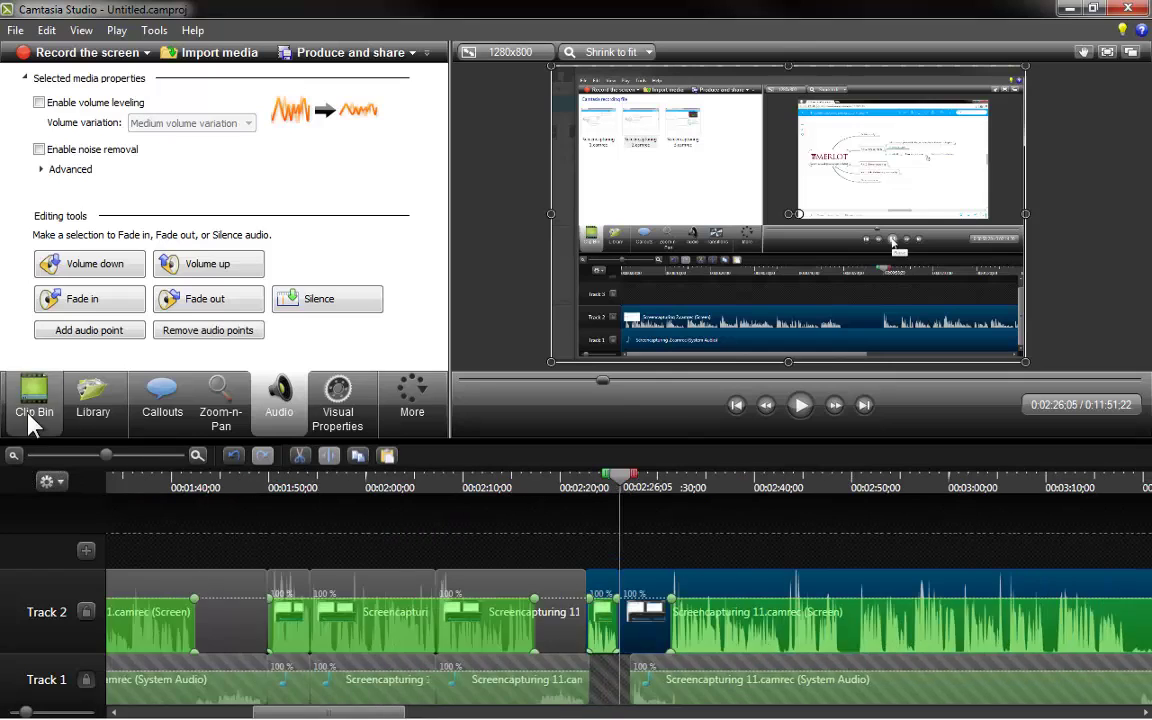
click(33, 400)
click(549, 480)
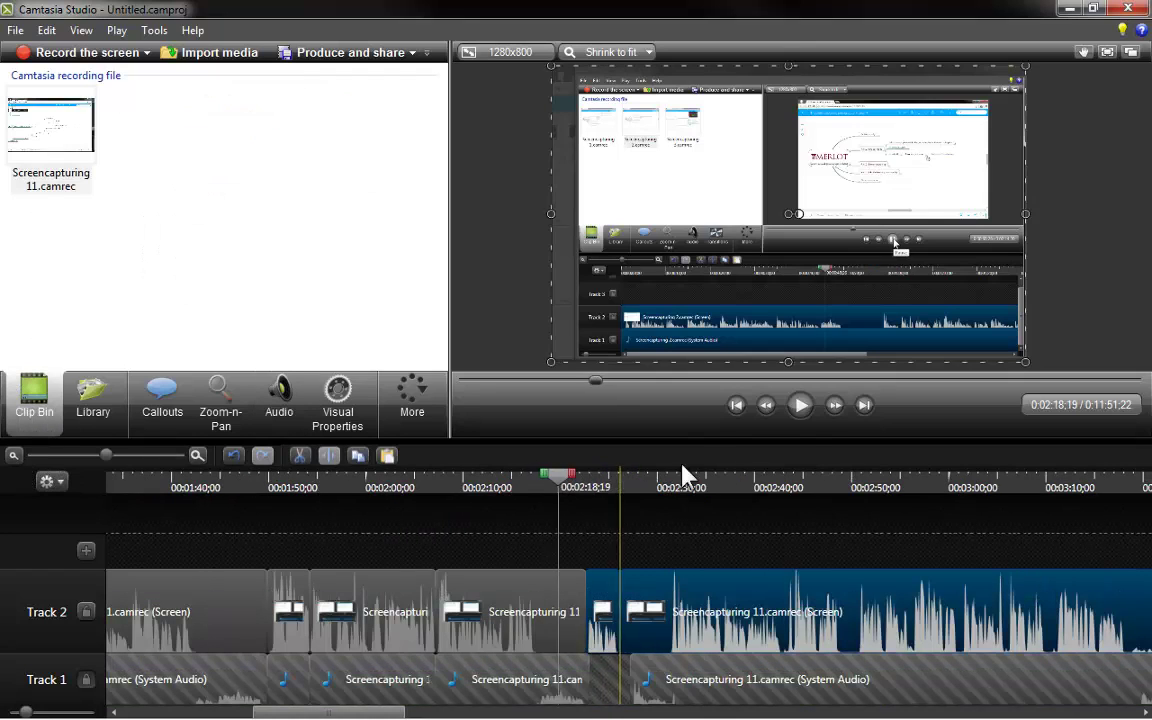
click(802, 405)
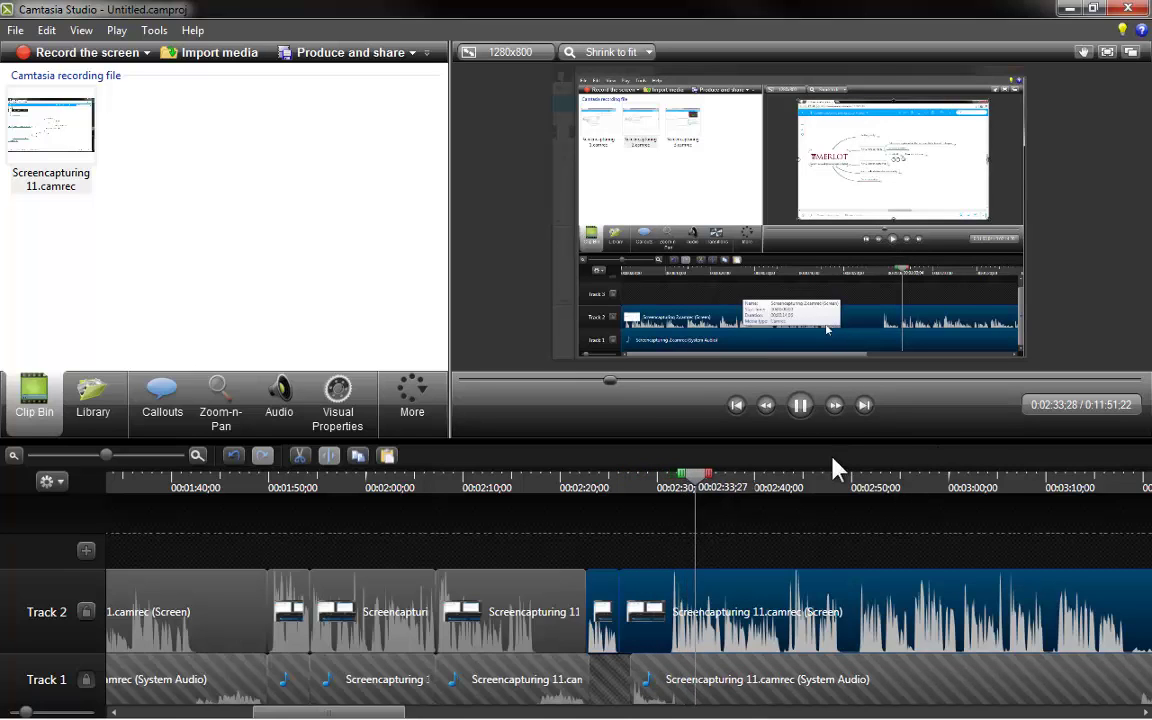
click(800, 407)
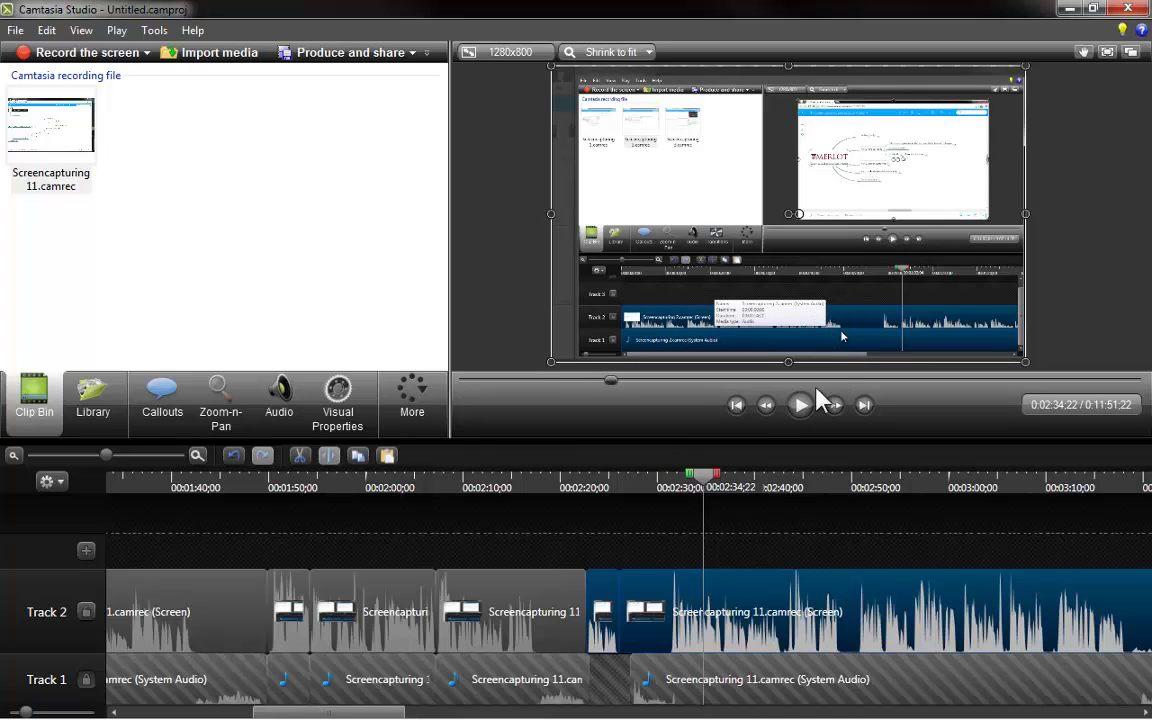
Step: Add a Zoom-n-Pan at 00:02:31;18 framing the lower middle of the recording, with the timeline waveforms and playback controls
drag(706, 490, 676, 490)
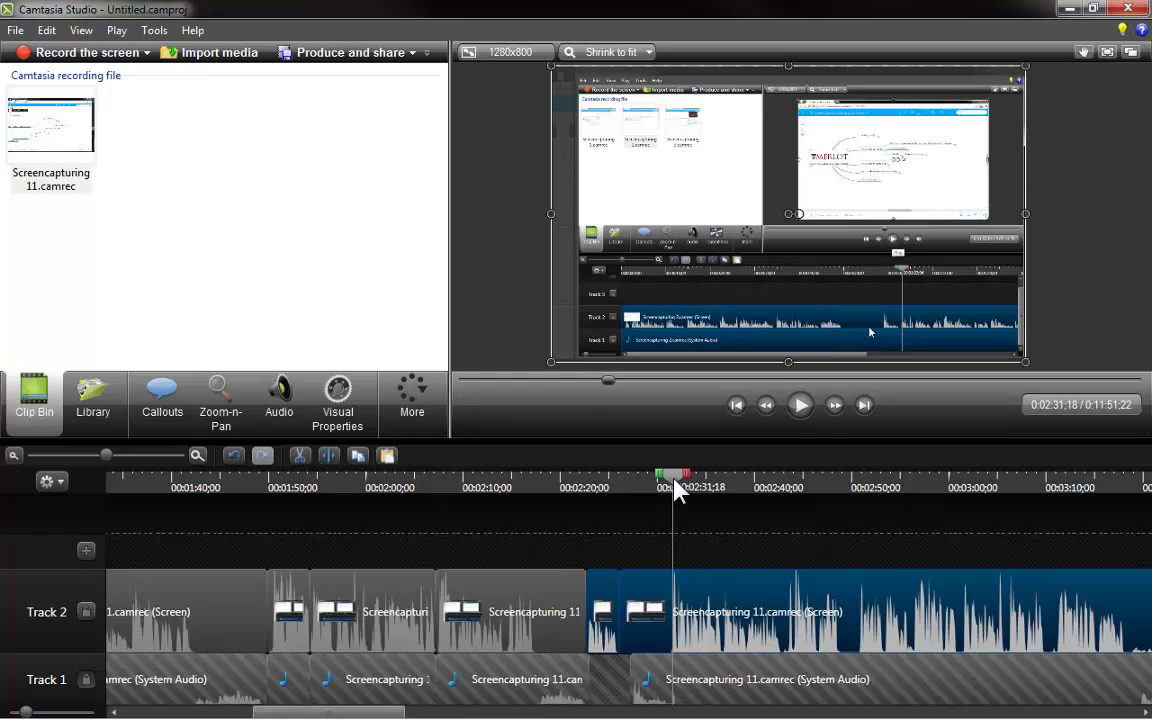
click(221, 398)
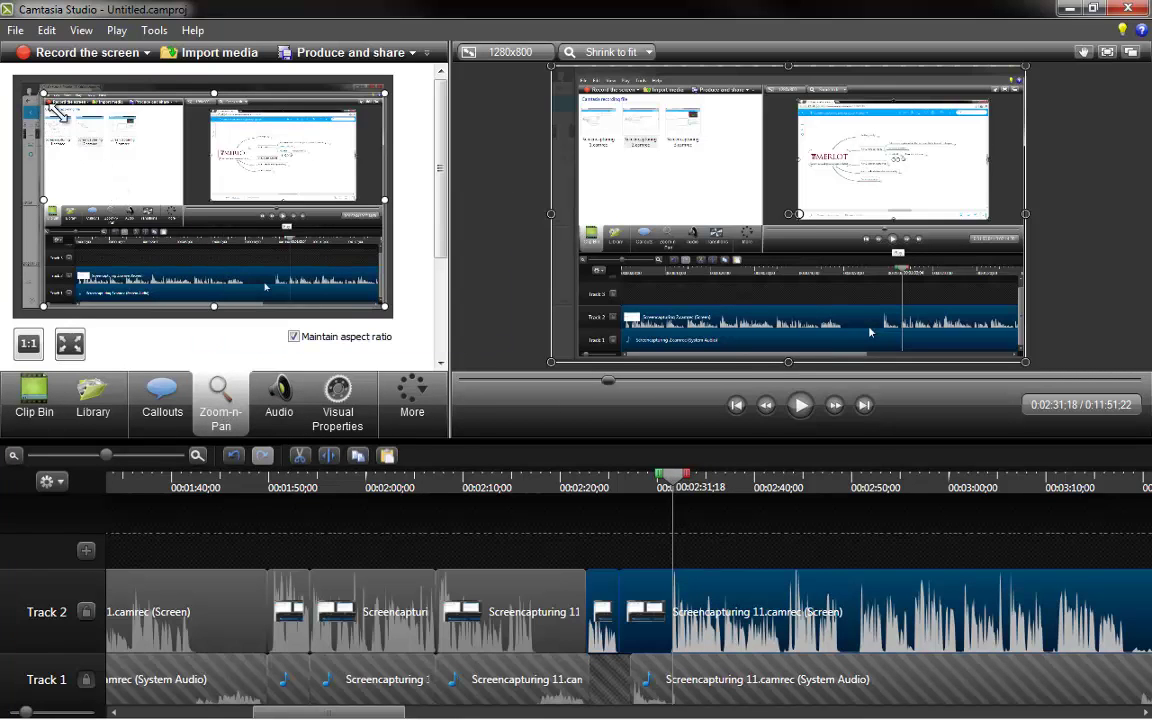
drag(52, 104, 275, 288)
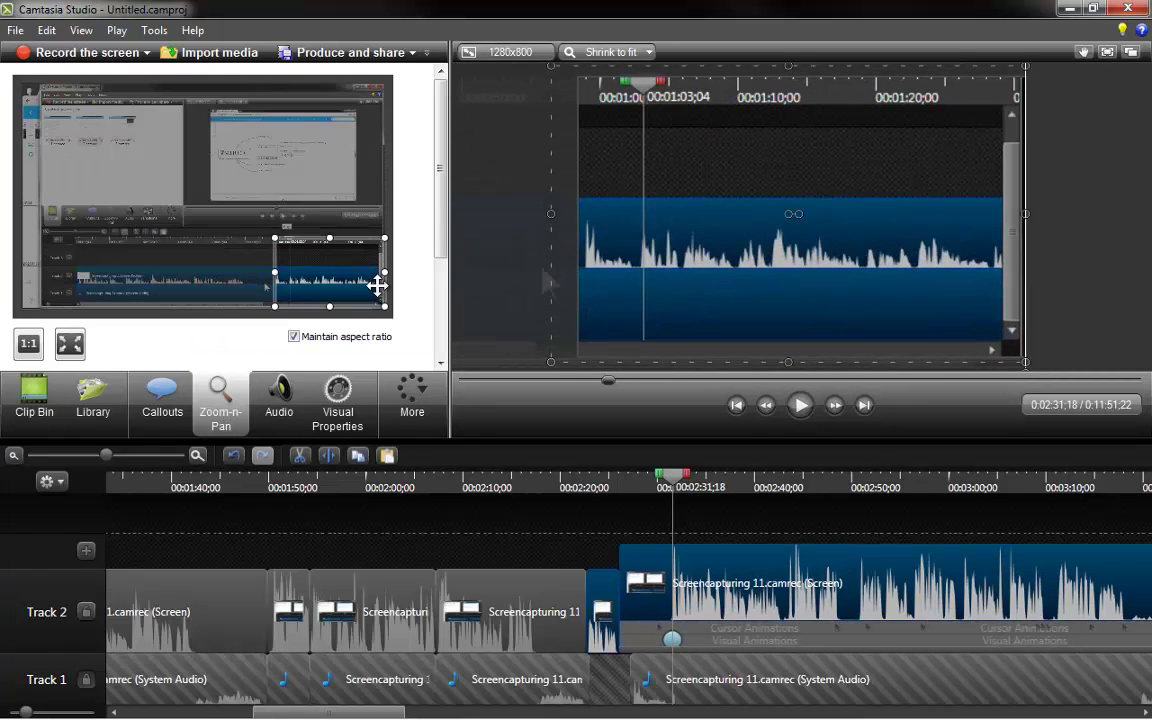
drag(360, 284, 271, 282)
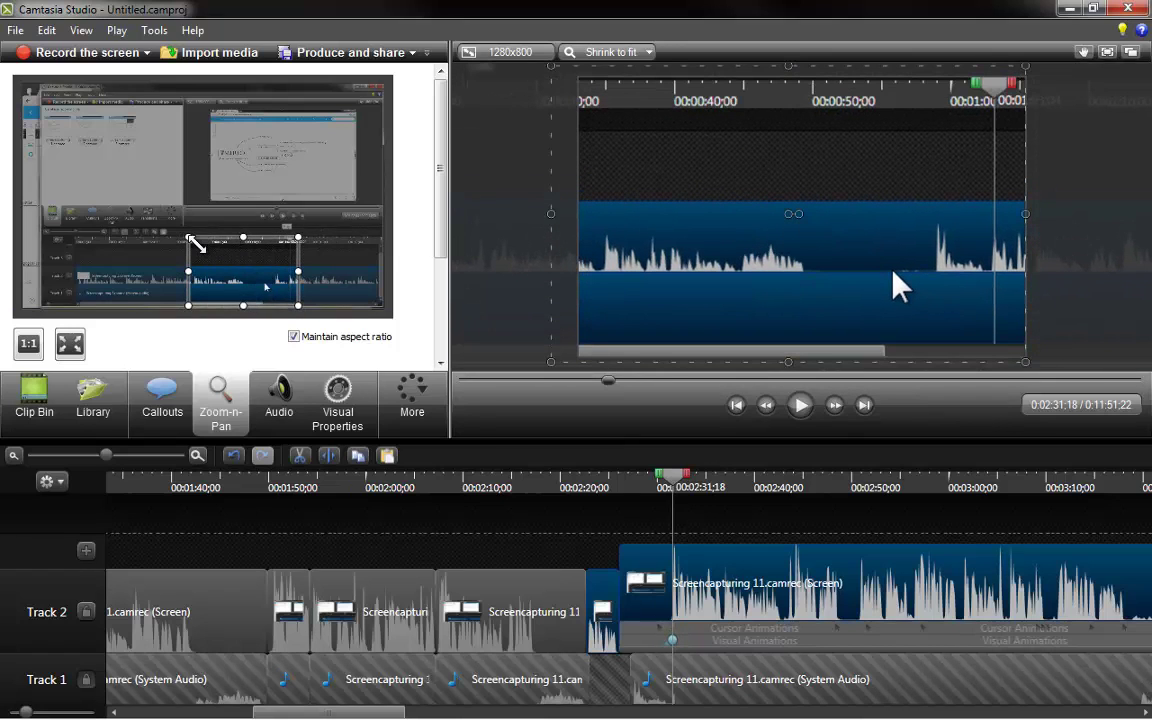
drag(196, 244, 147, 214)
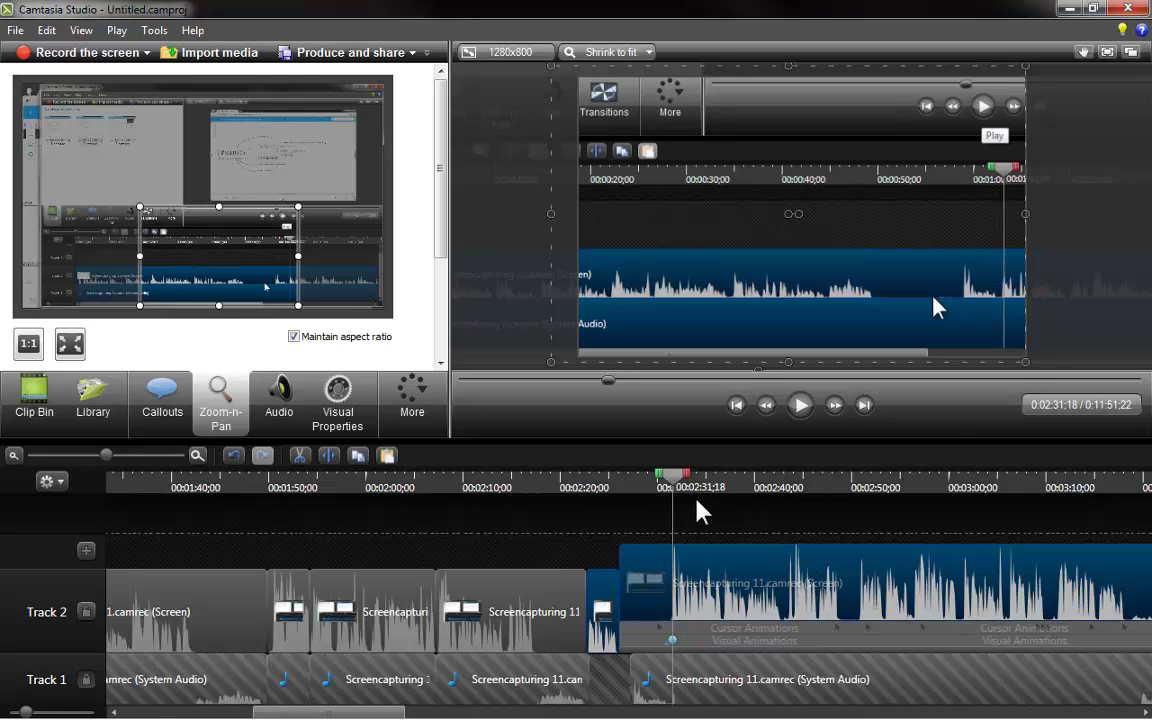
Step: Play from about 00:02:27;18 to 00:02:52;20 to check the new zoom and the narration
click(634, 483)
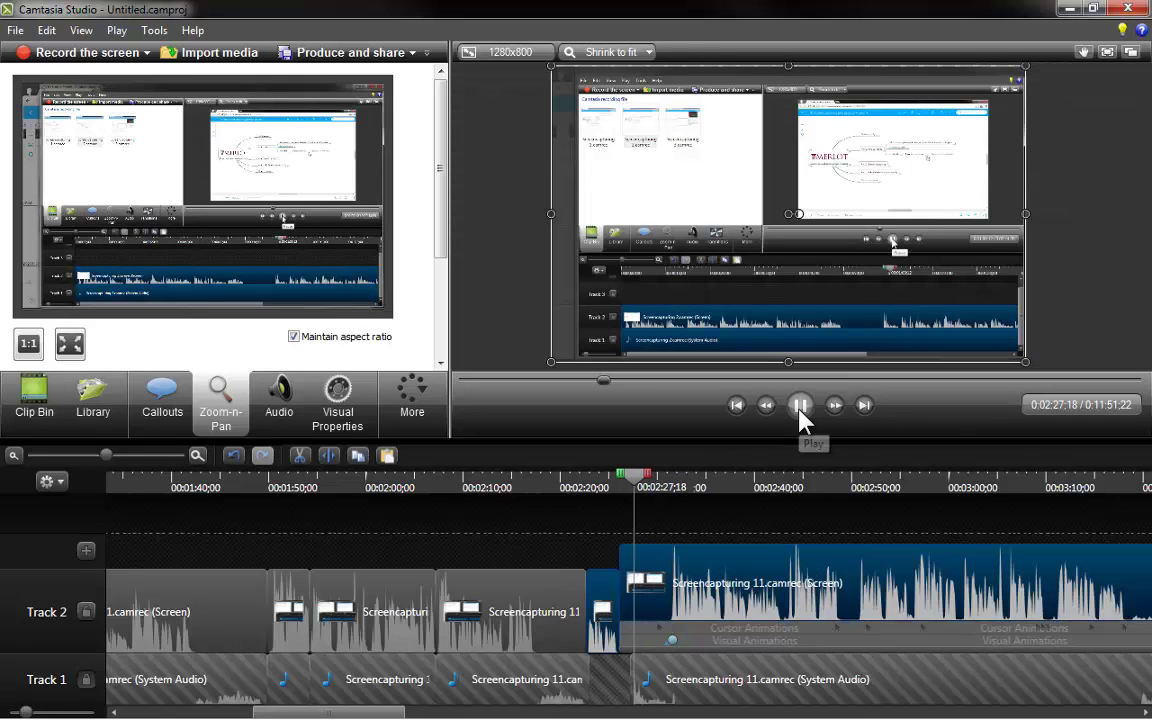
click(800, 407)
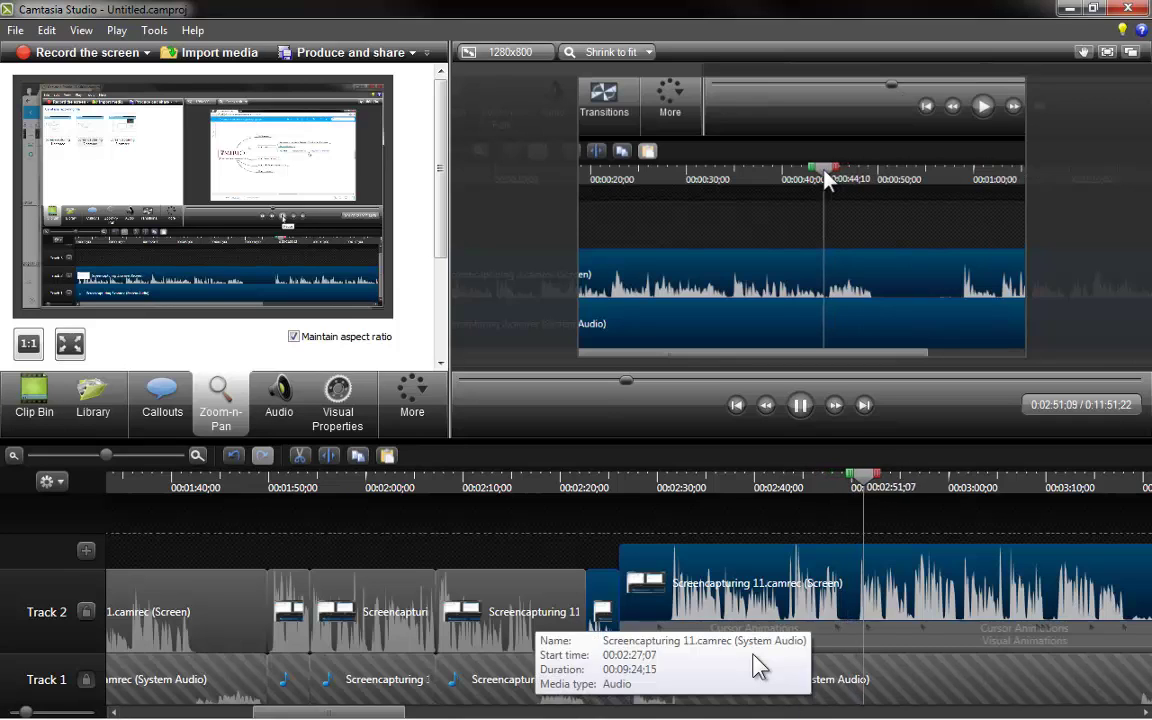
click(800, 405)
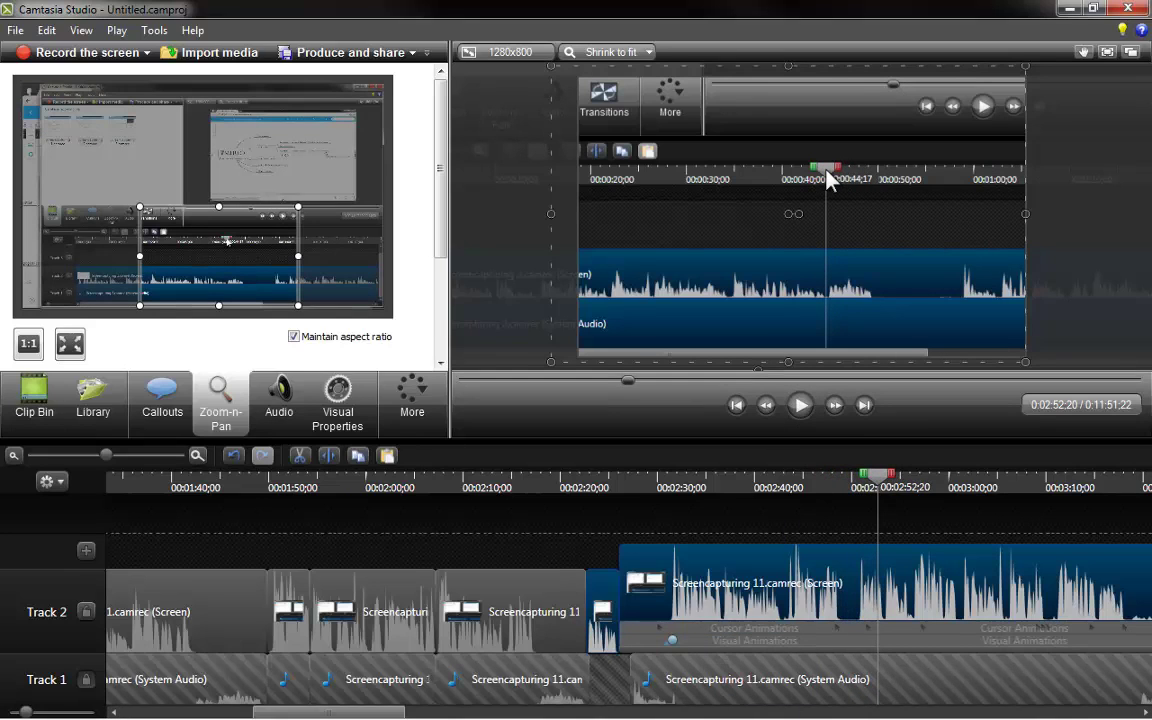
Step: Replay the narration between 00:02:39;05 and 00:02:54;03 in short passages to find the section that needs cutting
click(750, 488)
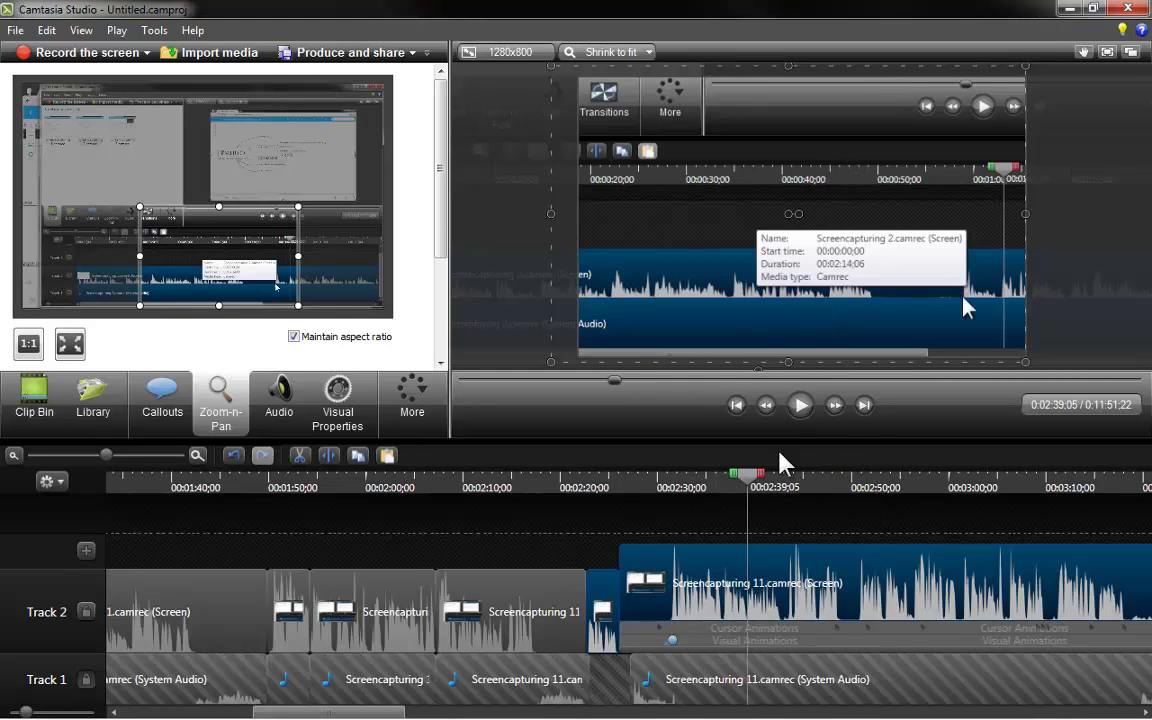
click(800, 405)
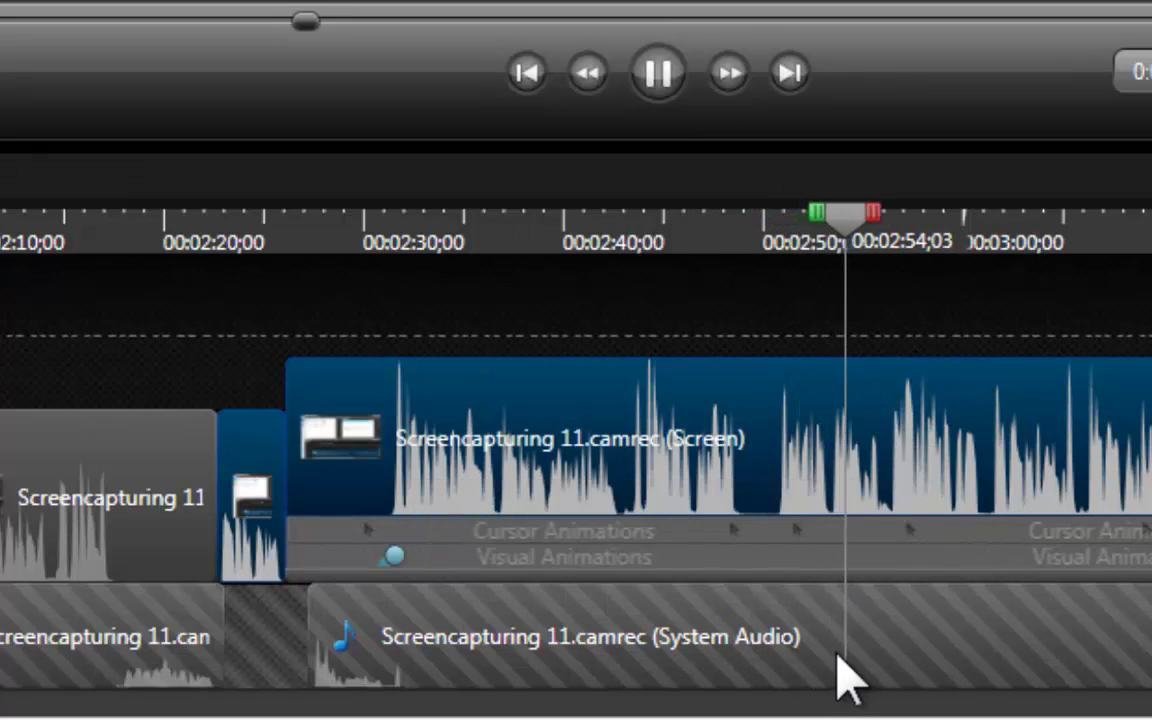
click(734, 240)
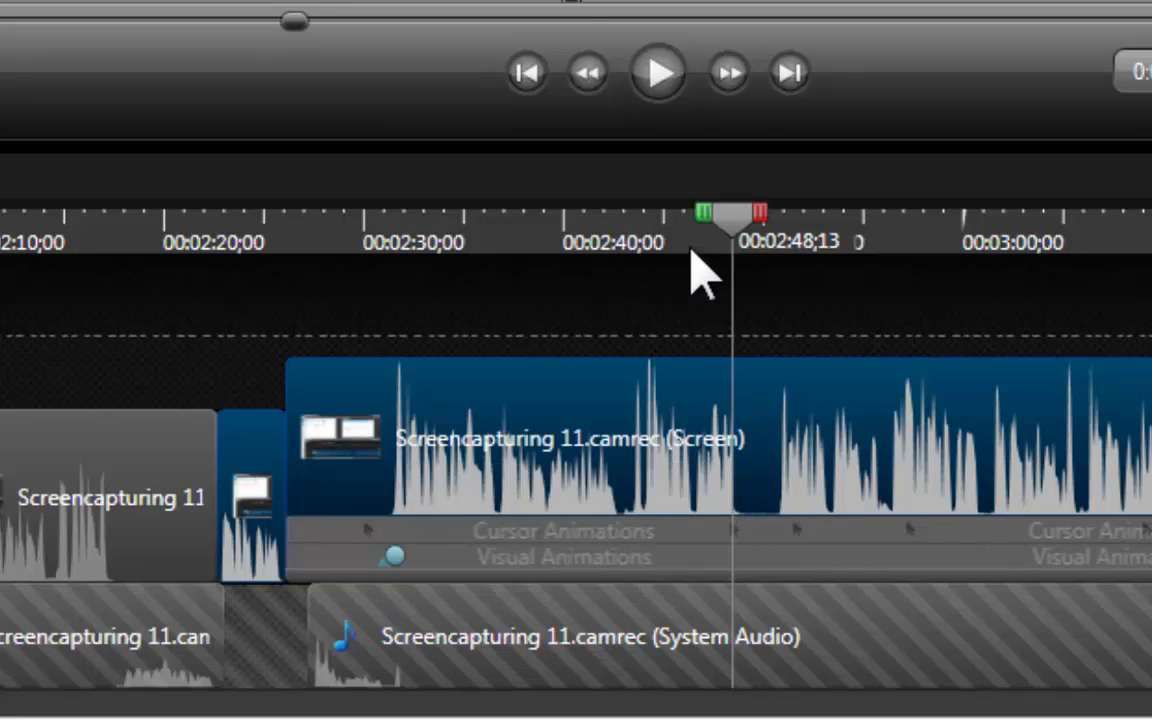
drag(728, 231, 712, 221)
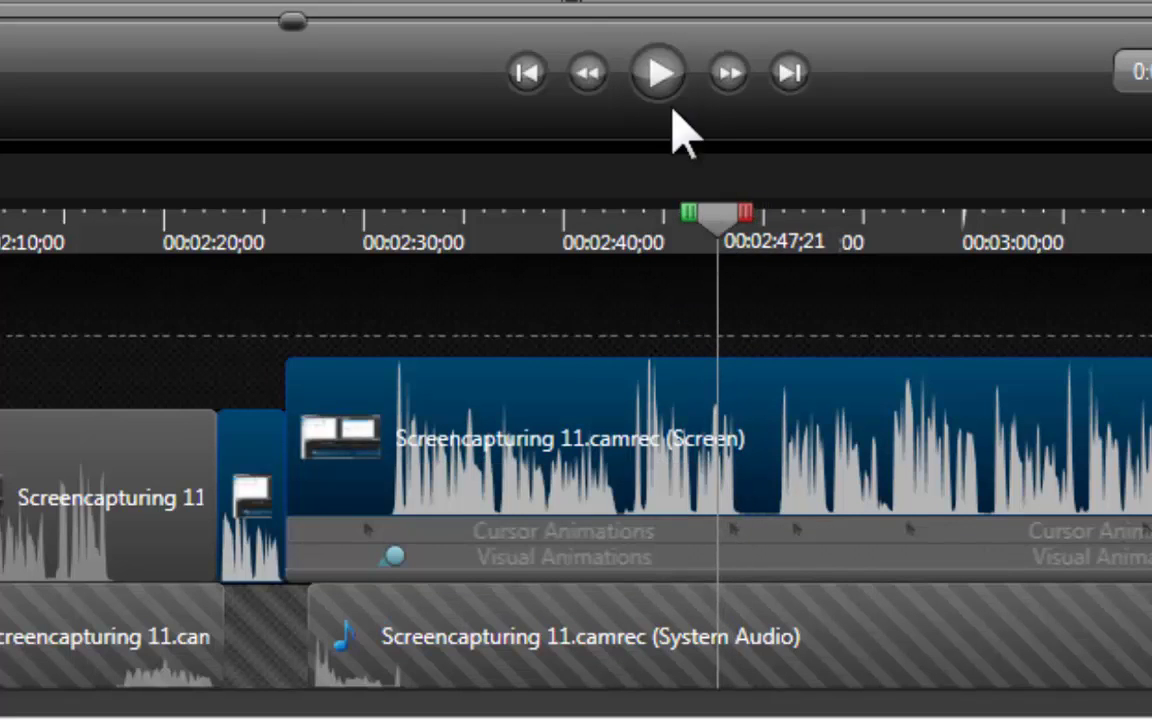
click(659, 78)
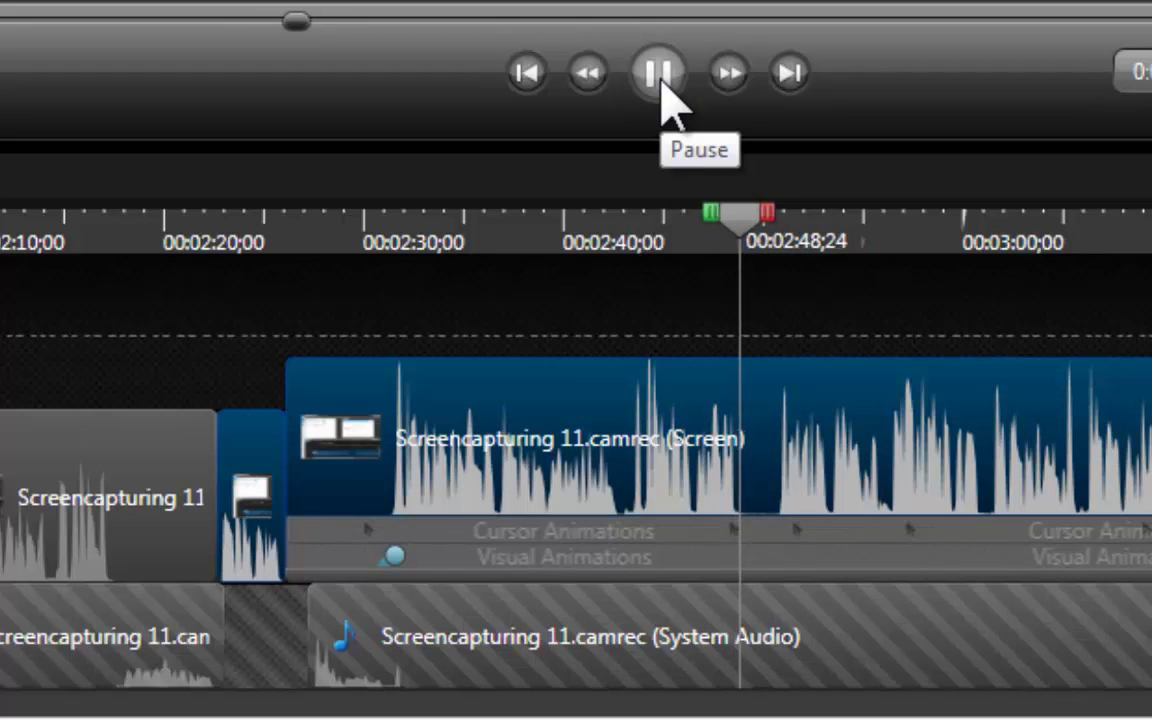
click(660, 226)
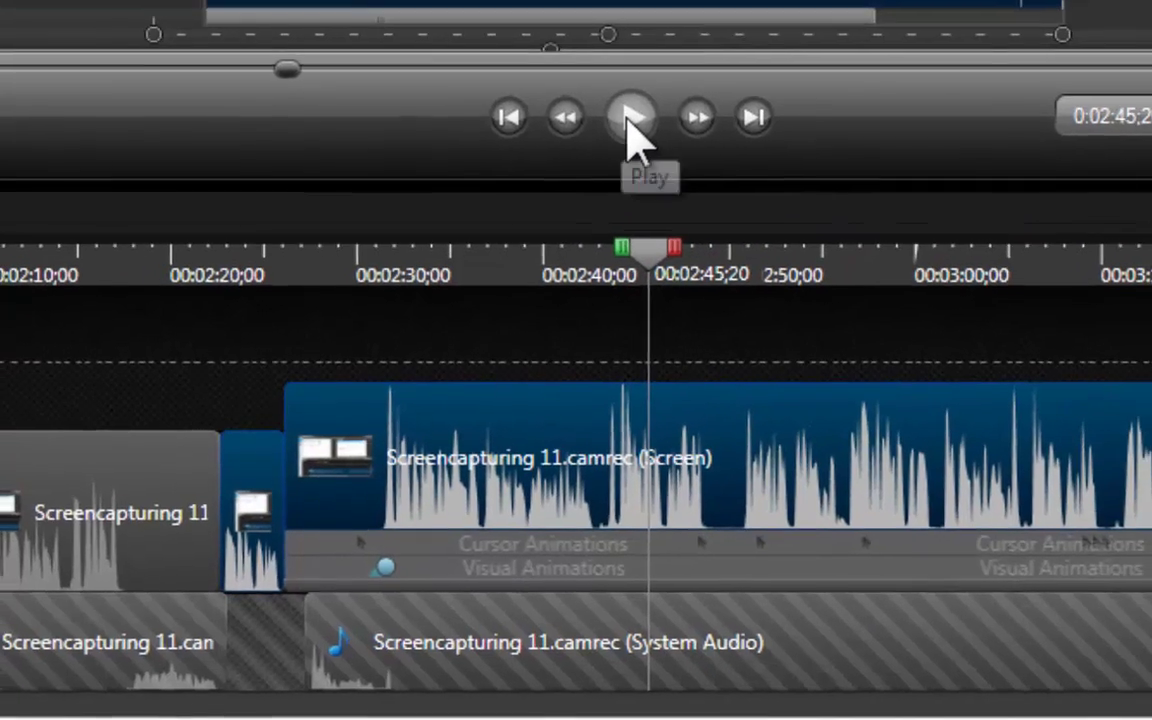
click(658, 72)
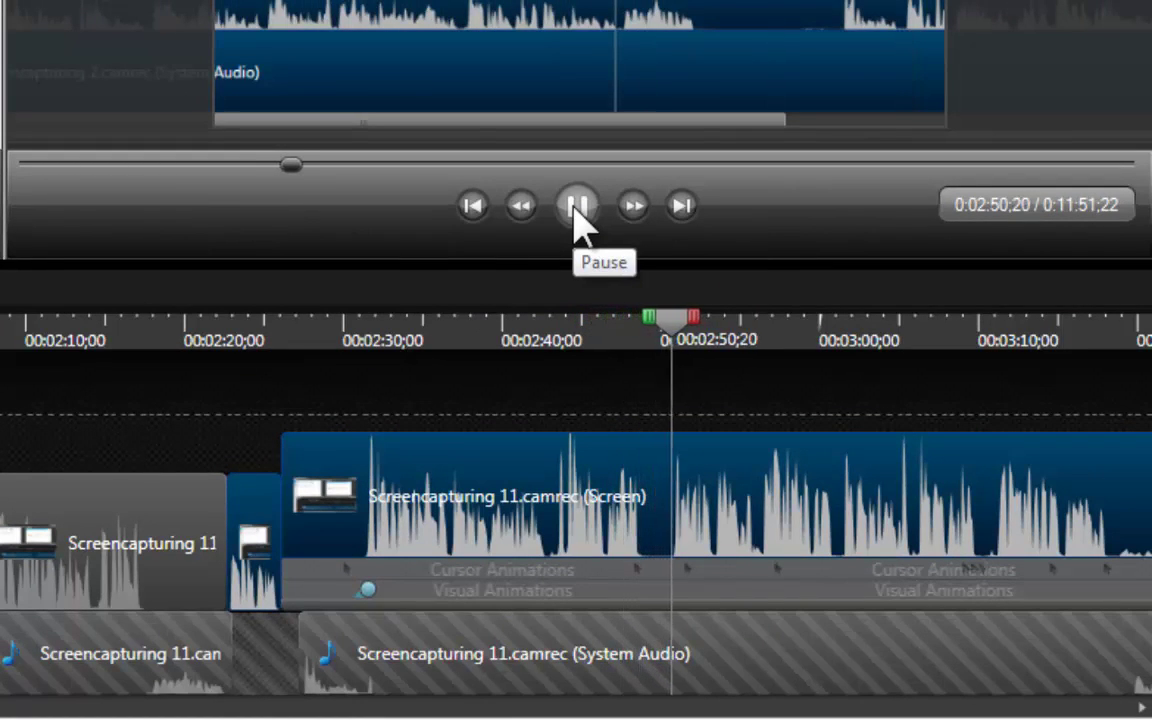
click(572, 336)
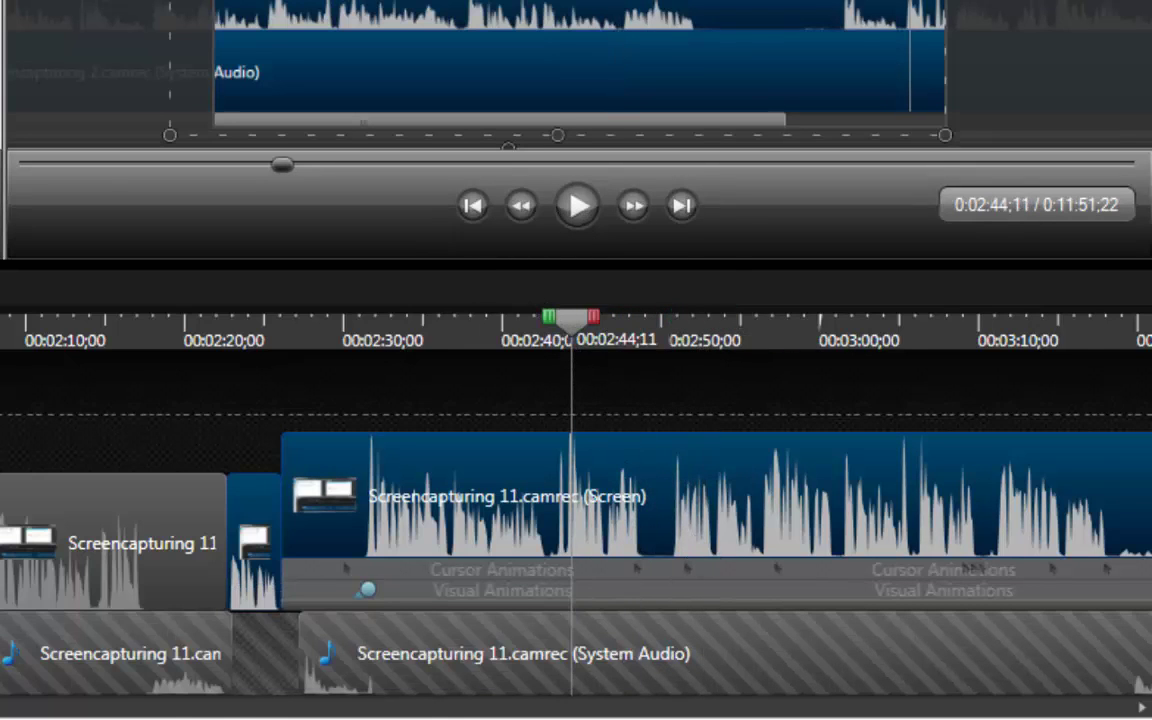
Step: Magnify the timeline and play from 00:02:41;08 to 00:02:49;26 to examine the narration before the pause
key(ctrl+equal)
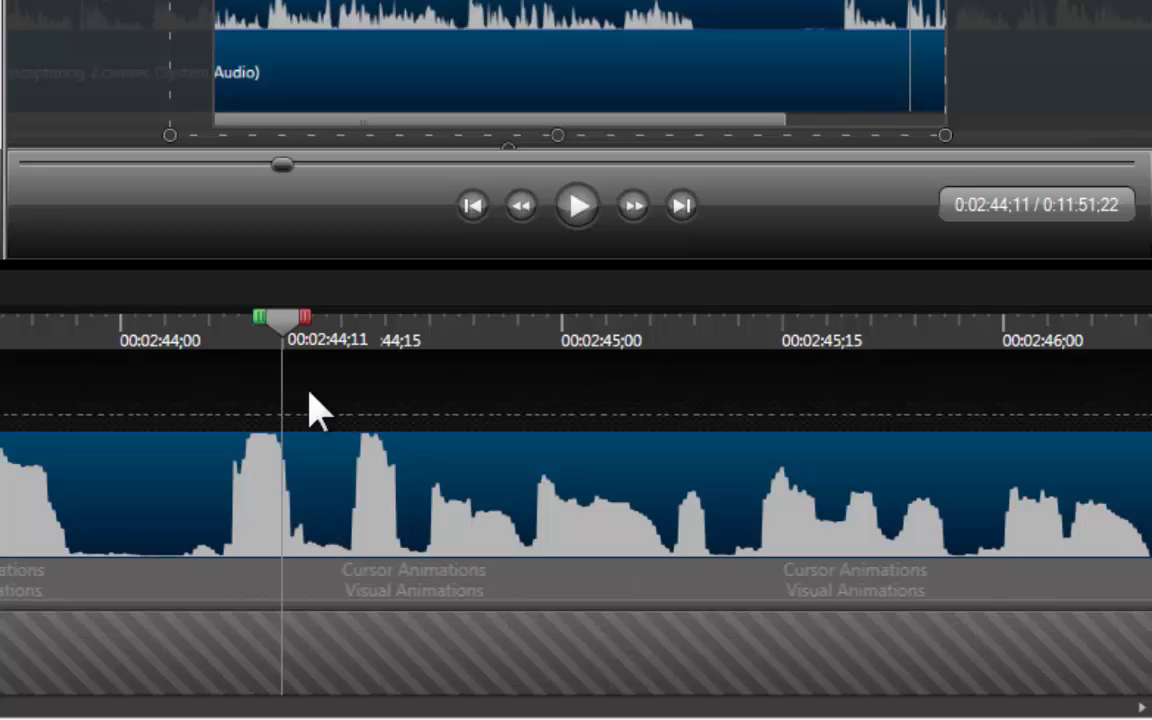
key(ctrl+alt+Left)
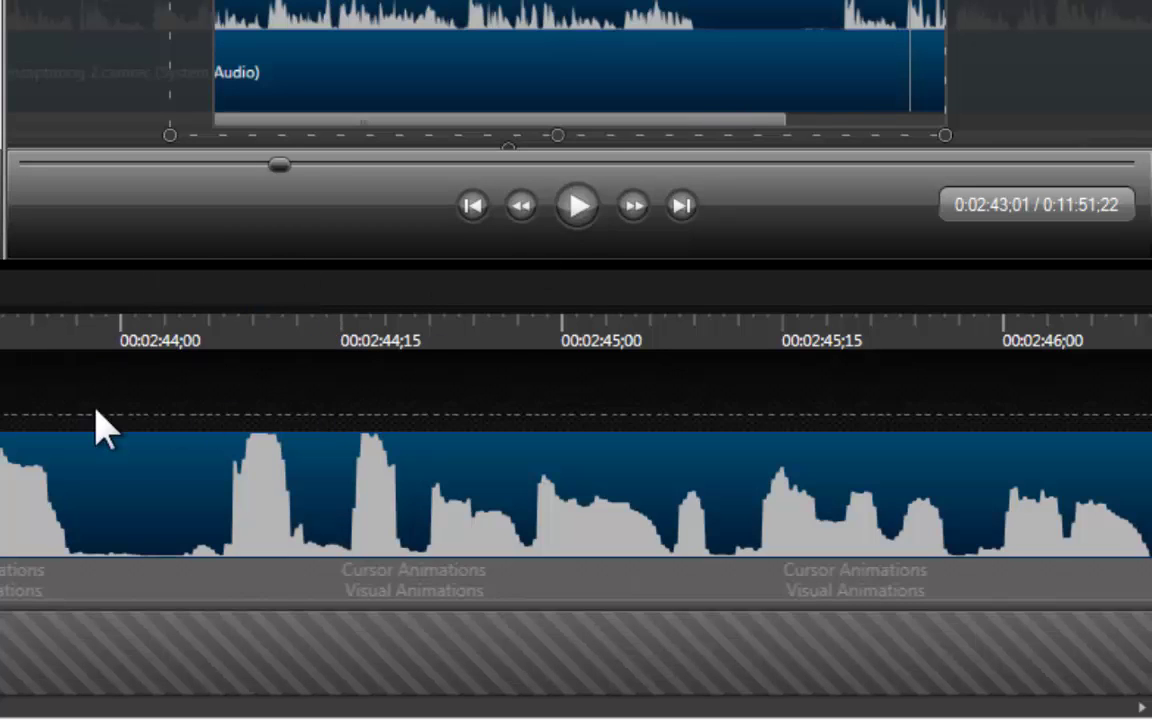
key(ctrl+minus)
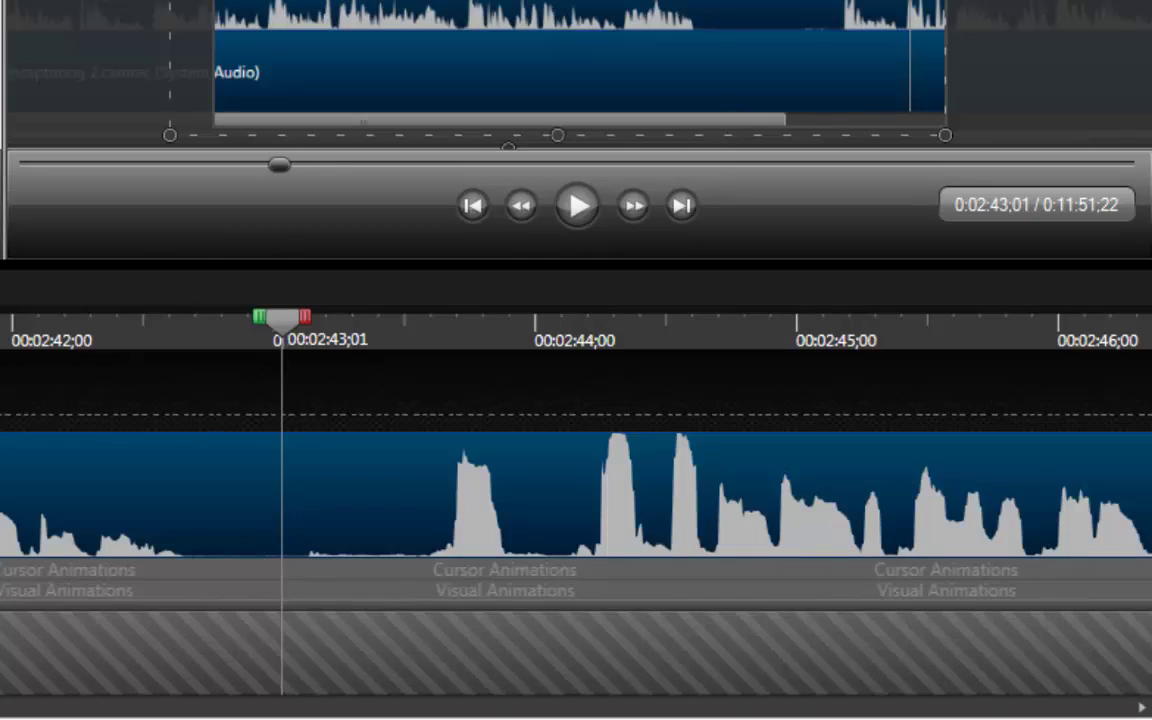
key(ctrl+alt+Left)
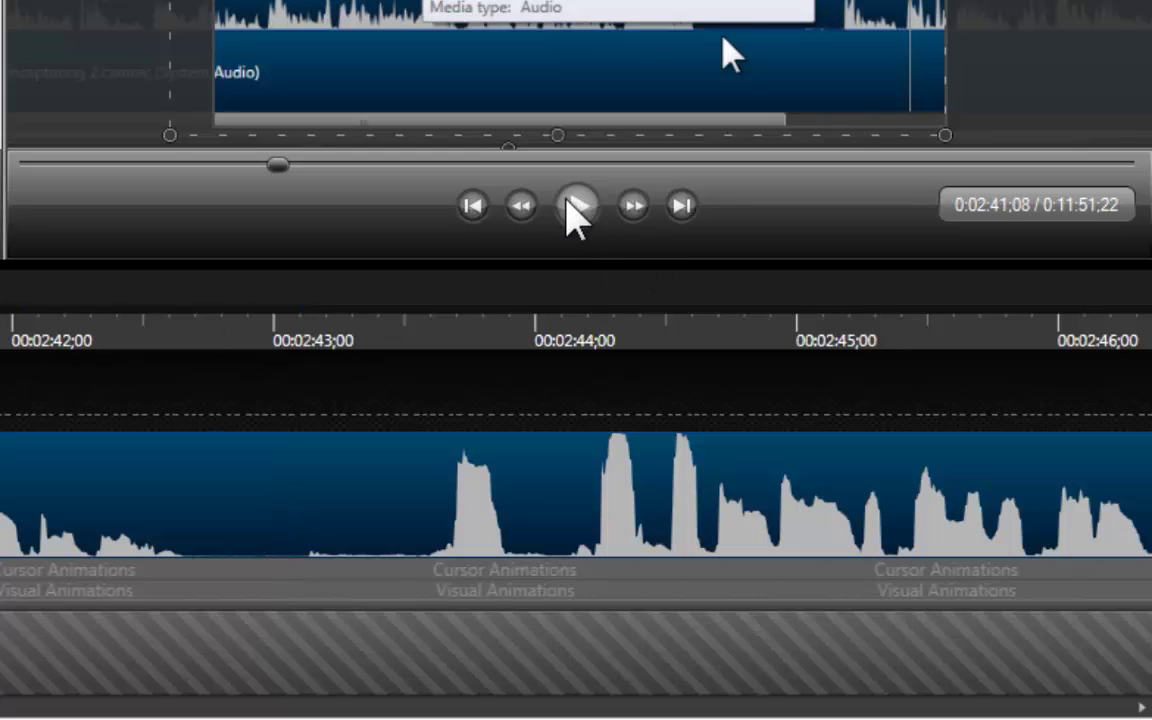
click(577, 210)
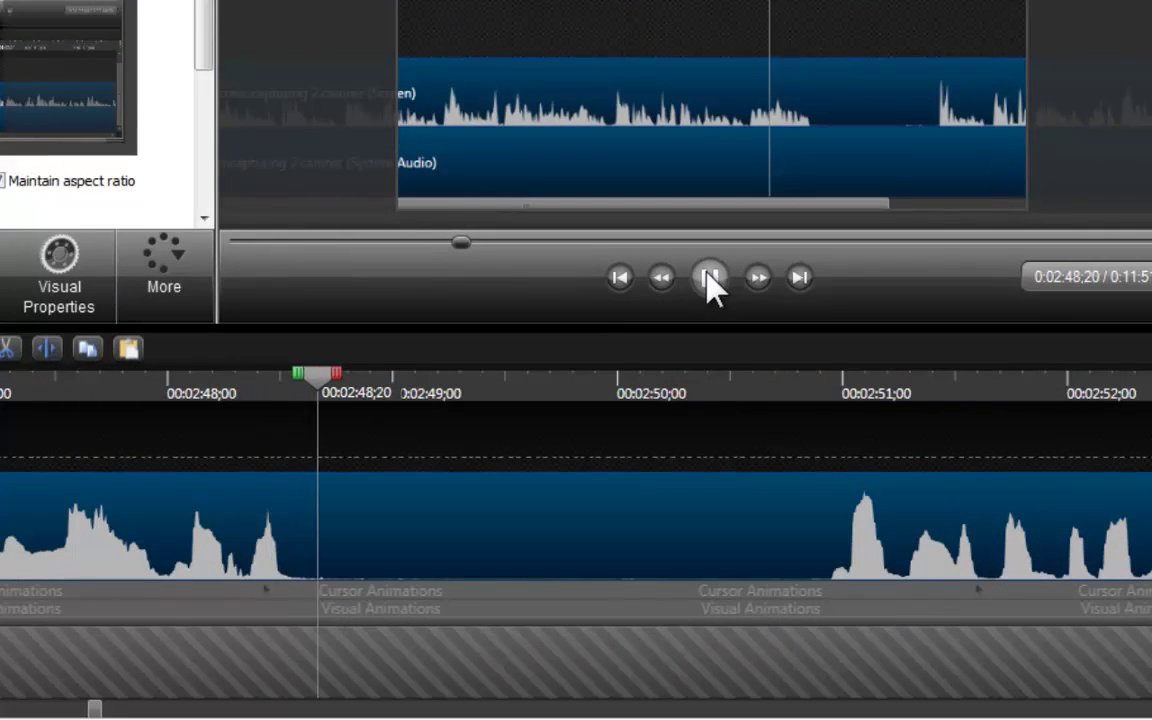
click(709, 278)
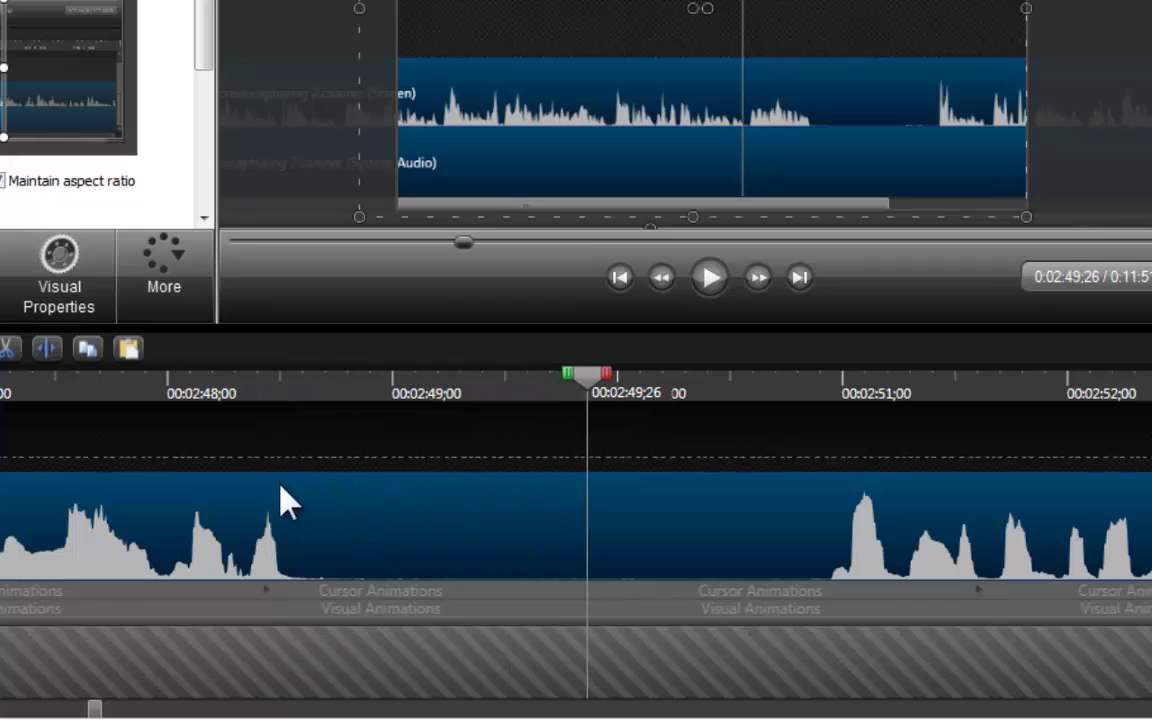
Step: Select the unwanted words and pause from 00:02:48;00 to 00:02:50;29 and cut them from Track 2
click(155, 386)
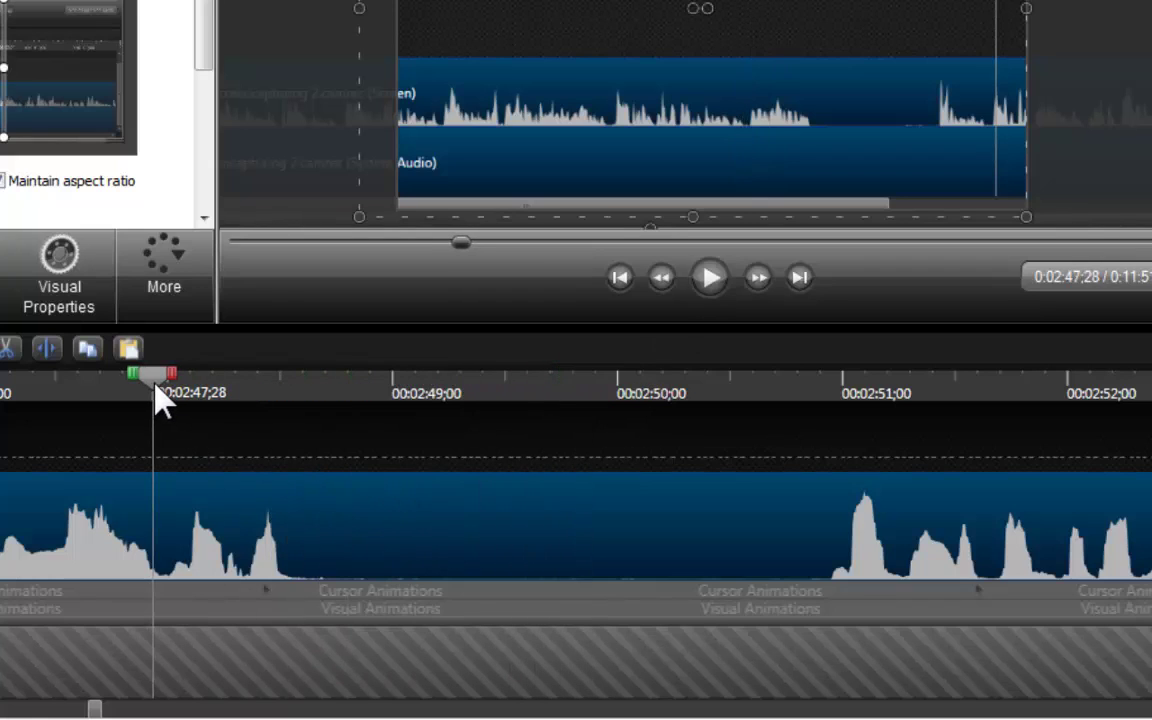
drag(155, 388, 859, 430)
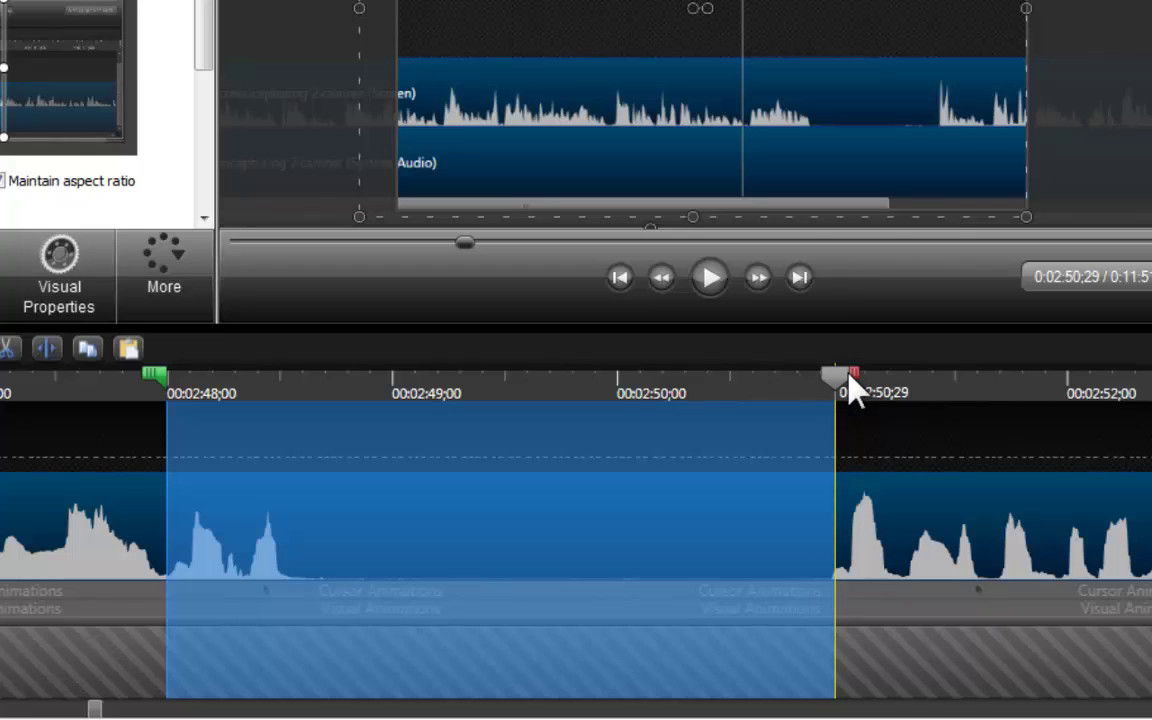
click(8, 345)
Step: Play across the new cut from about 00:02:47;05 to 00:02:49;12 to check the transition
click(128, 391)
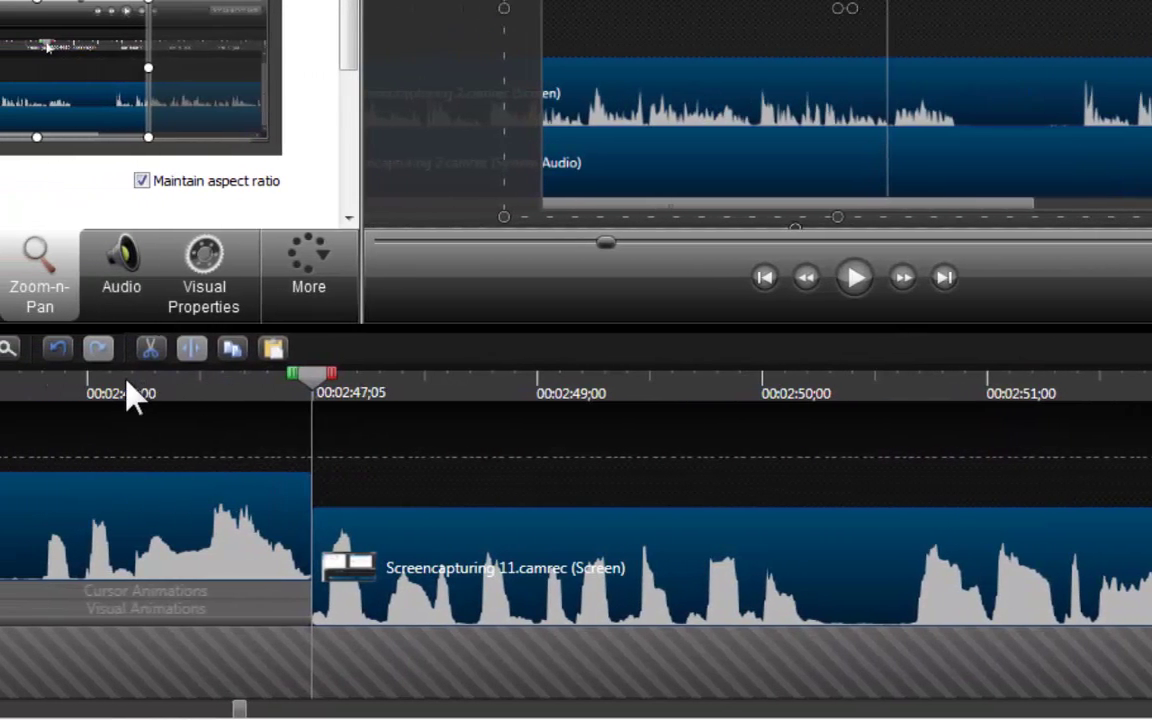
click(858, 284)
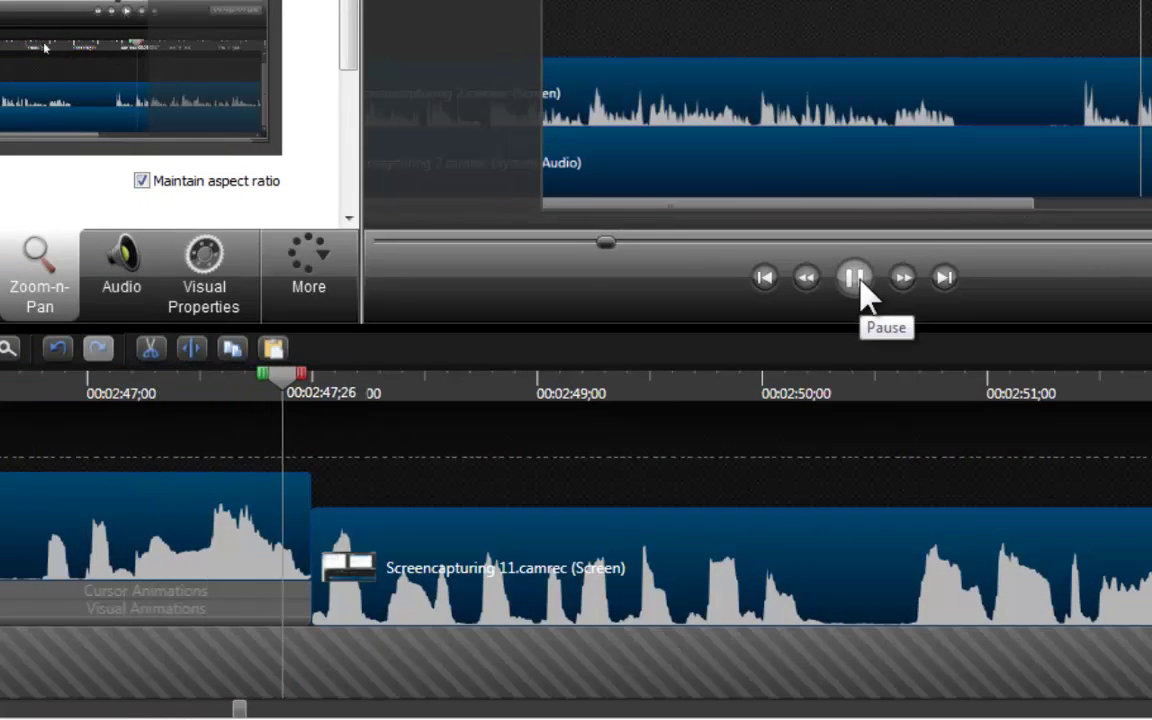
click(858, 284)
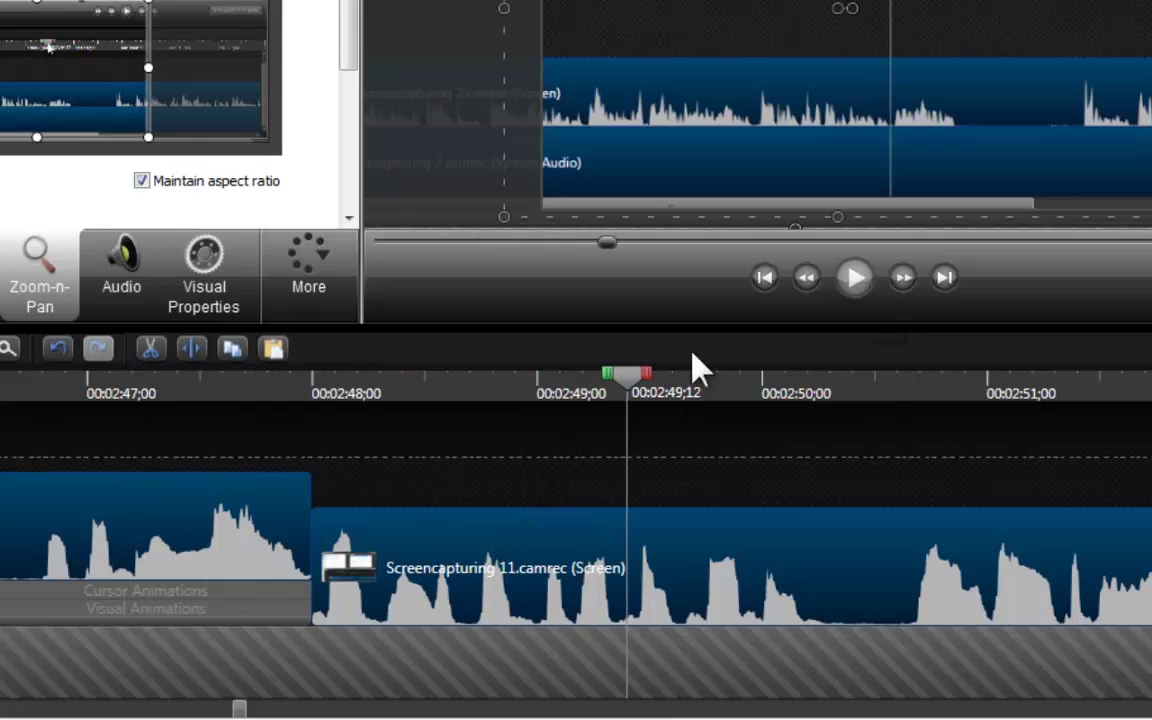
Step: Show a longer stretch of the timeline and play from 00:02:46;02 to 00:03:08;16 to review the narration past the cut
key(ctrl+minus)
key(ctrl+minus)
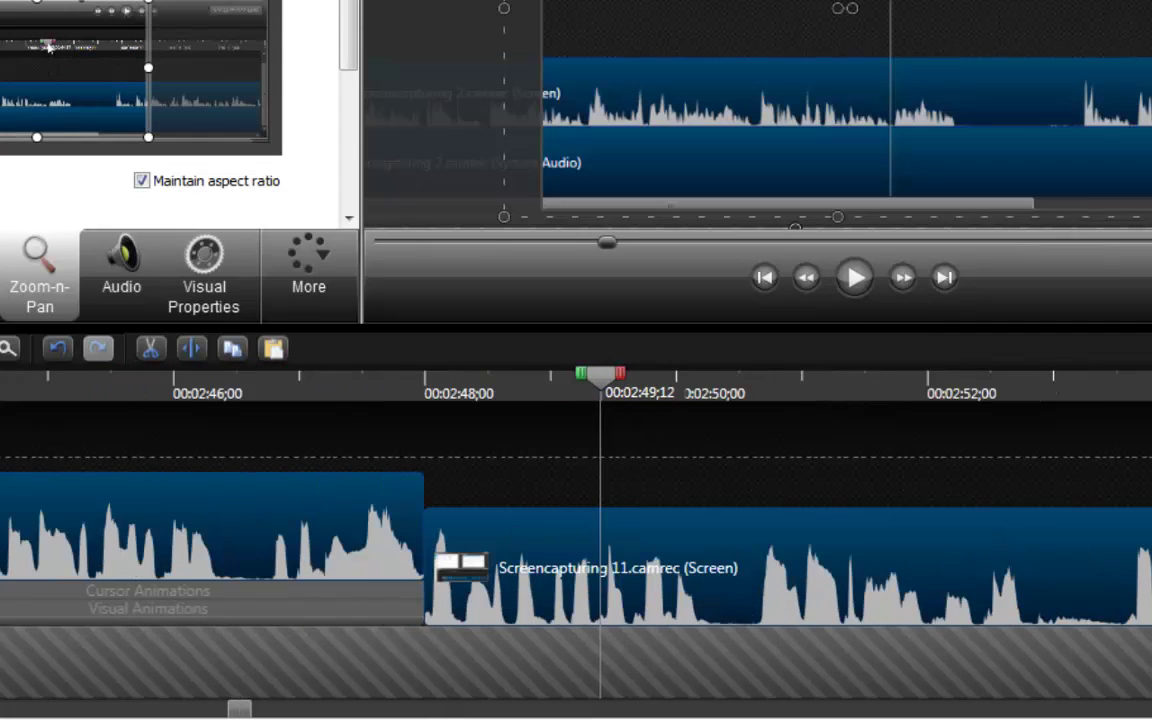
click(388, 392)
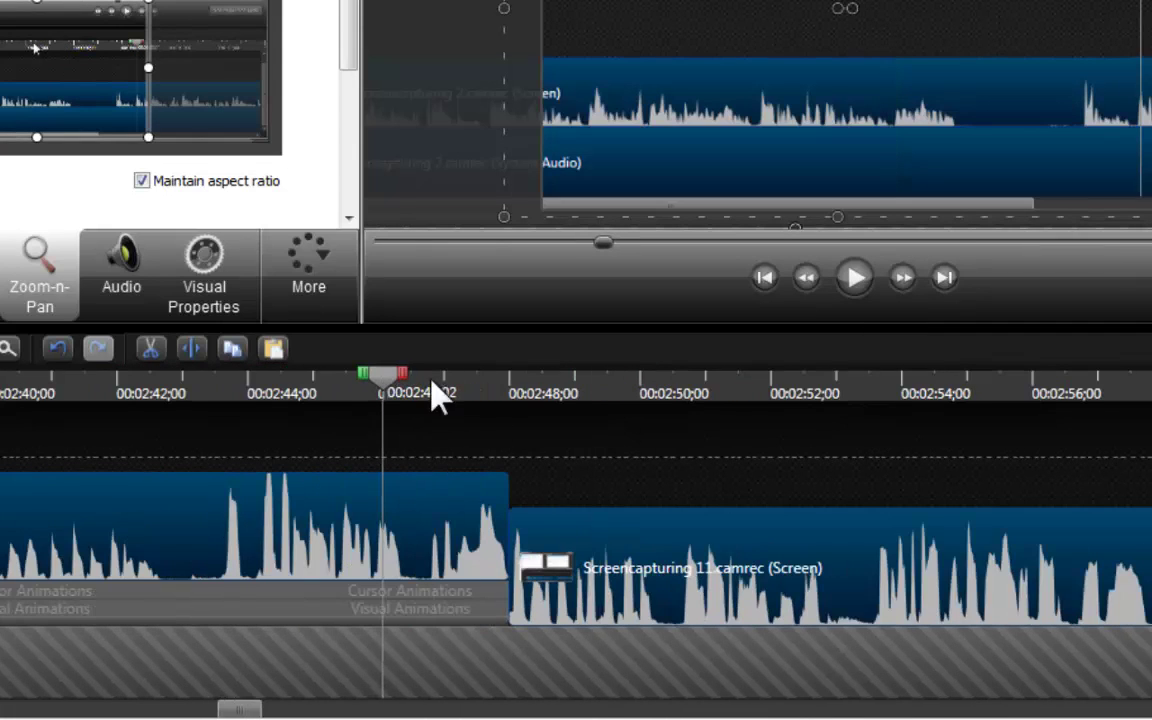
click(856, 280)
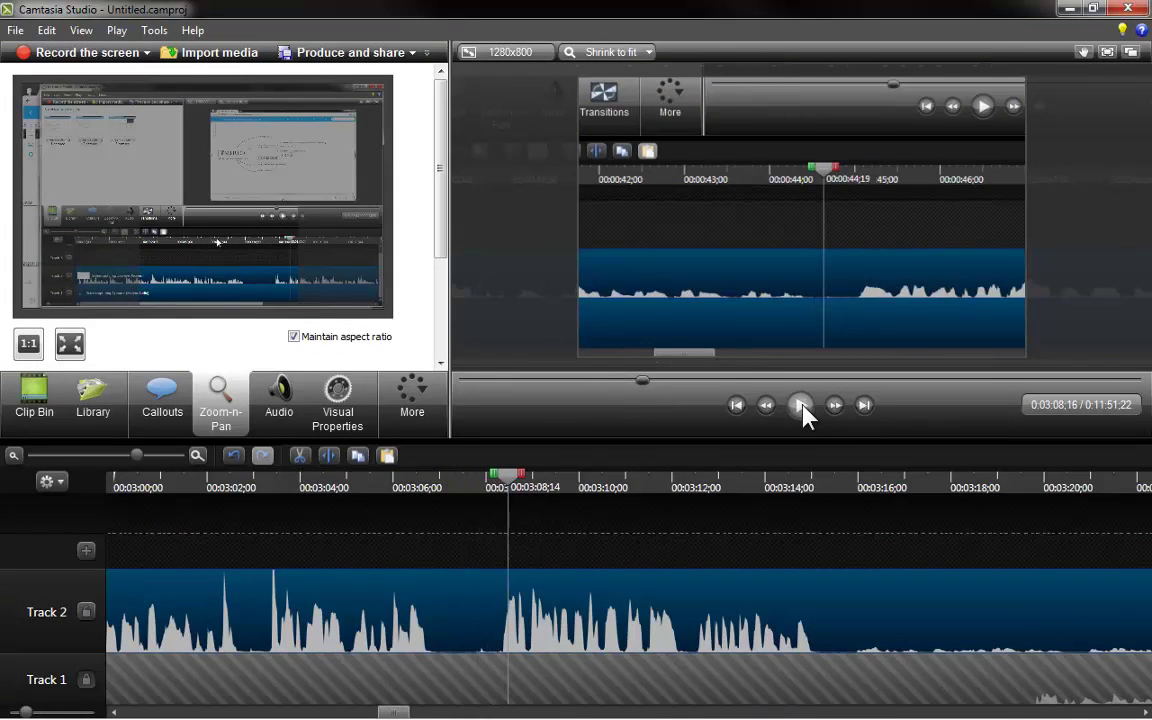
click(801, 405)
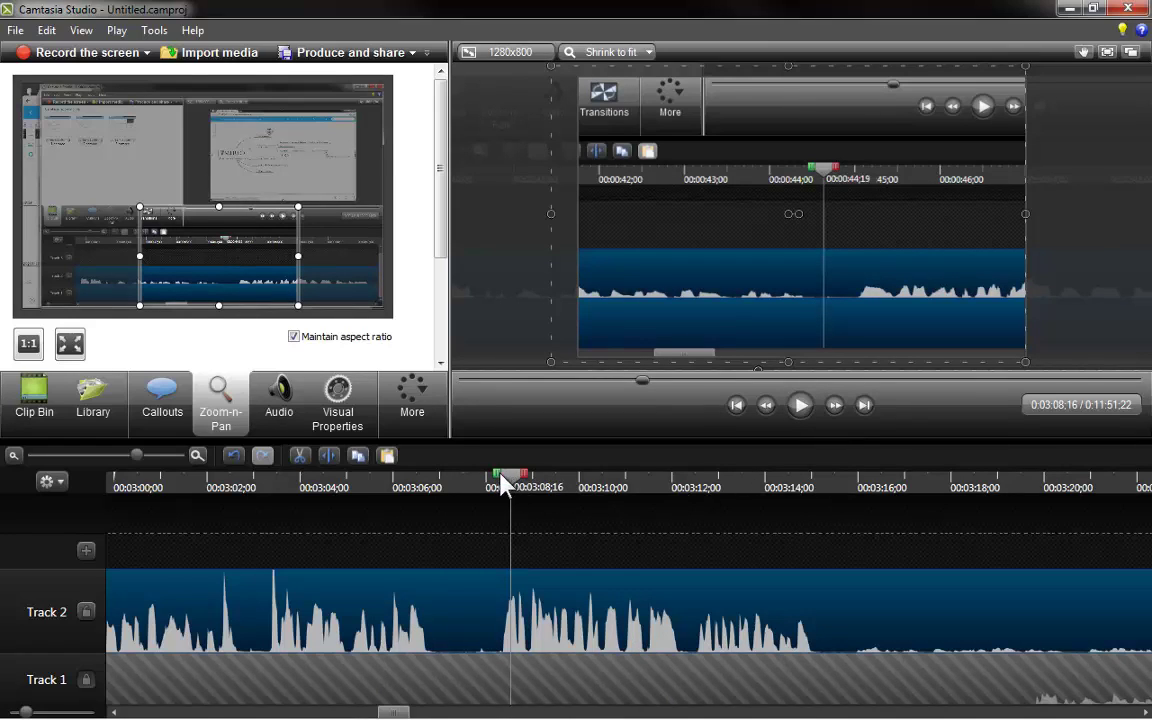
Step: Replay the narration from 00:03:03;09 and enlarge the Zoom-n-Pan frame at 00:03:05;02 to include the timeline tools and track labels
drag(510, 483, 449, 486)
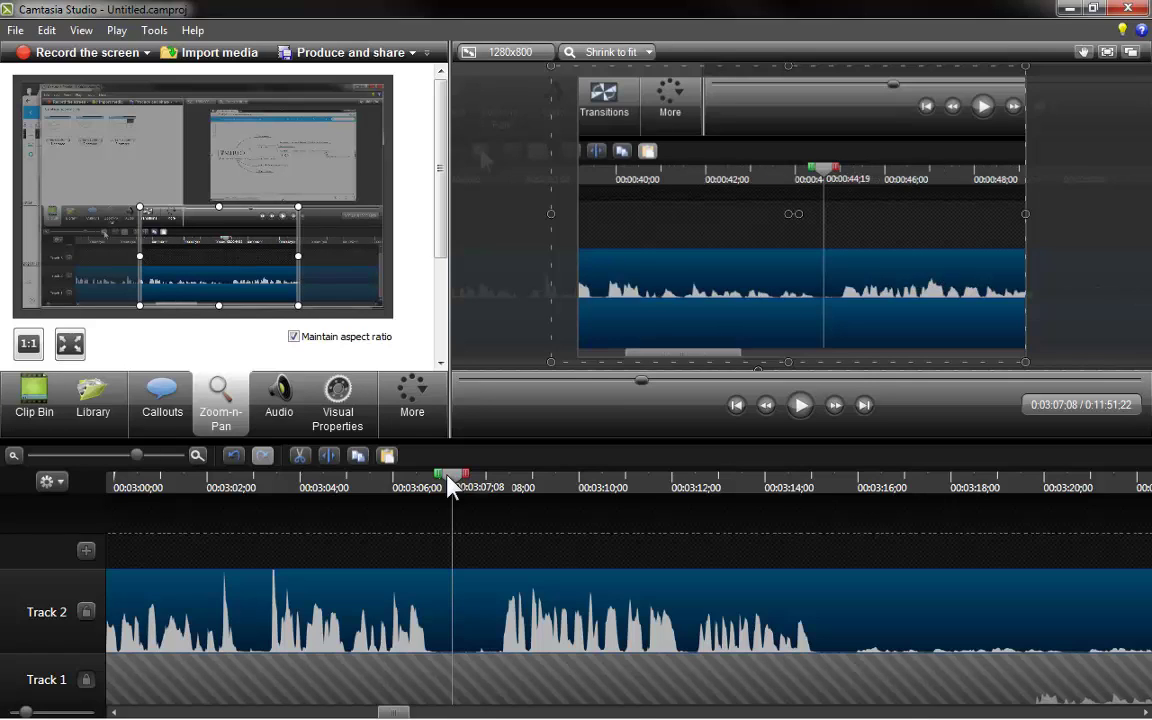
drag(449, 486, 265, 490)
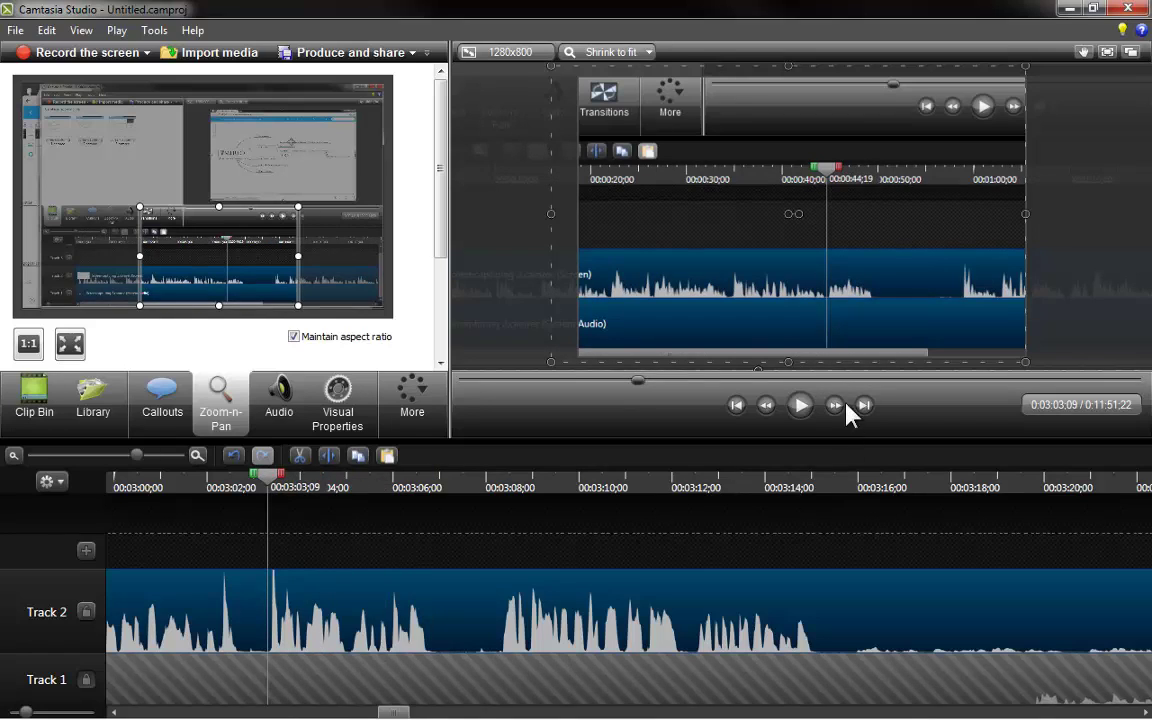
click(801, 406)
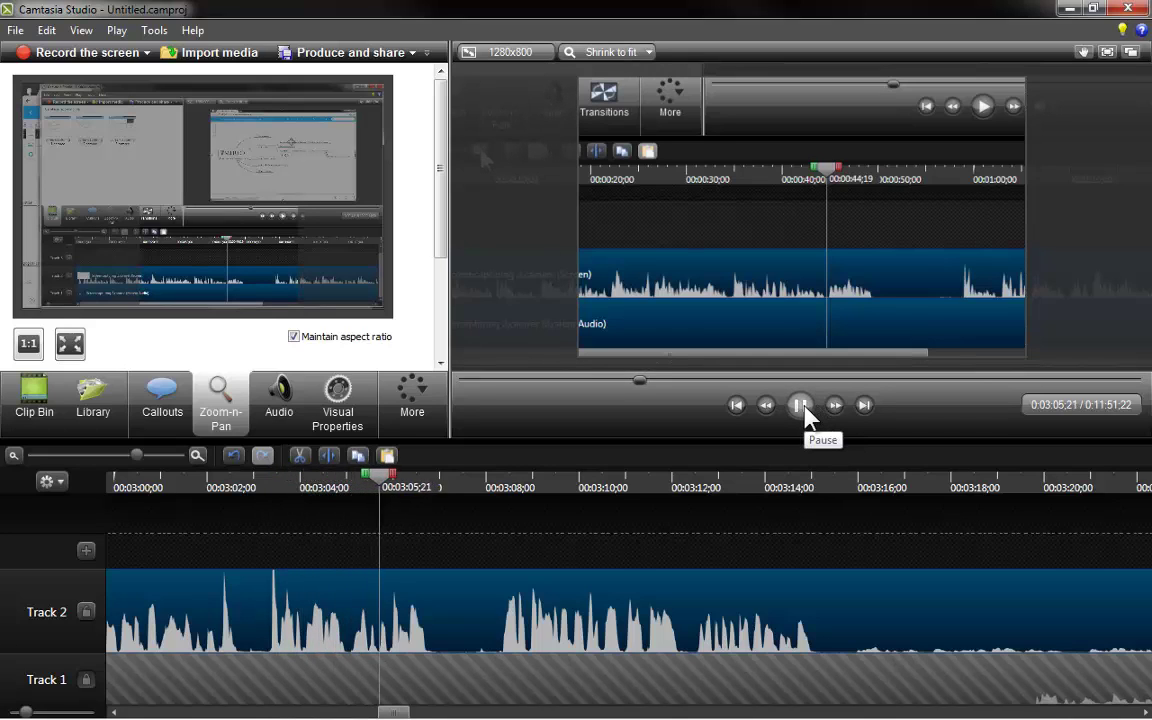
click(801, 406)
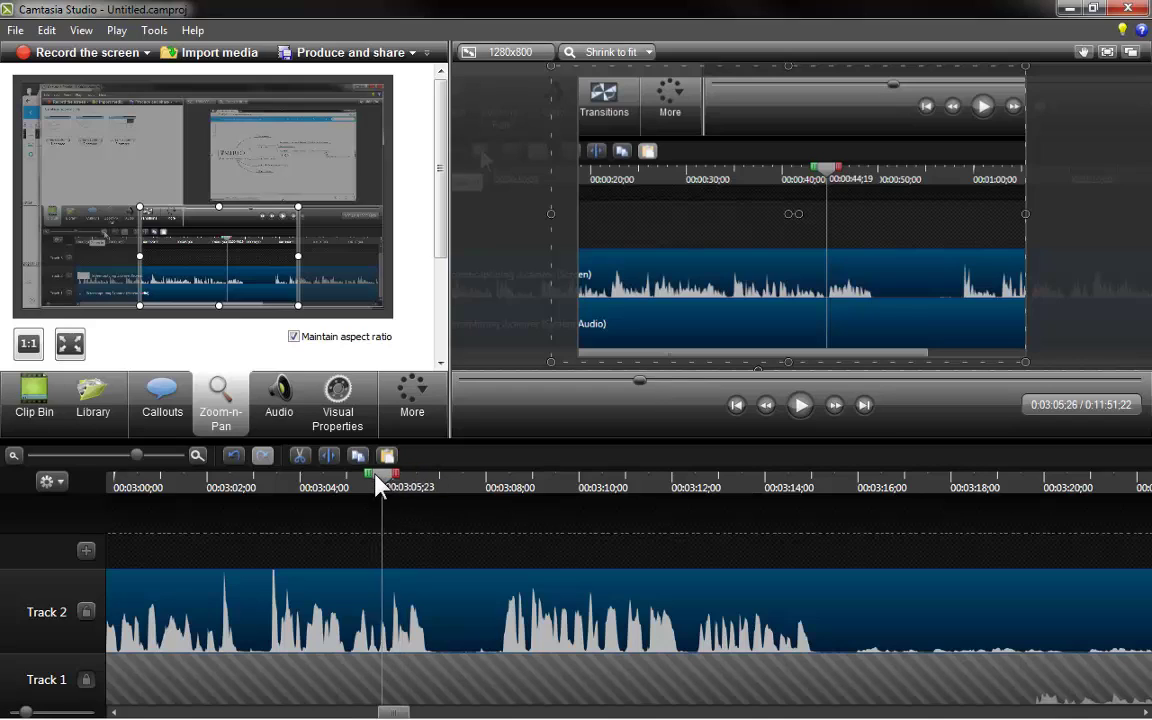
drag(350, 487, 353, 486)
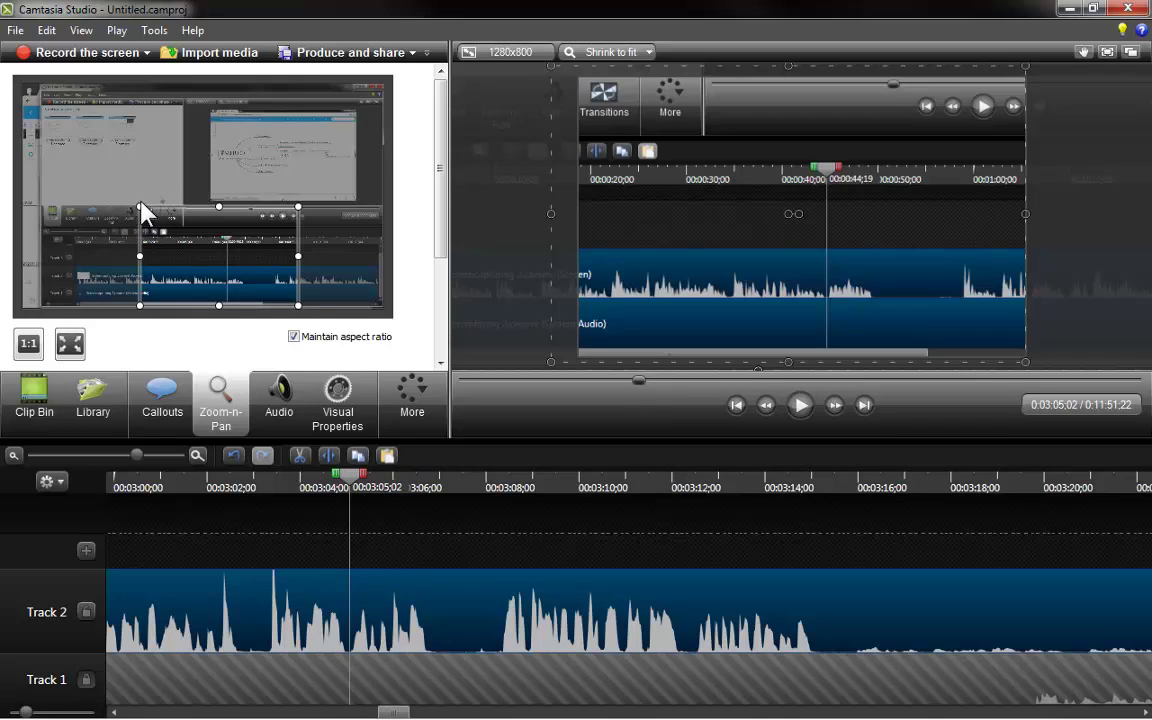
drag(145, 210, 50, 169)
Step: Play from 00:03:02;22 to 00:03:09;06 and shrink the Zoom-n-Pan frame there to a close-up of the timeline waveforms
click(243, 489)
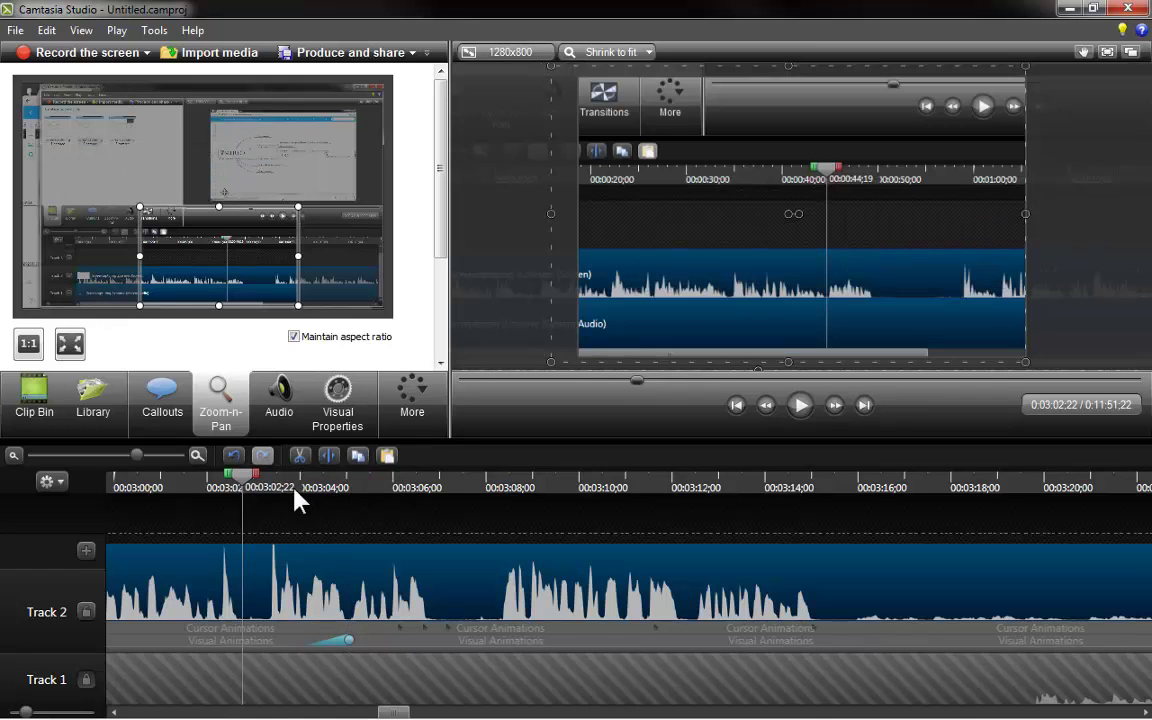
click(800, 408)
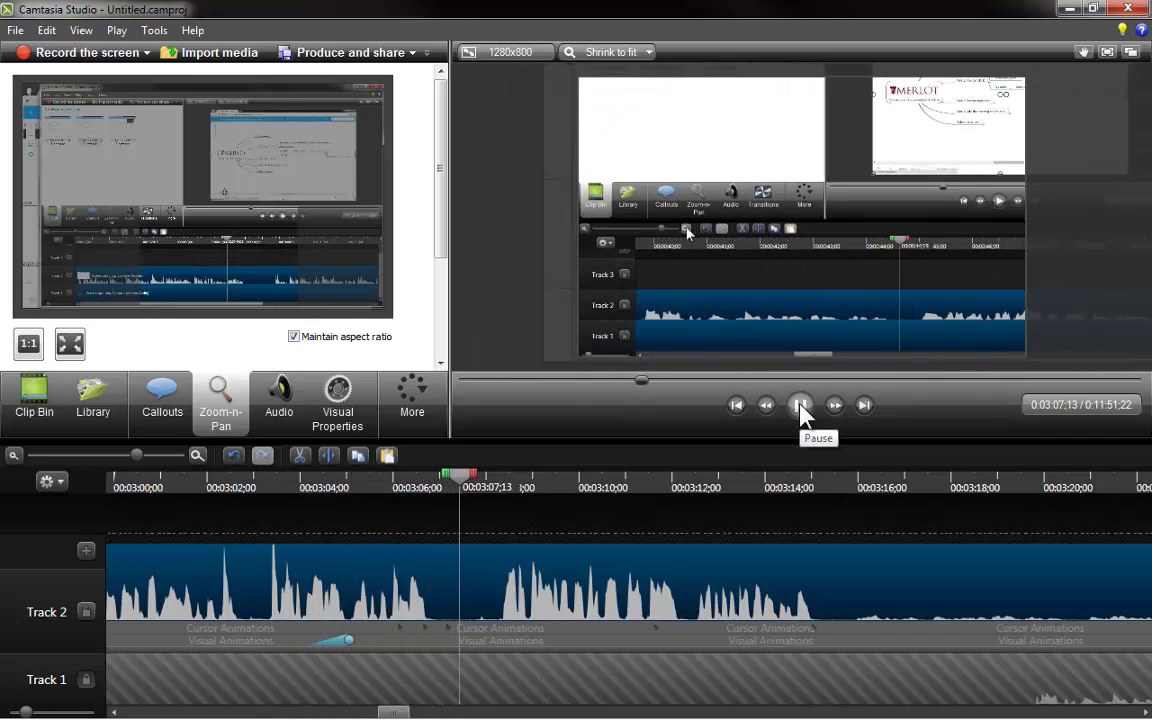
click(800, 408)
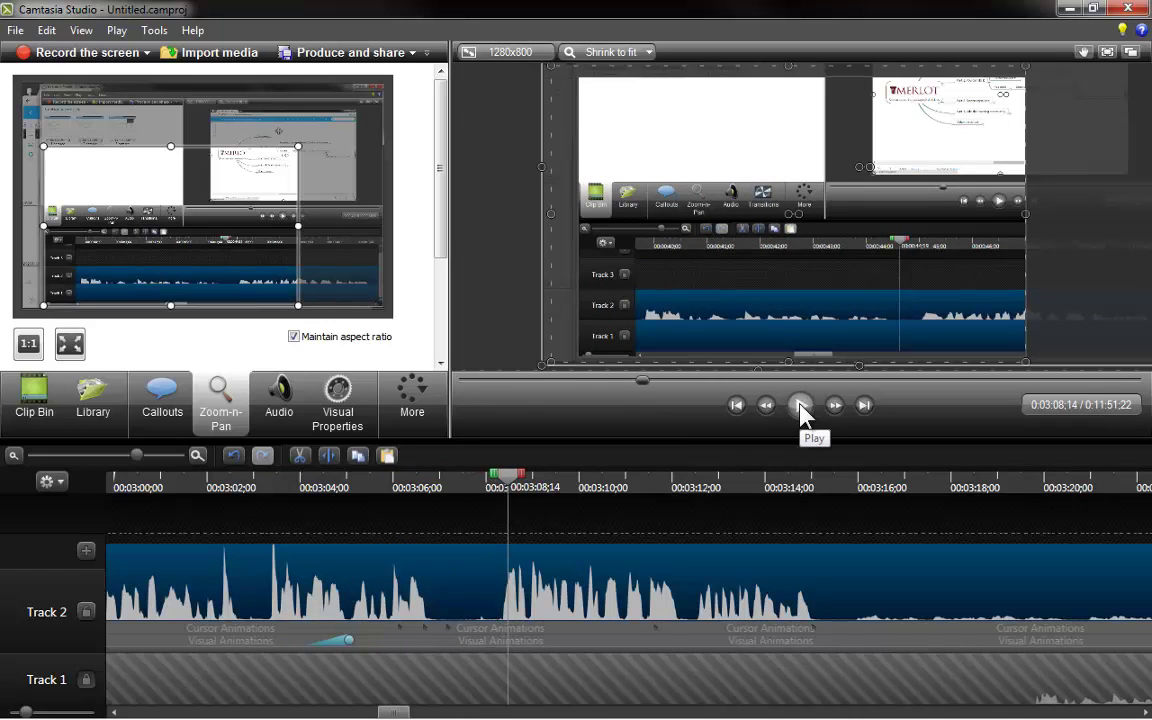
click(800, 408)
click(800, 408)
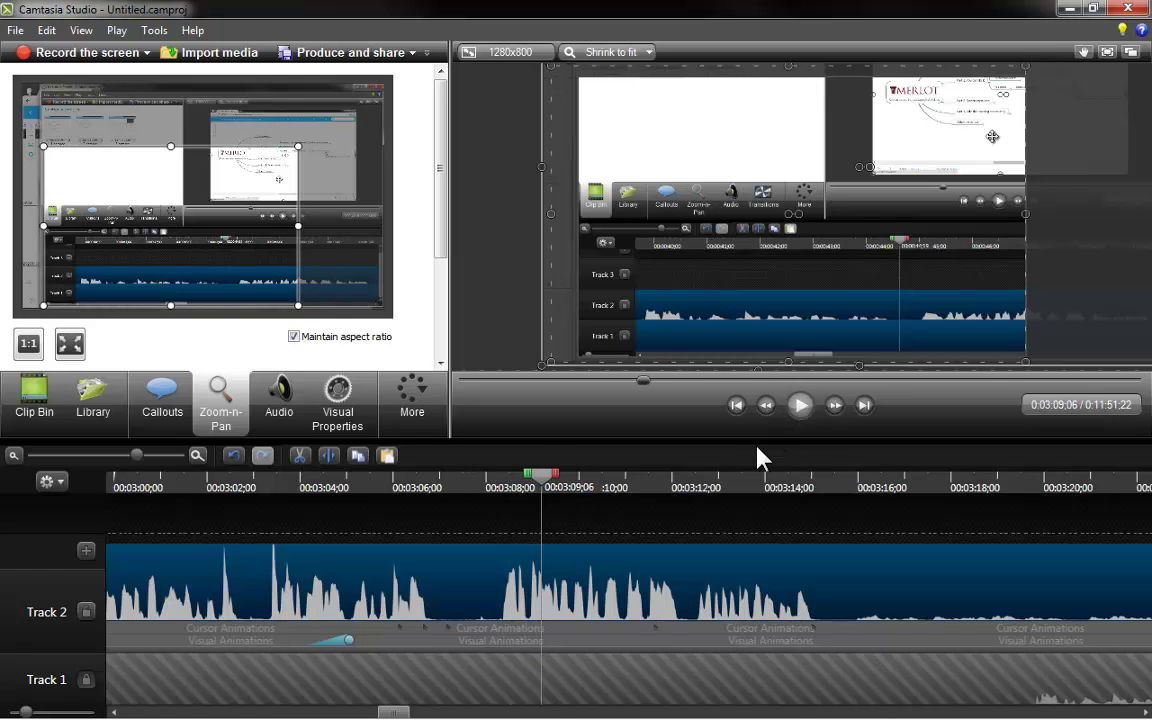
drag(48, 152, 146, 211)
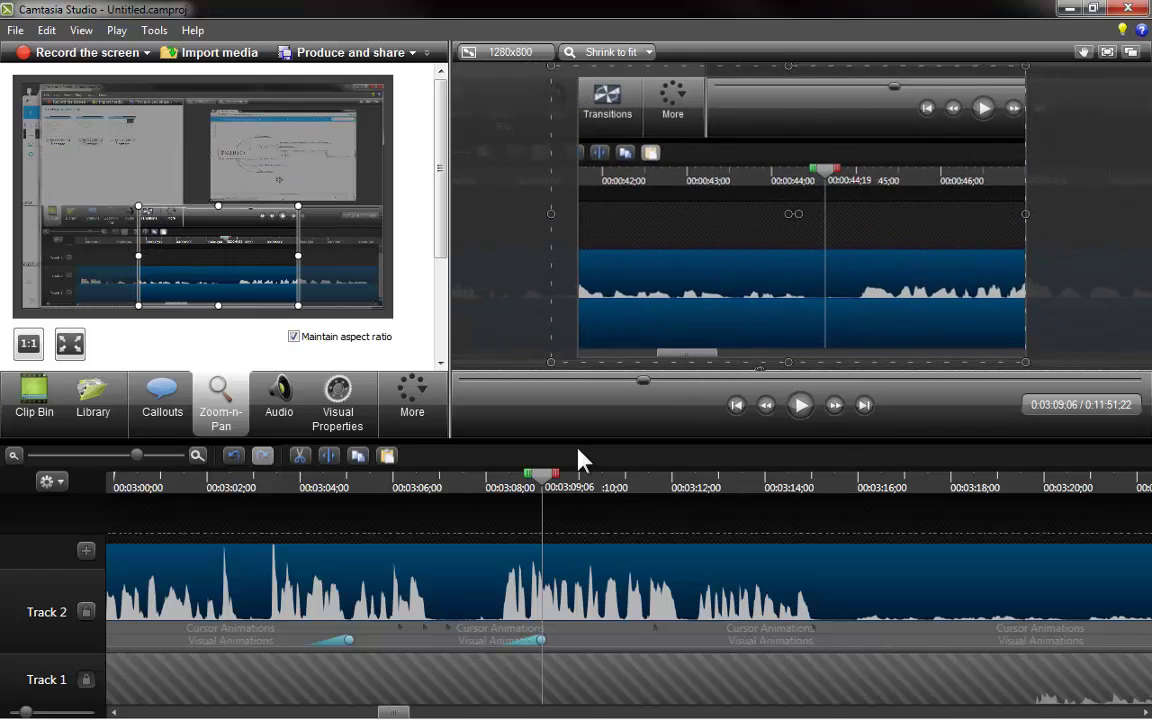
Step: Play from 00:03:06;13 to 00:03:22;18 to check the new zoom and the audio that follows
click(414, 488)
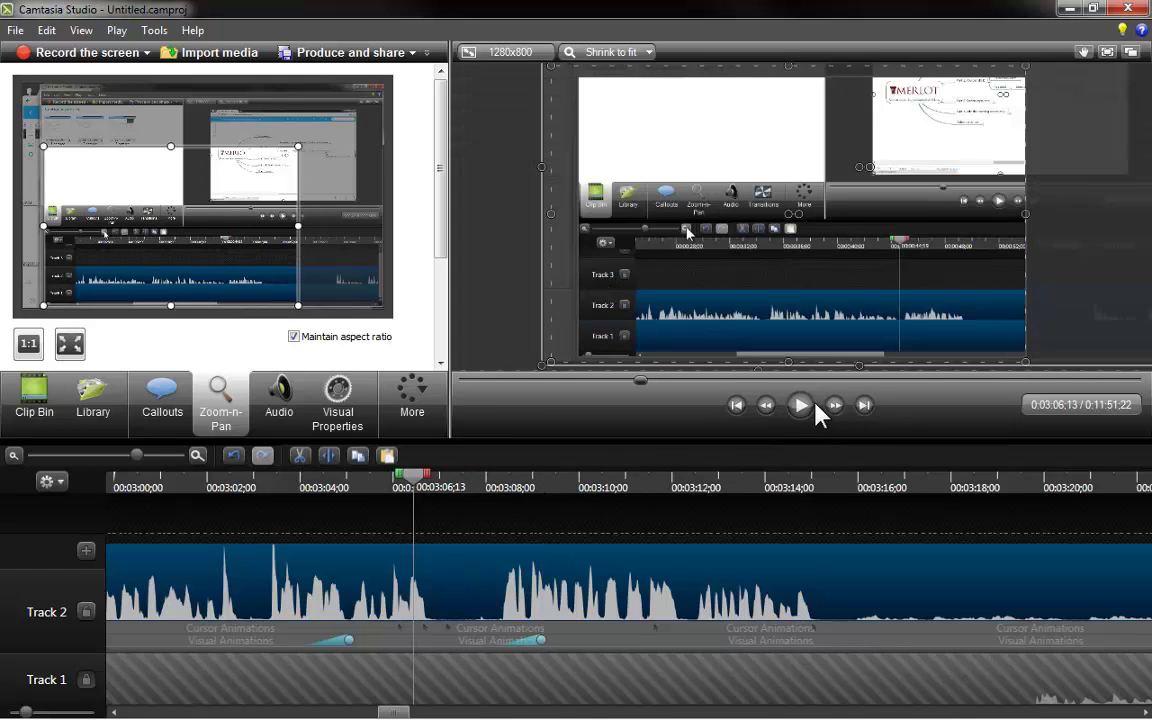
click(800, 405)
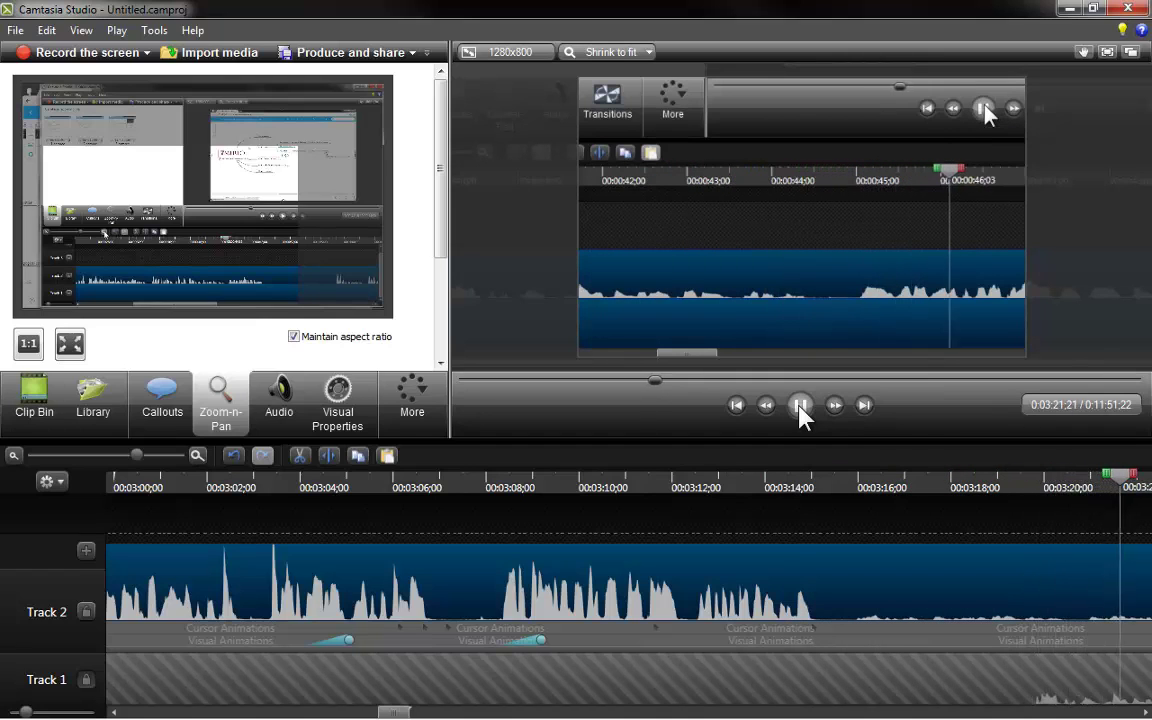
click(800, 405)
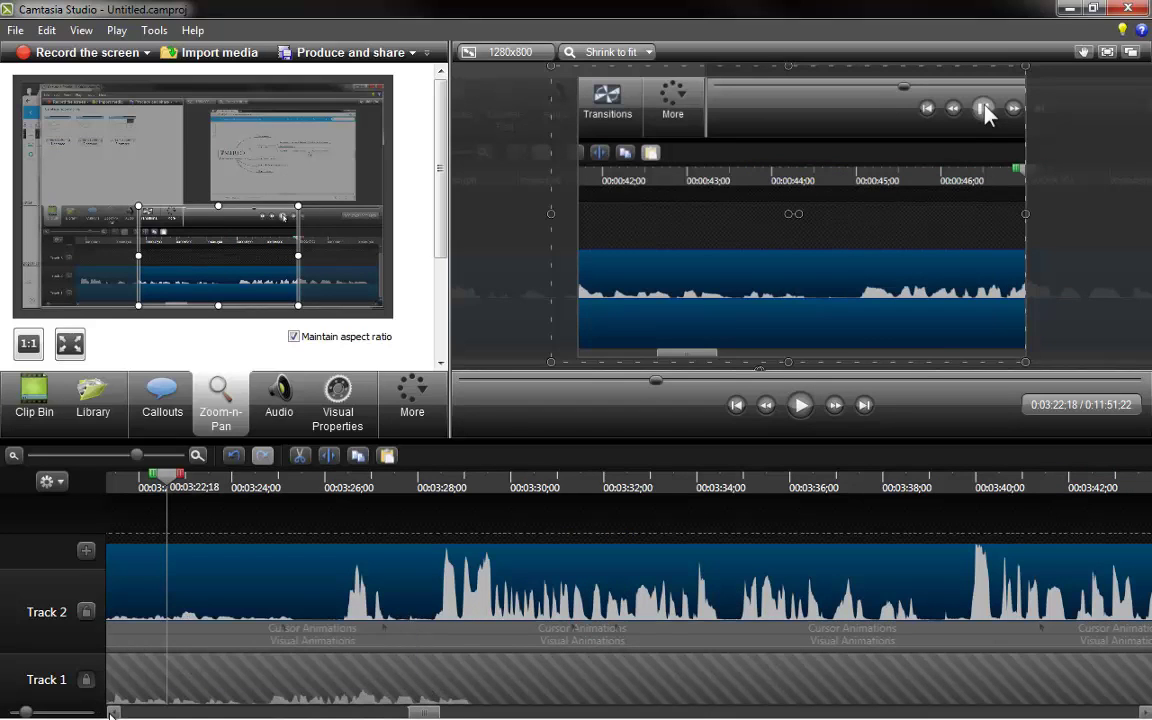
Step: Lock Track 2, unlock Track 1 and split its system audio clip at 00:03:15;14
drag(112, 713, 112, 713)
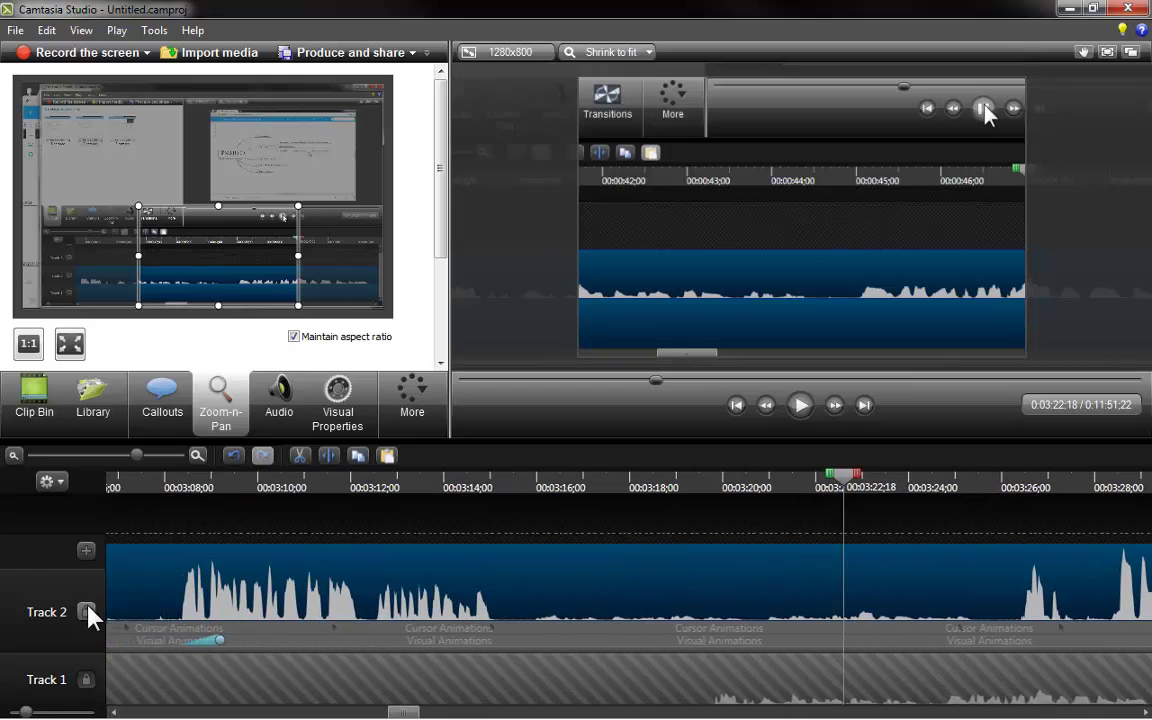
click(87, 611)
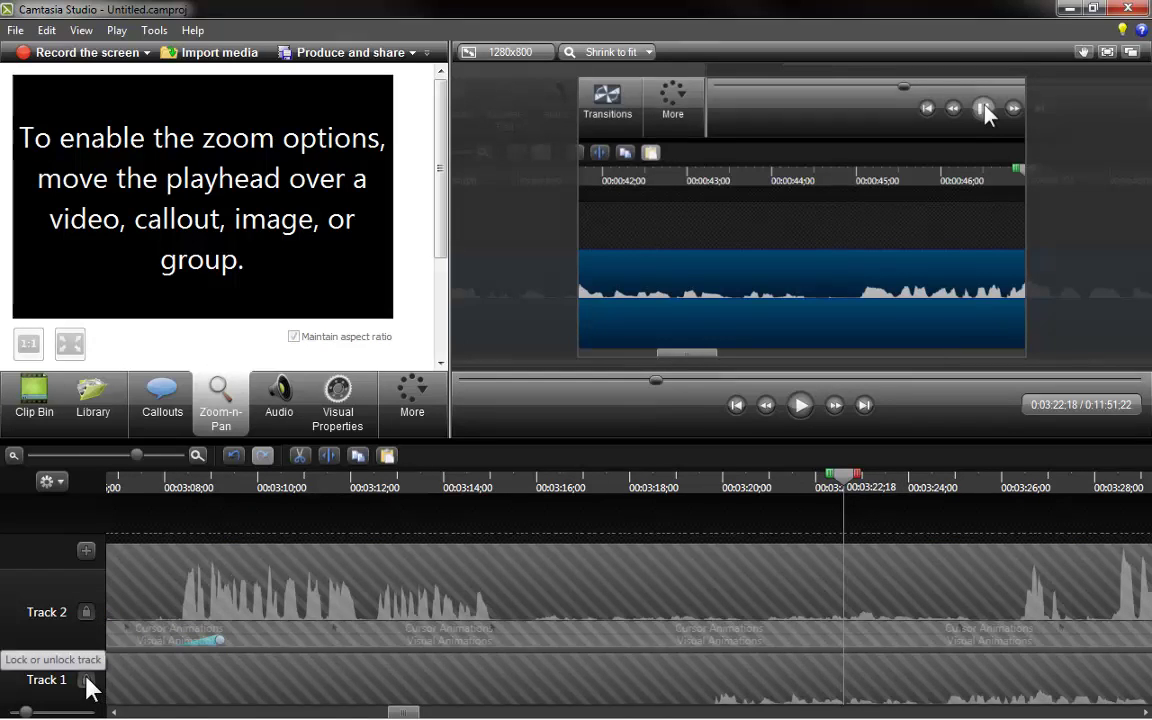
click(514, 489)
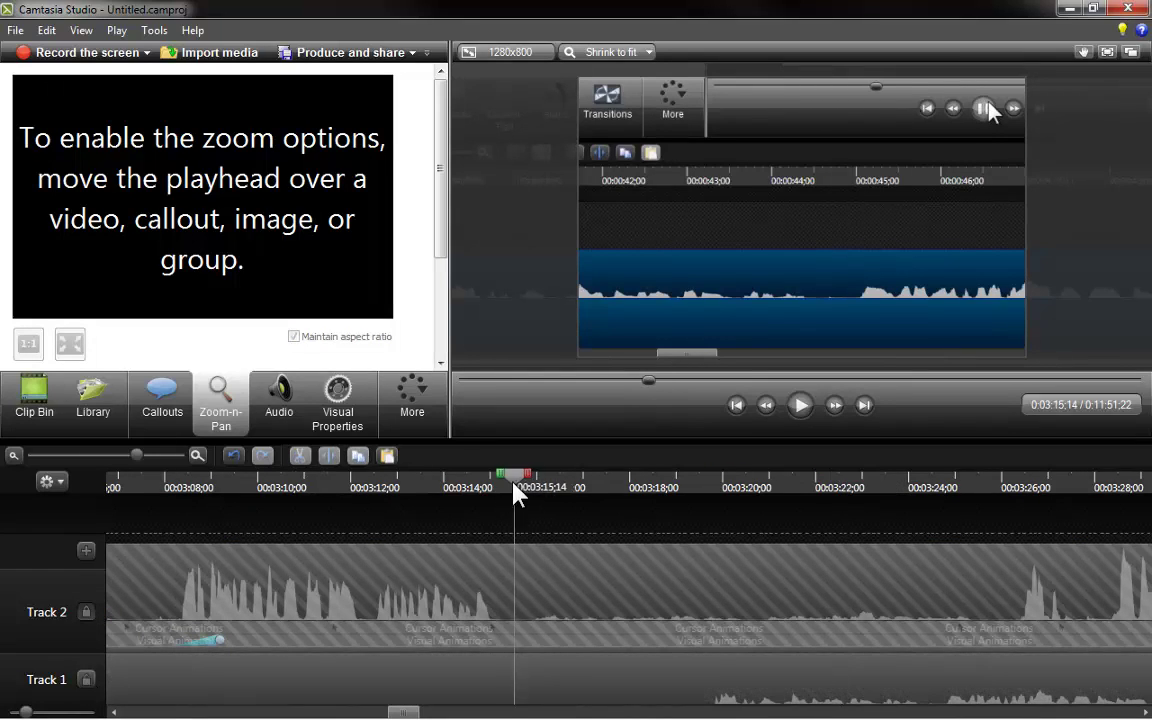
click(565, 695)
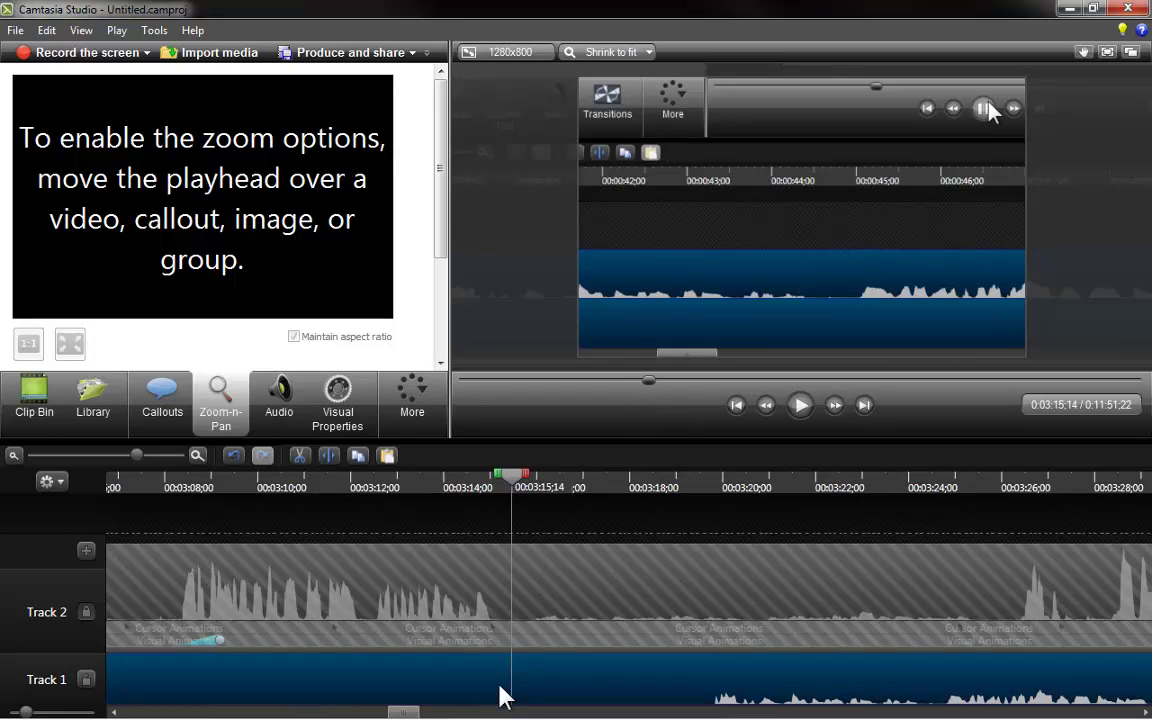
click(328, 456)
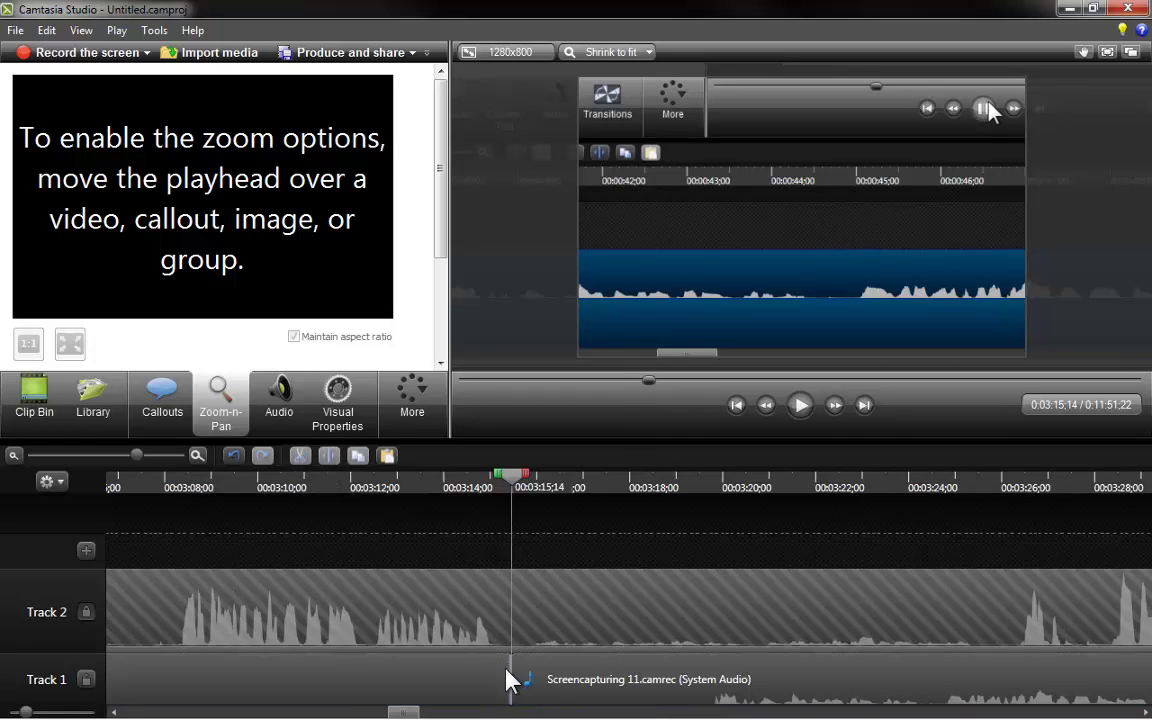
Step: Trim the silence on both sides of the Track 1 split and move the second clip to start just before 00:03:16;00
drag(508, 680, 174, 672)
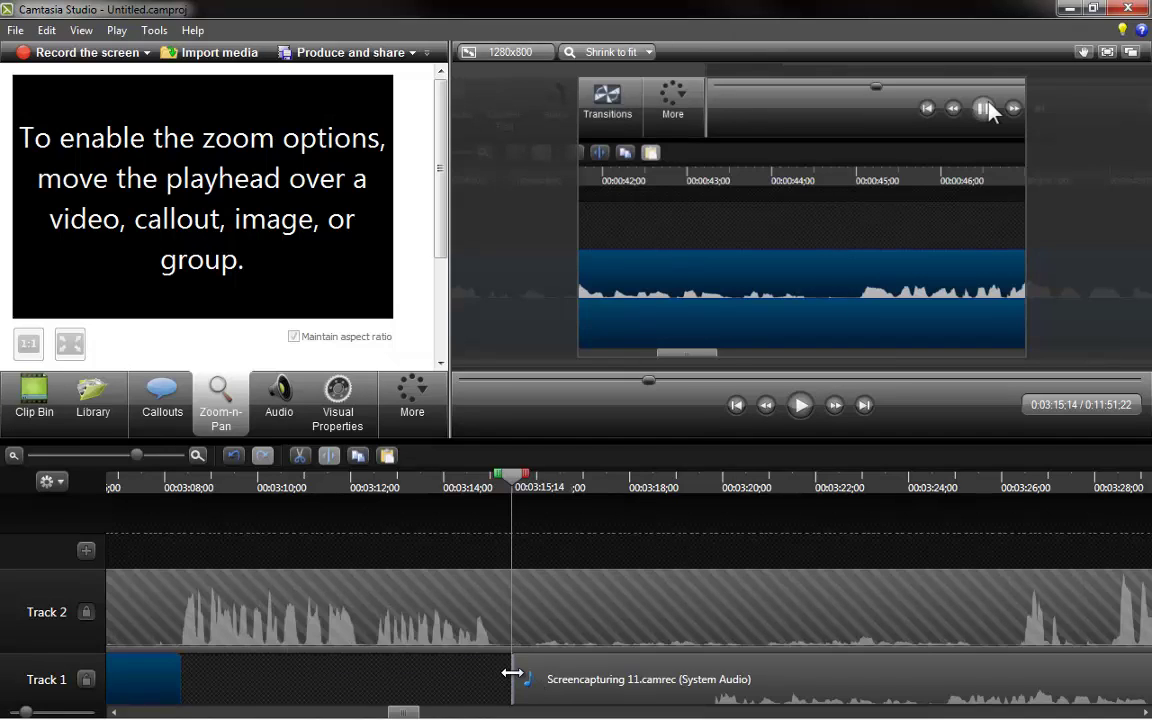
drag(512, 673, 706, 680)
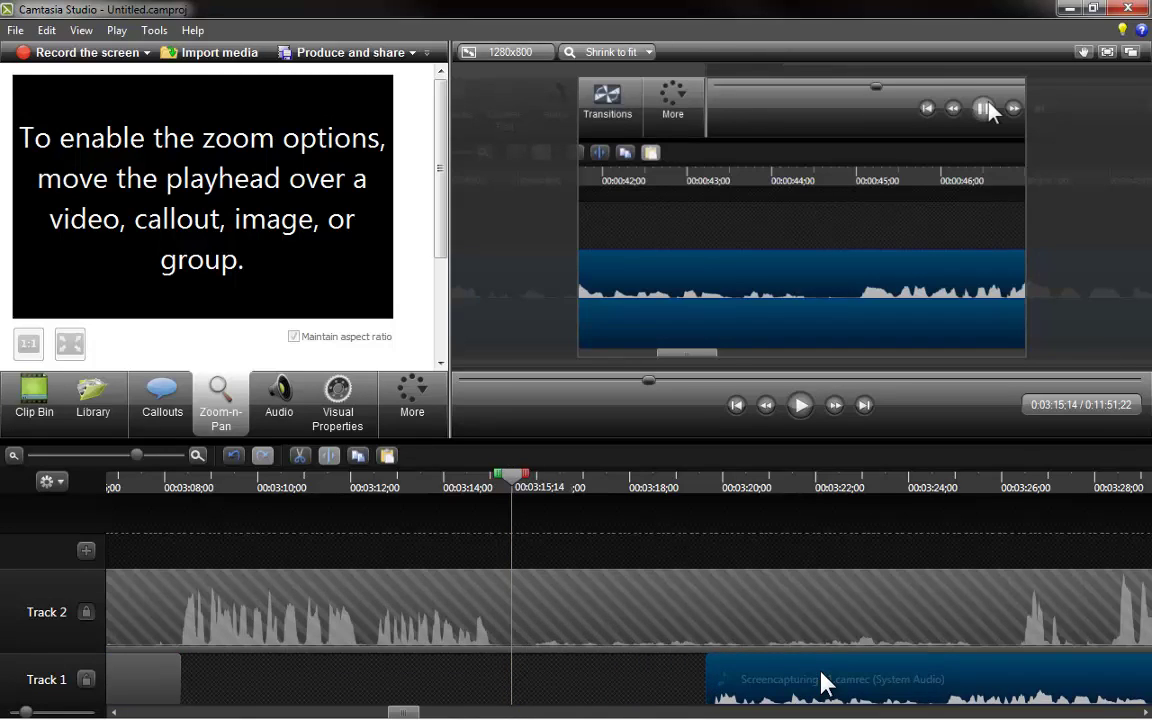
drag(823, 681, 643, 688)
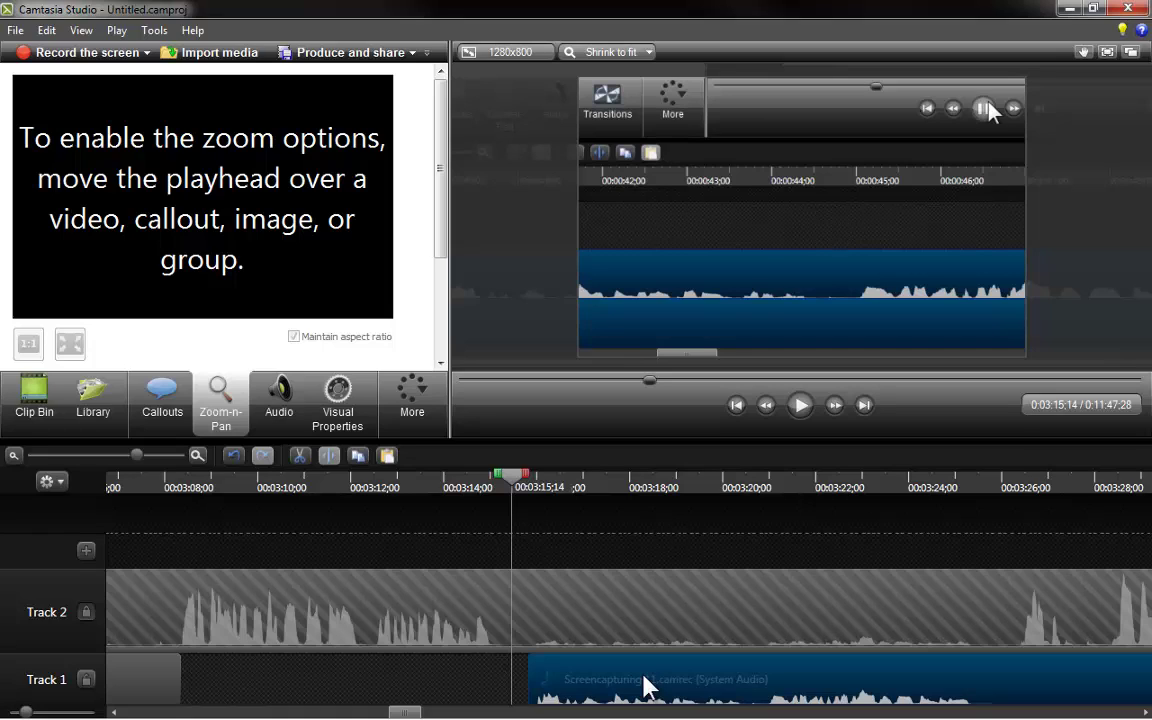
Step: Play from 00:03:14;08 to about 00:03:19;00 to check the moved system audio against the picture
click(460, 492)
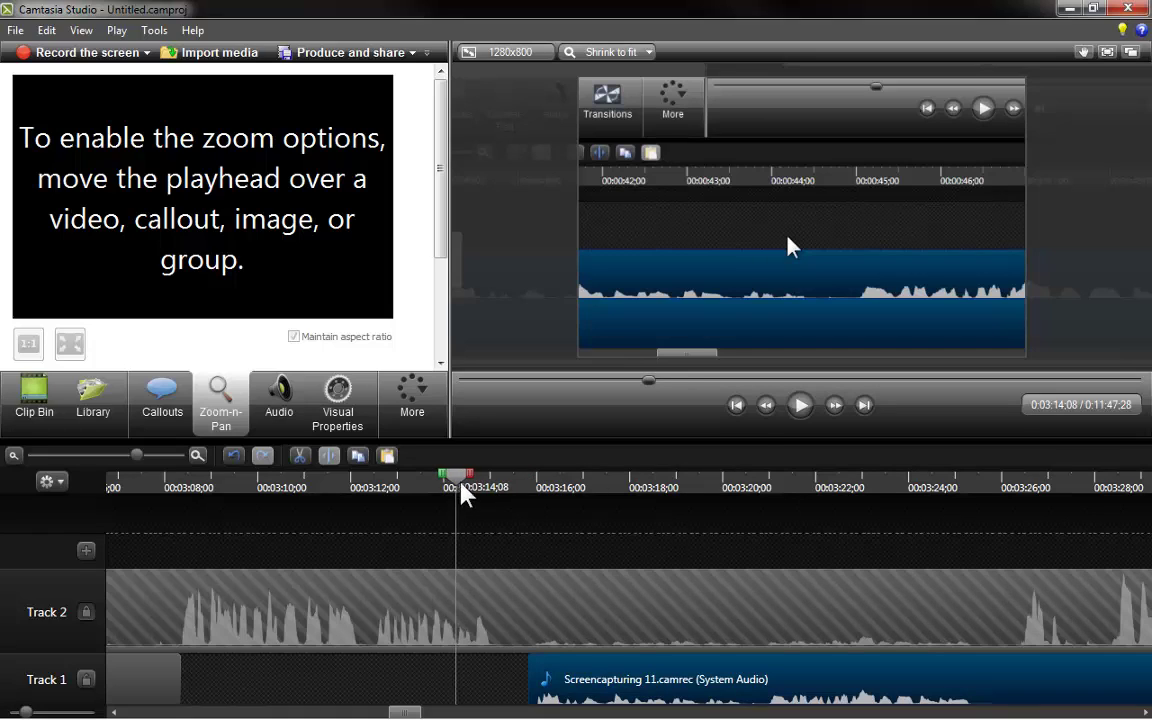
click(803, 405)
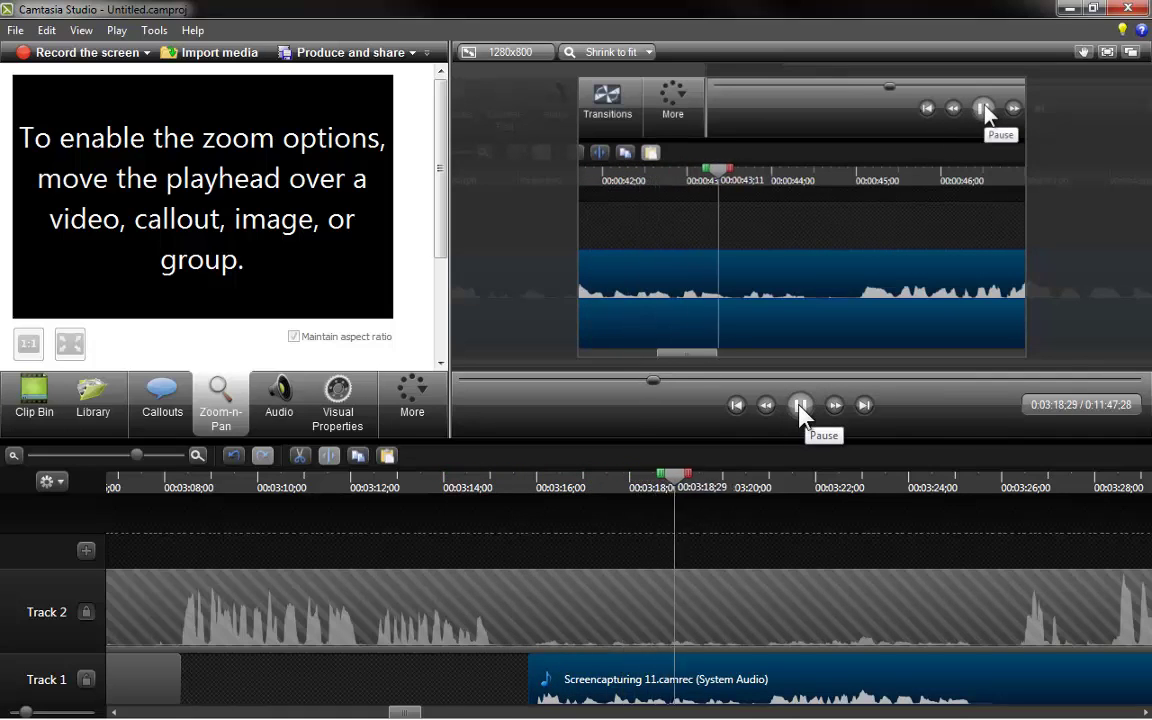
click(801, 405)
Step: Place the playhead at 00:03:15;18, lock Track 1 and unlock Track 2 for editing
click(519, 488)
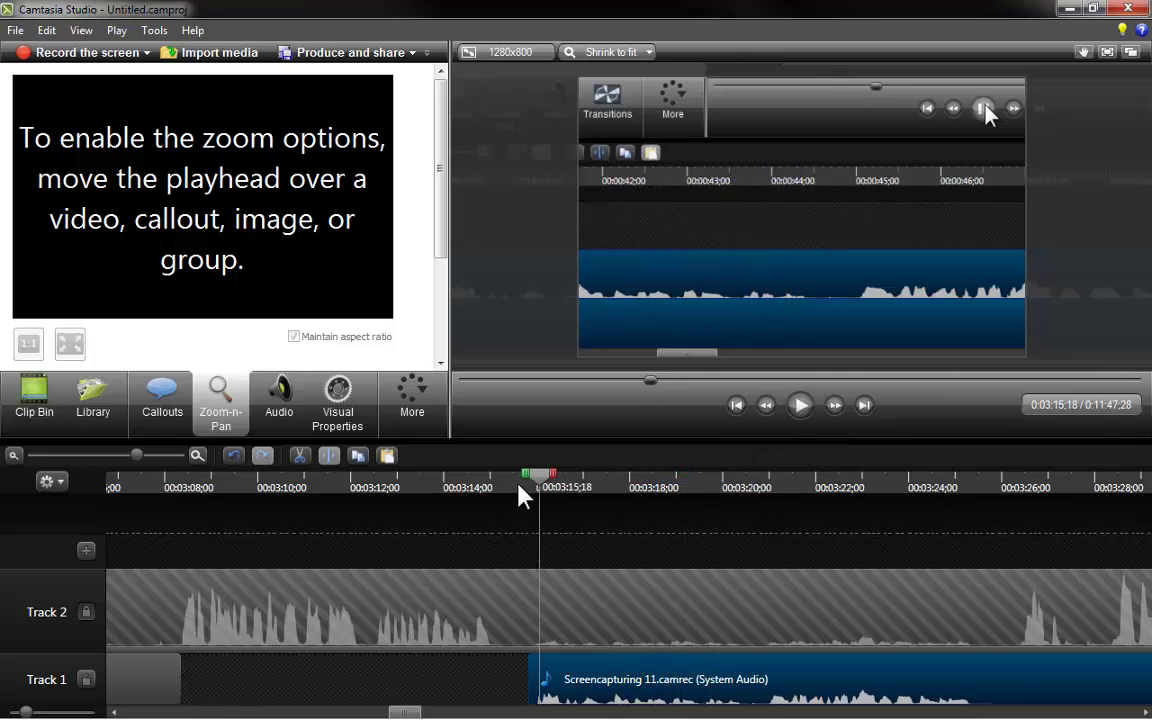
click(86, 680)
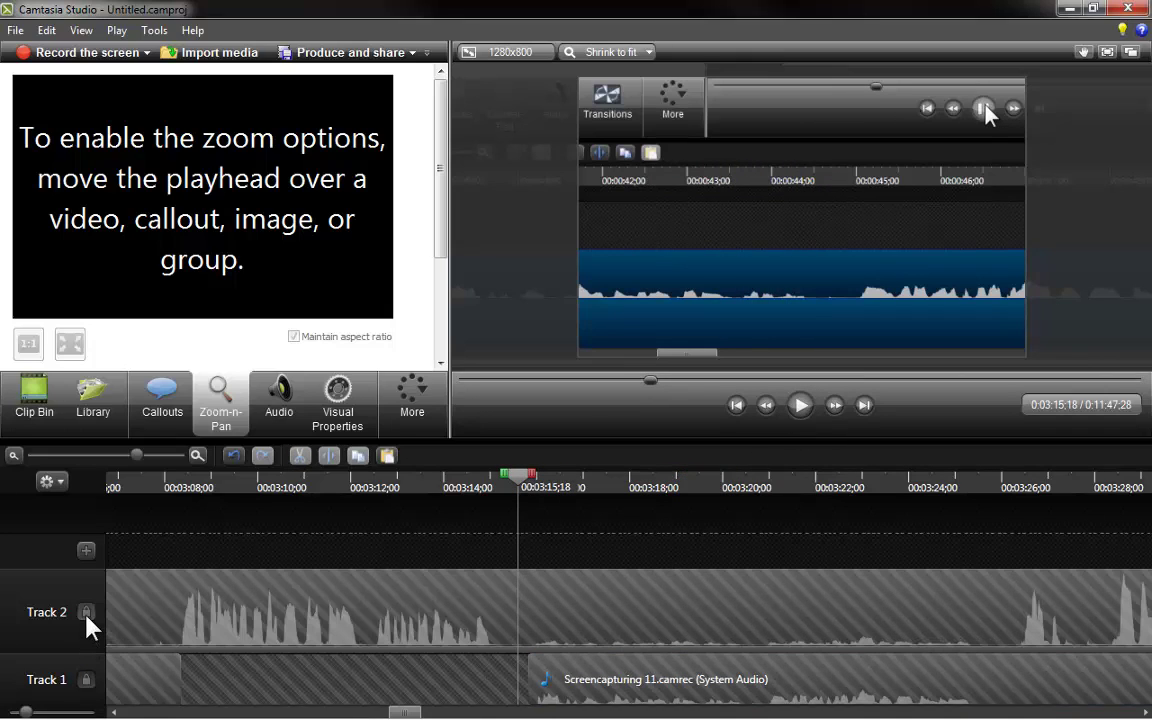
click(600, 600)
Step: Select Track 2 from about 00:03:15;08 to 00:03:26;08 and silence its audio in that range
drag(538, 487, 1030, 520)
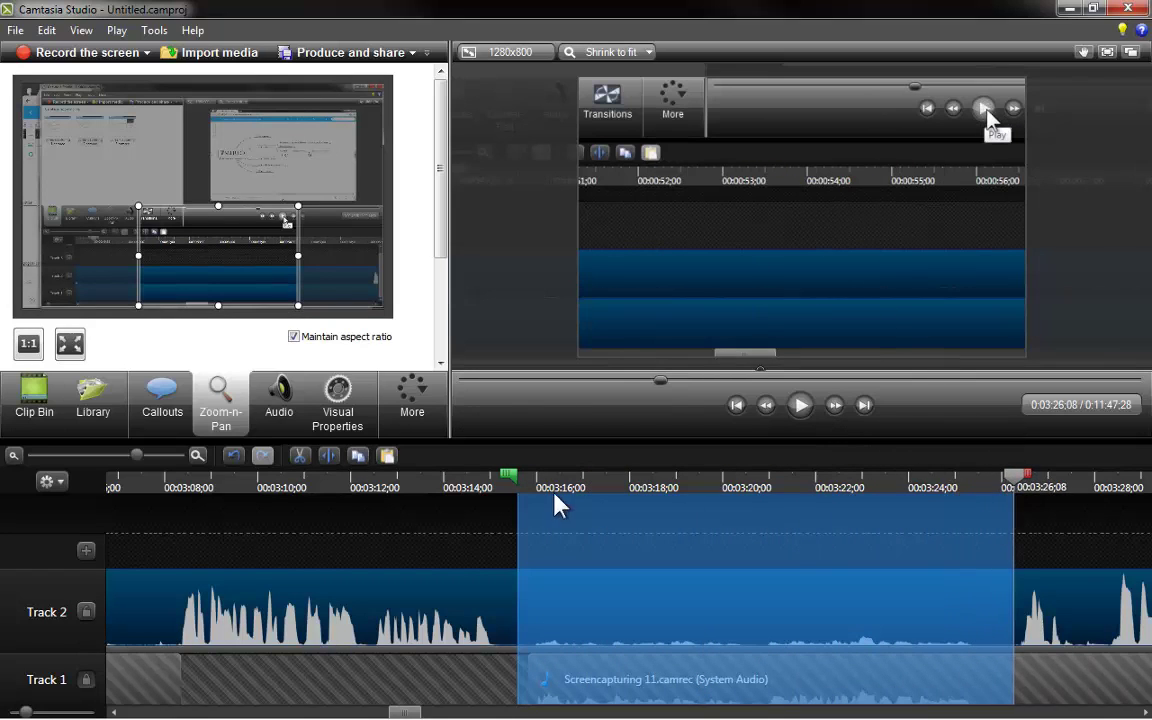
drag(512, 484, 497, 484)
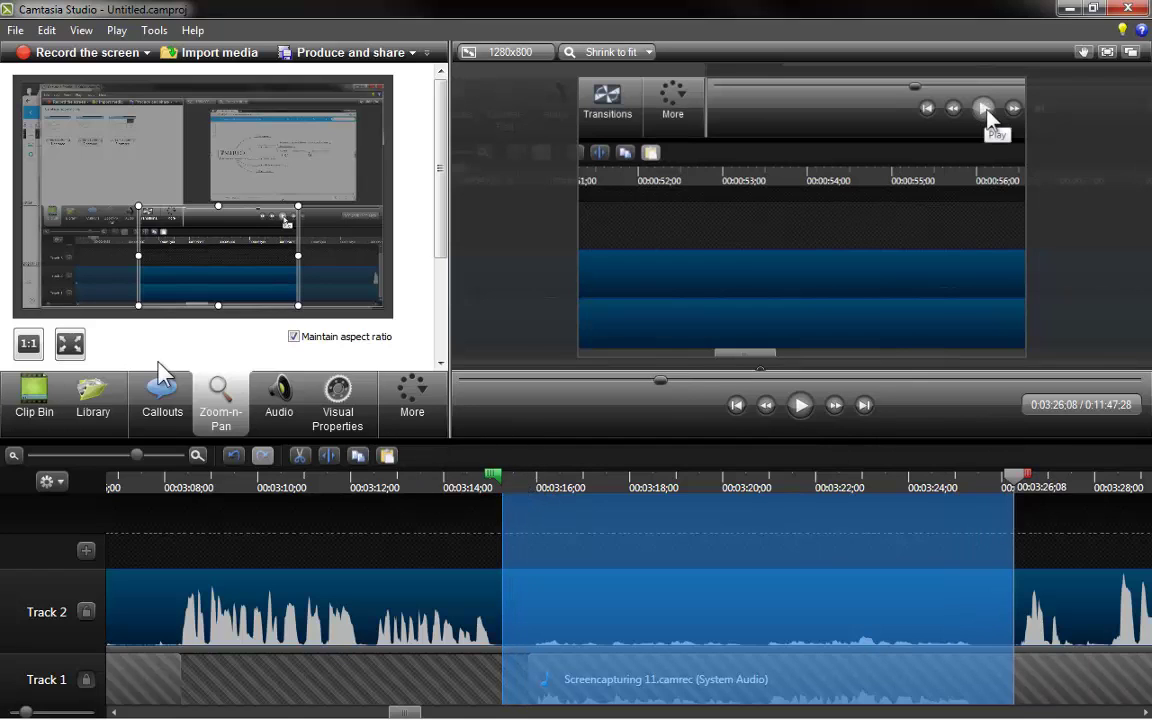
click(281, 400)
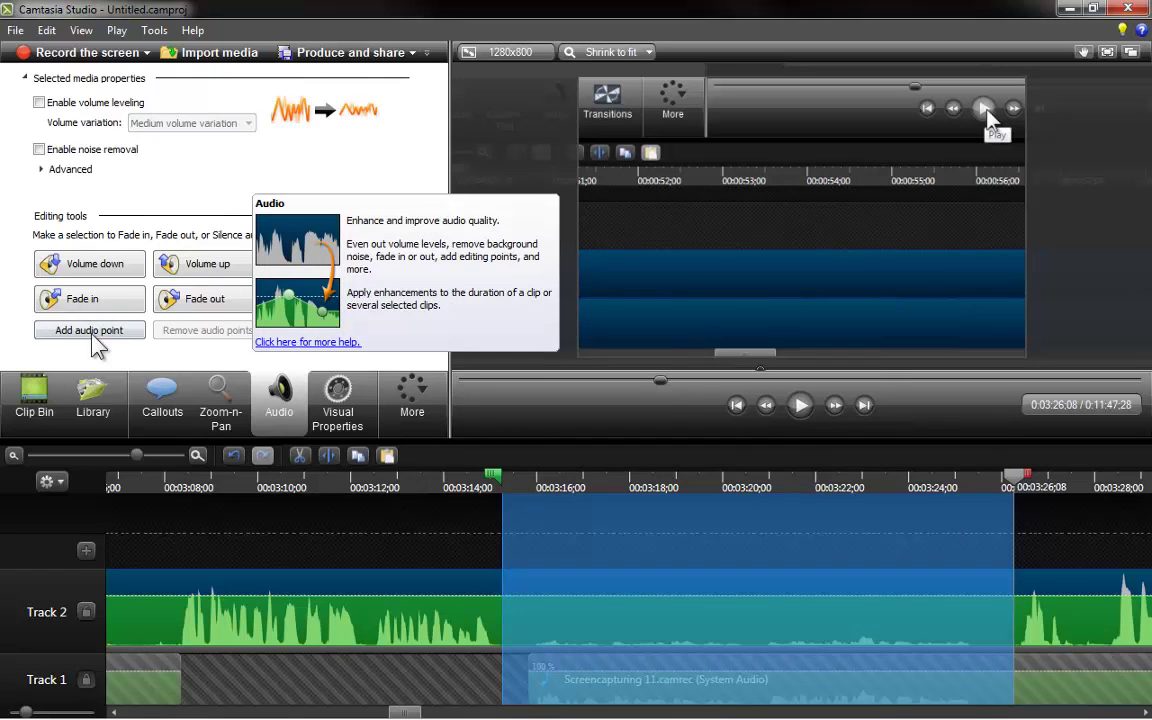
click(340, 308)
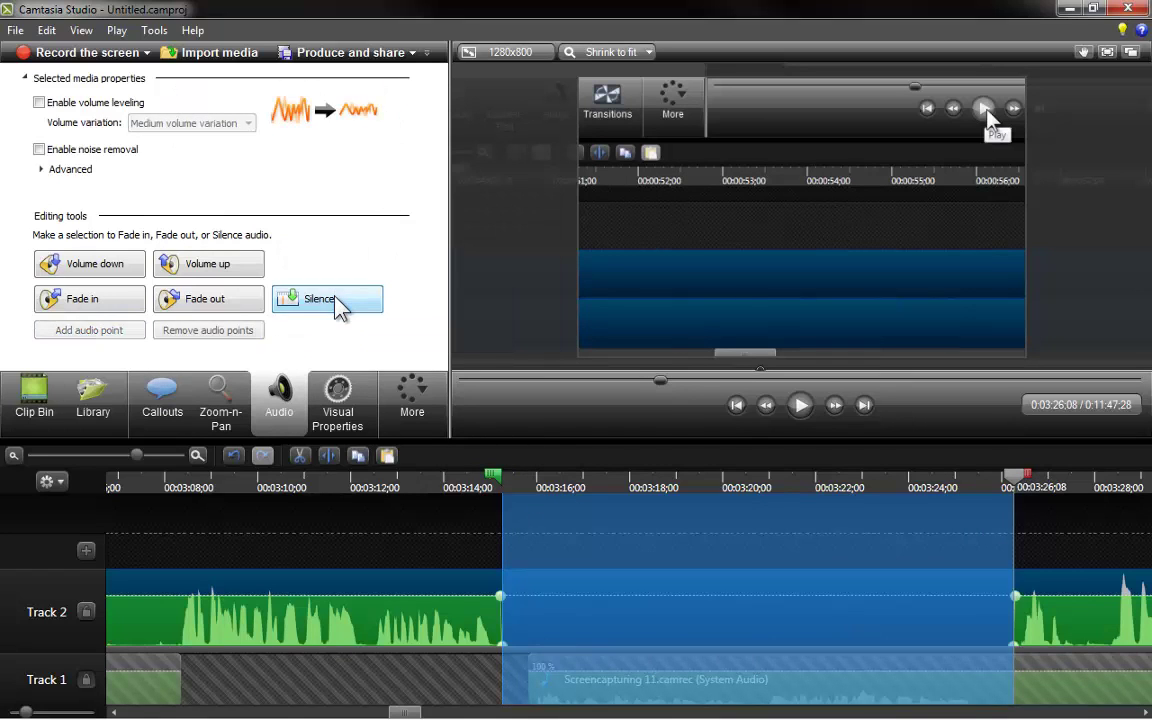
Step: Return to the Clip Bin and play from 00:03:13;15 across the silenced section to check the realigned audio
click(421, 487)
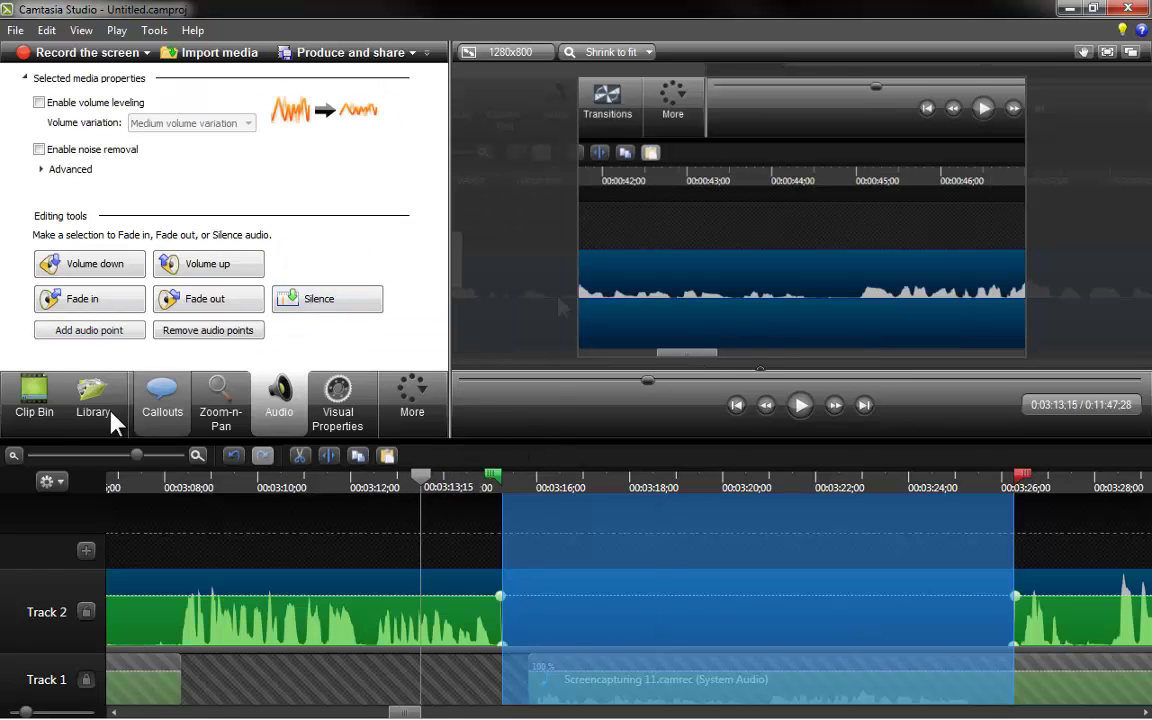
click(40, 397)
click(800, 405)
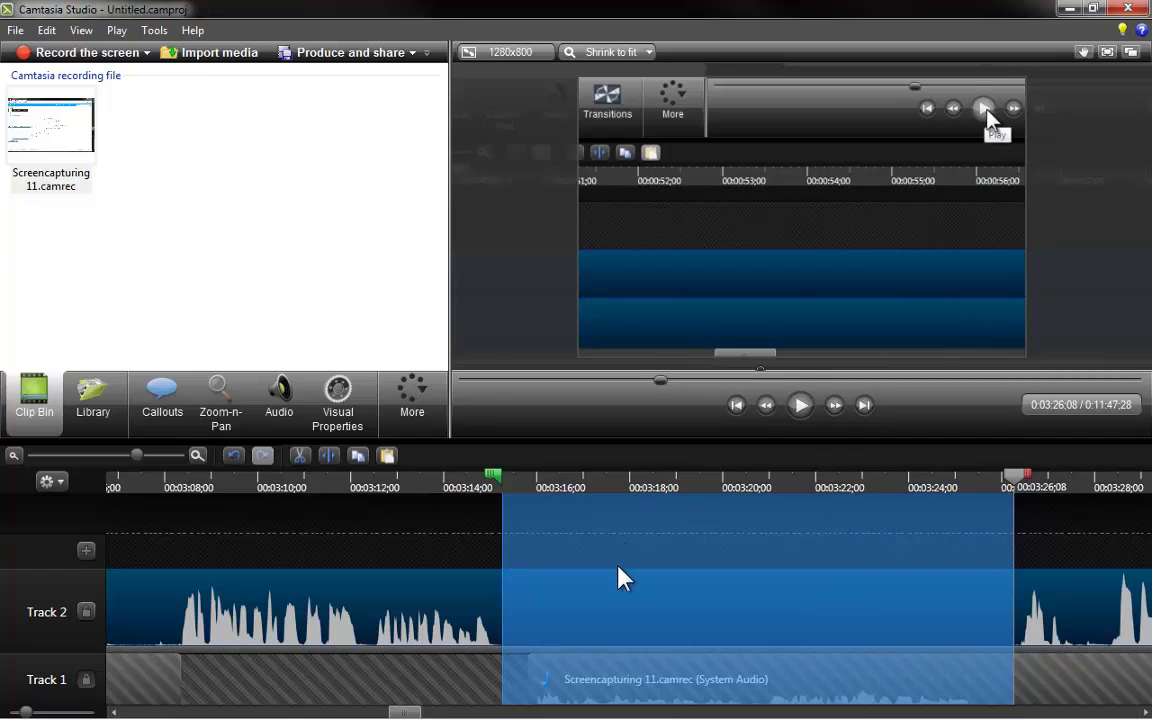
Step: At 00:03:09;16 on Track 2, enlarge the Zoom-n-Pan frame upward and to both sides, and shift its zoom animation slightly later
click(394, 488)
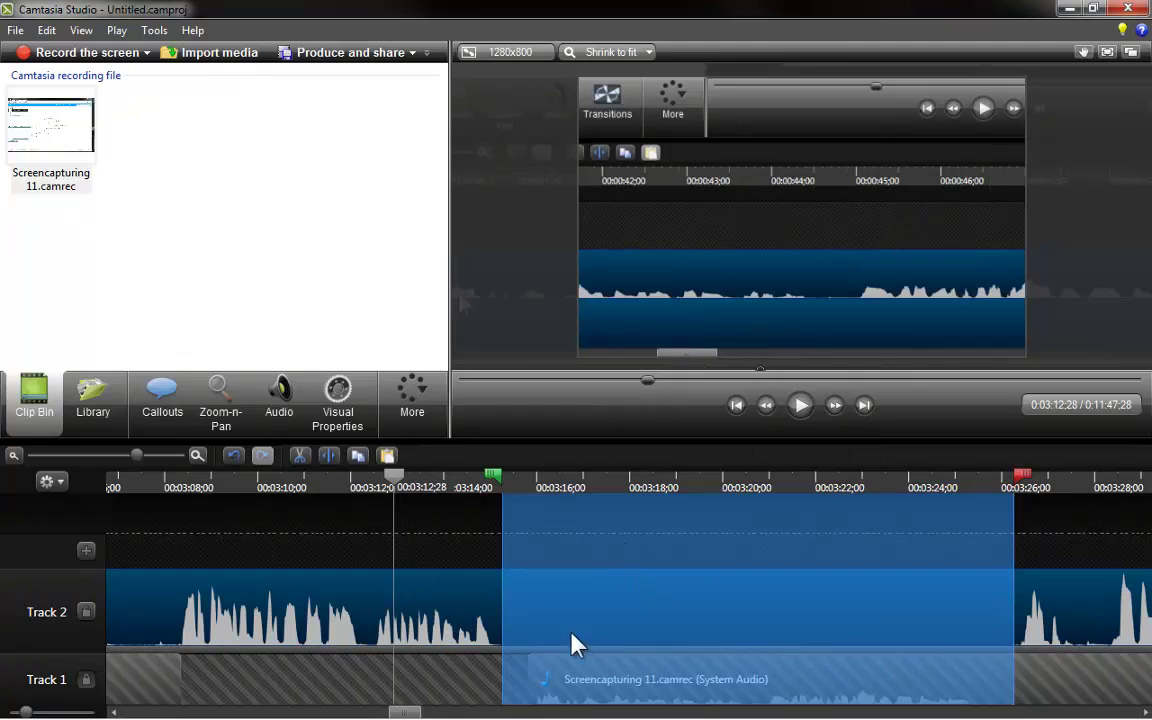
click(320, 487)
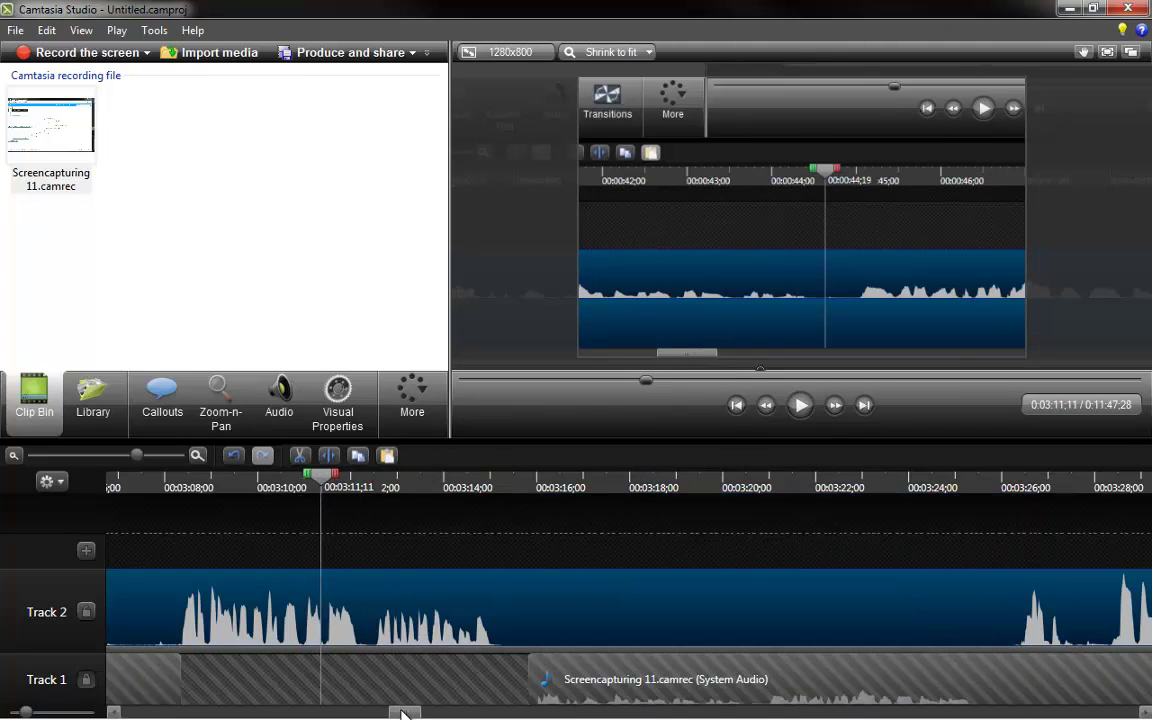
drag(399, 710, 397, 576)
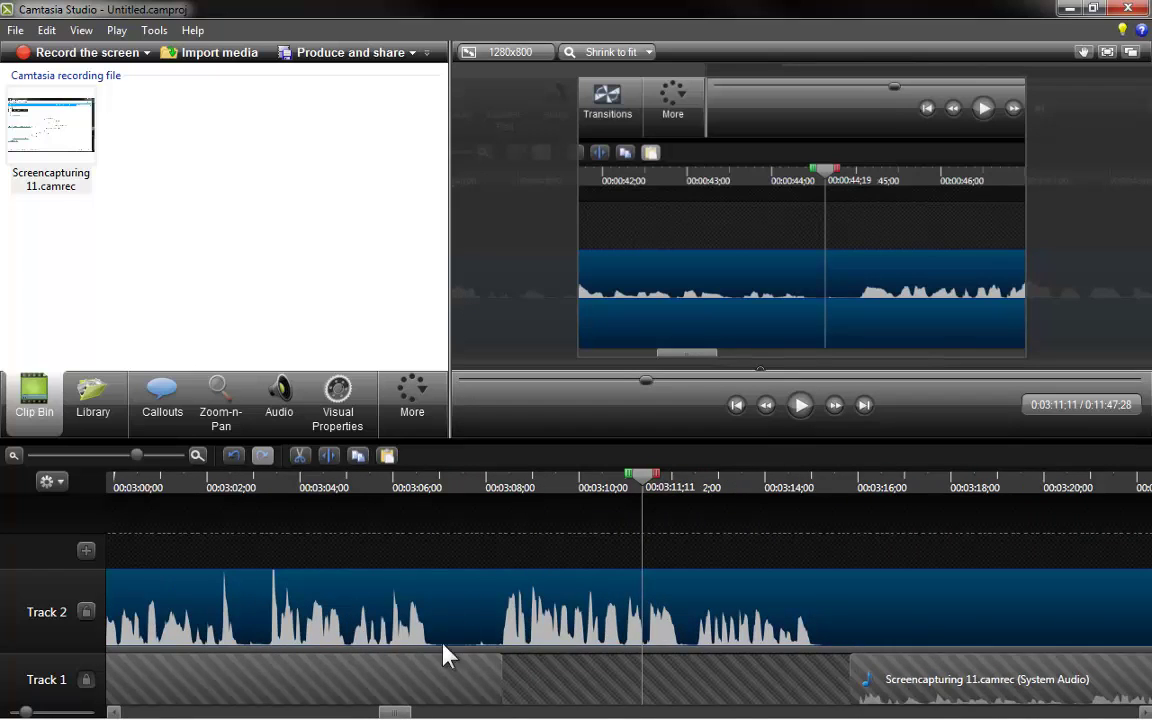
click(558, 487)
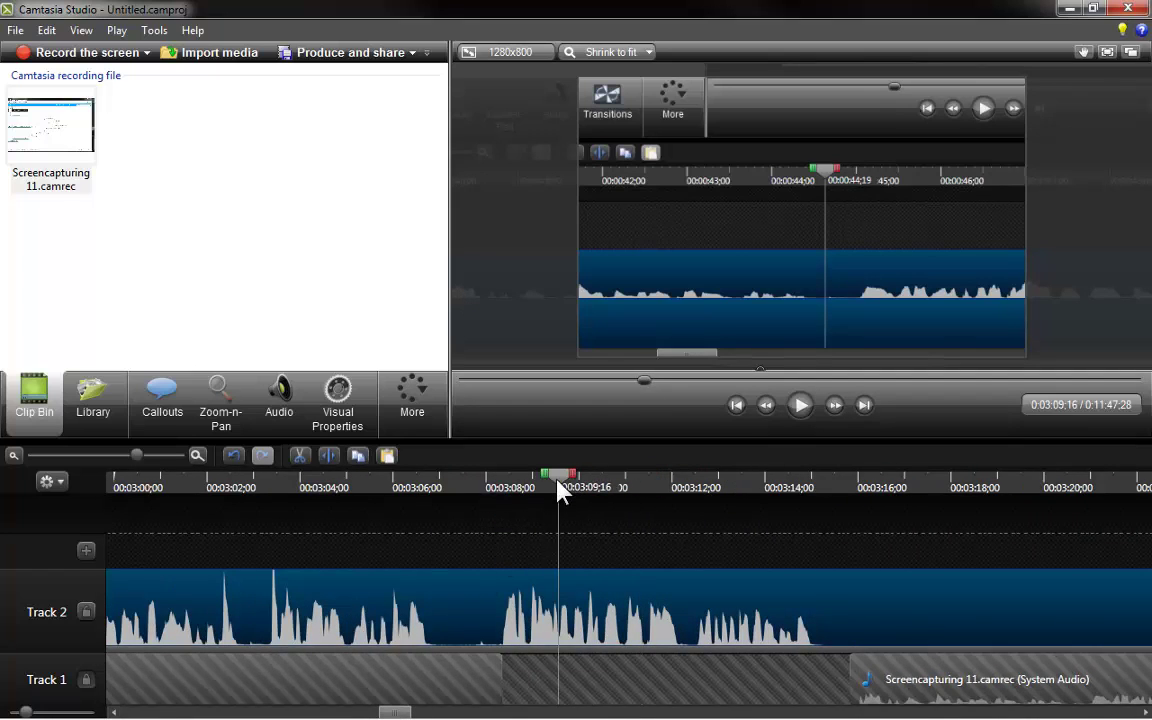
click(229, 403)
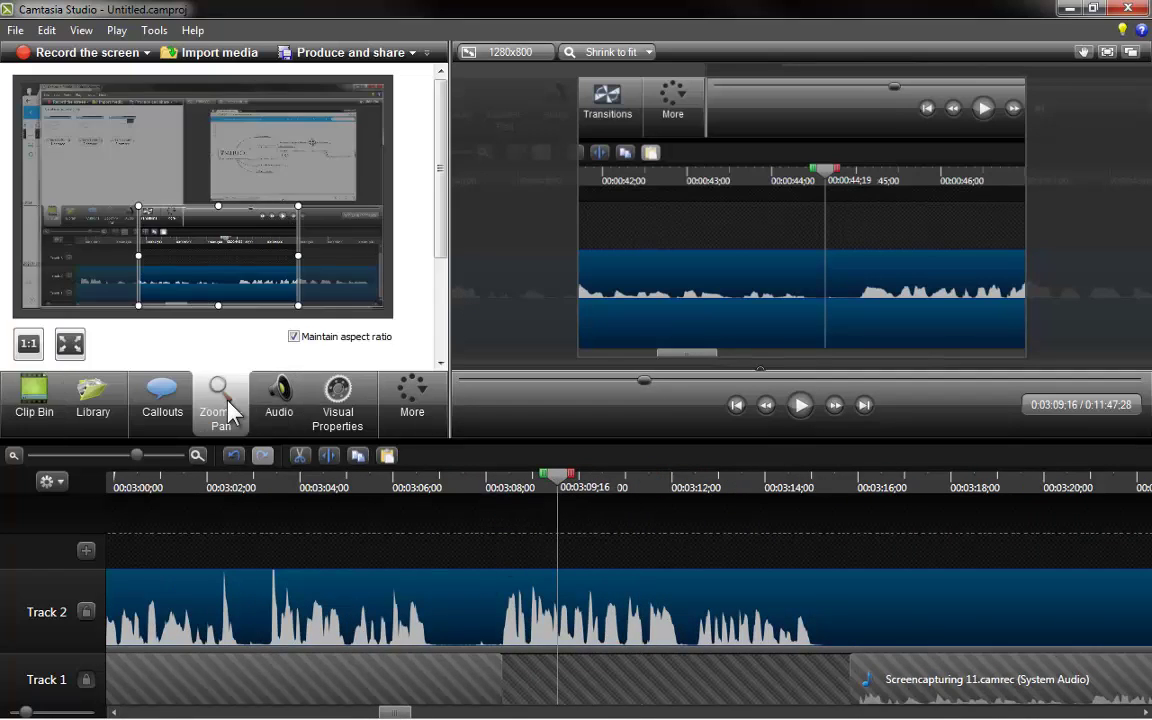
drag(145, 210, 98, 180)
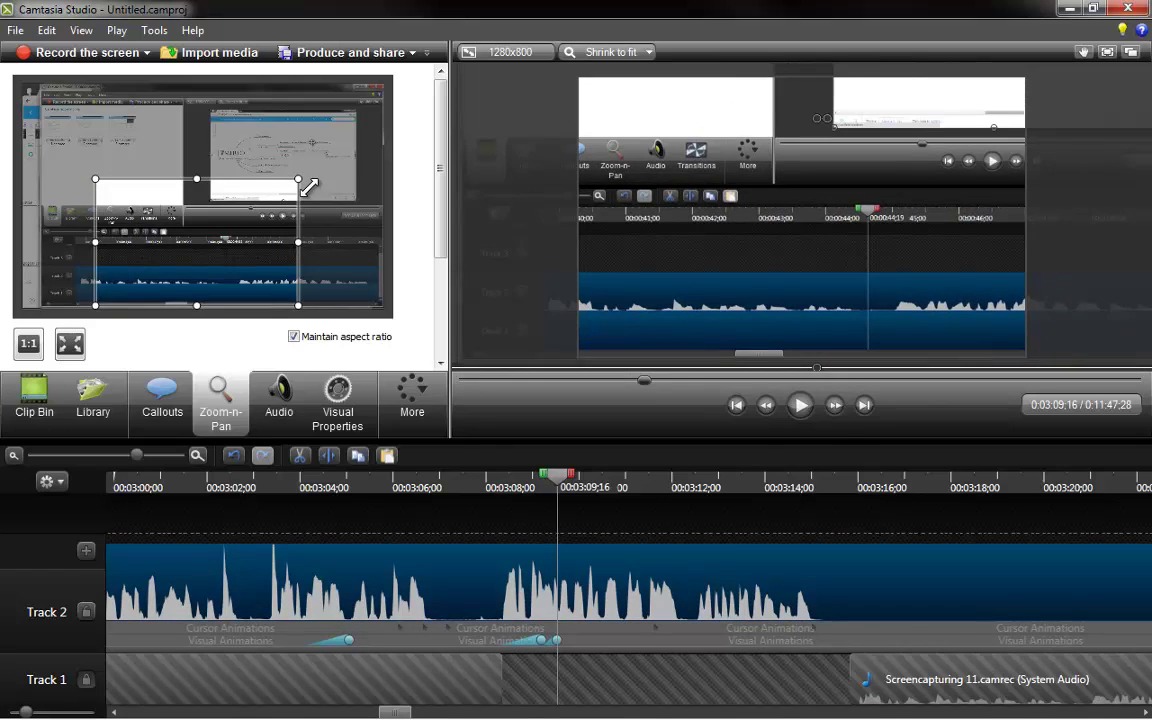
drag(309, 188, 327, 184)
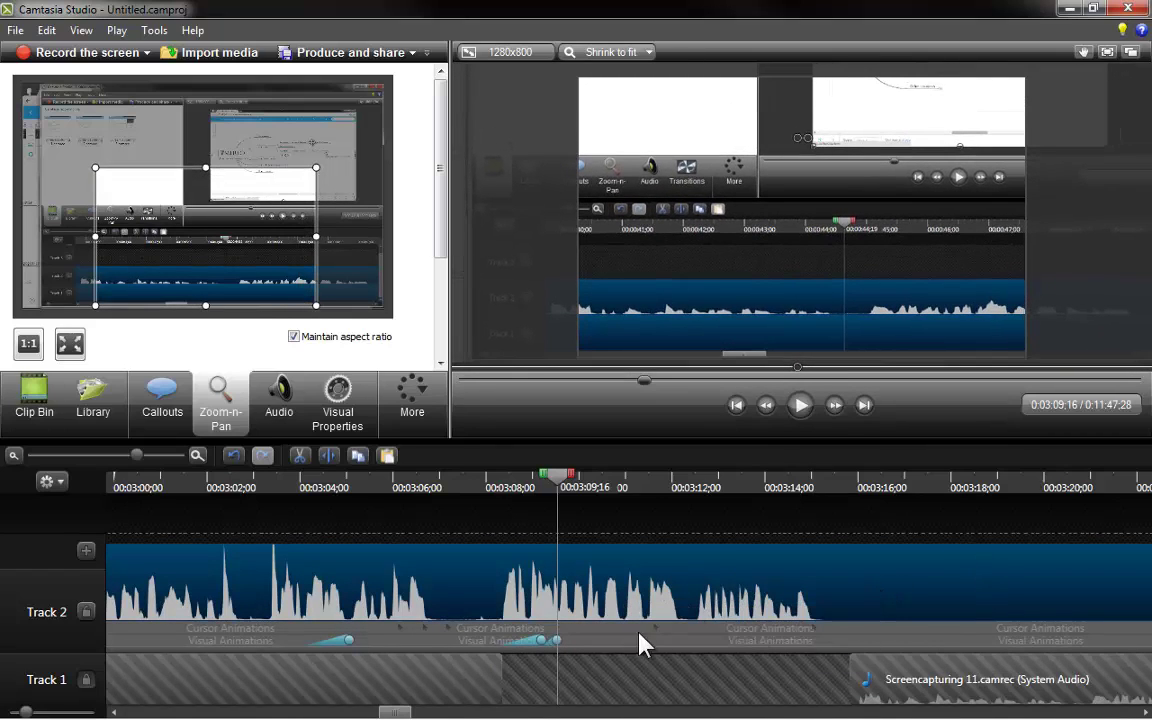
click(560, 641)
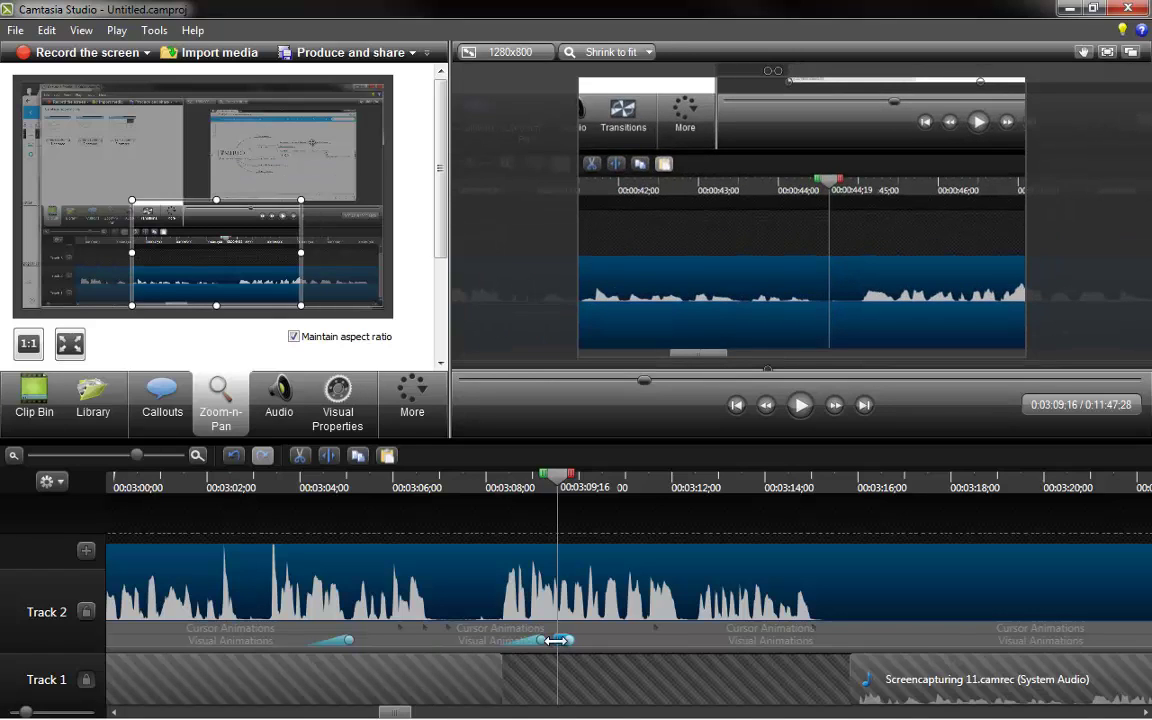
Step: Play from about 00:03:07 to 00:03:11;26 to check the enlarged zoom framing
click(457, 490)
click(795, 405)
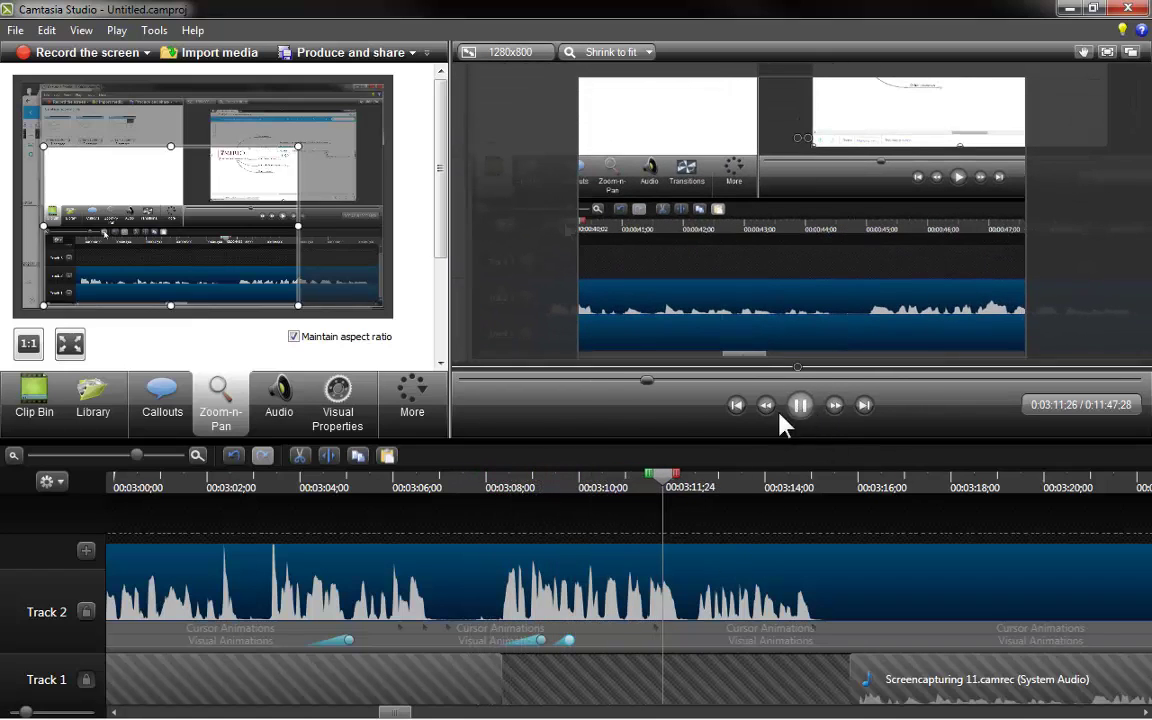
click(790, 412)
Step: Delete the zoom animation ending at about 00:03:09;06 on Track 2 and move the one after it earlier, ending at about 00:03:08;25
click(542, 643)
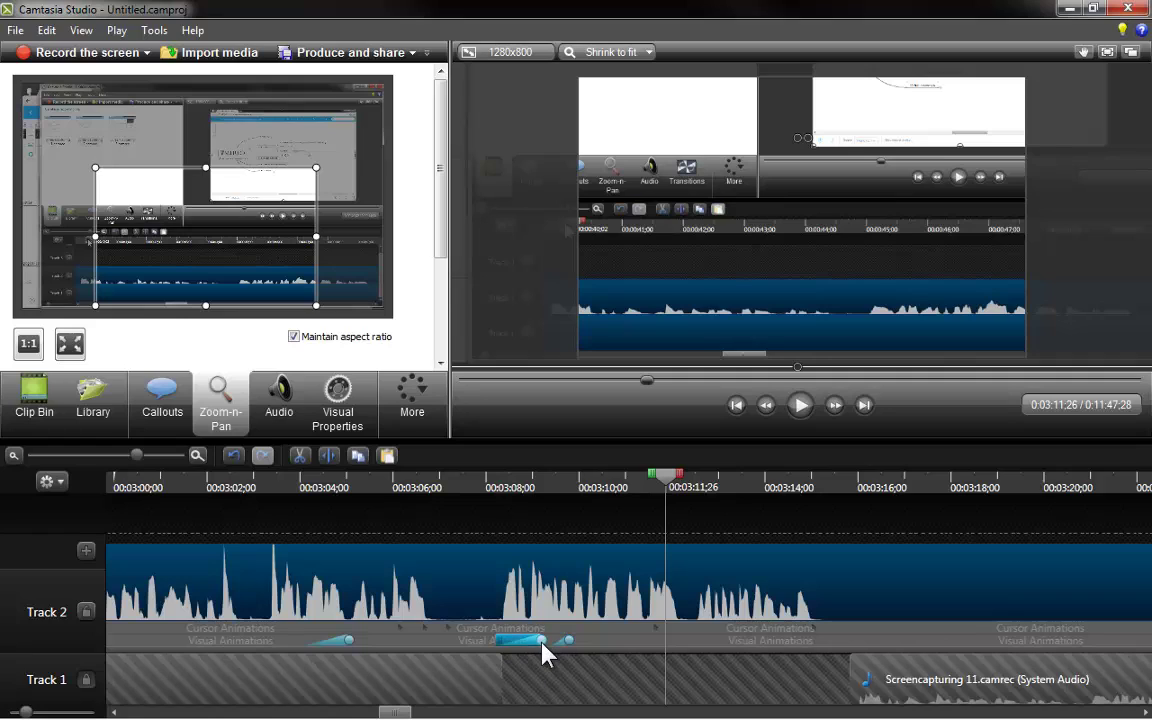
key(Delete)
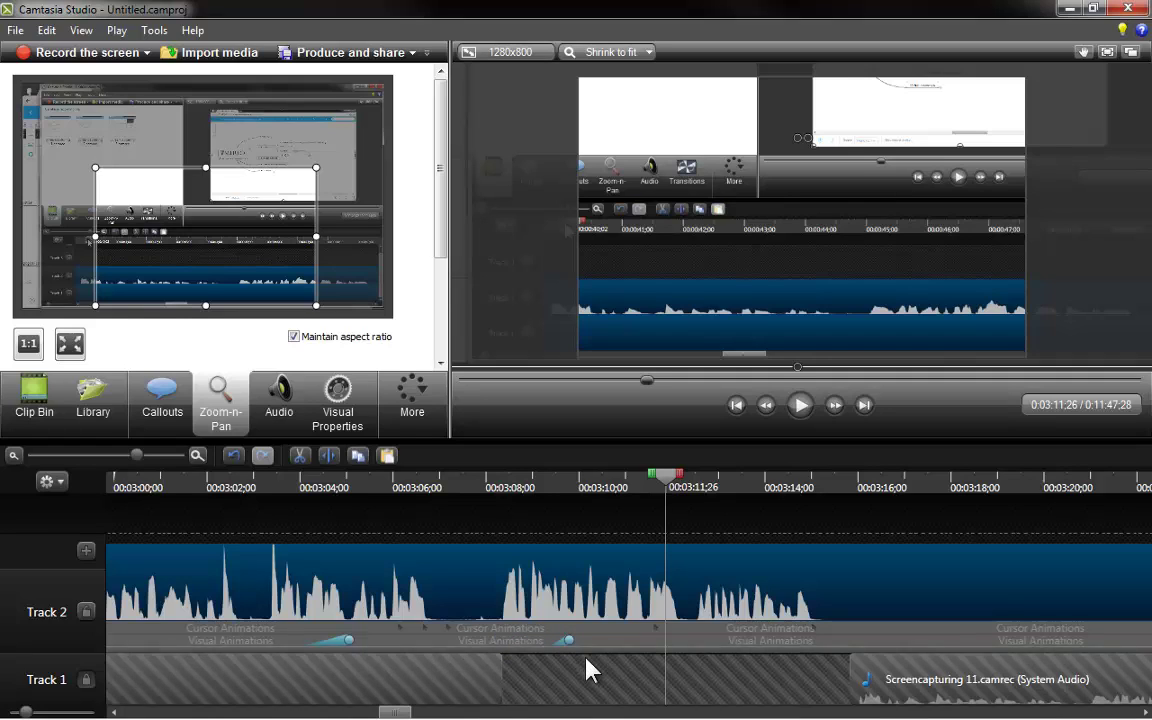
drag(569, 643, 487, 640)
Step: Play from 00:03:07;07 past 00:03:41 to check the retimed zoom and the audio that follows
click(452, 488)
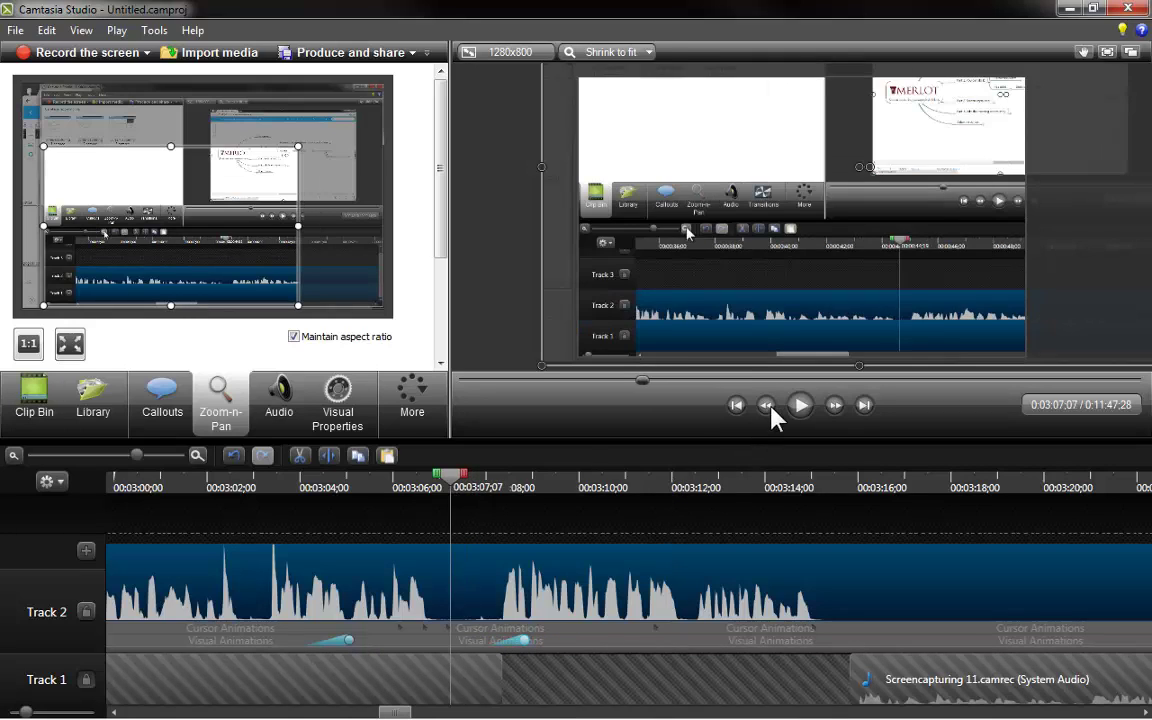
click(800, 406)
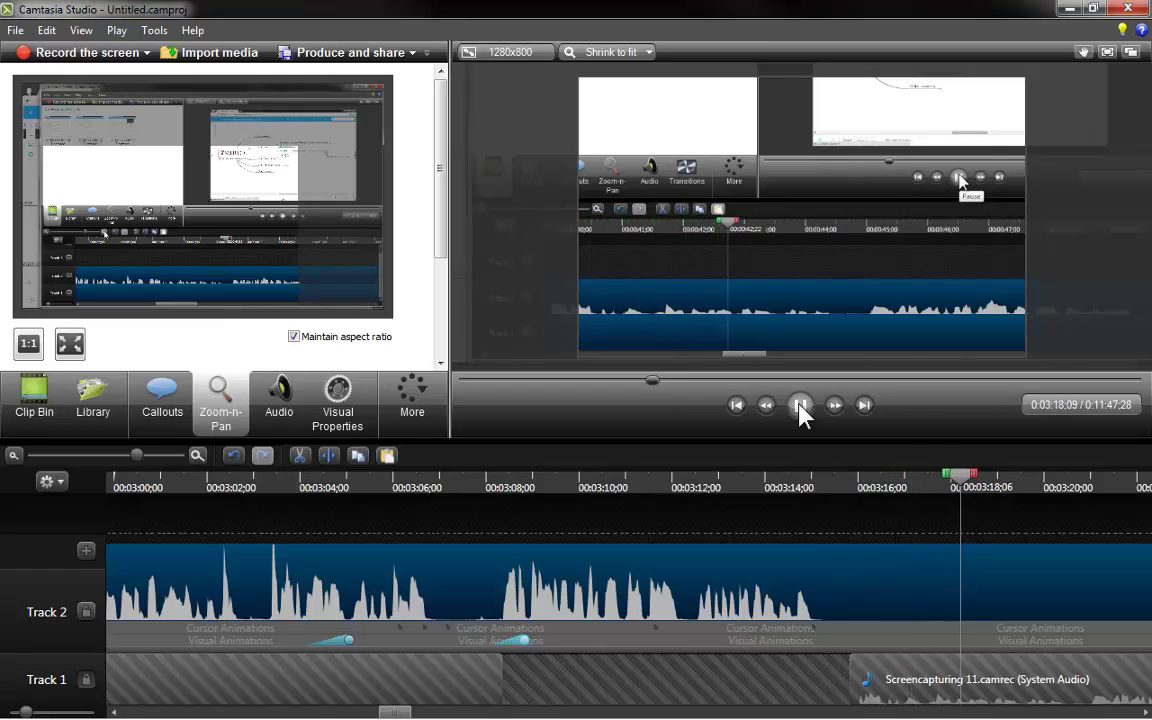
click(417, 712)
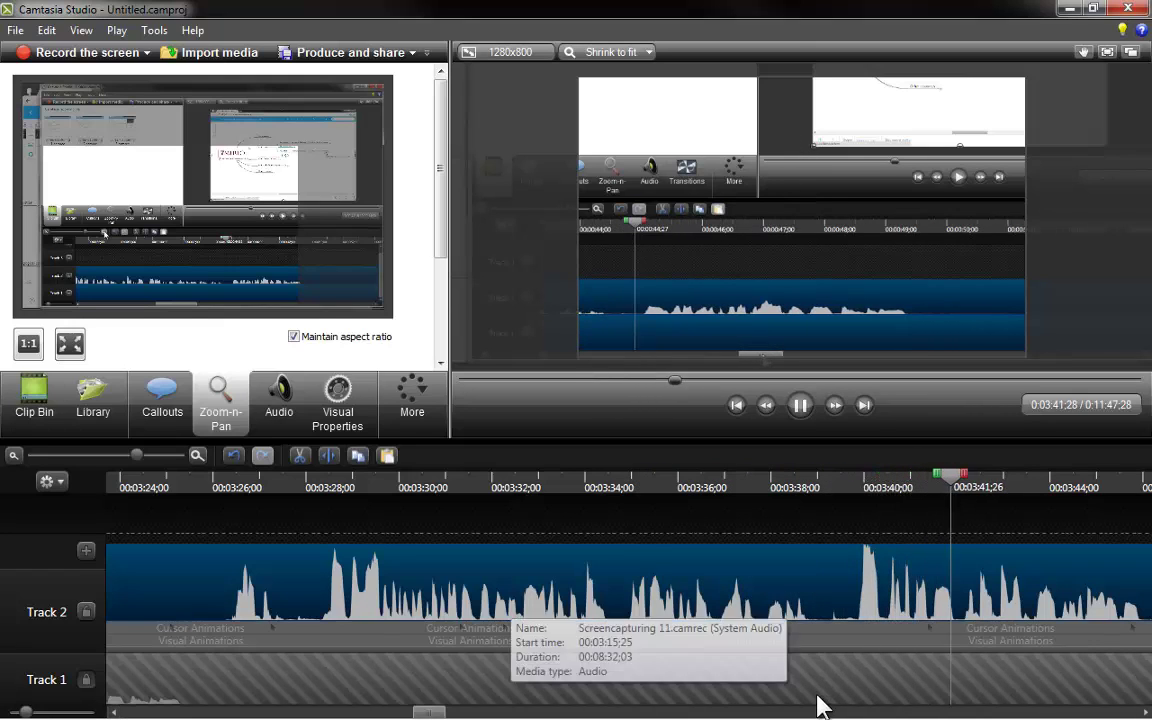
Step: Replay from 00:03:39;02 and pause at 00:03:47;12 to review the narration against the zoomed picture
click(821, 488)
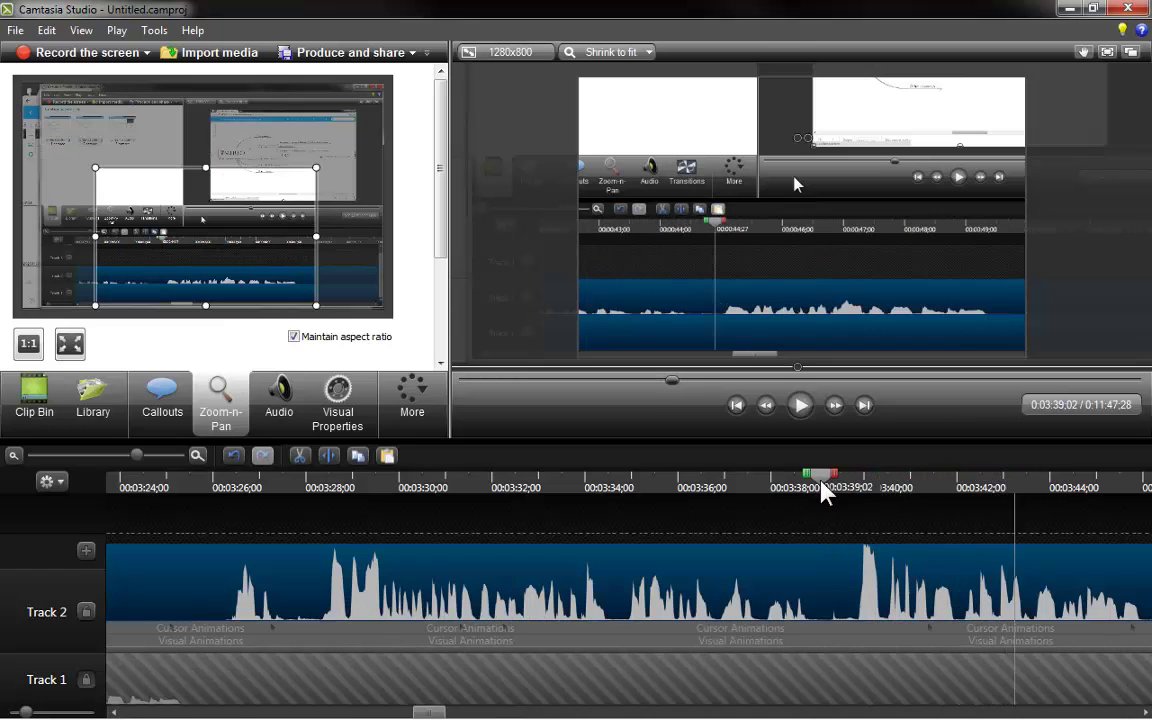
click(800, 405)
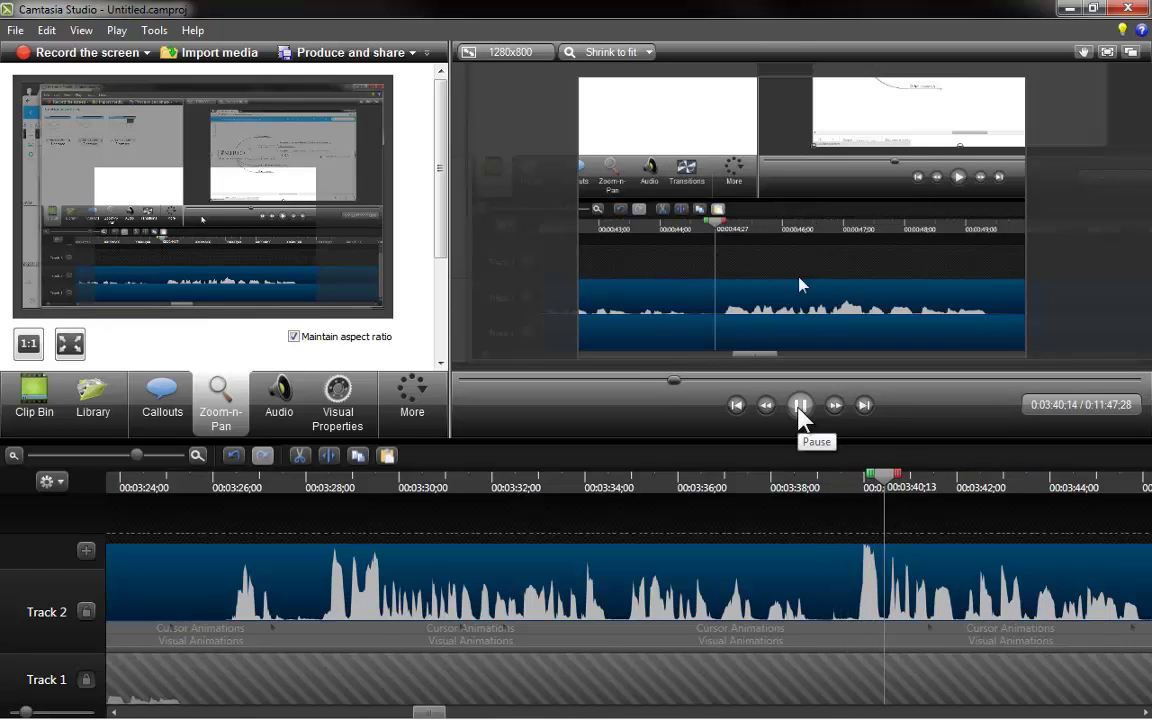
click(453, 712)
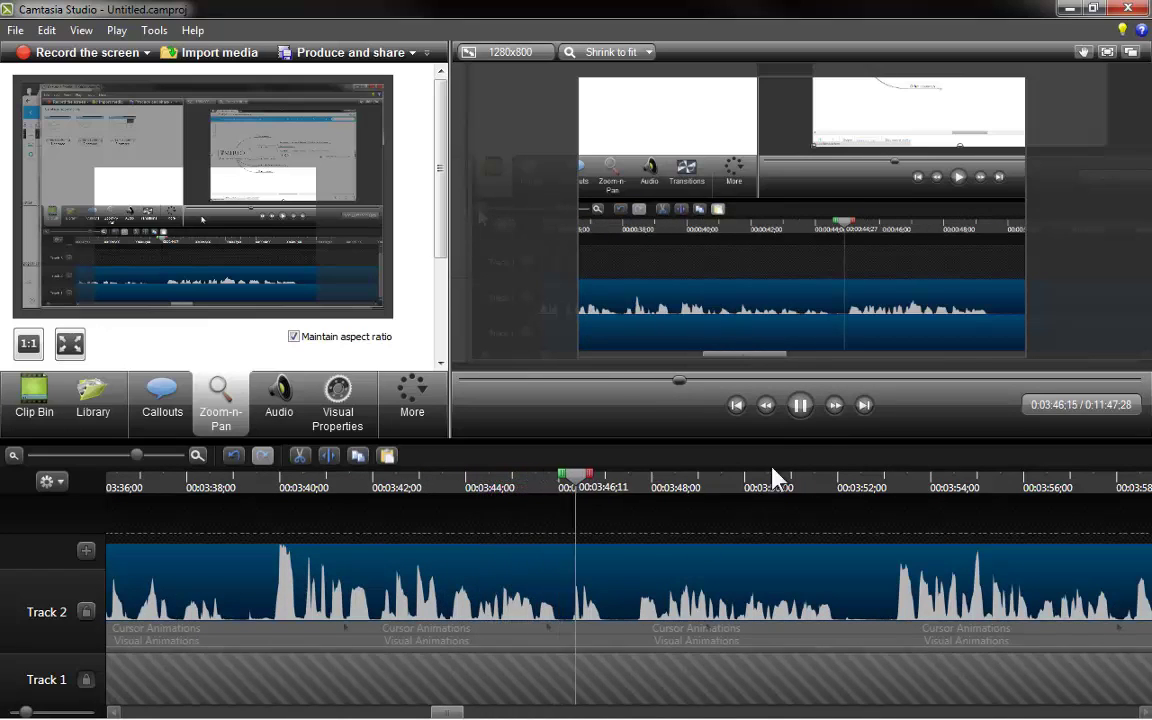
click(801, 406)
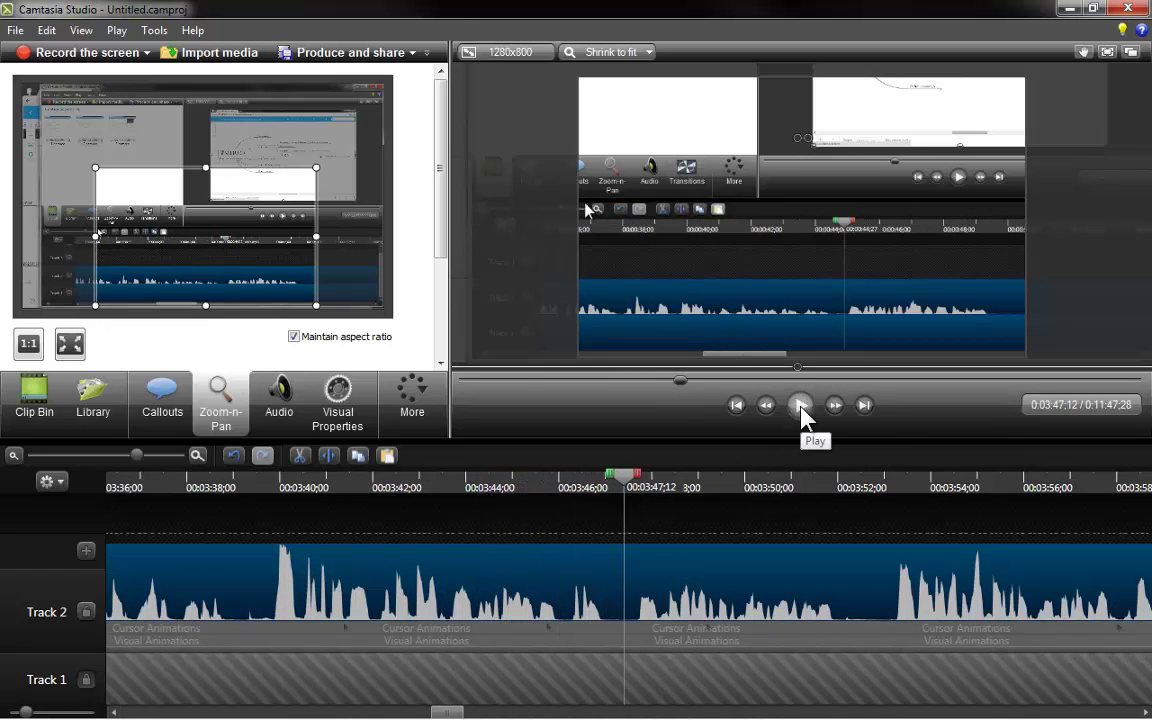